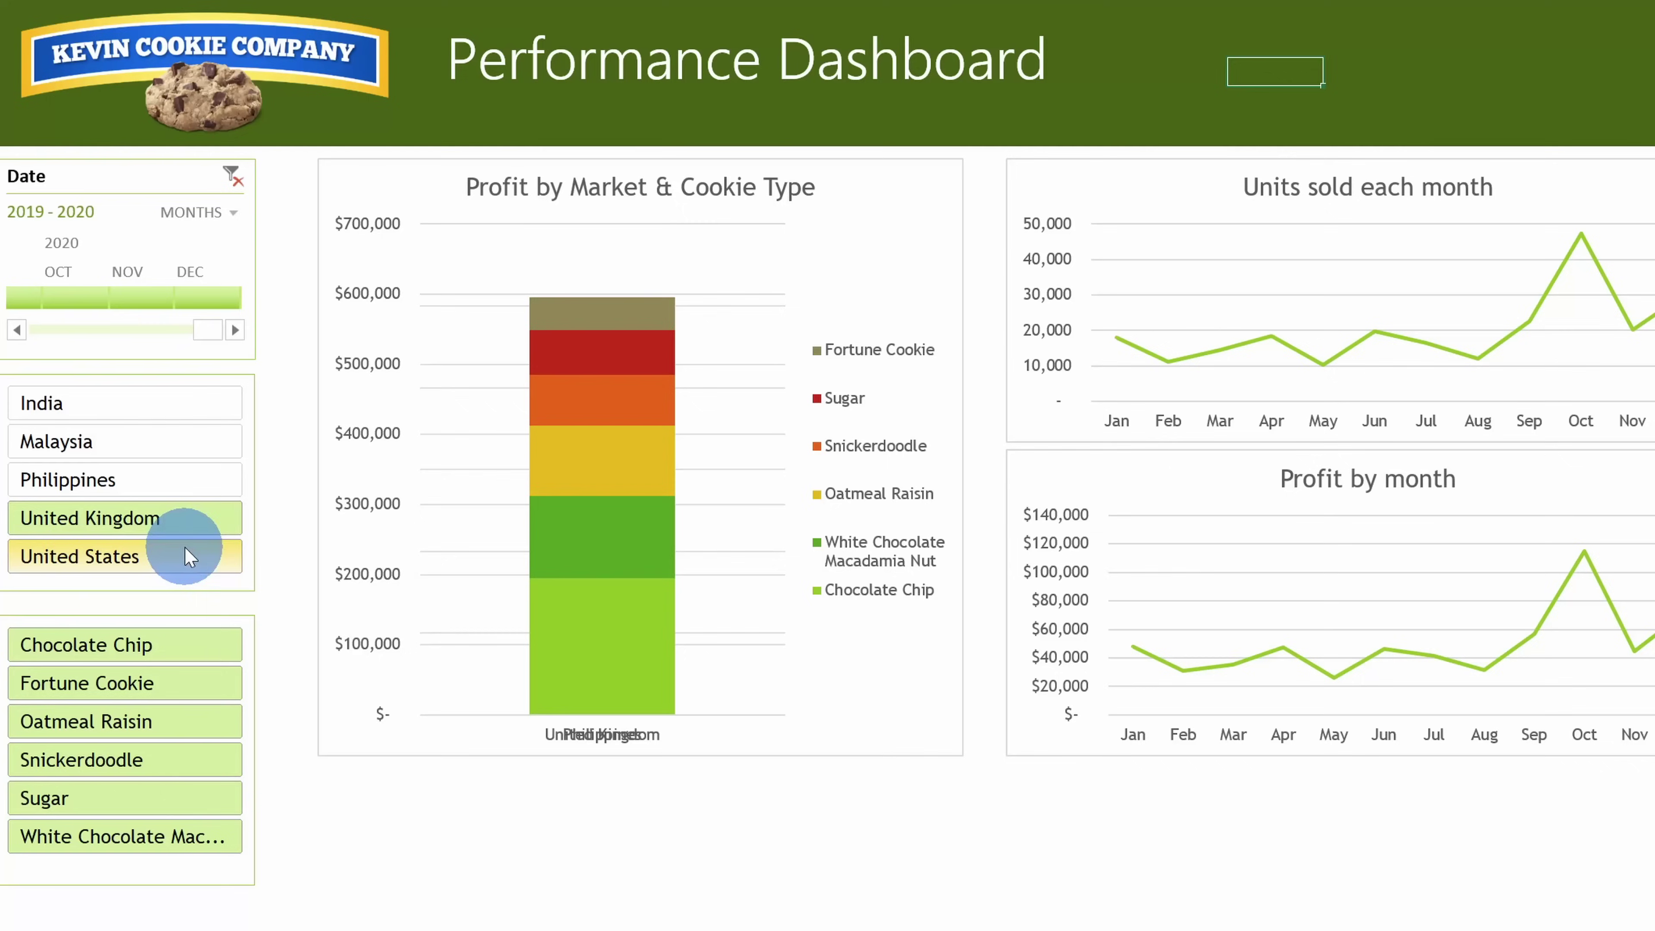
- Filter the finished dashboard by different country selections, ending with India through United States
left_click(185, 546)
left_click_drag(187, 398, 185, 464)
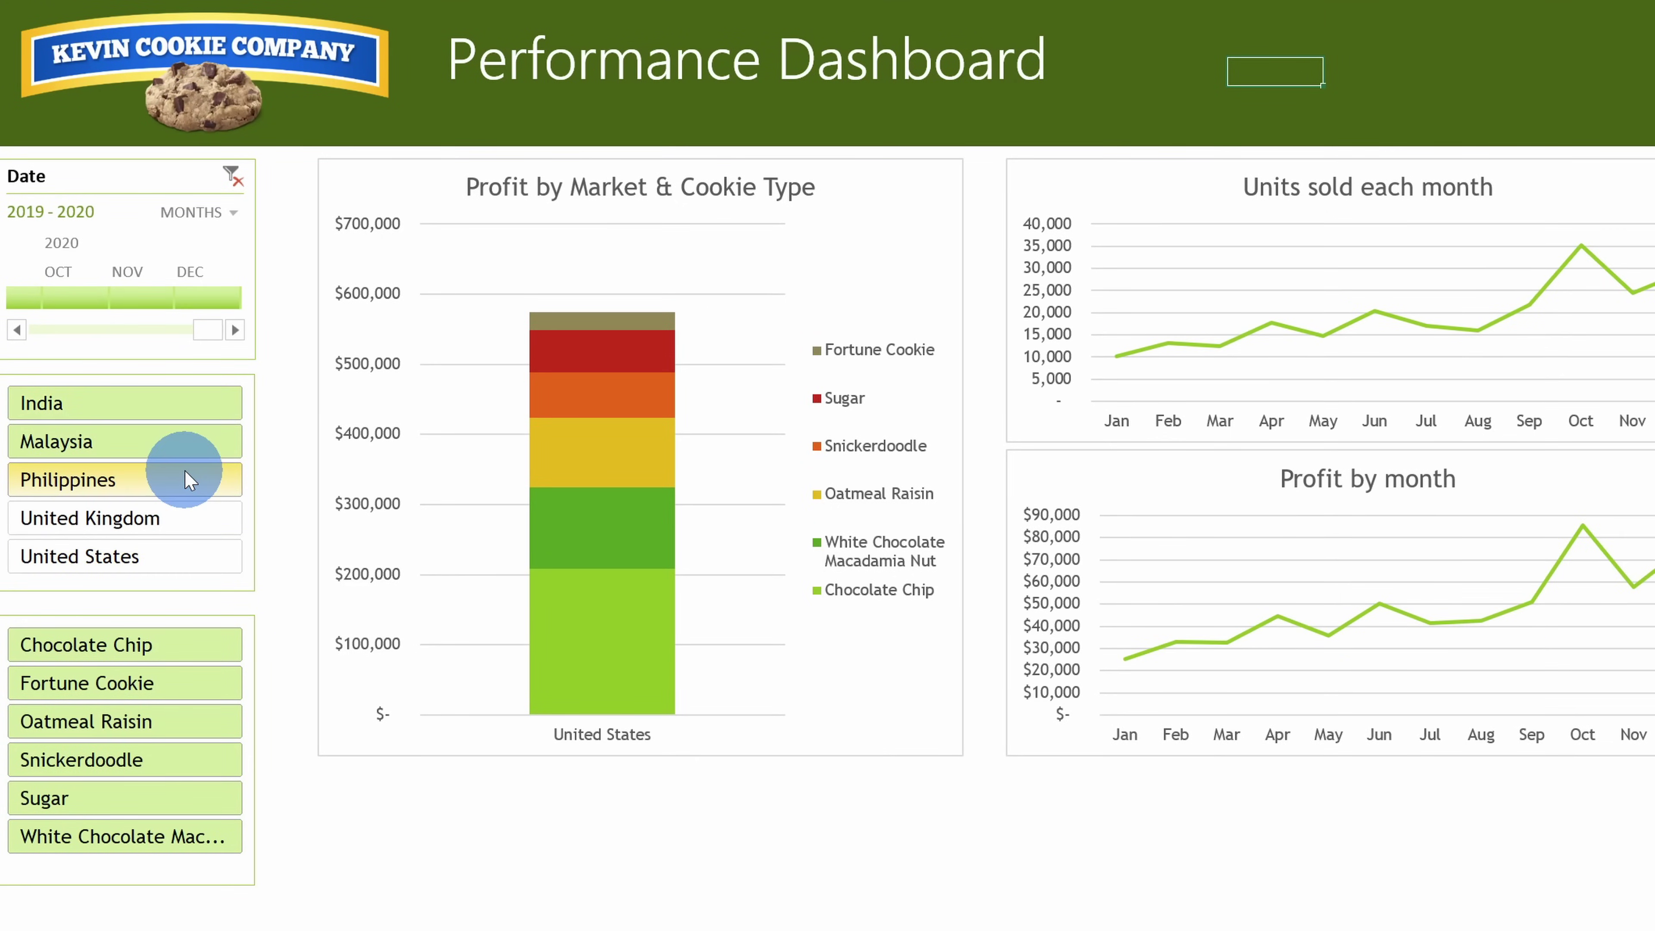
left_click_drag(185, 407, 184, 563)
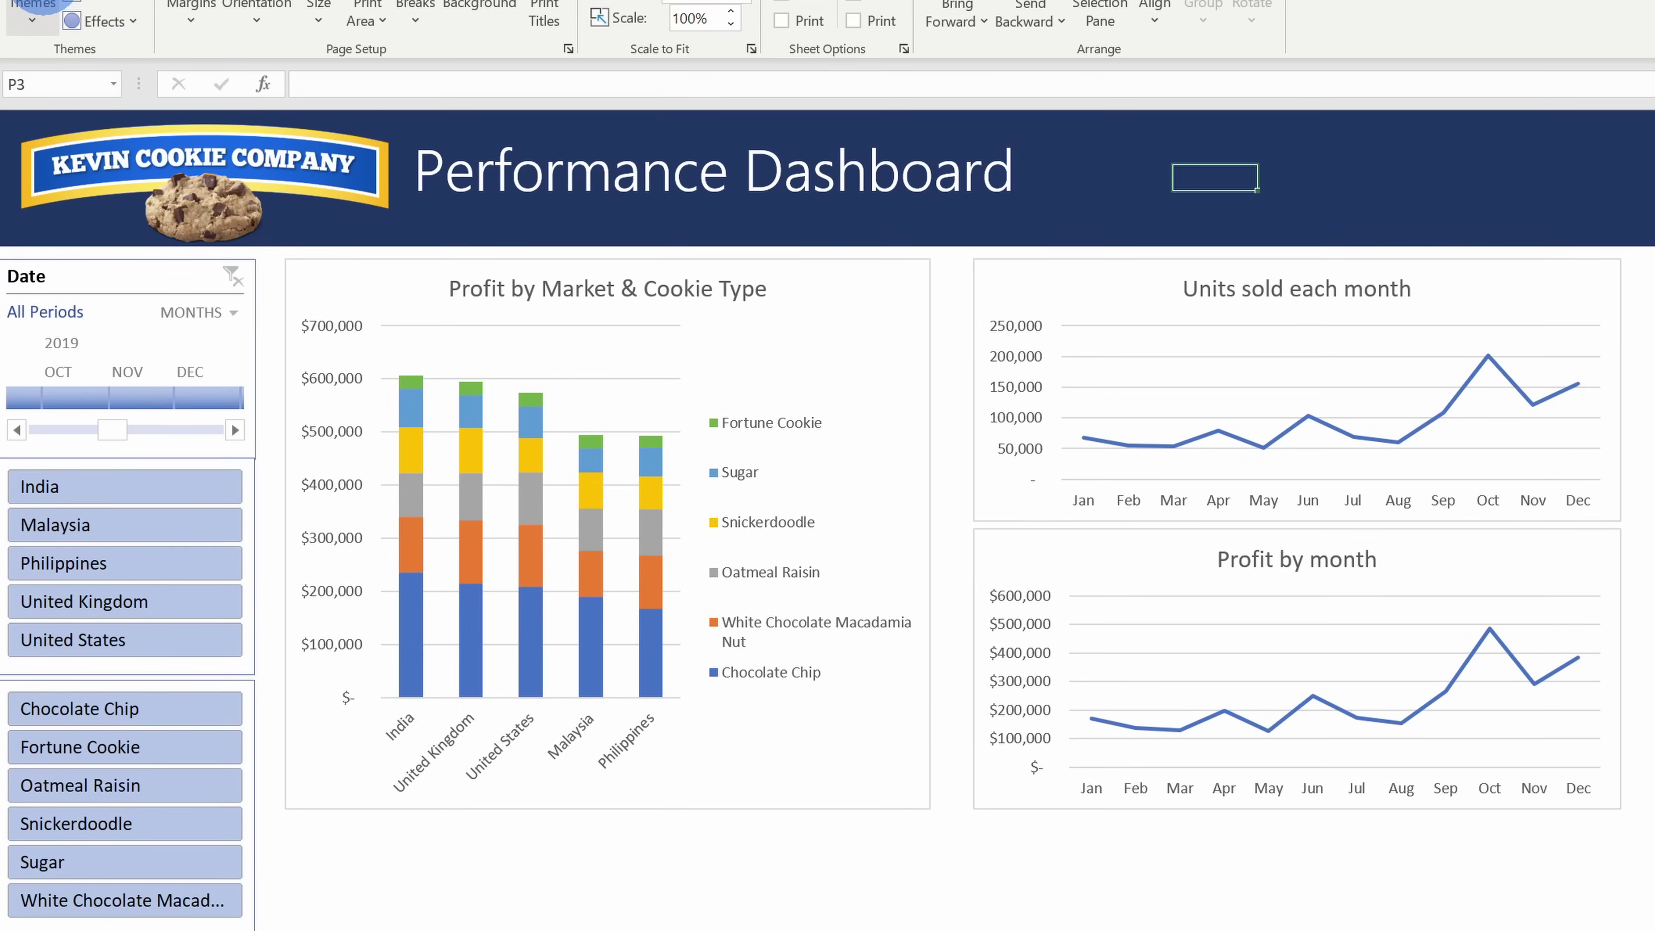
- Preview the finished dashboard's theme, data refresh and link-sharing options
left_click(32, 10)
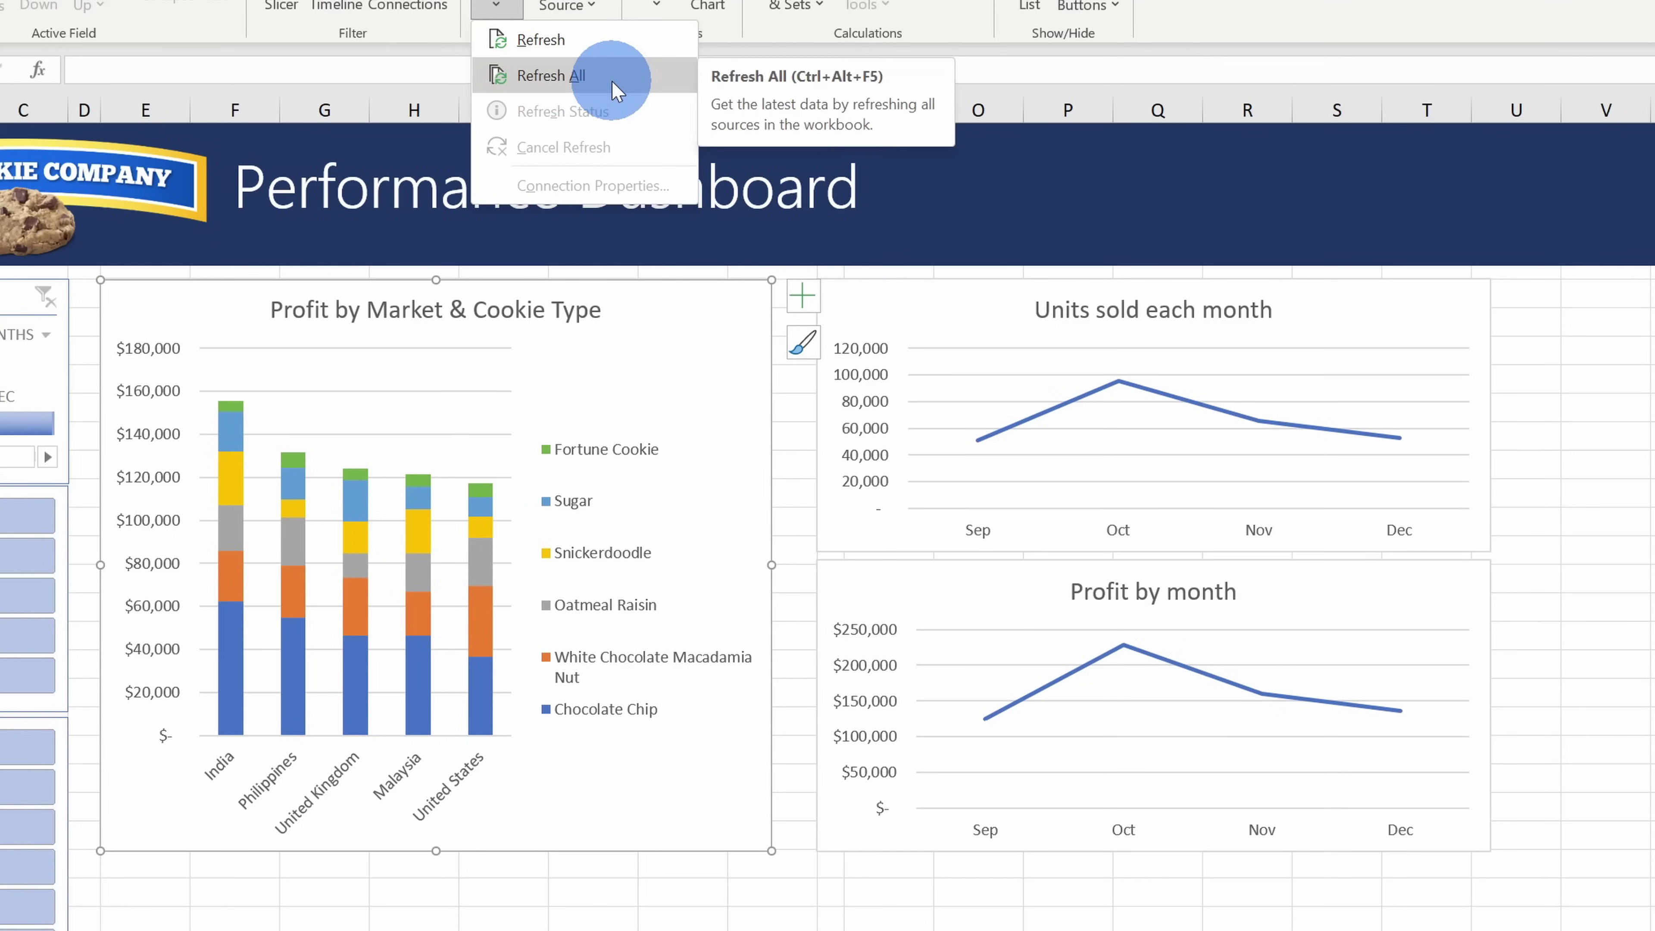
left_click(616, 73)
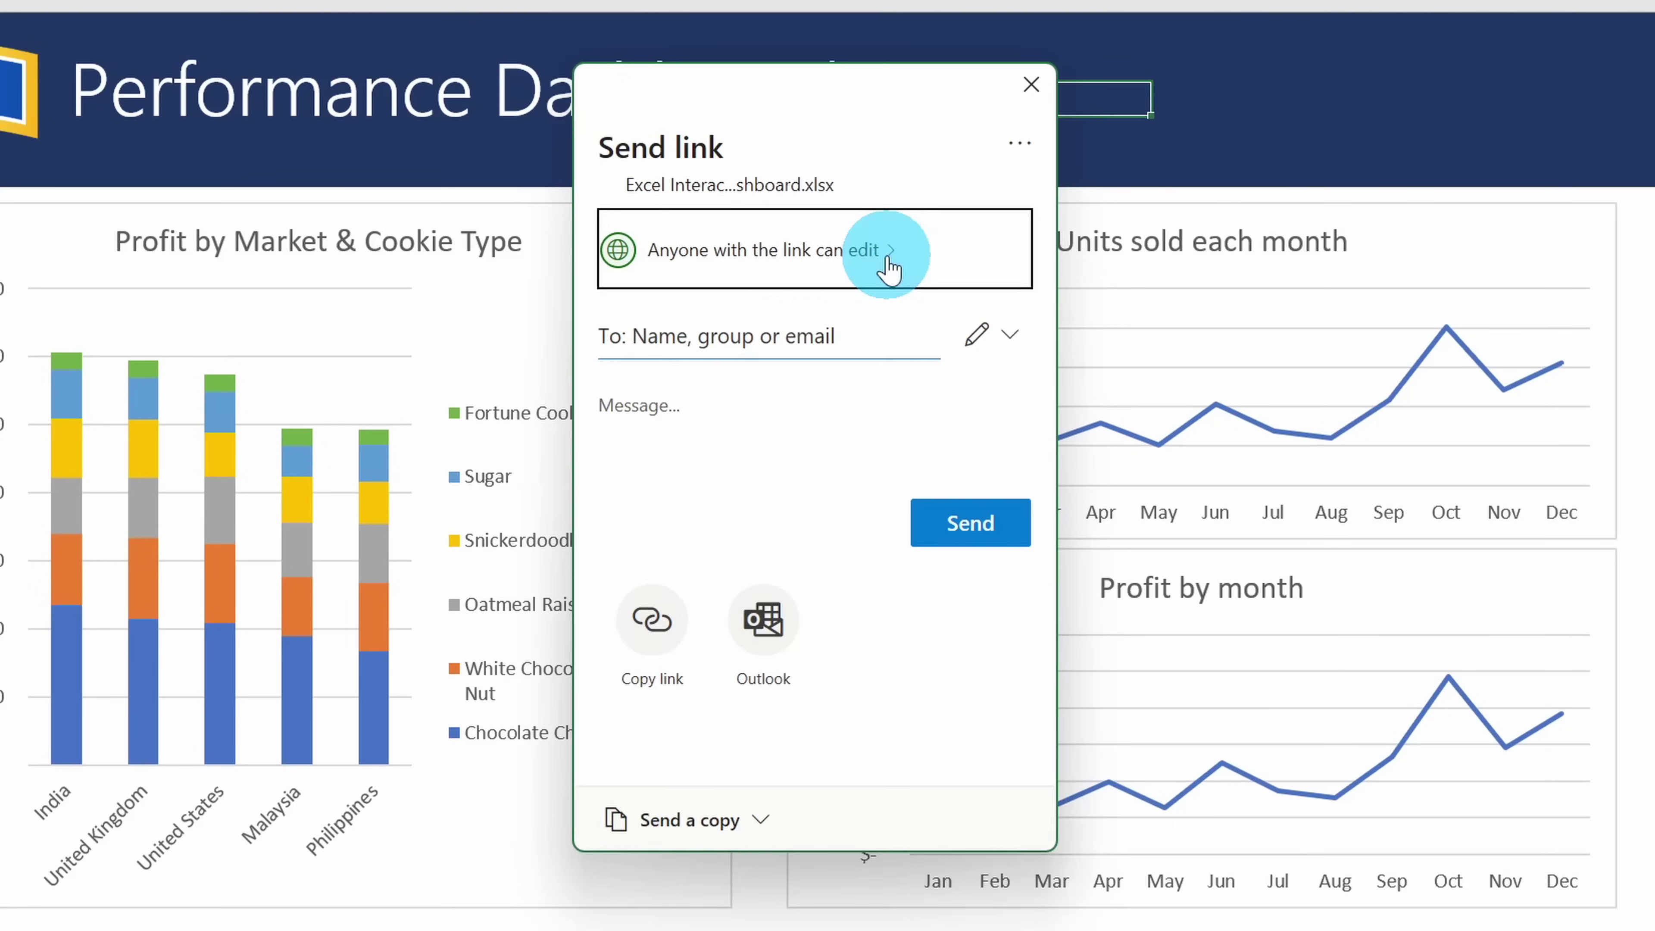
left_click(888, 253)
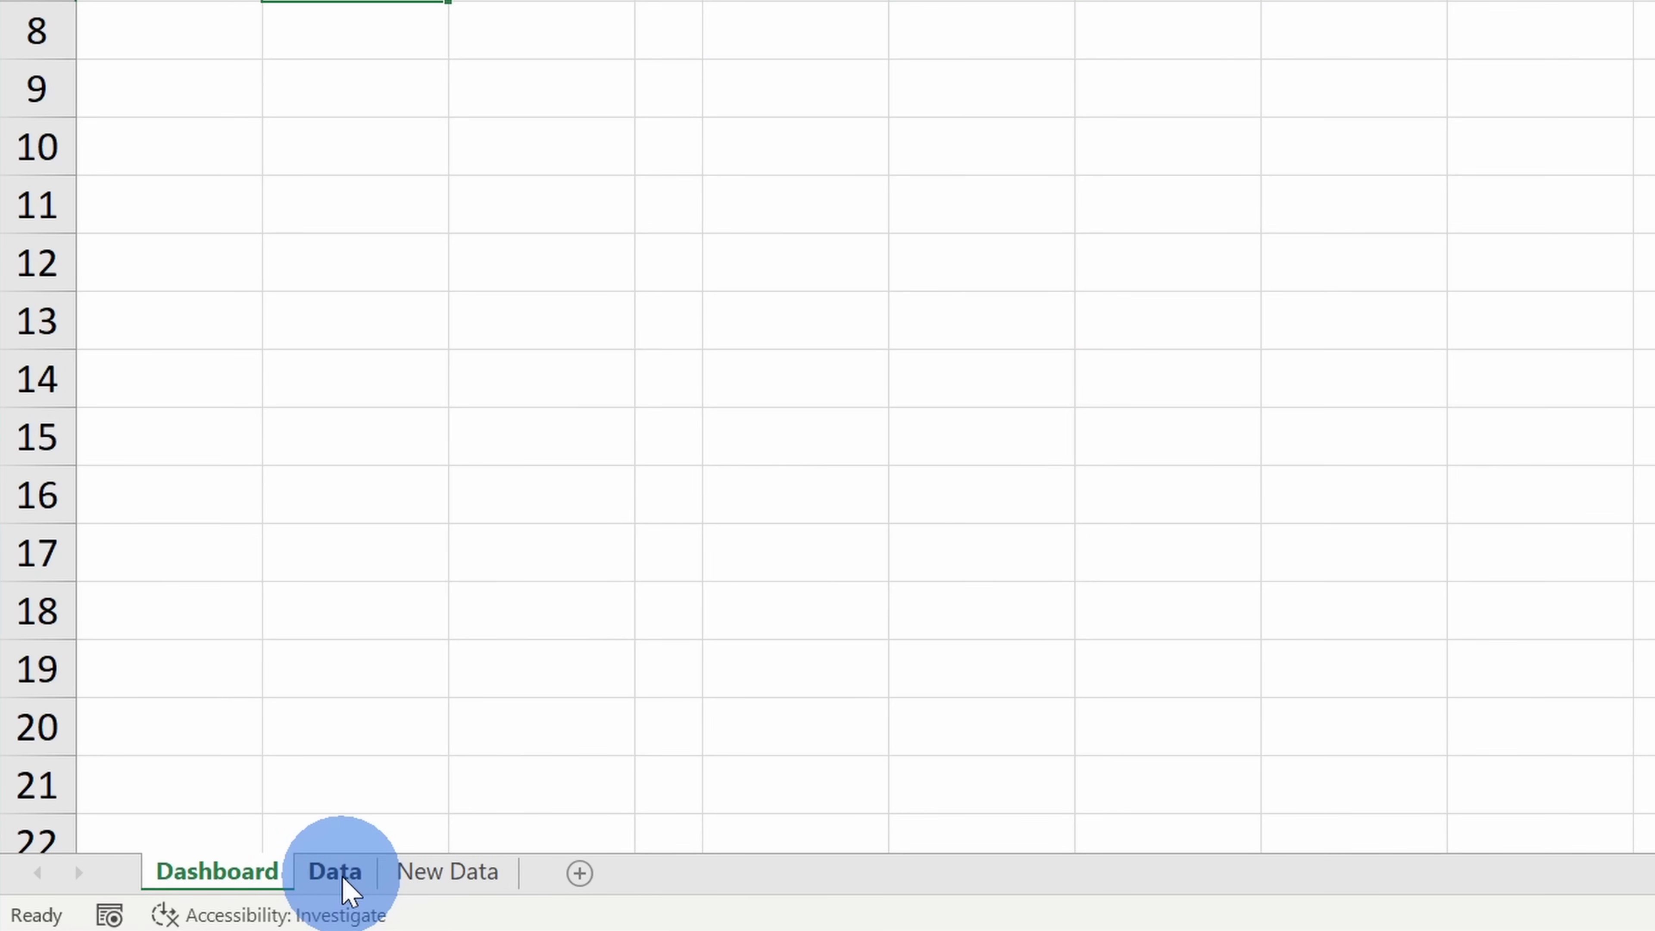
- Open the Data sheet and examine the cookie sales records, from the Country column through the Date column
left_click(344, 875)
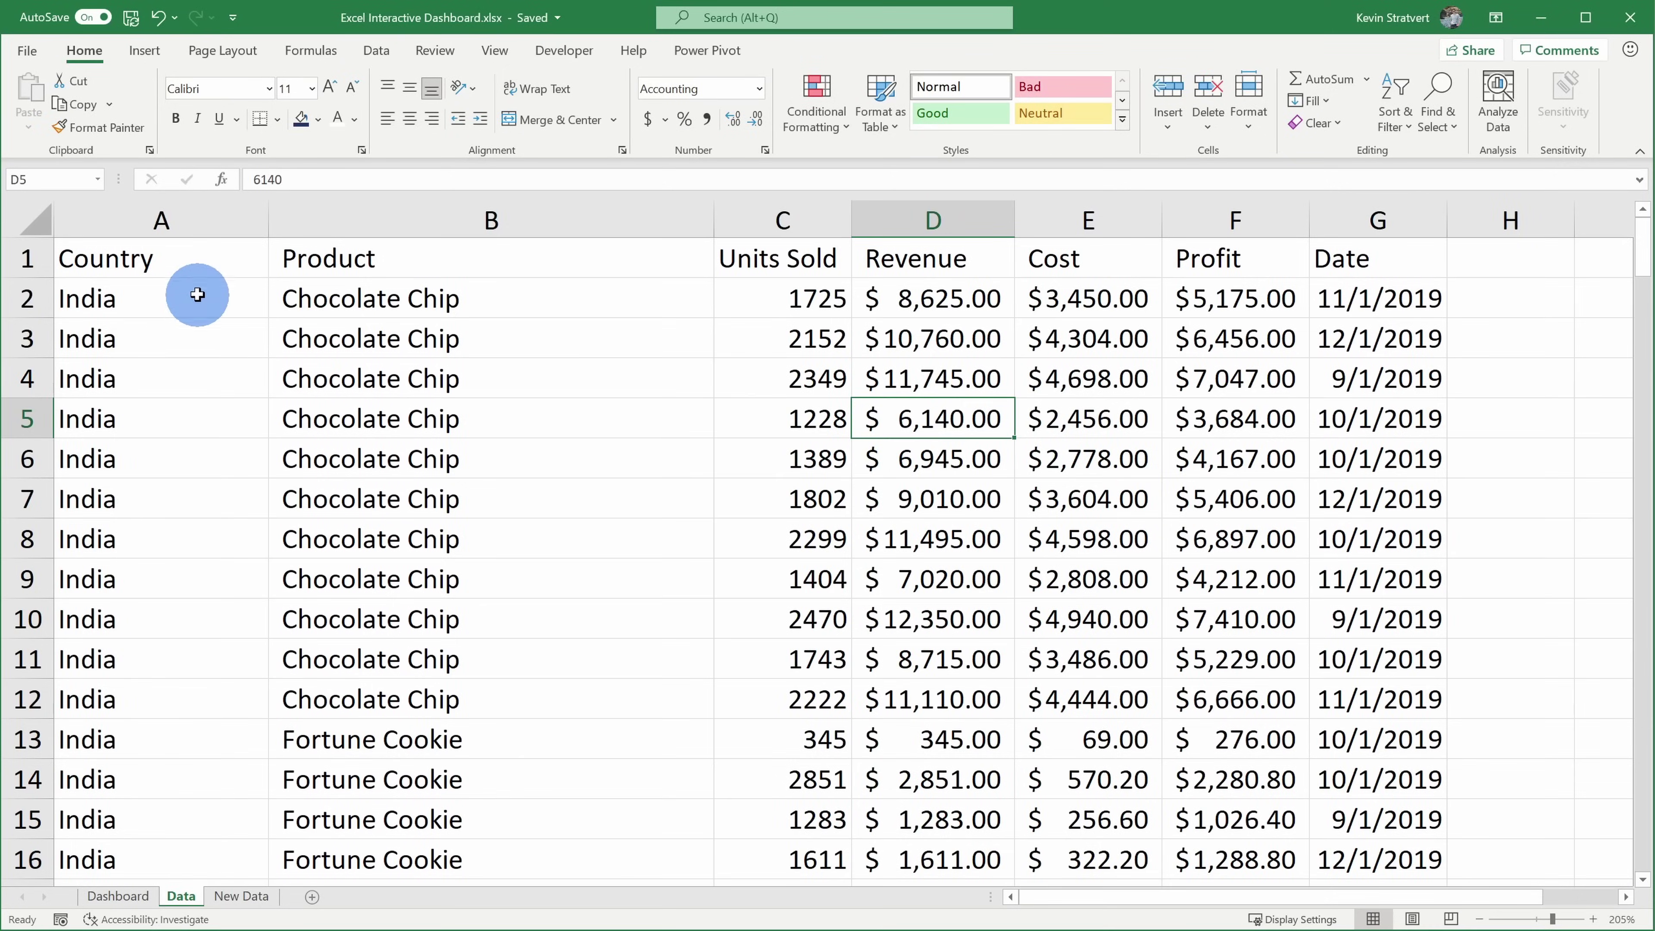
left_click_drag(198, 293, 178, 650)
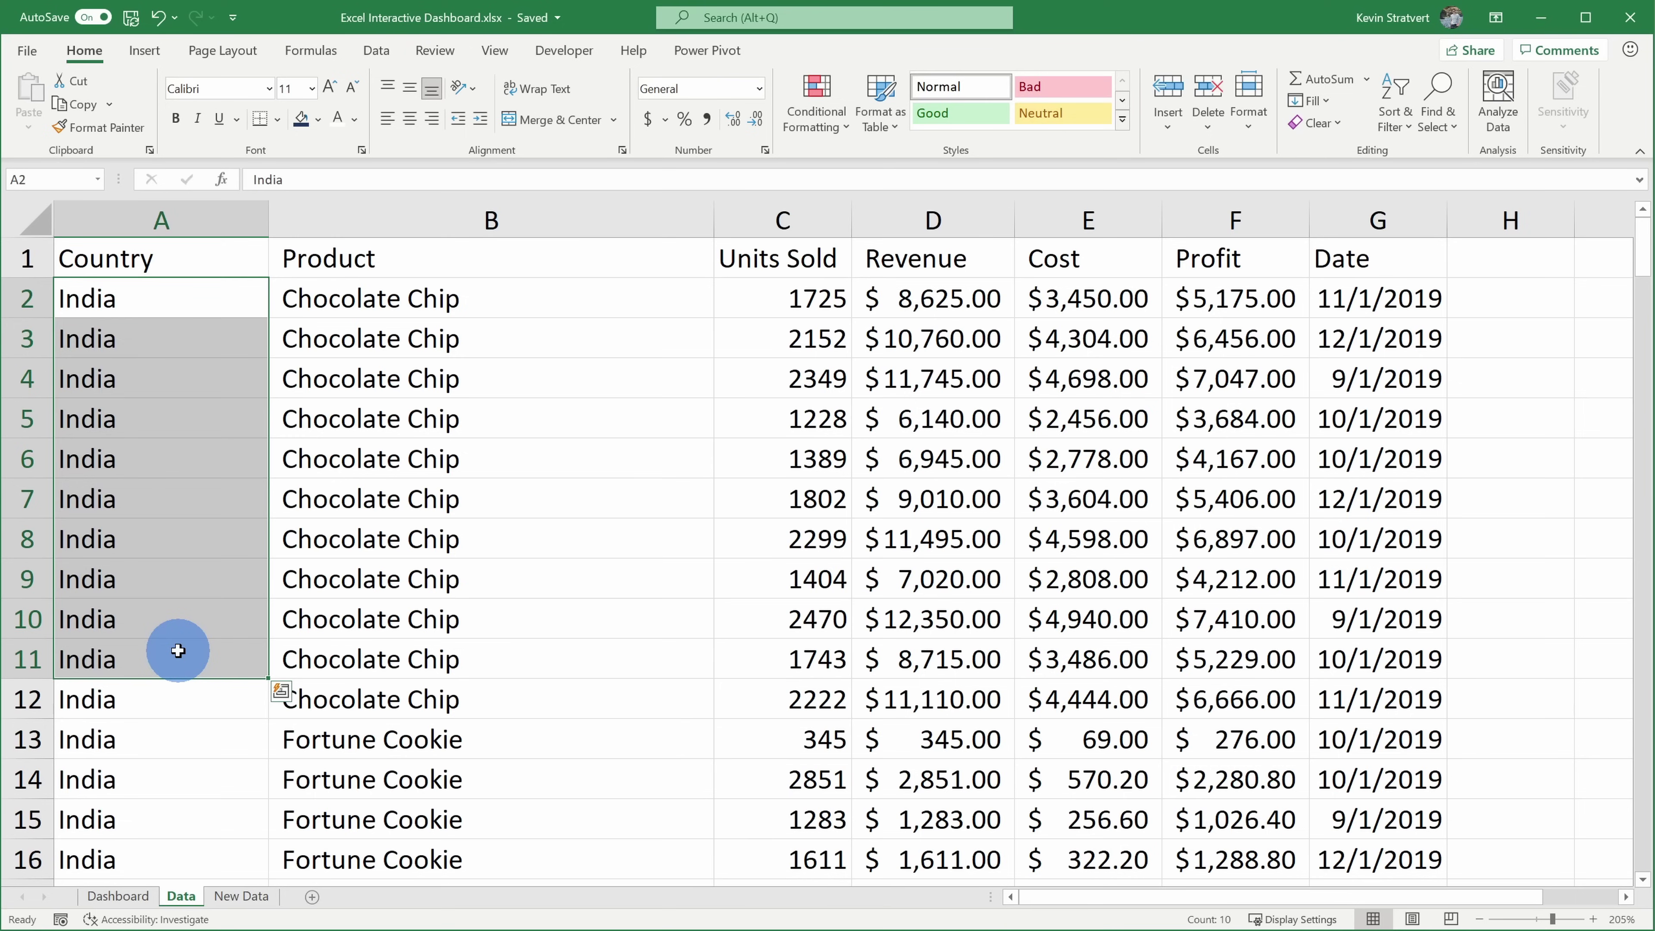
left_click(492, 575)
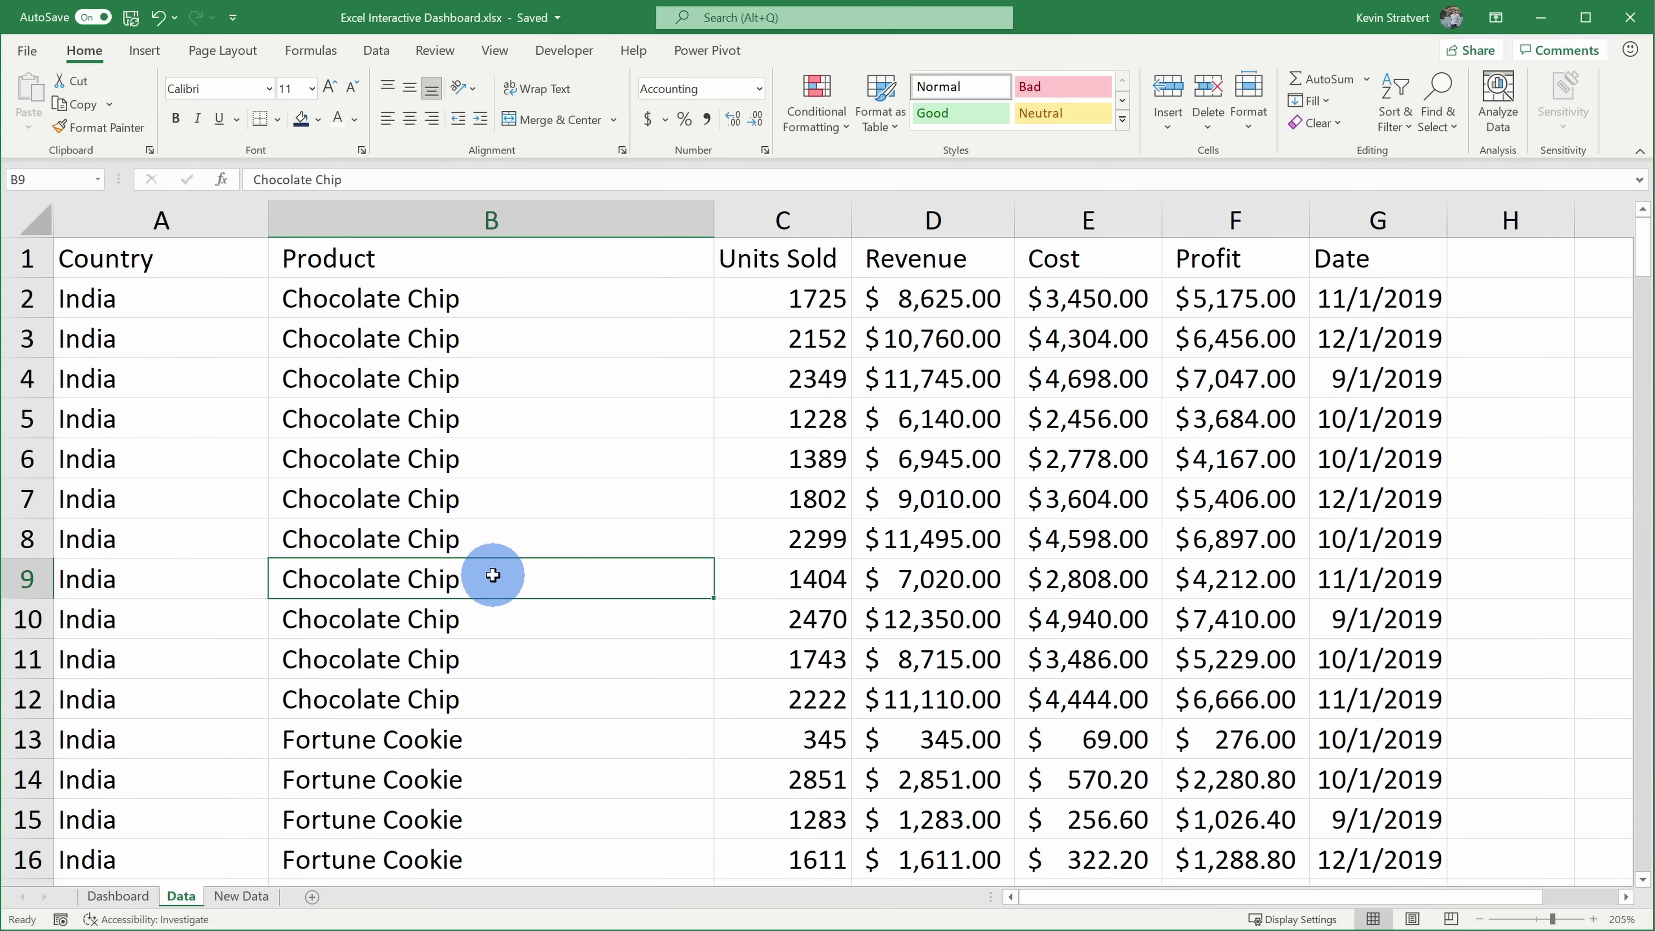
left_click_drag(157, 248, 1398, 690)
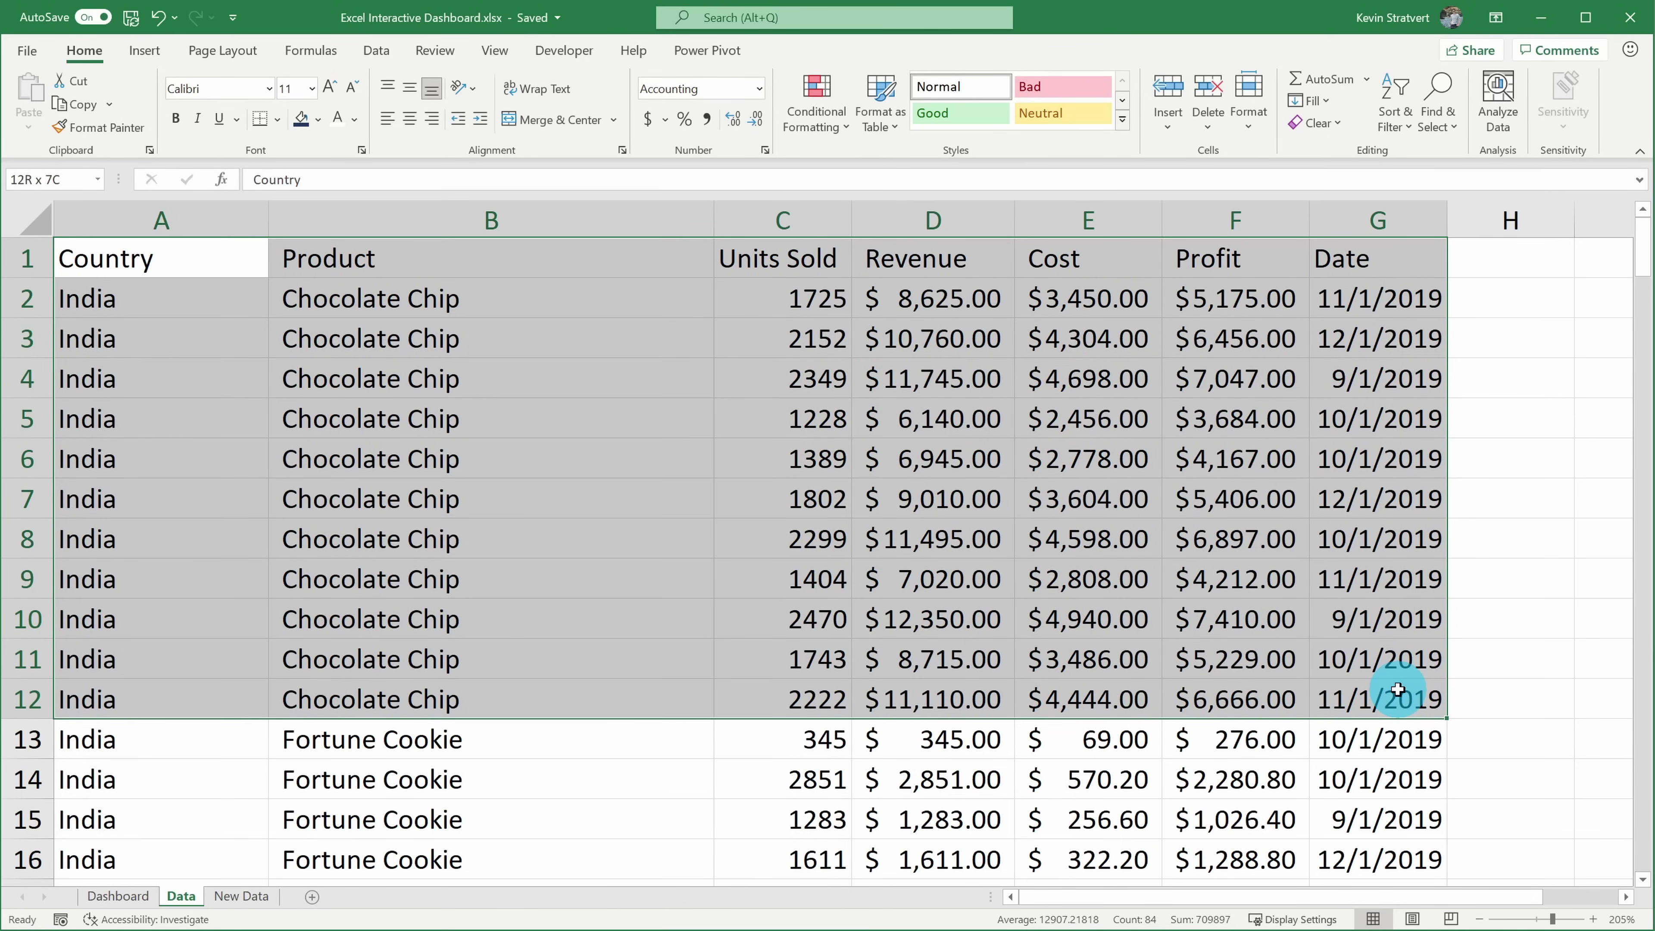
left_click(1278, 613)
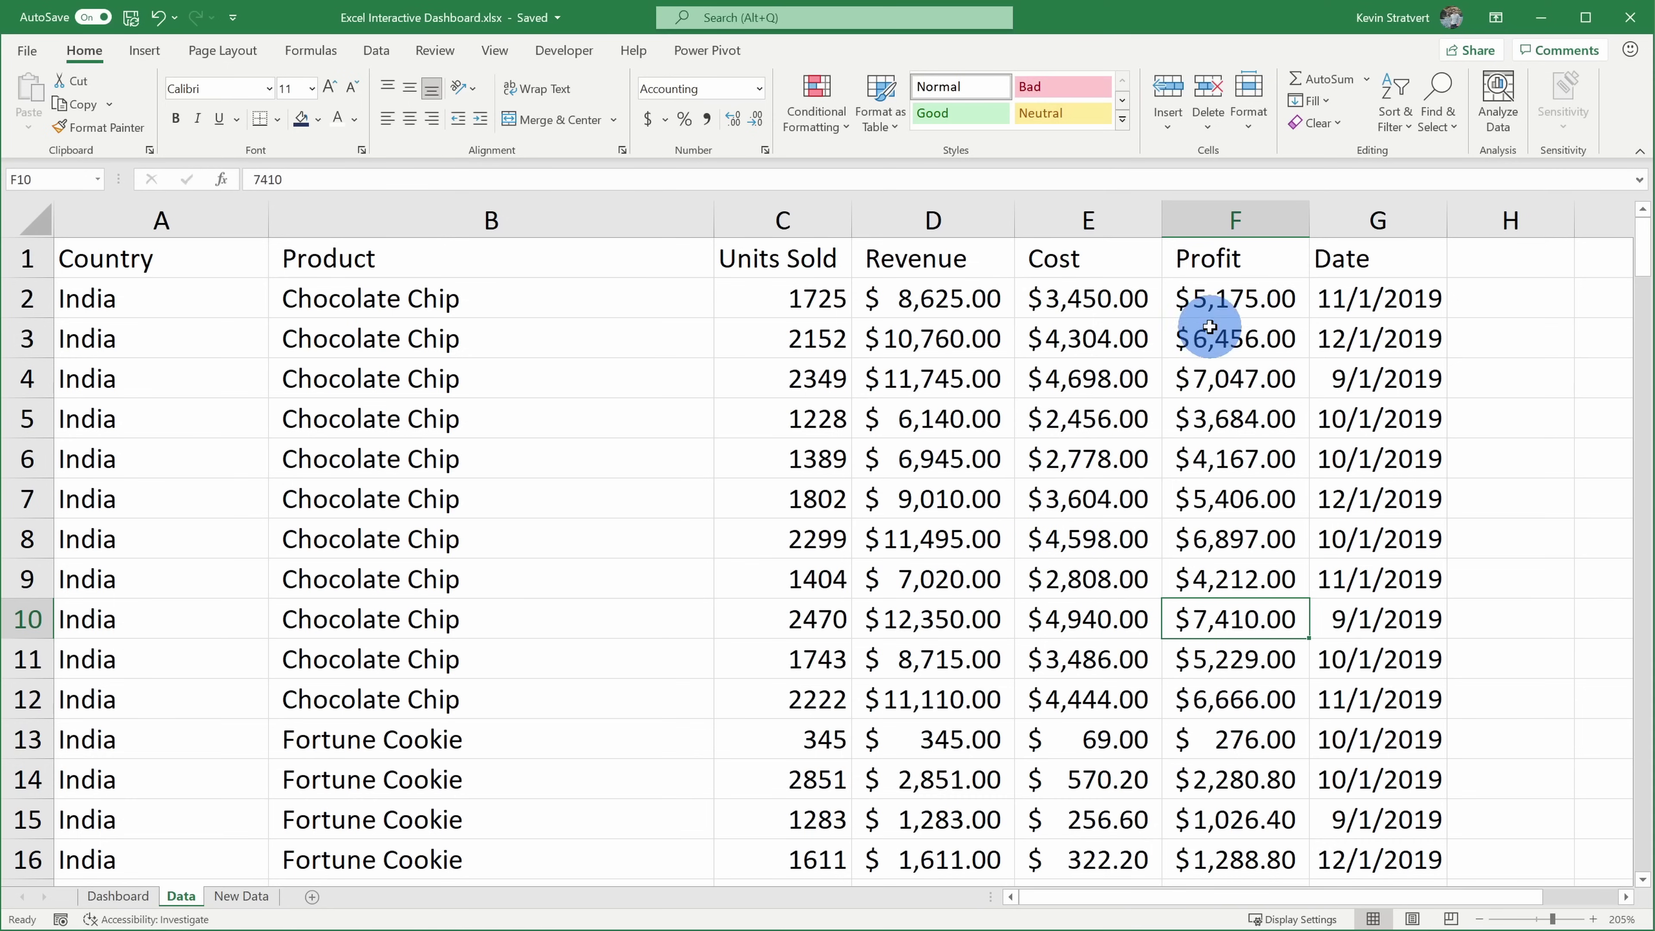
- Convert the cookie sales data in A1:G176 into a table with headers
left_click(970, 536)
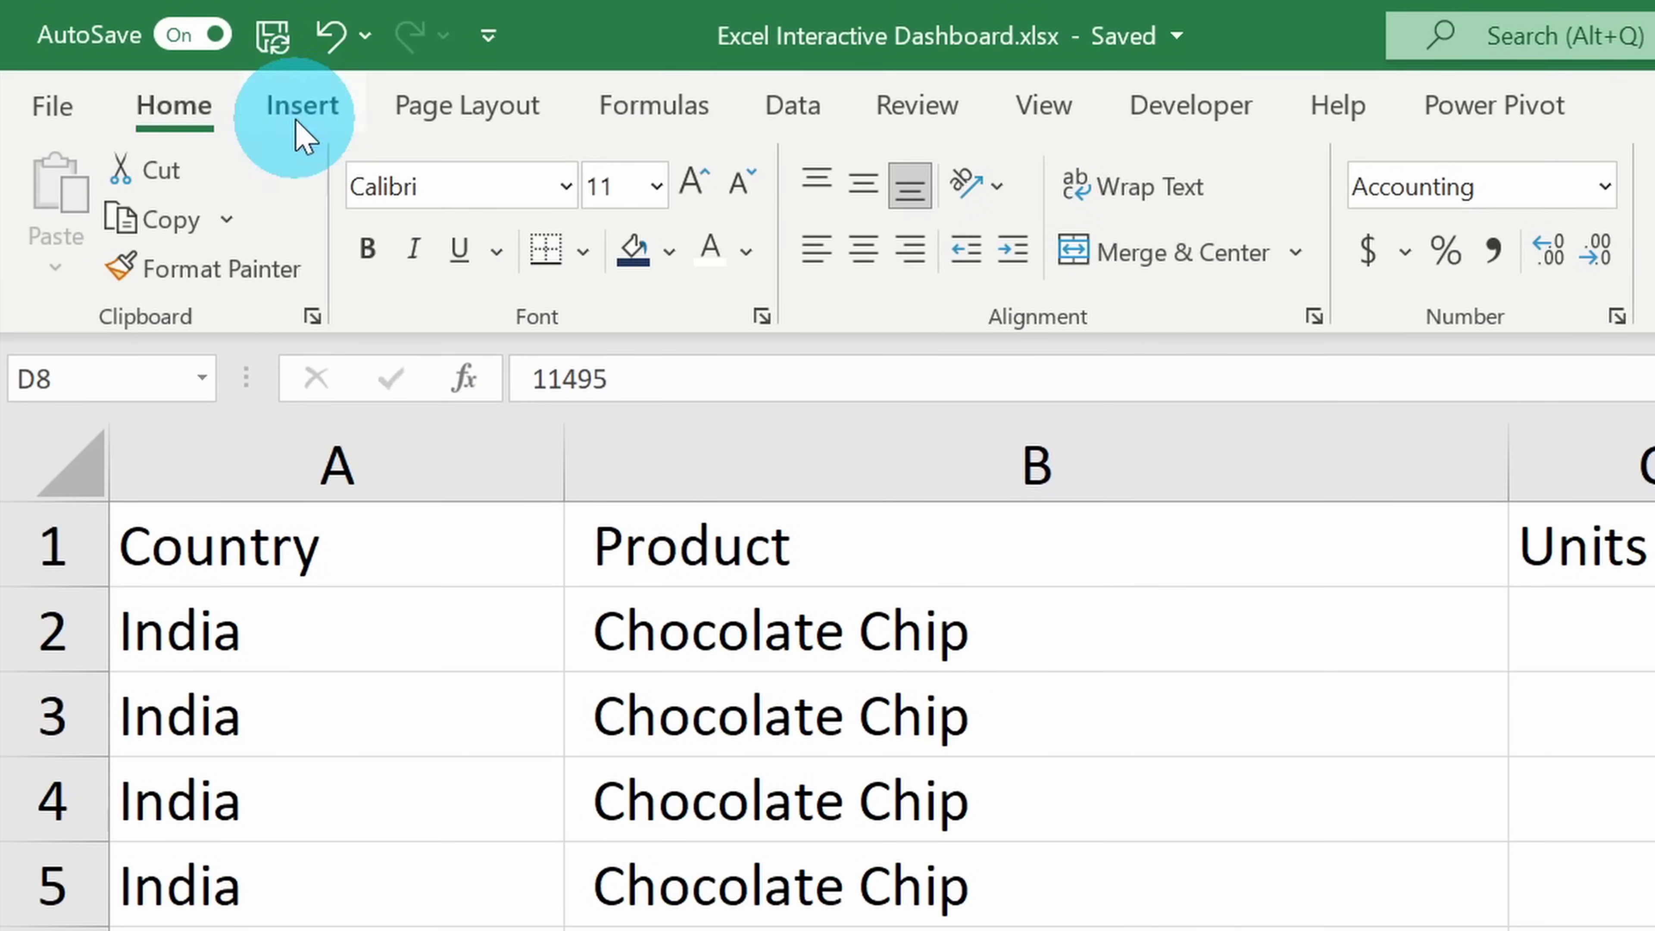
left_click(300, 118)
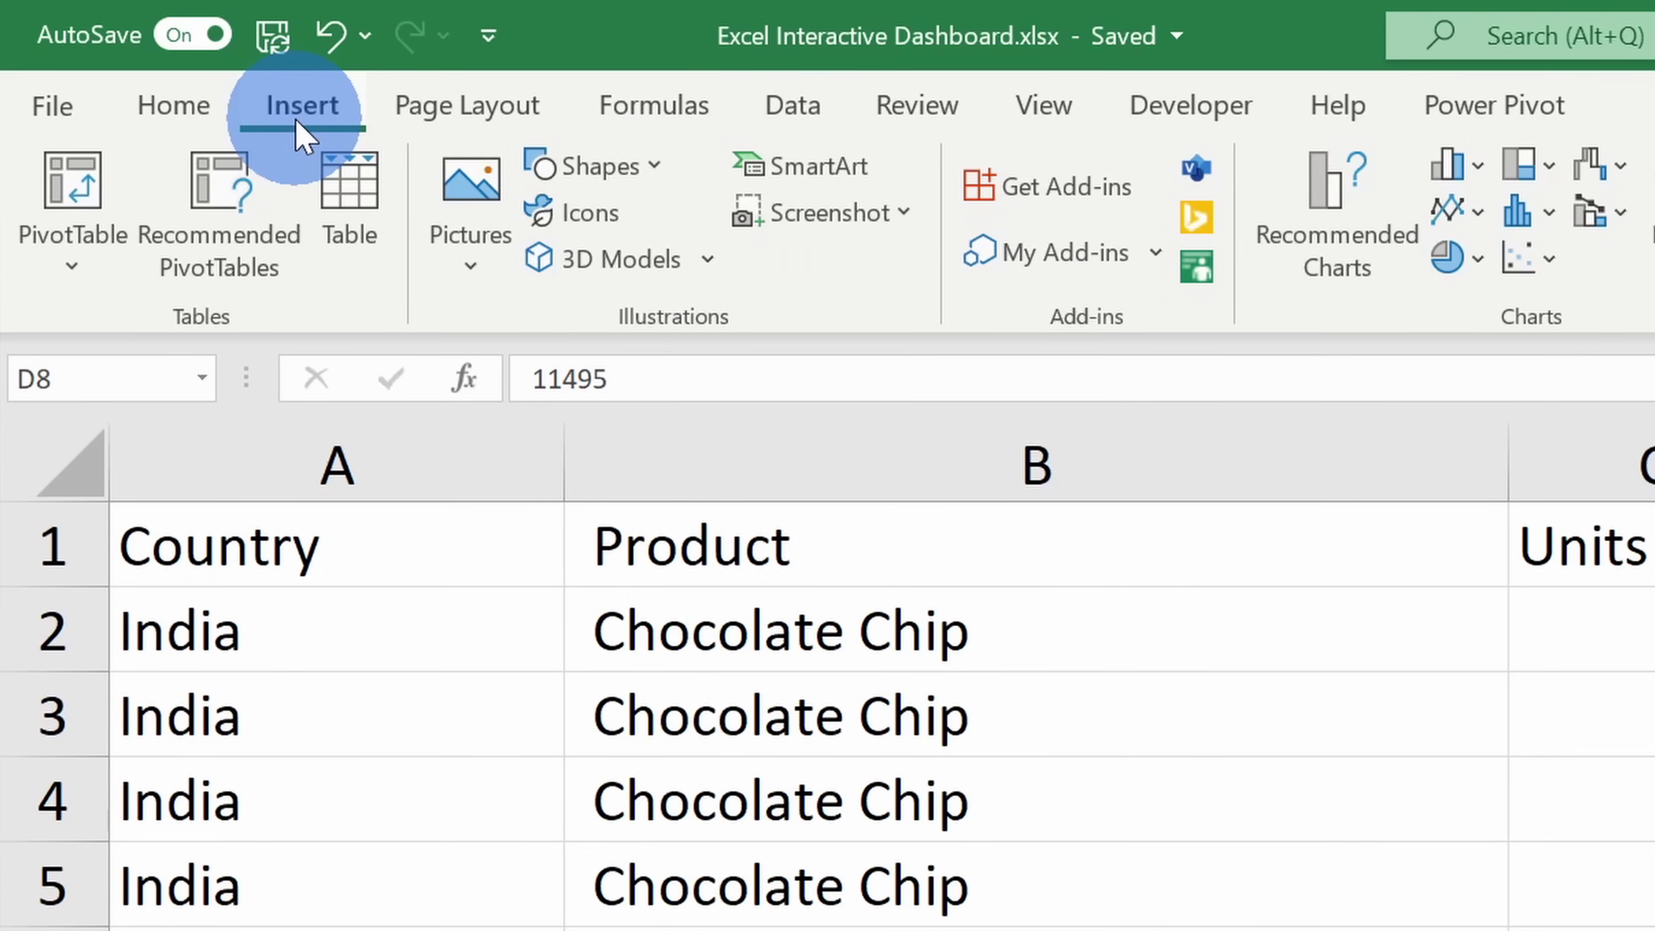
left_click(348, 254)
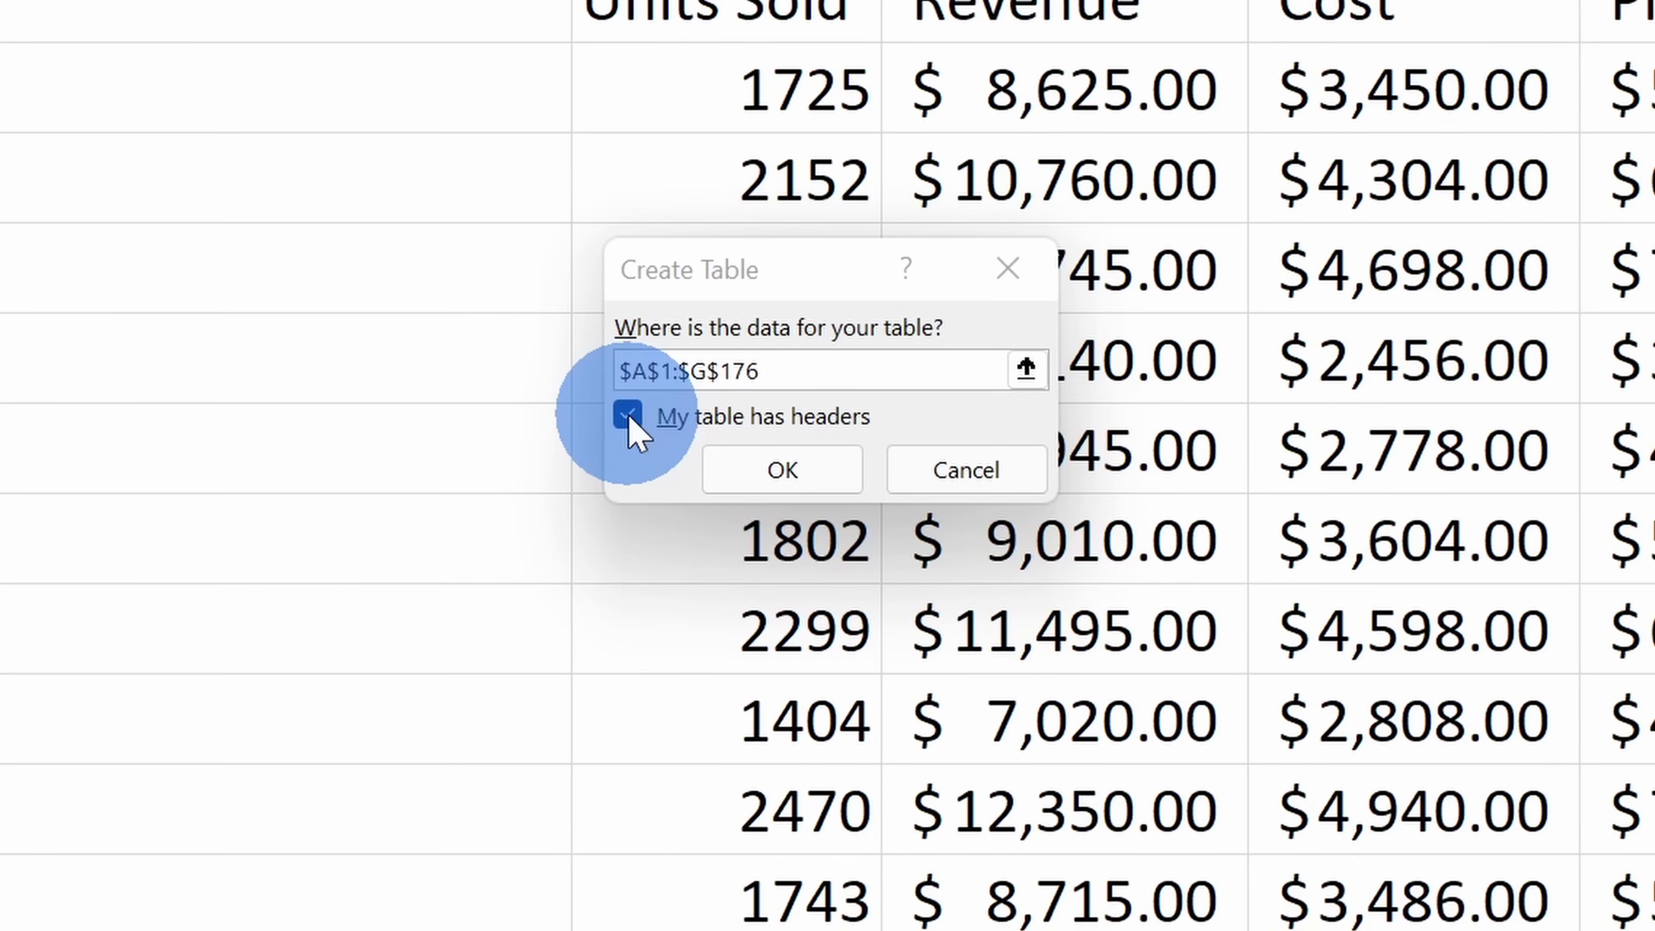
left_click(810, 468)
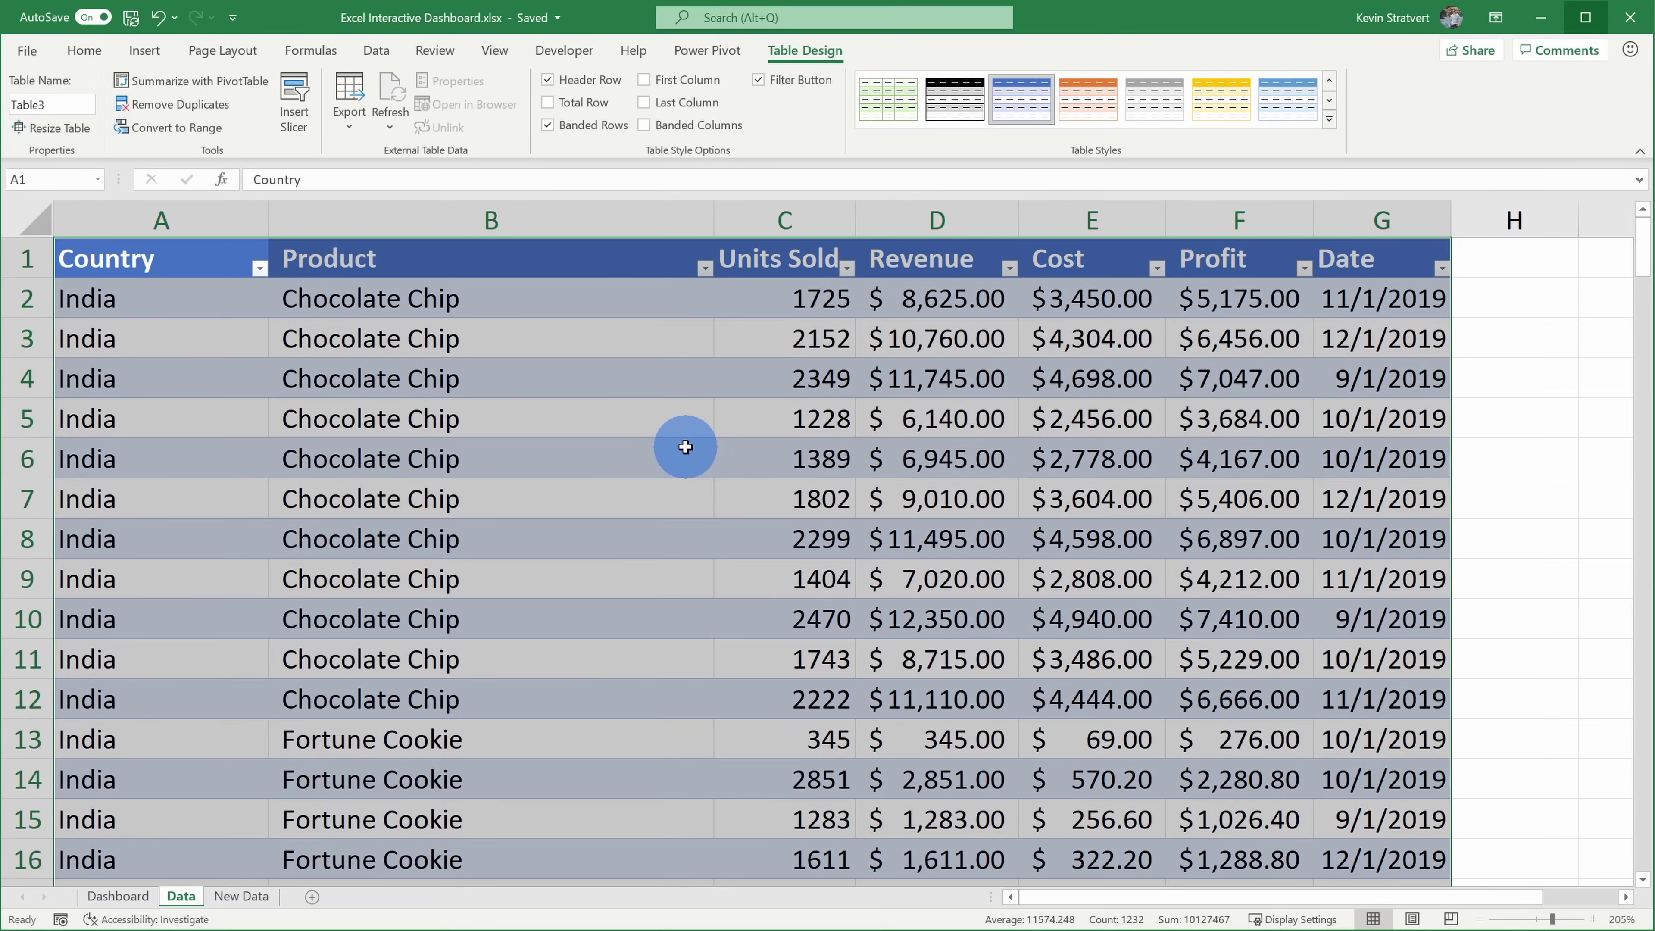
- Insert a PivotTable based on the cookie sales table and place it on a new worksheet
left_click(685, 447)
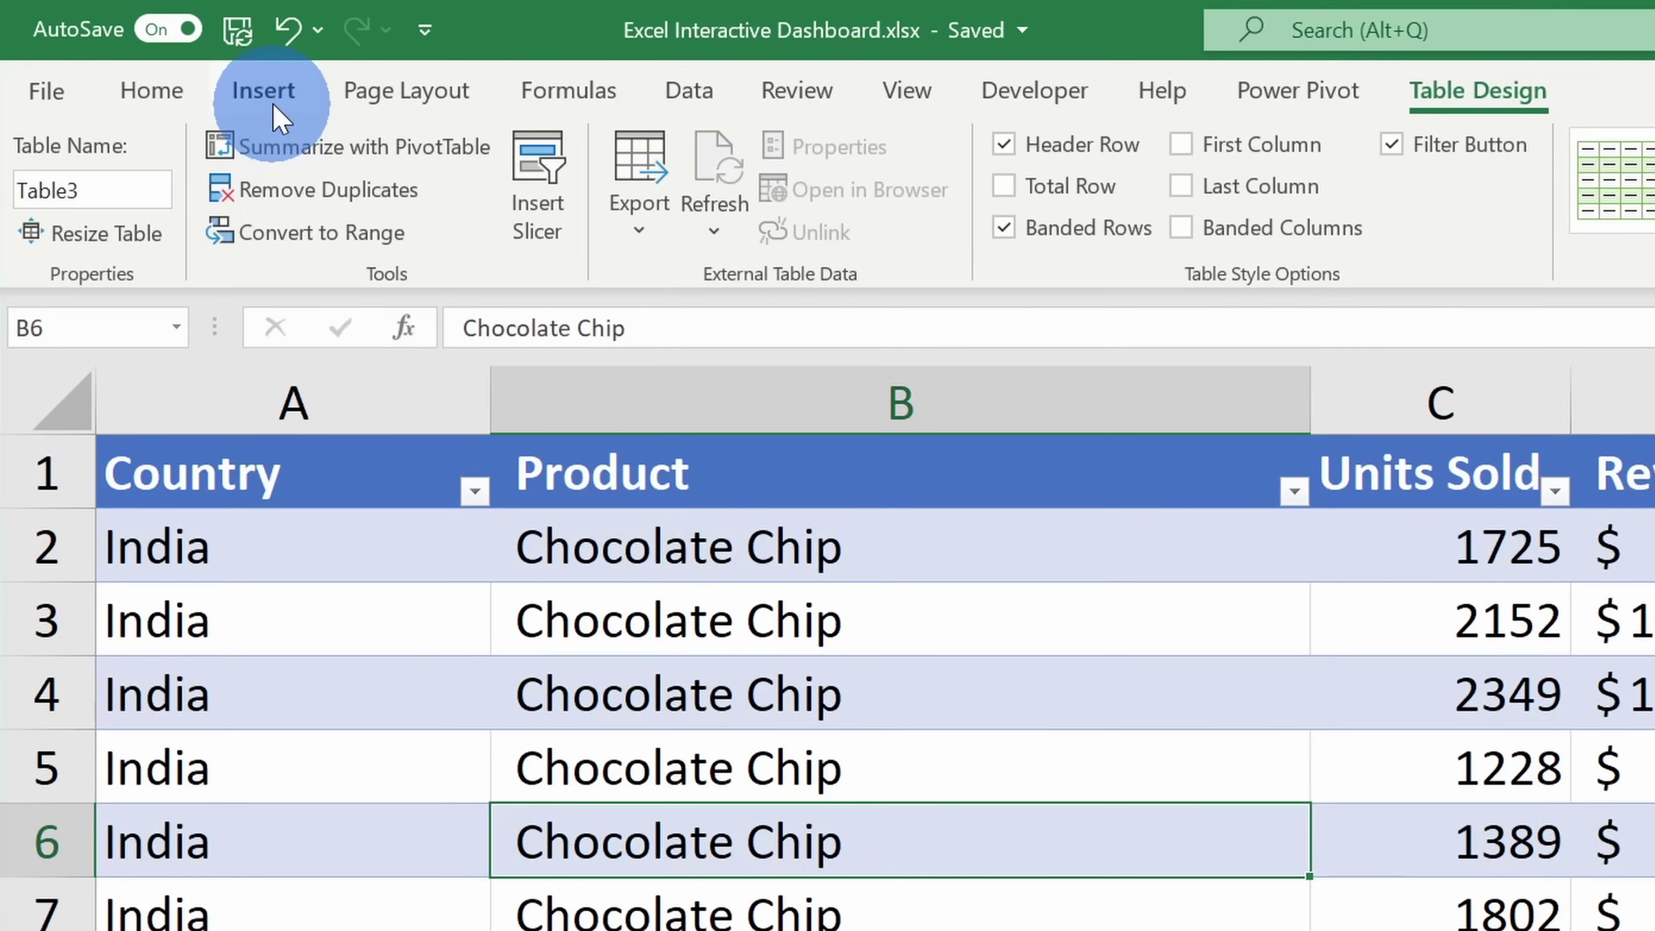
left_click(148, 54)
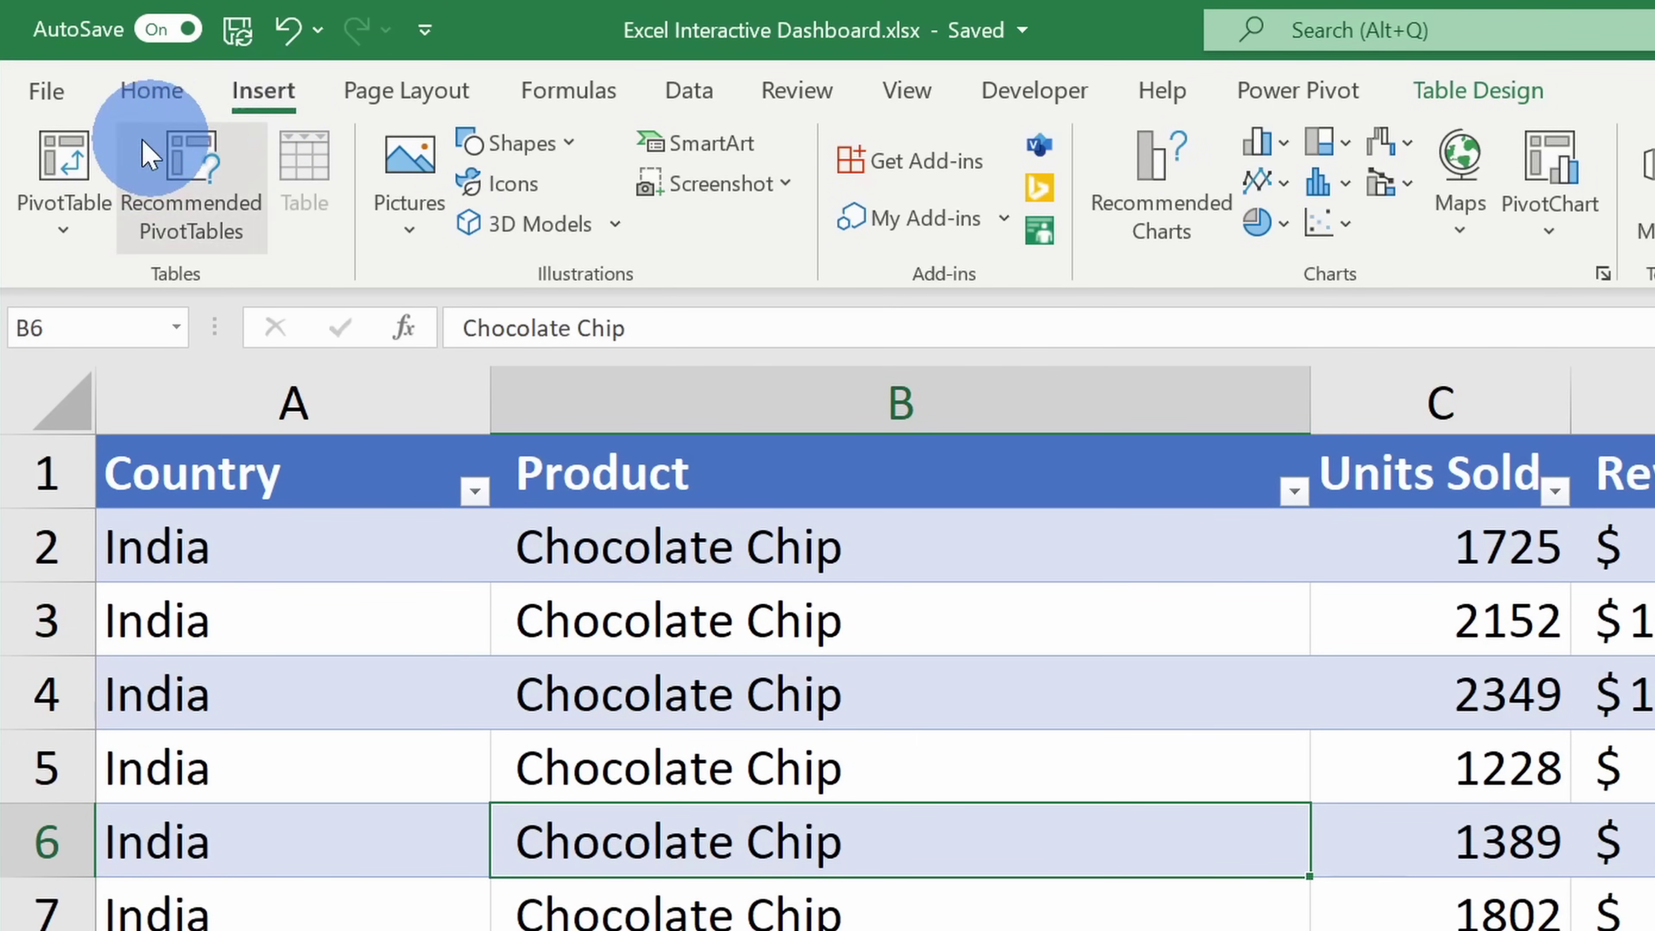
left_click(65, 163)
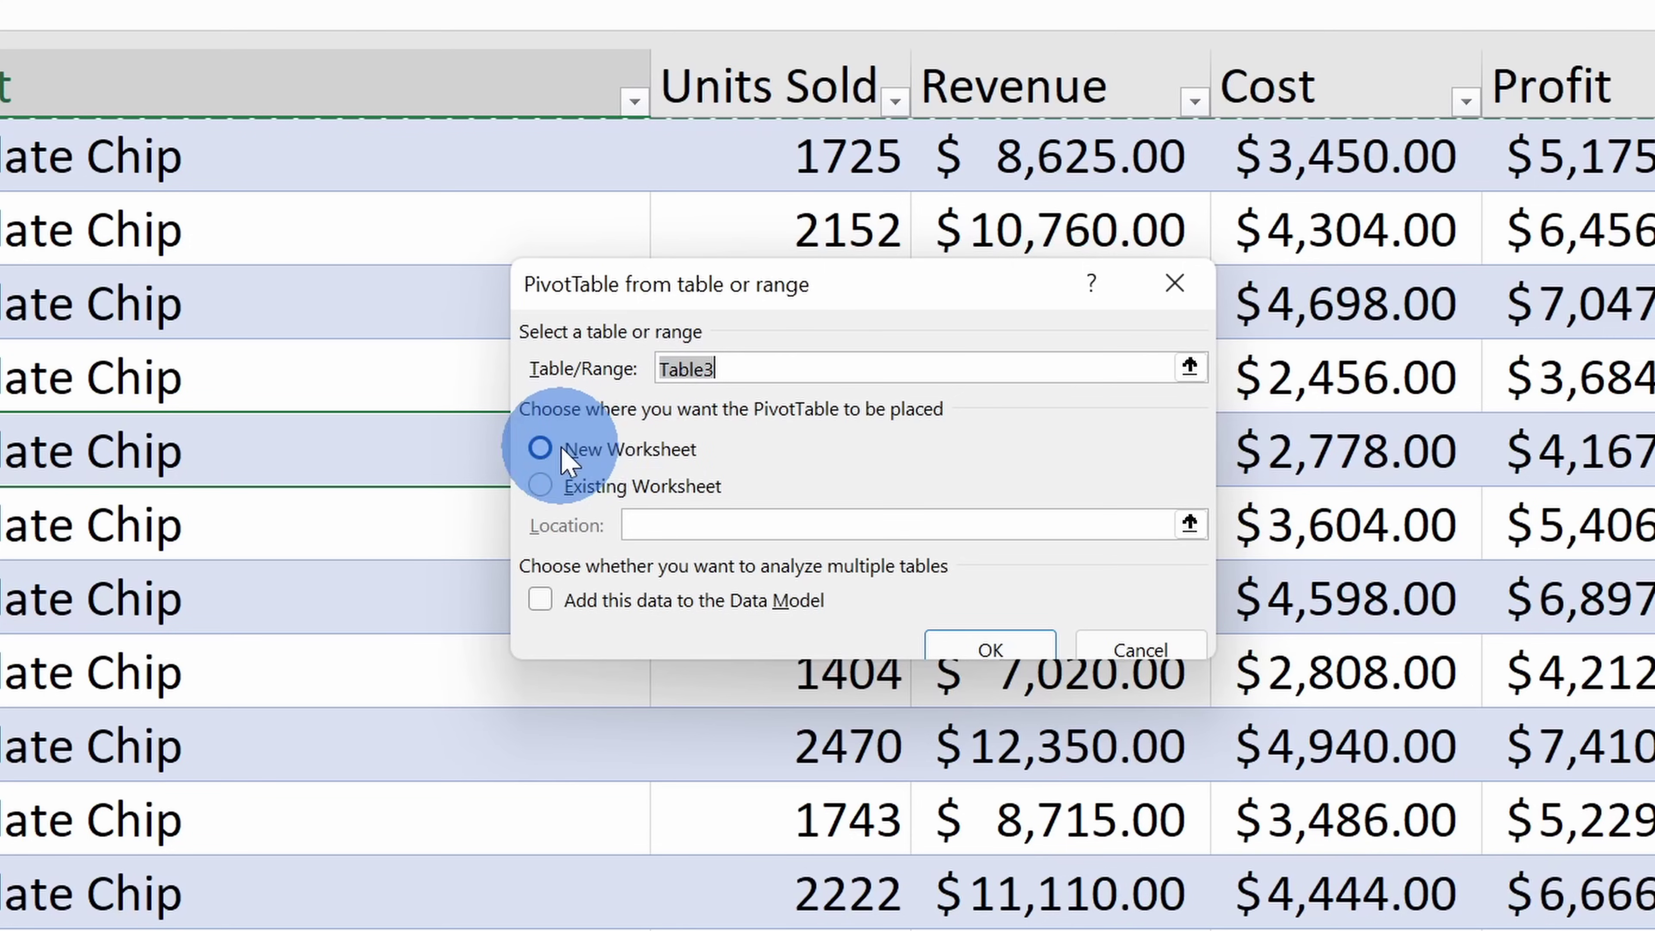
left_click(992, 642)
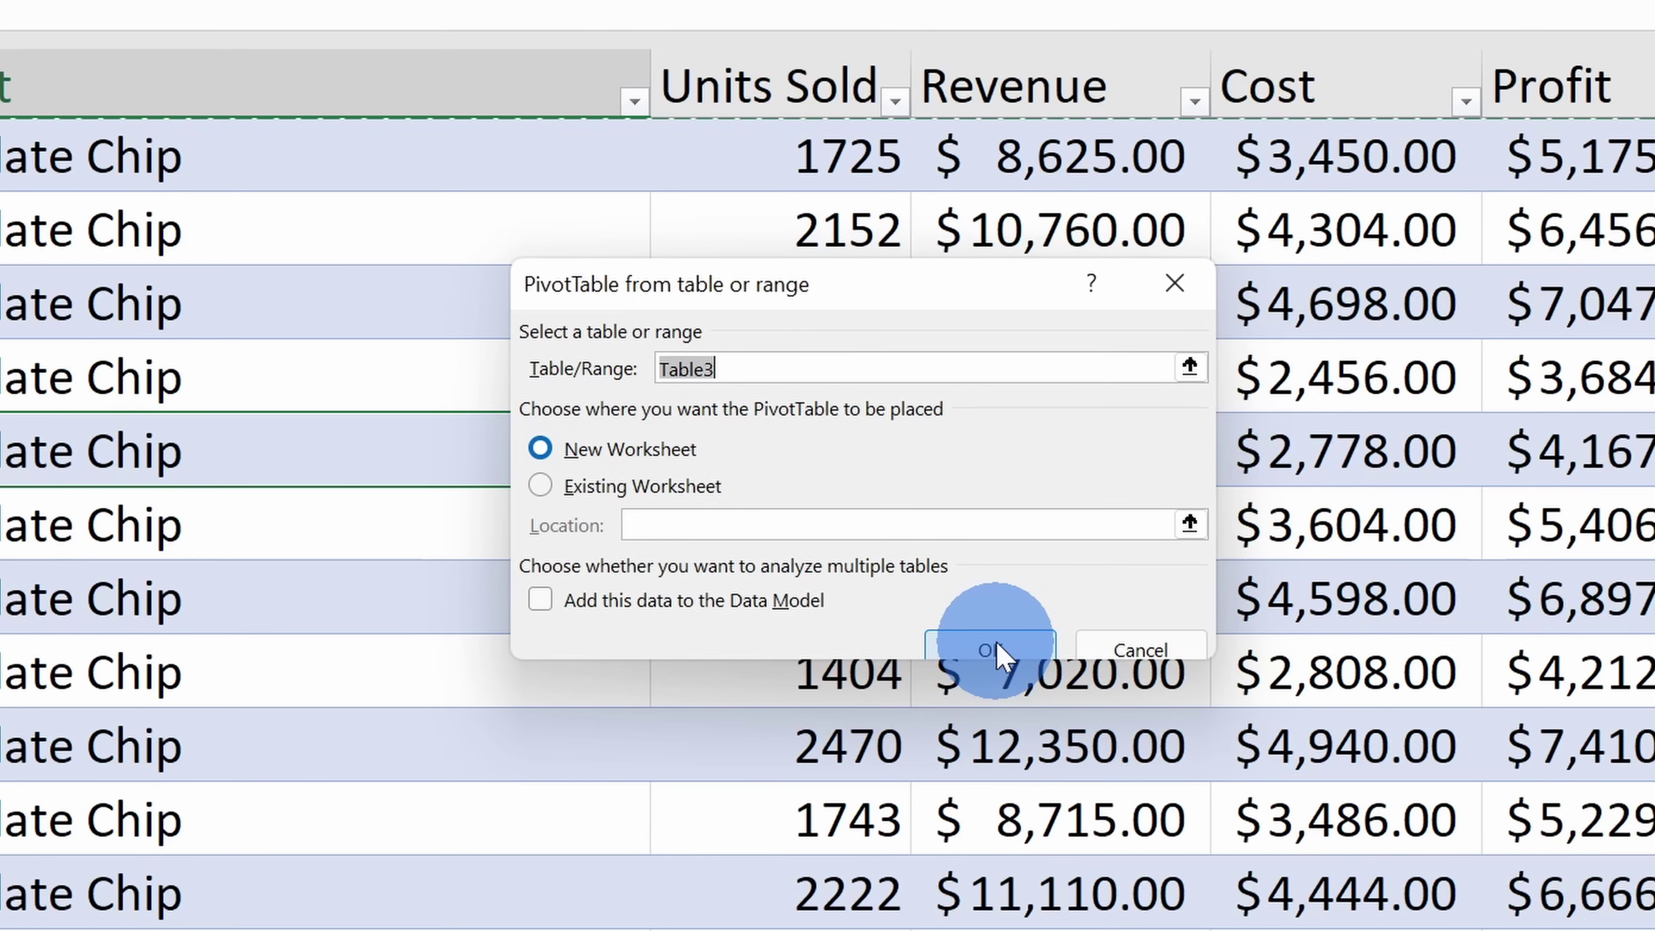
left_click(810, 297)
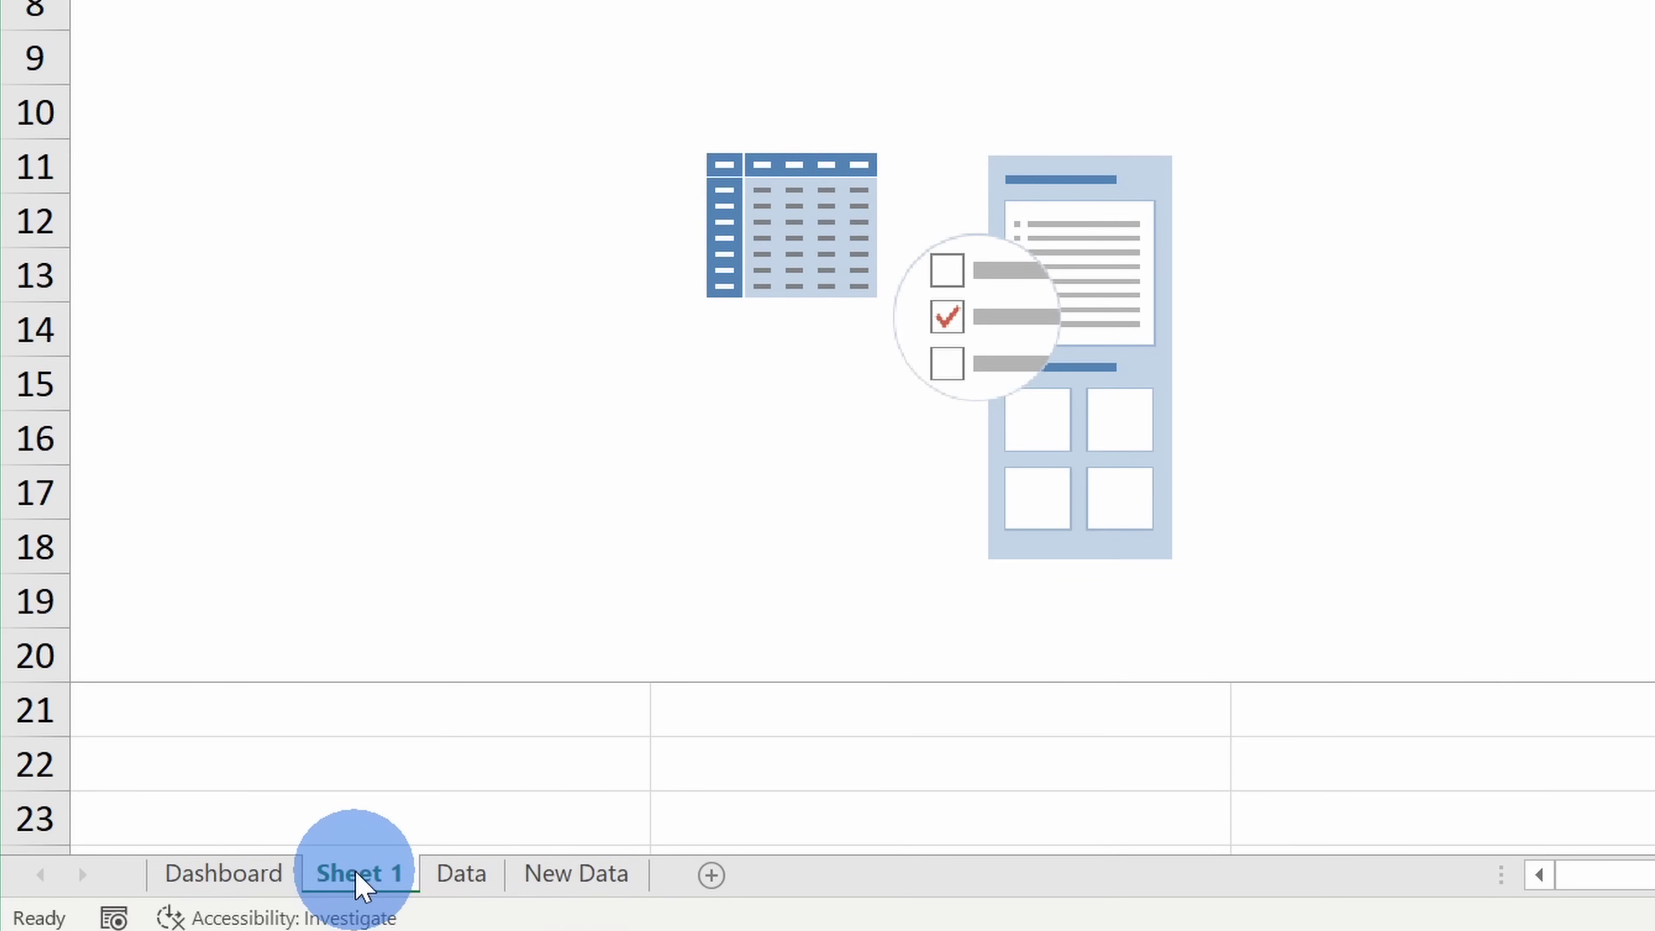
- Duplicate the Sheet 1 pivot sheet twice and rename the last copy as "Profit by country and cookie"
mouse_move(361, 884)
left_mouse_down()
mouse_move(447, 890)
mouse_move(439, 875)
left_mouse_up()
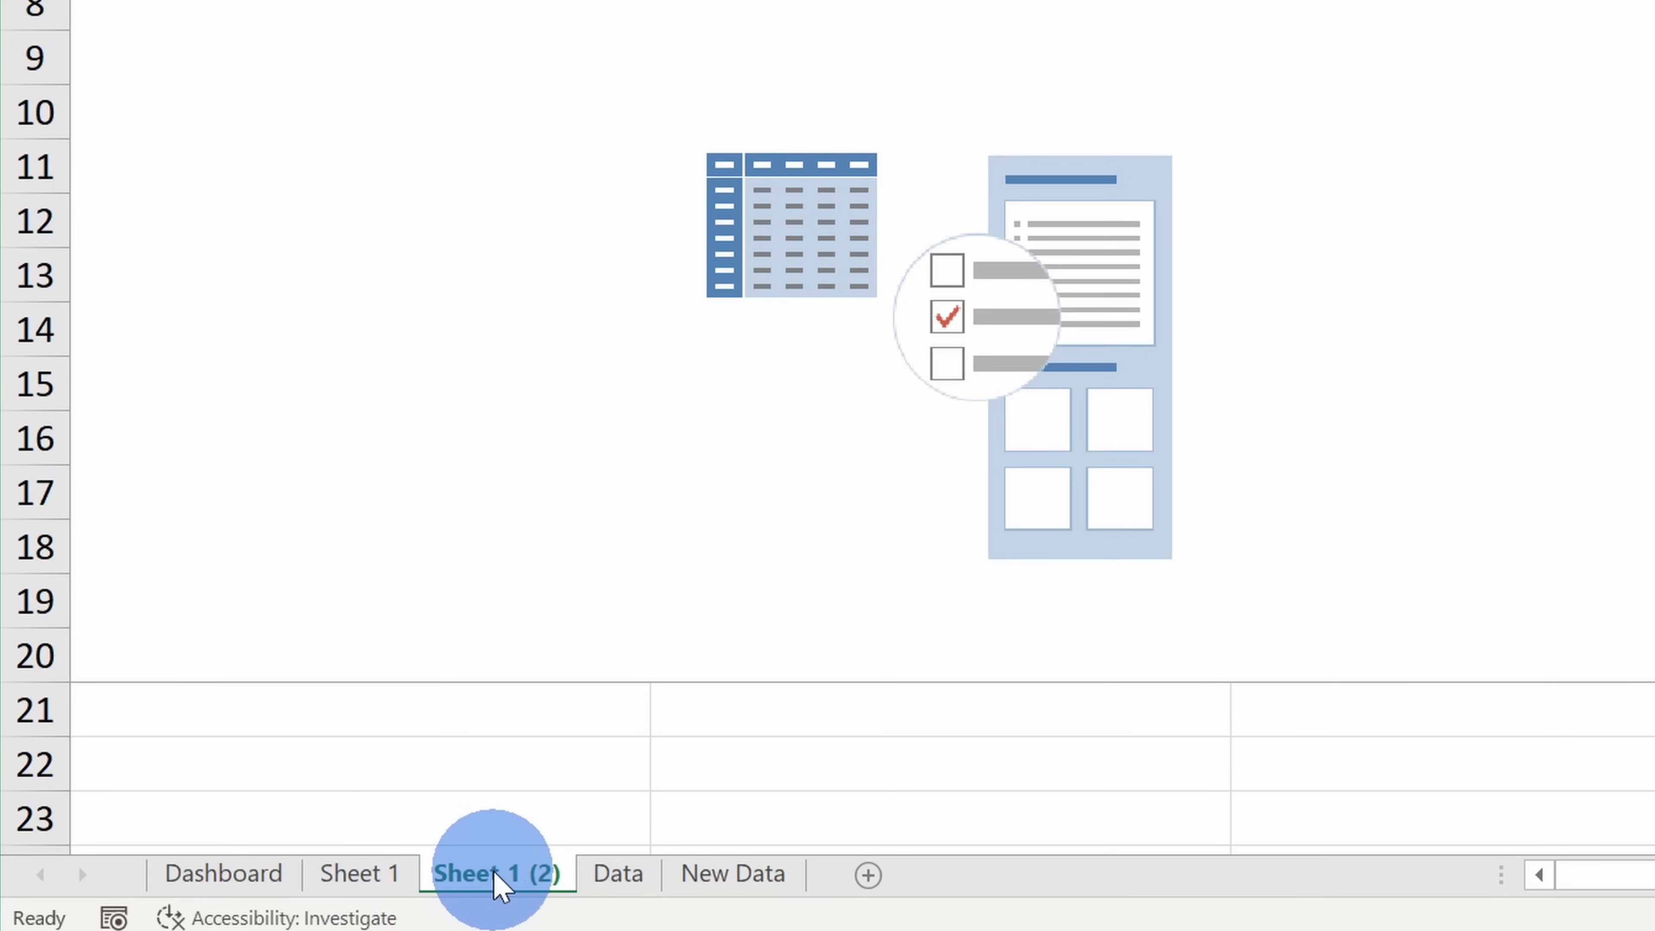
left_click_drag(494, 873, 581, 870)
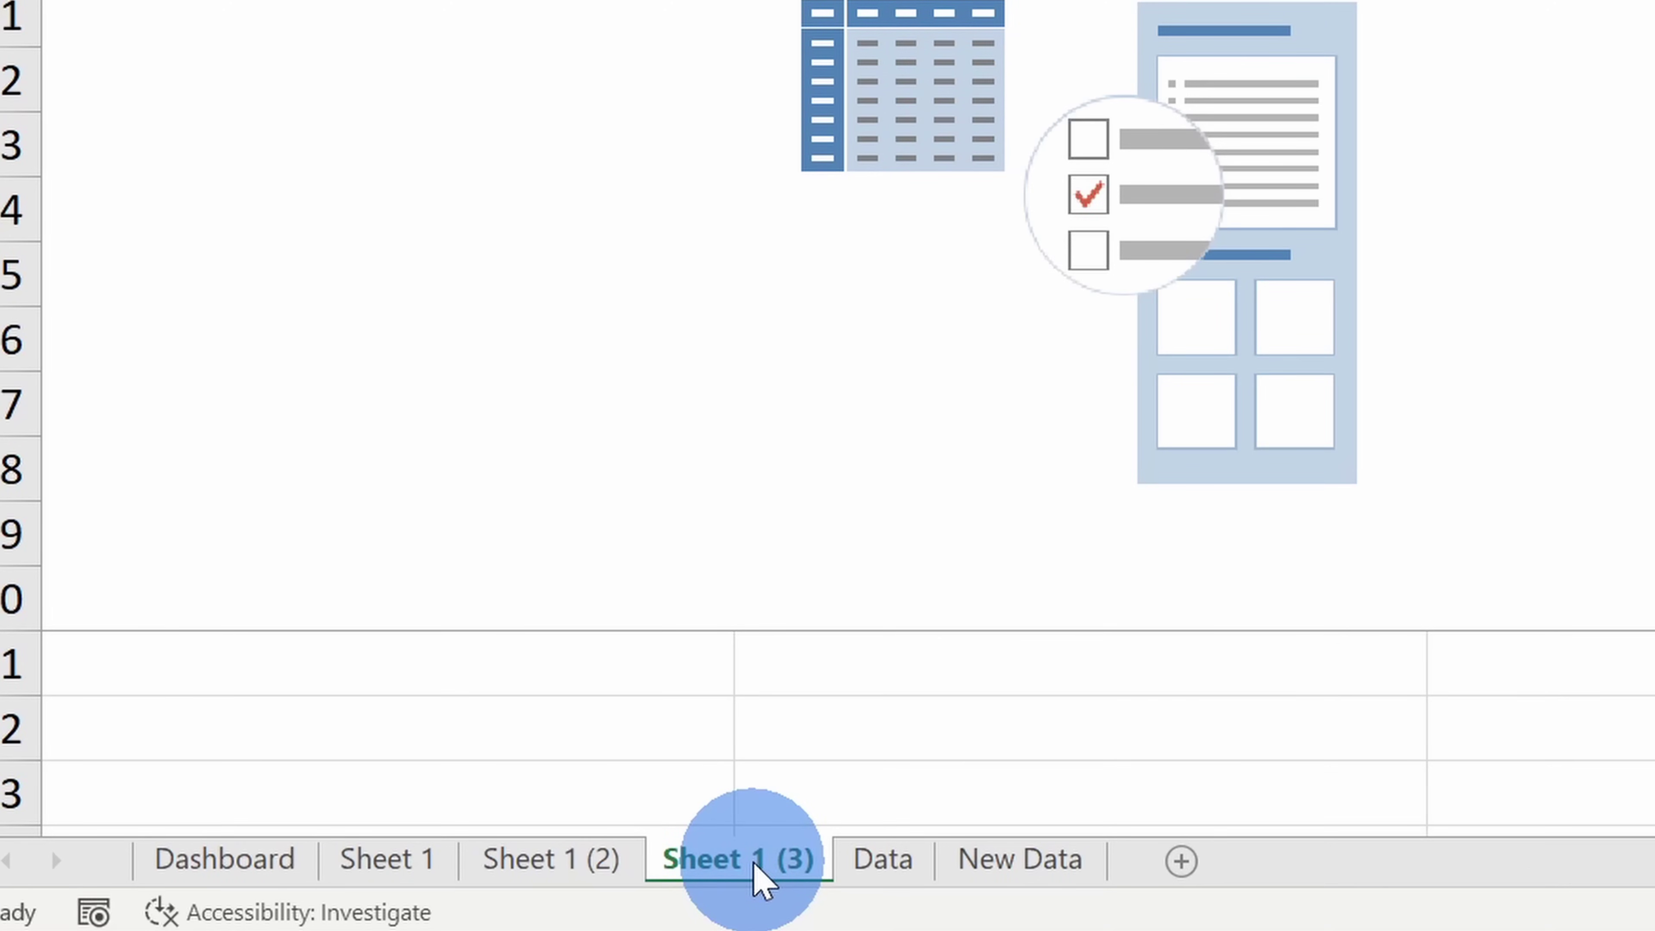
right_click(756, 864)
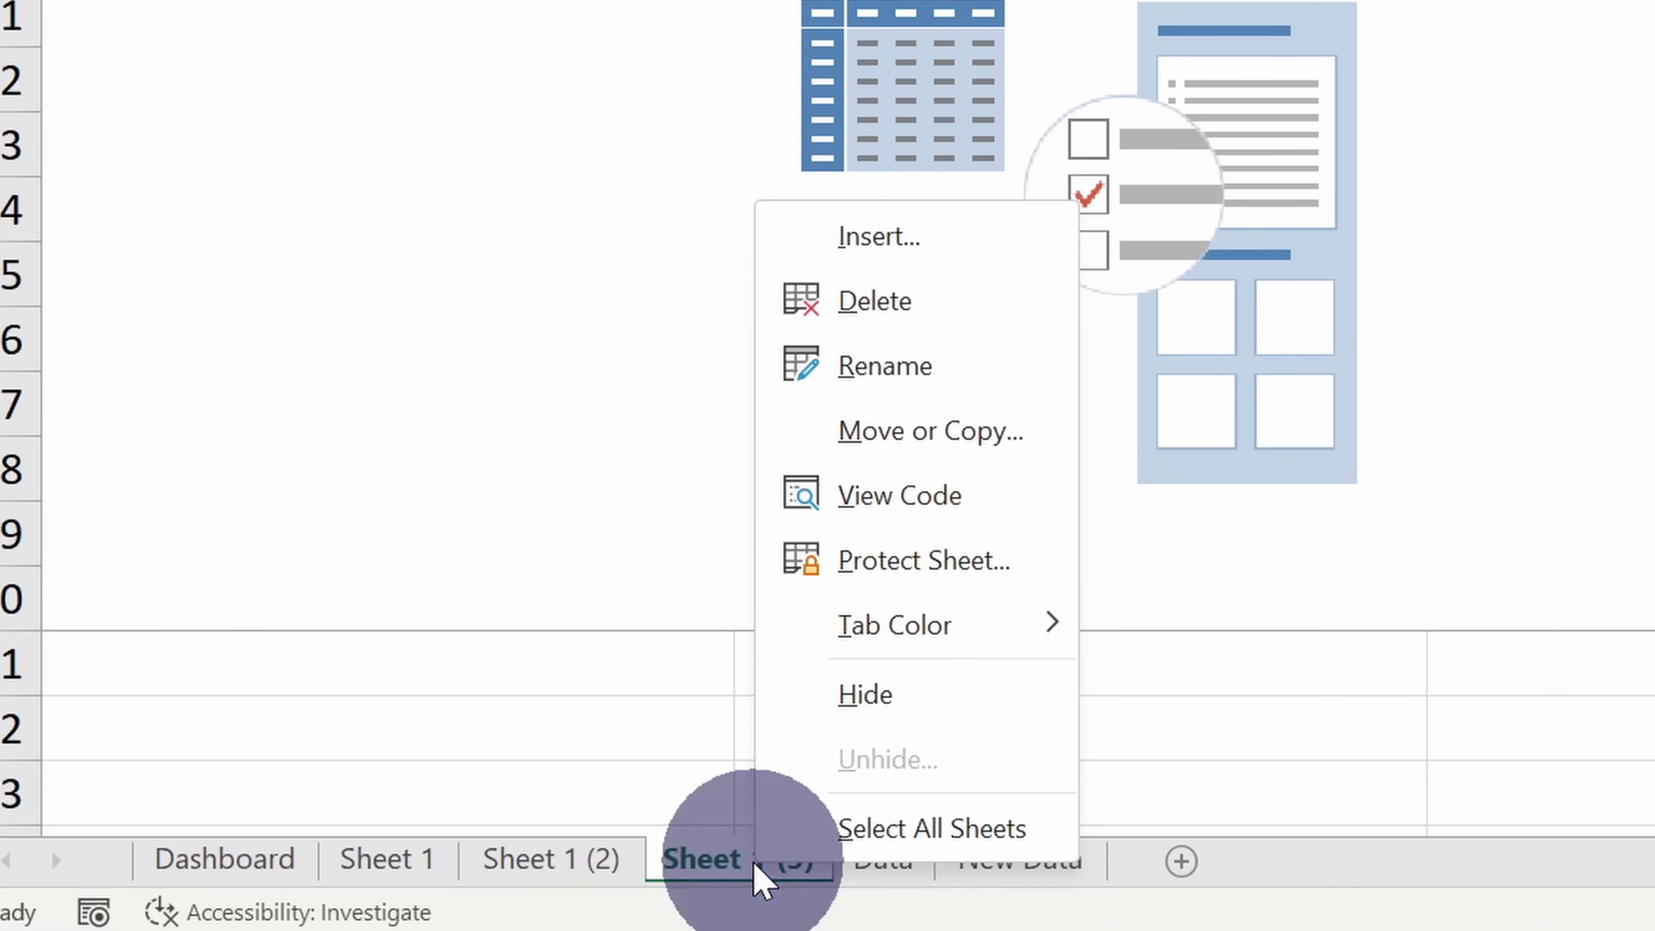
left_click(973, 369)
type("Profit by country and cookie")
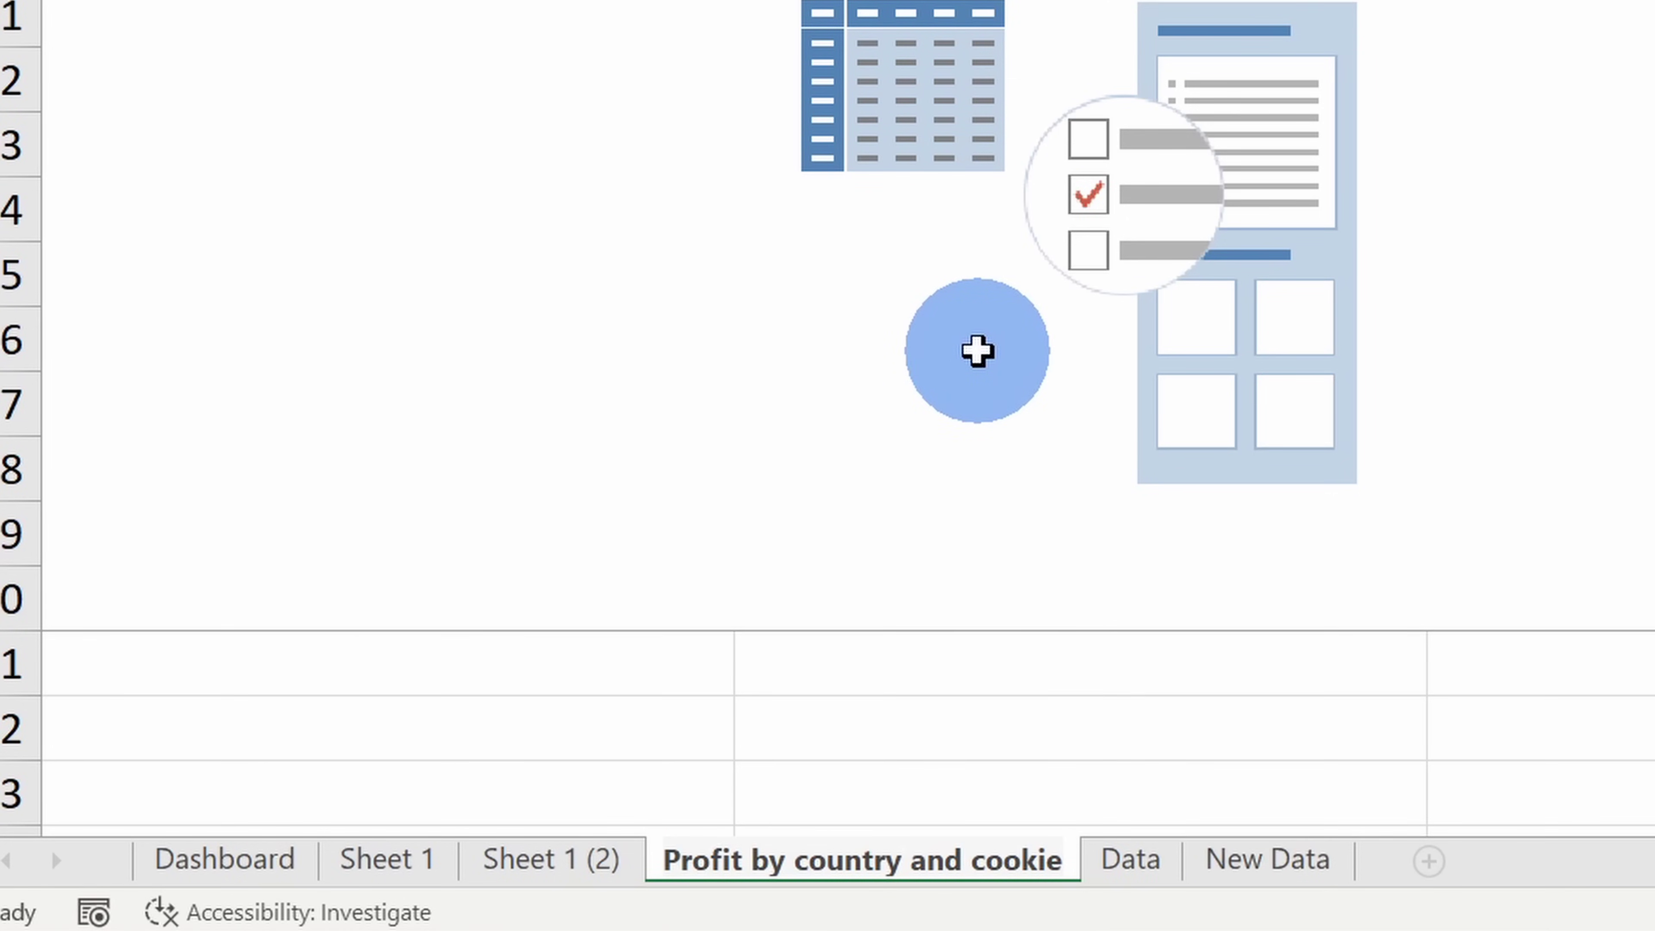
- Lay out the PivotTable with Country as rows, Product as columns and the sum of Profit as values
left_click(978, 351)
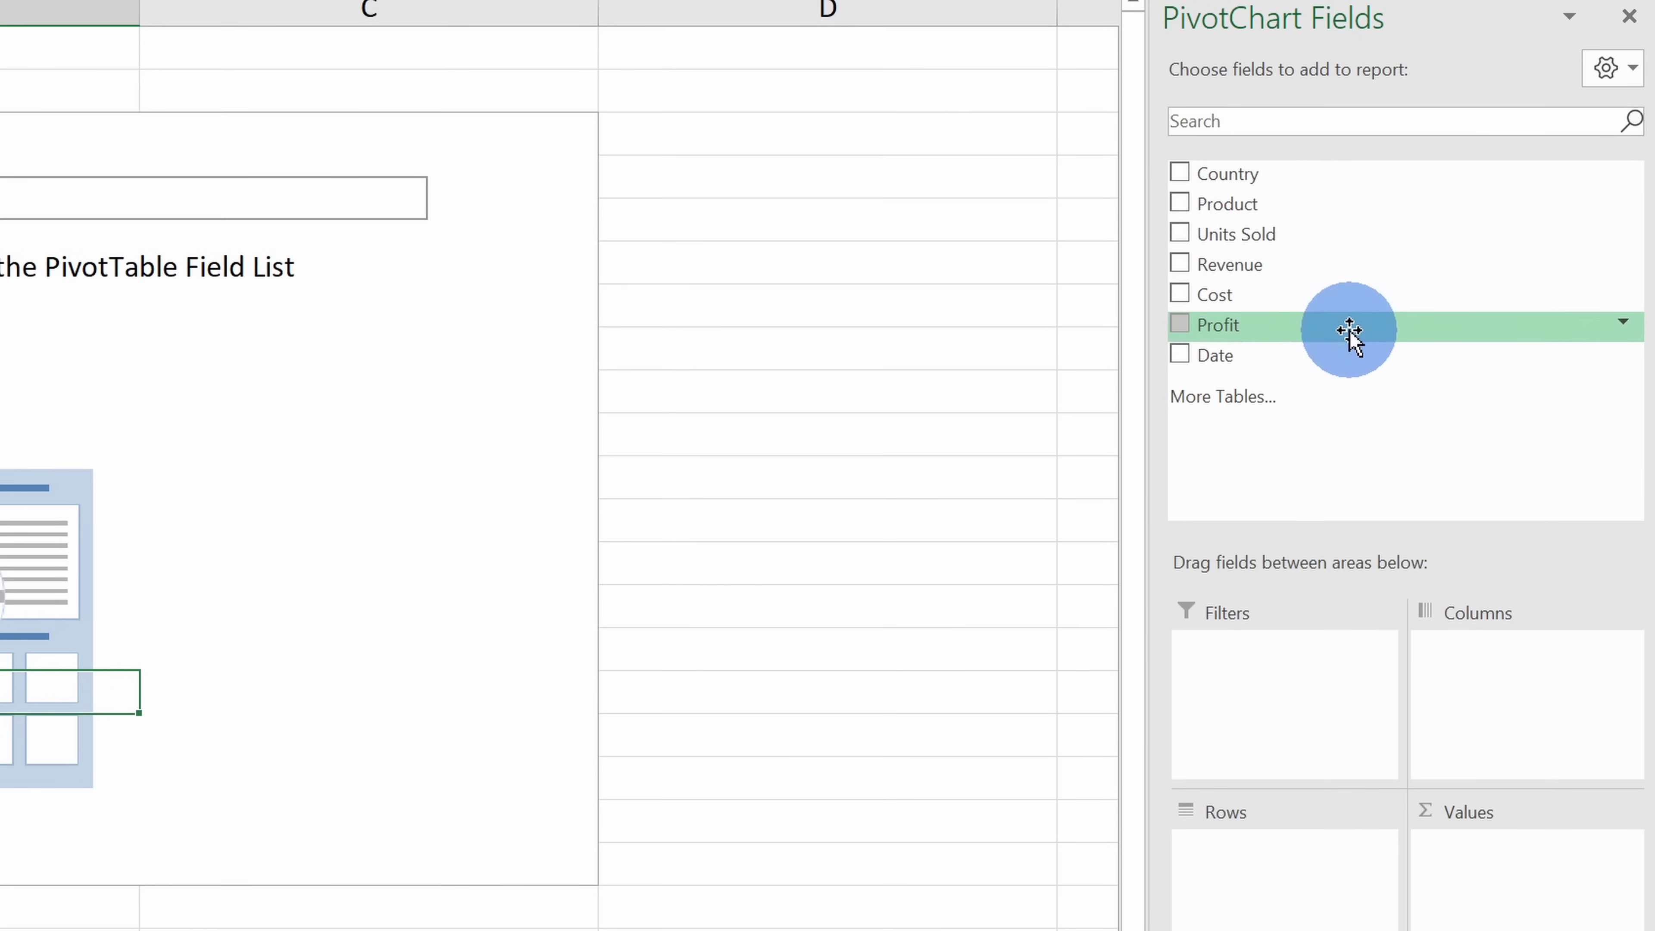
left_click_drag(1323, 174, 1294, 908)
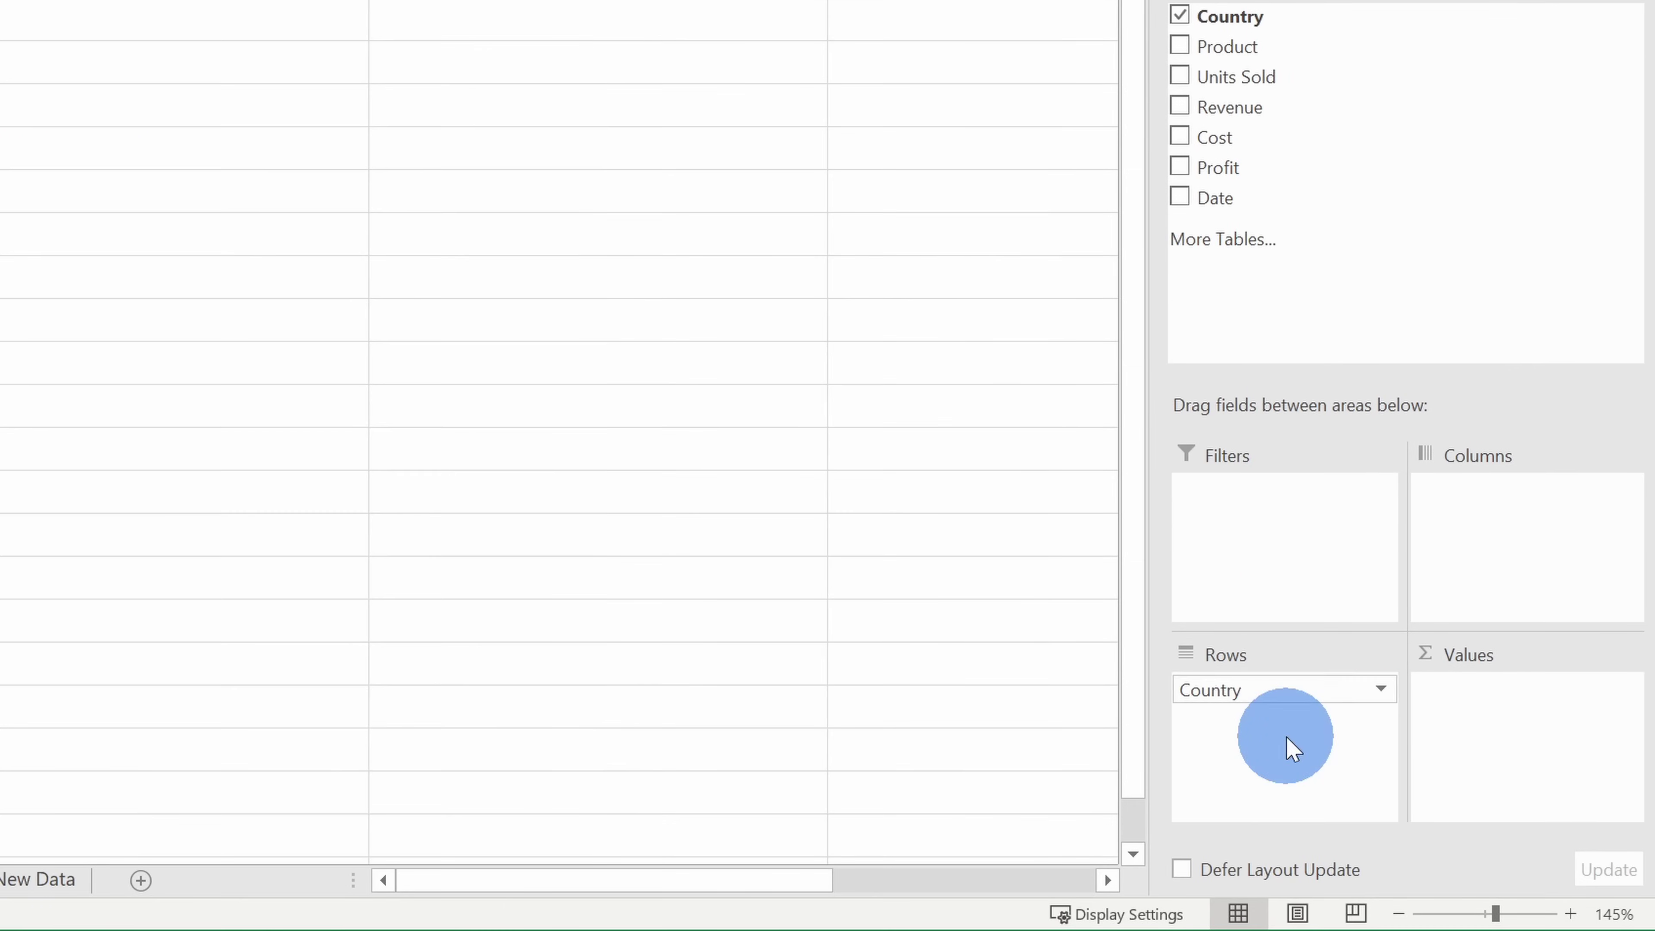
left_click(147, 271)
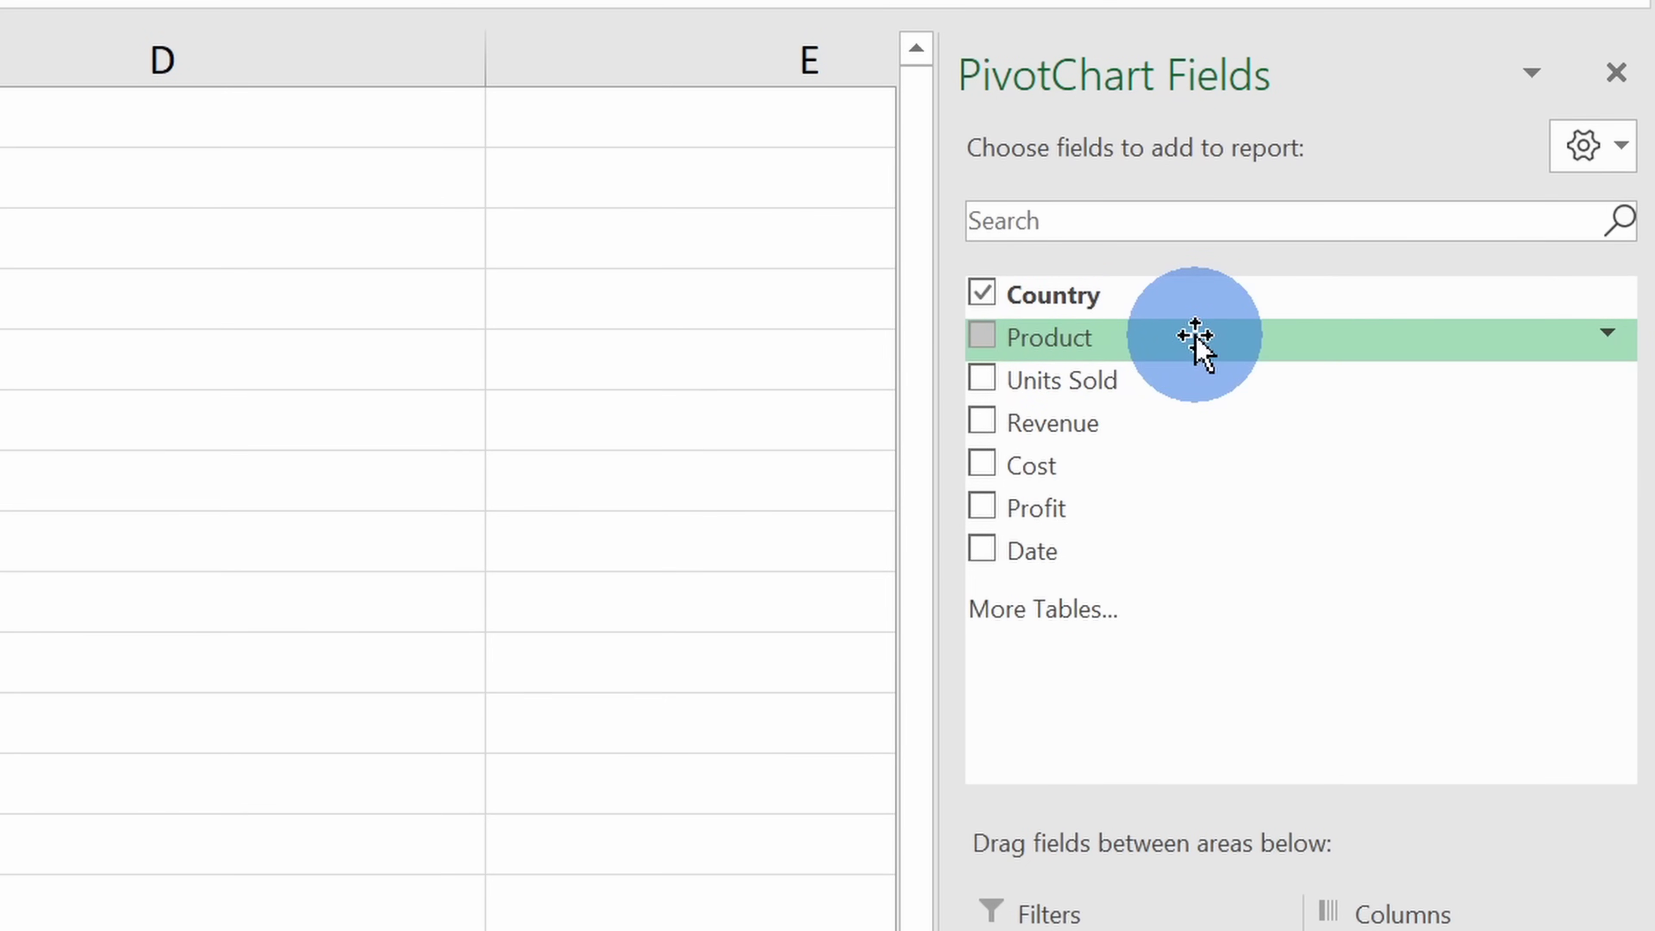
left_click_drag(1196, 339, 1474, 930)
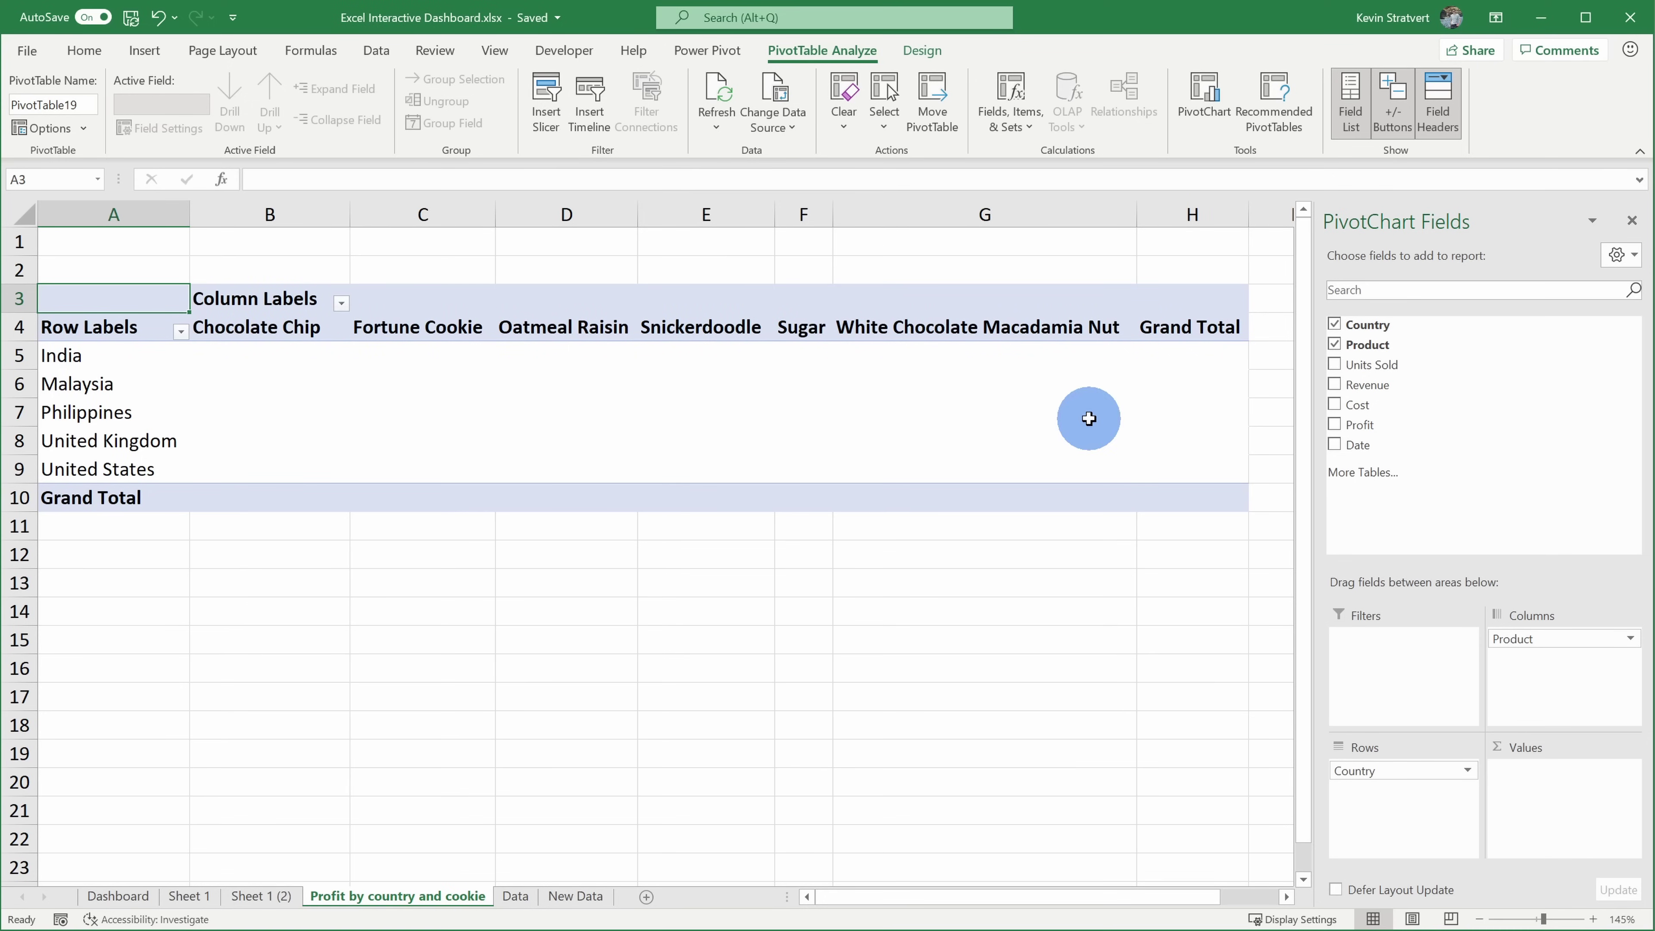
left_click_drag(1361, 427, 1475, 626)
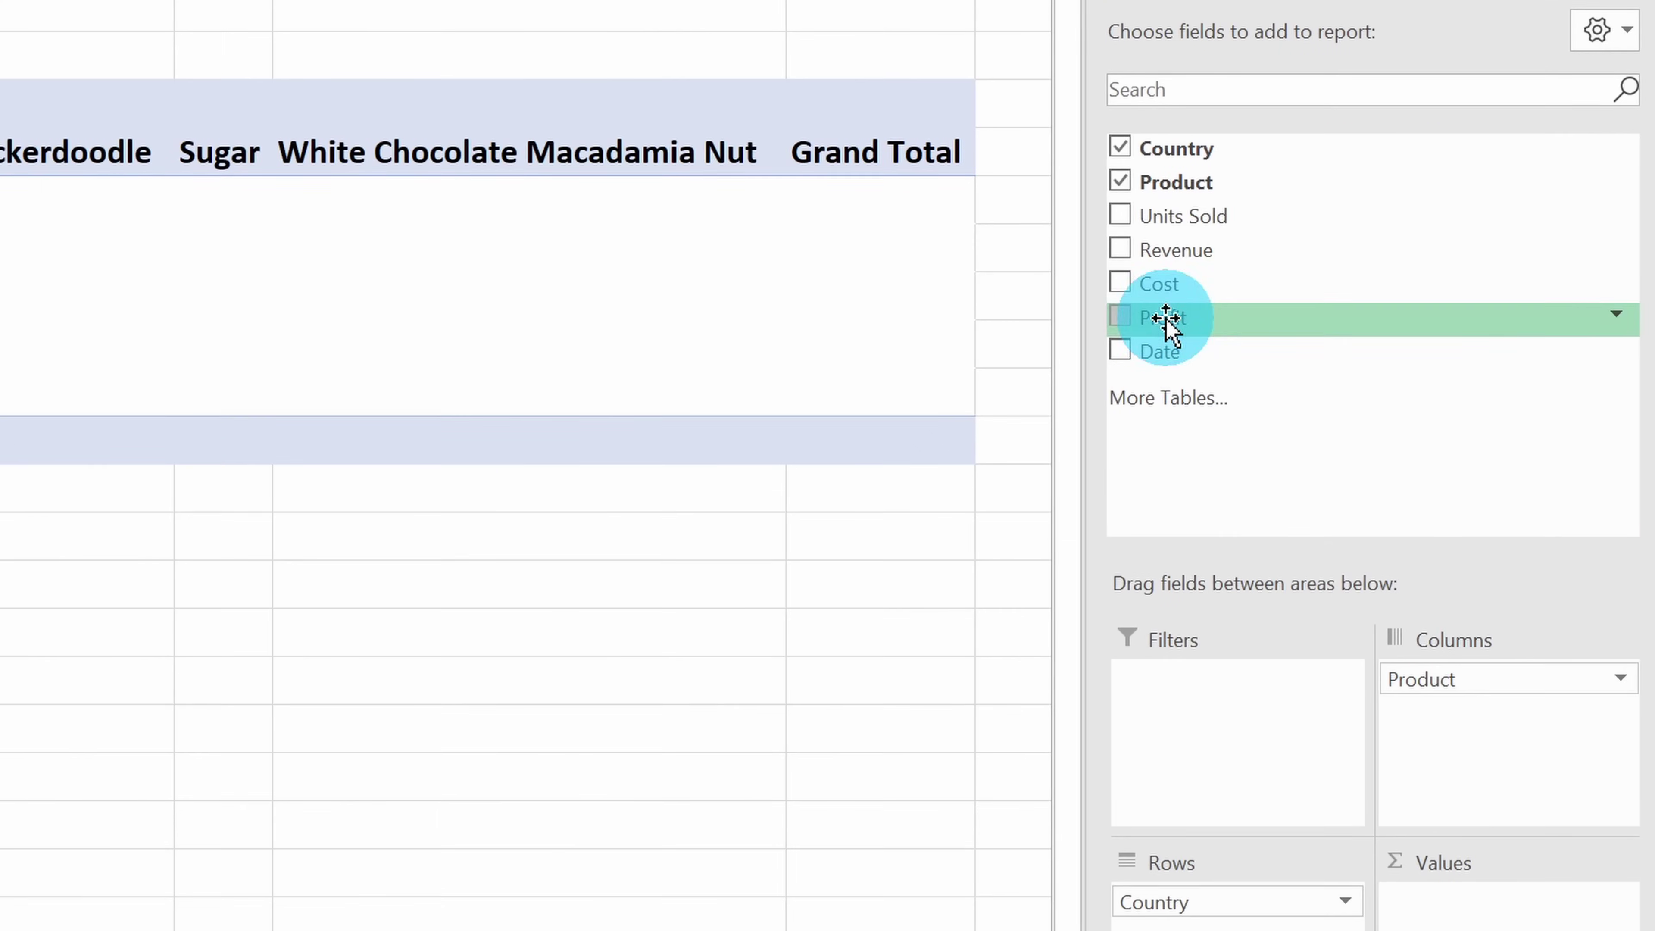
left_click_drag(1368, 616, 1486, 876)
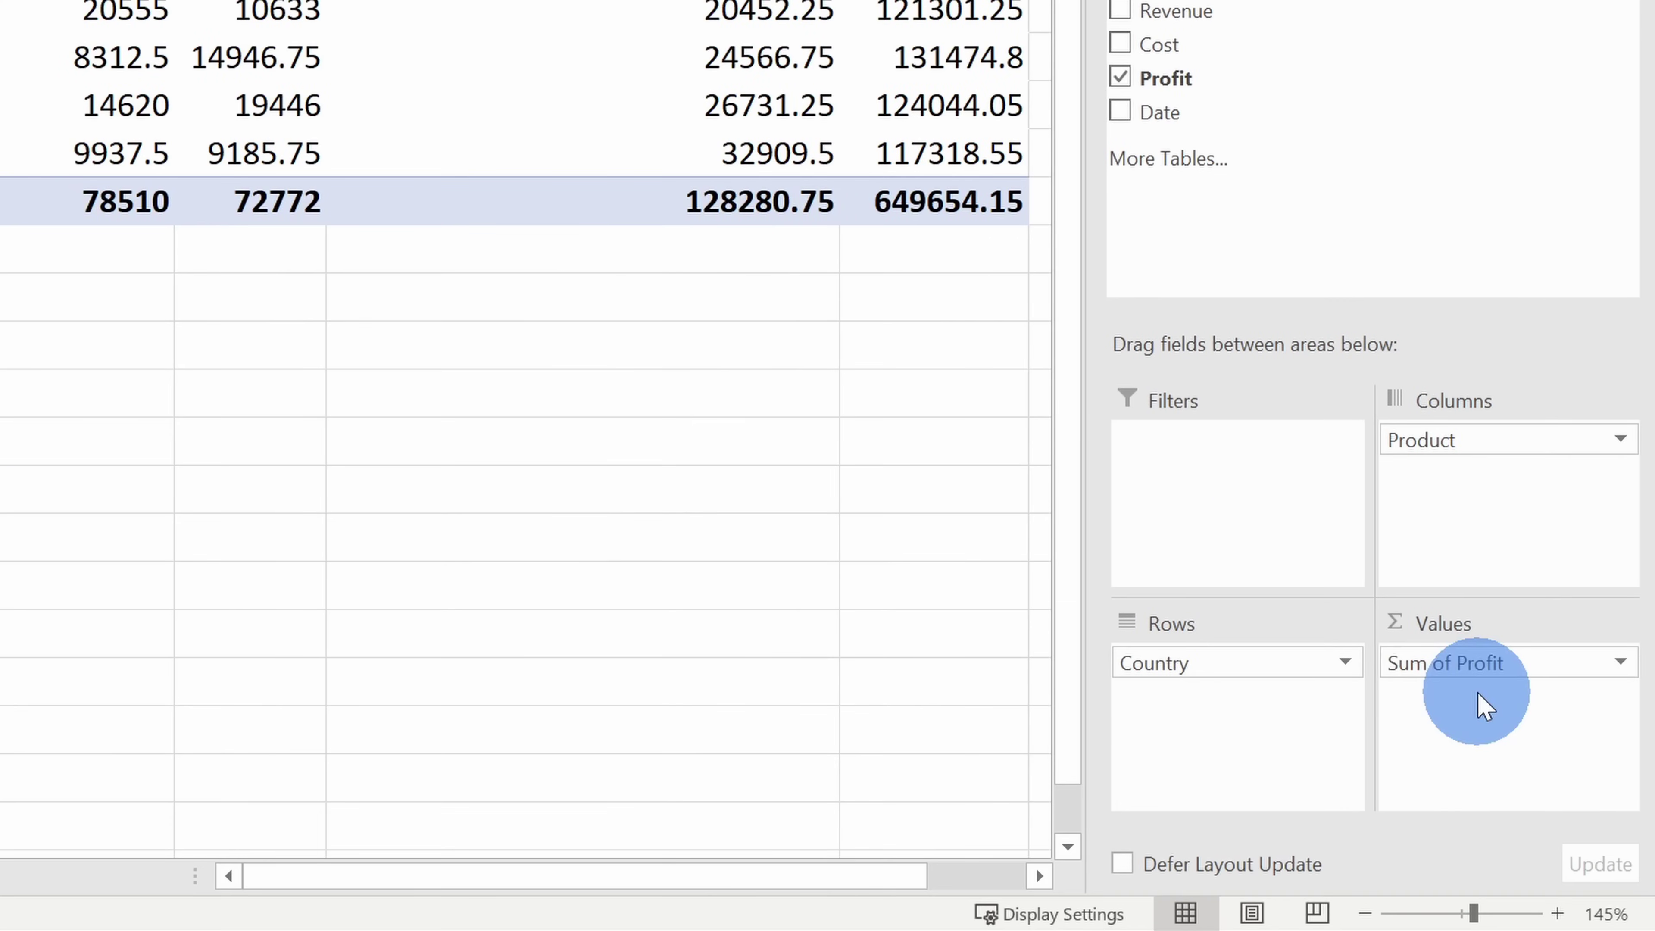
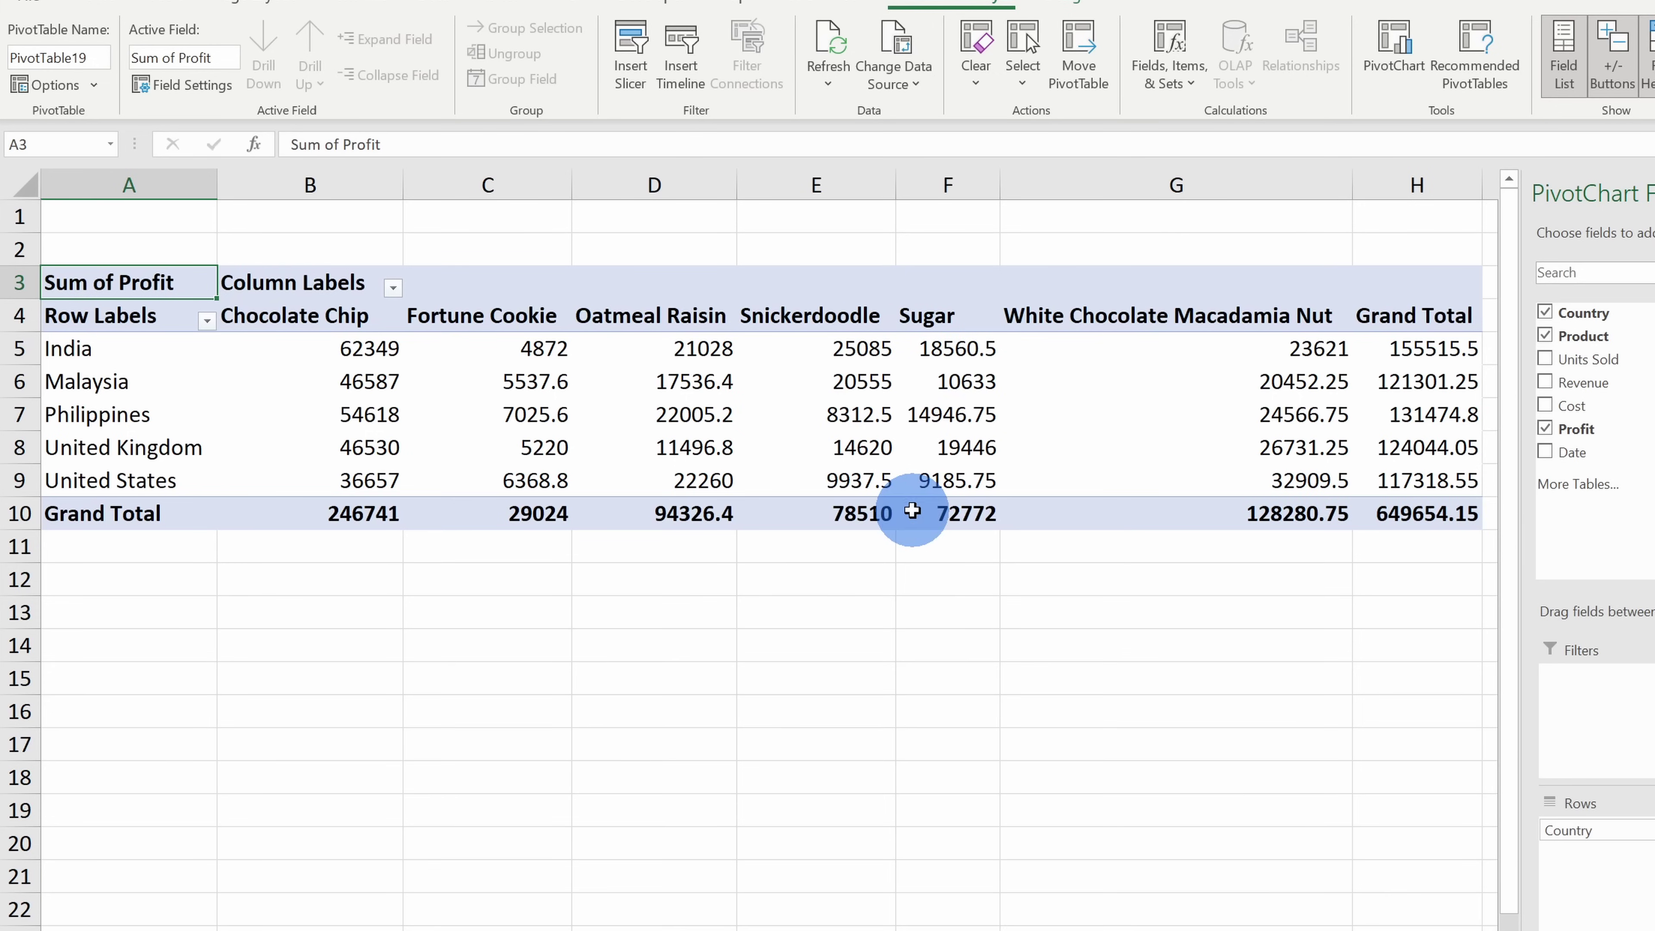
- Format all profit values and grand totals in the PivotTable as accounting dollars with no decimal places
left_click_drag(342, 357, 1422, 508)
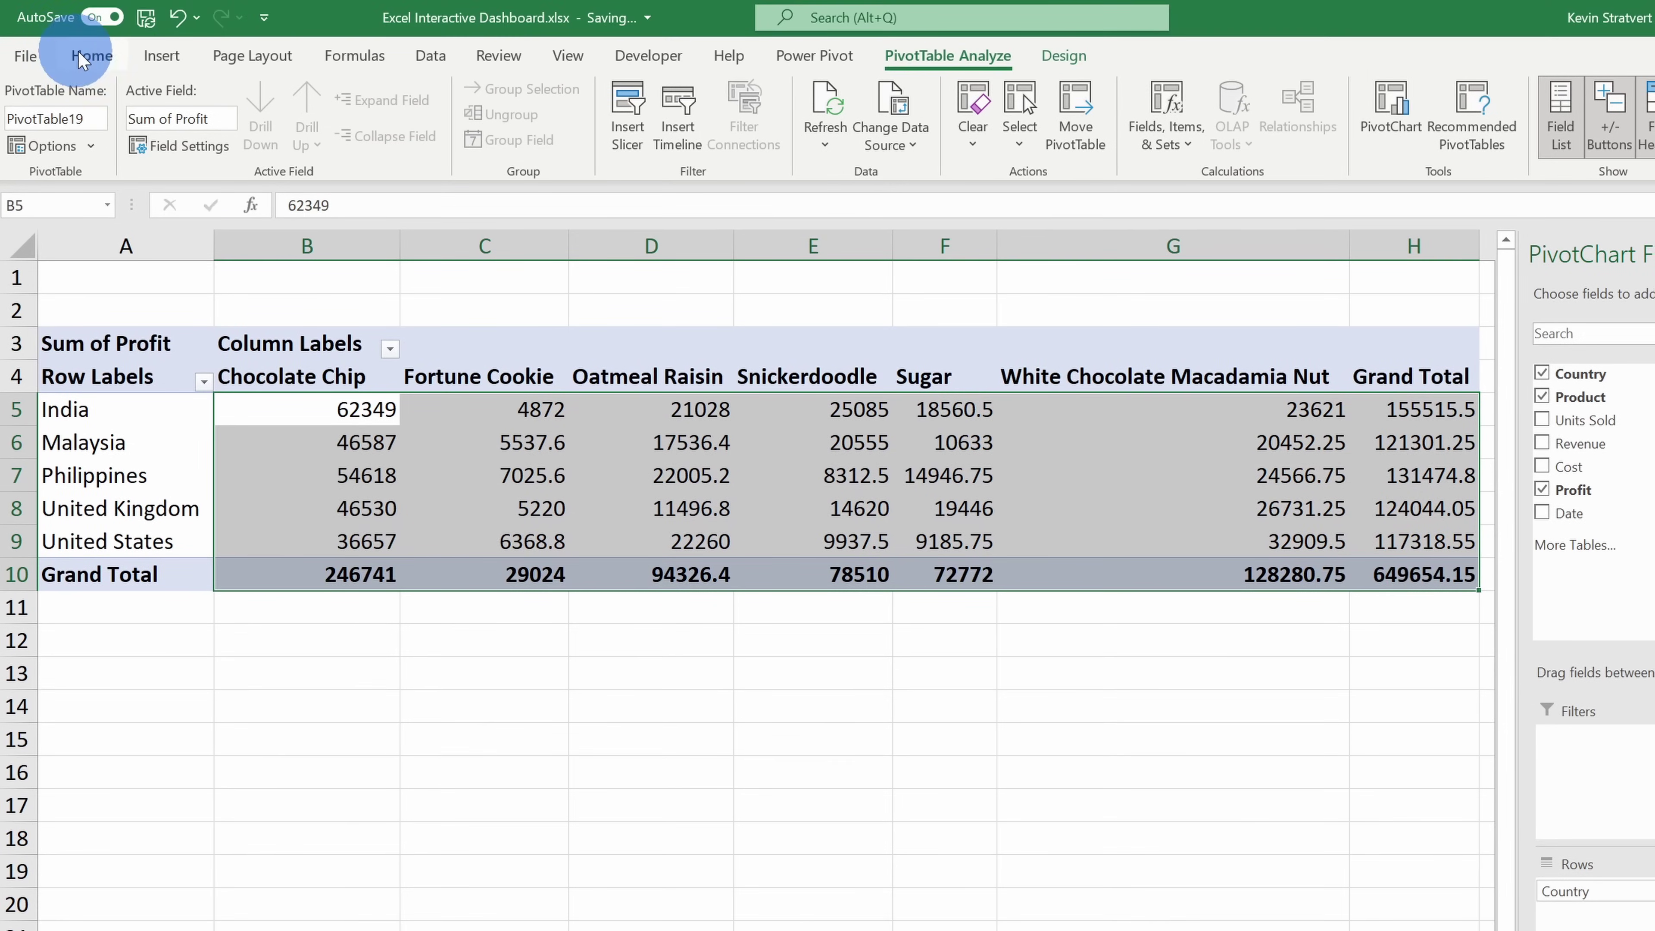
left_click(92, 56)
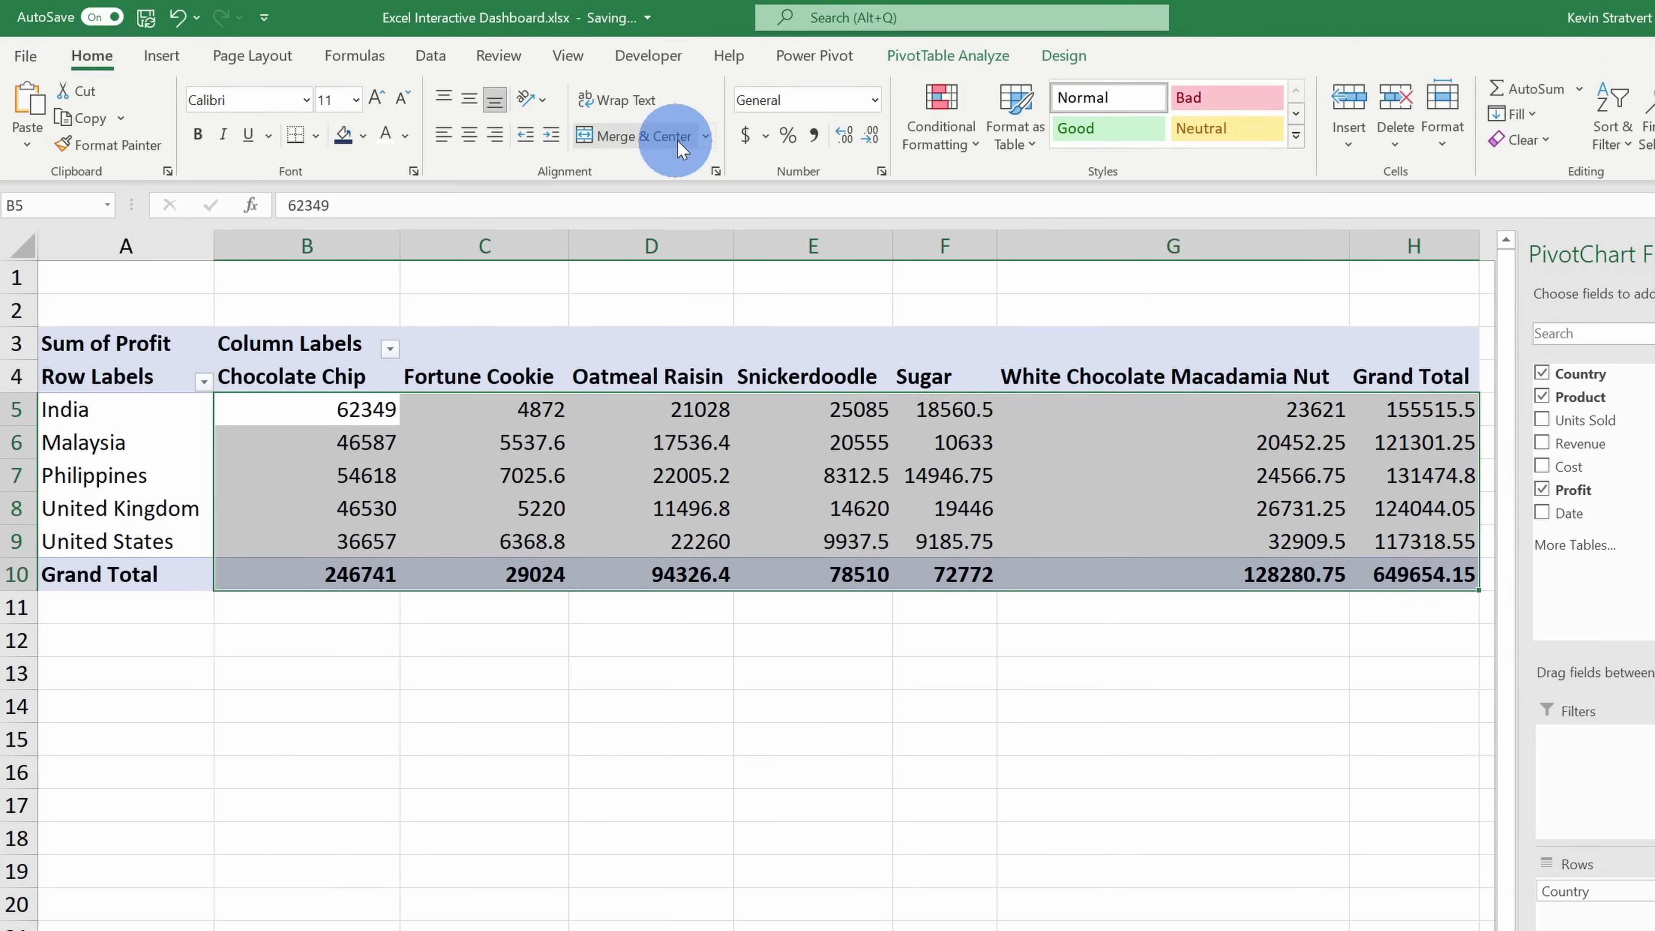
left_click(745, 135)
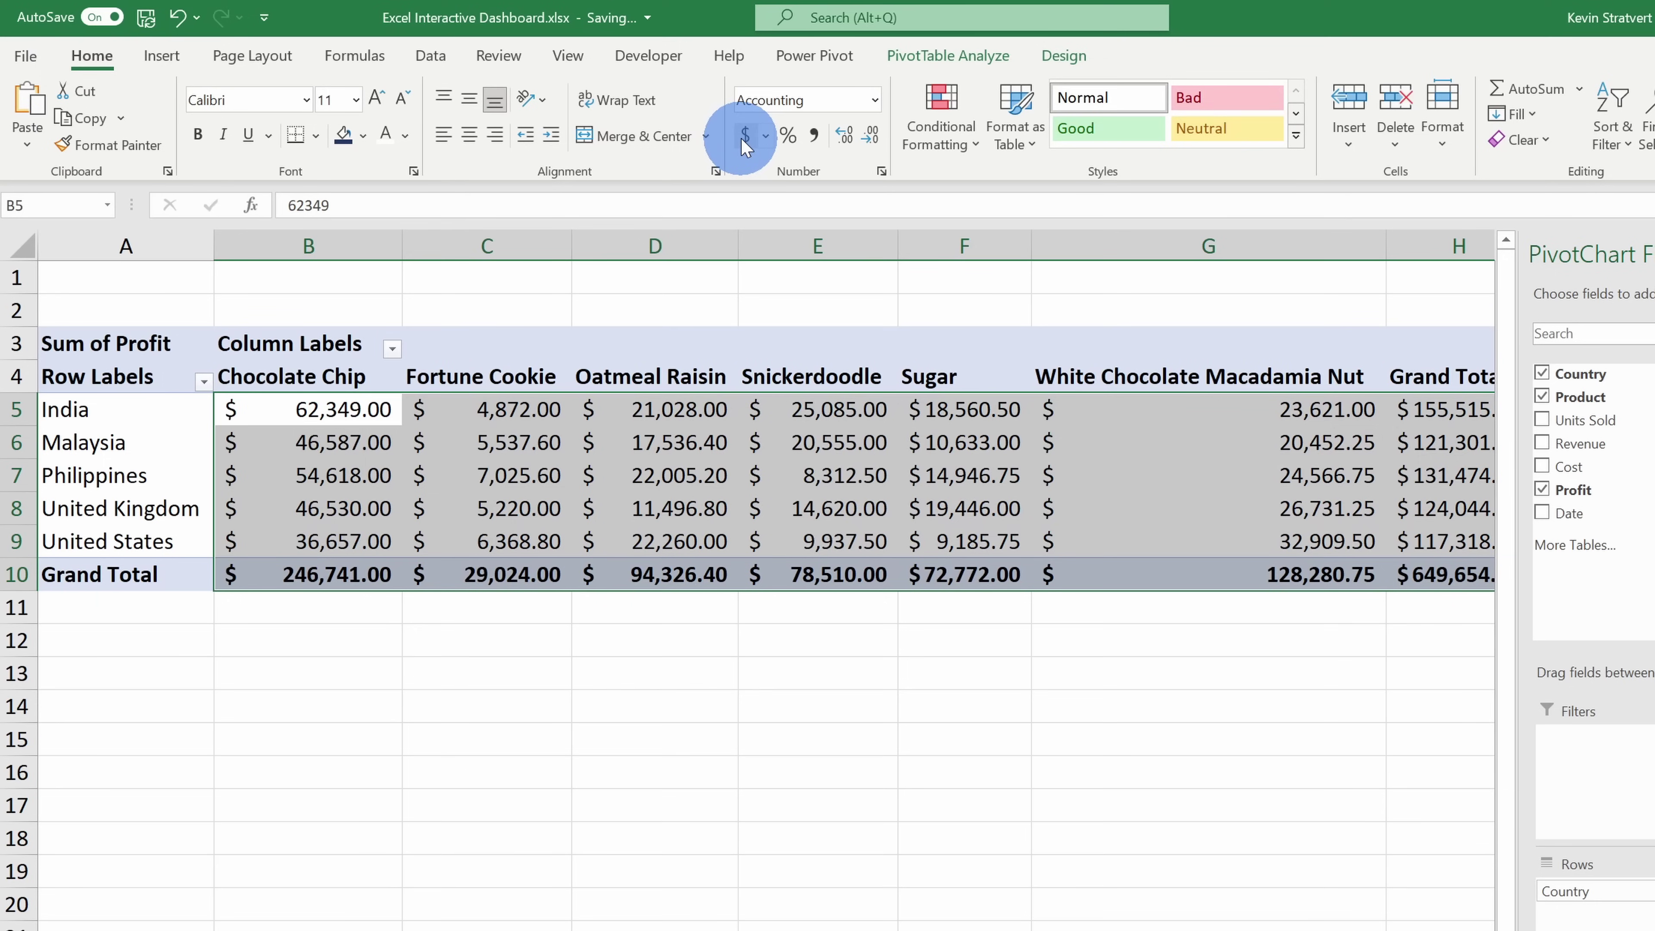
left_click(872, 139)
left_click(872, 139)
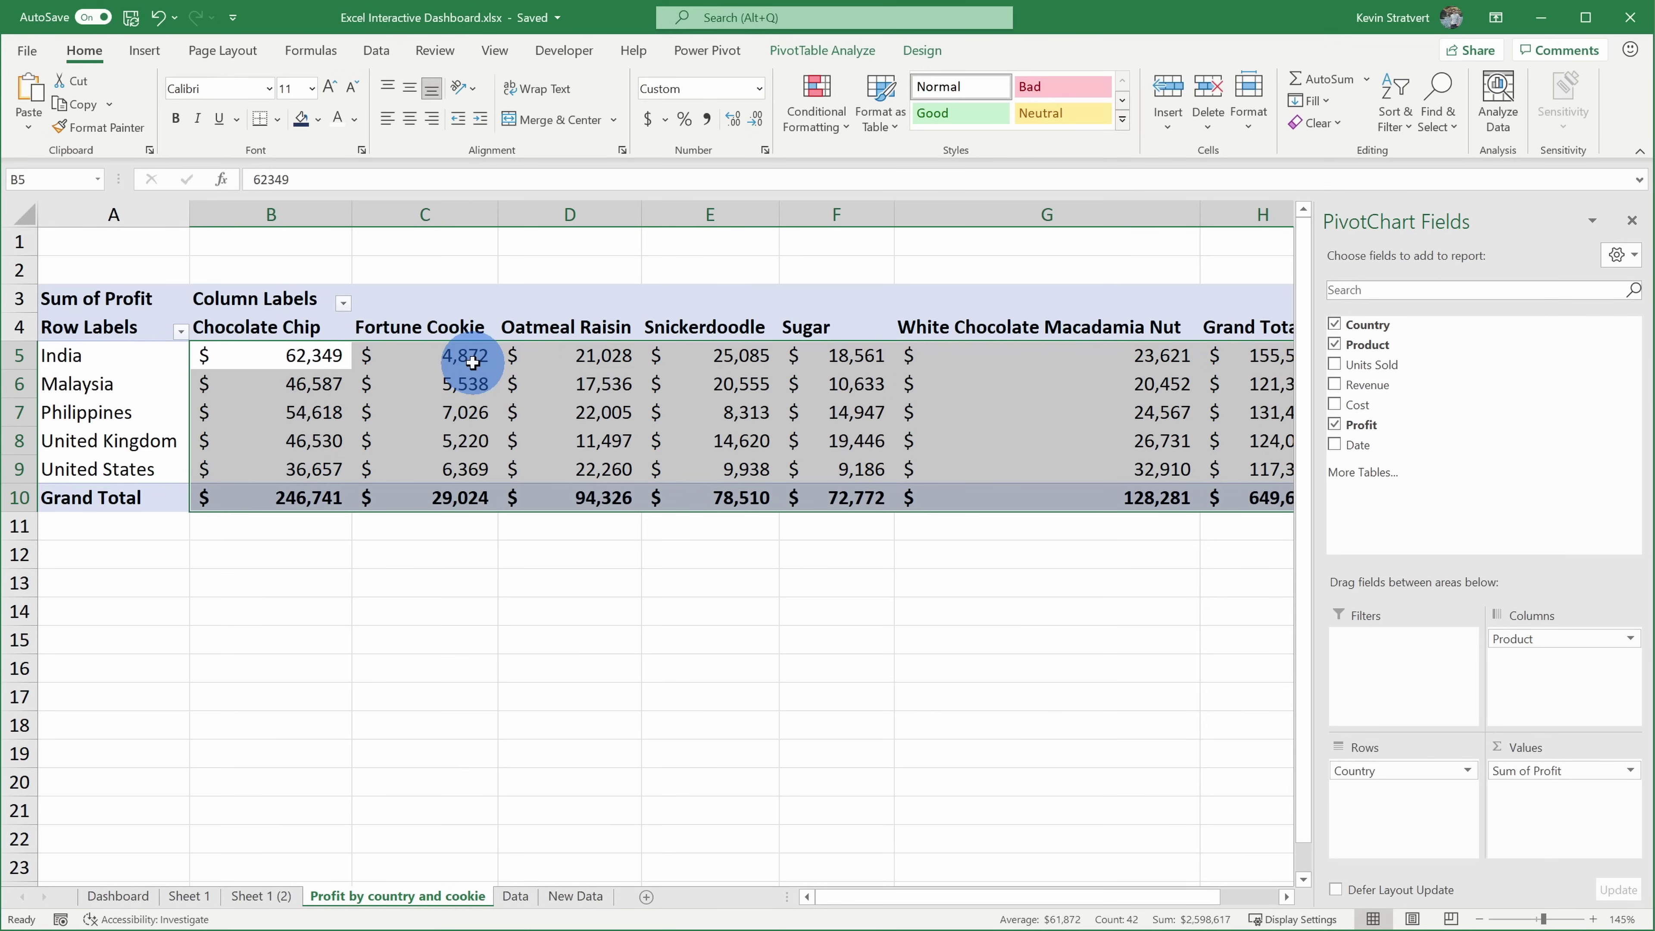
scroll(462, 370, "down", 1, "ctrl")
left_click(887, 368)
left_click(1127, 363)
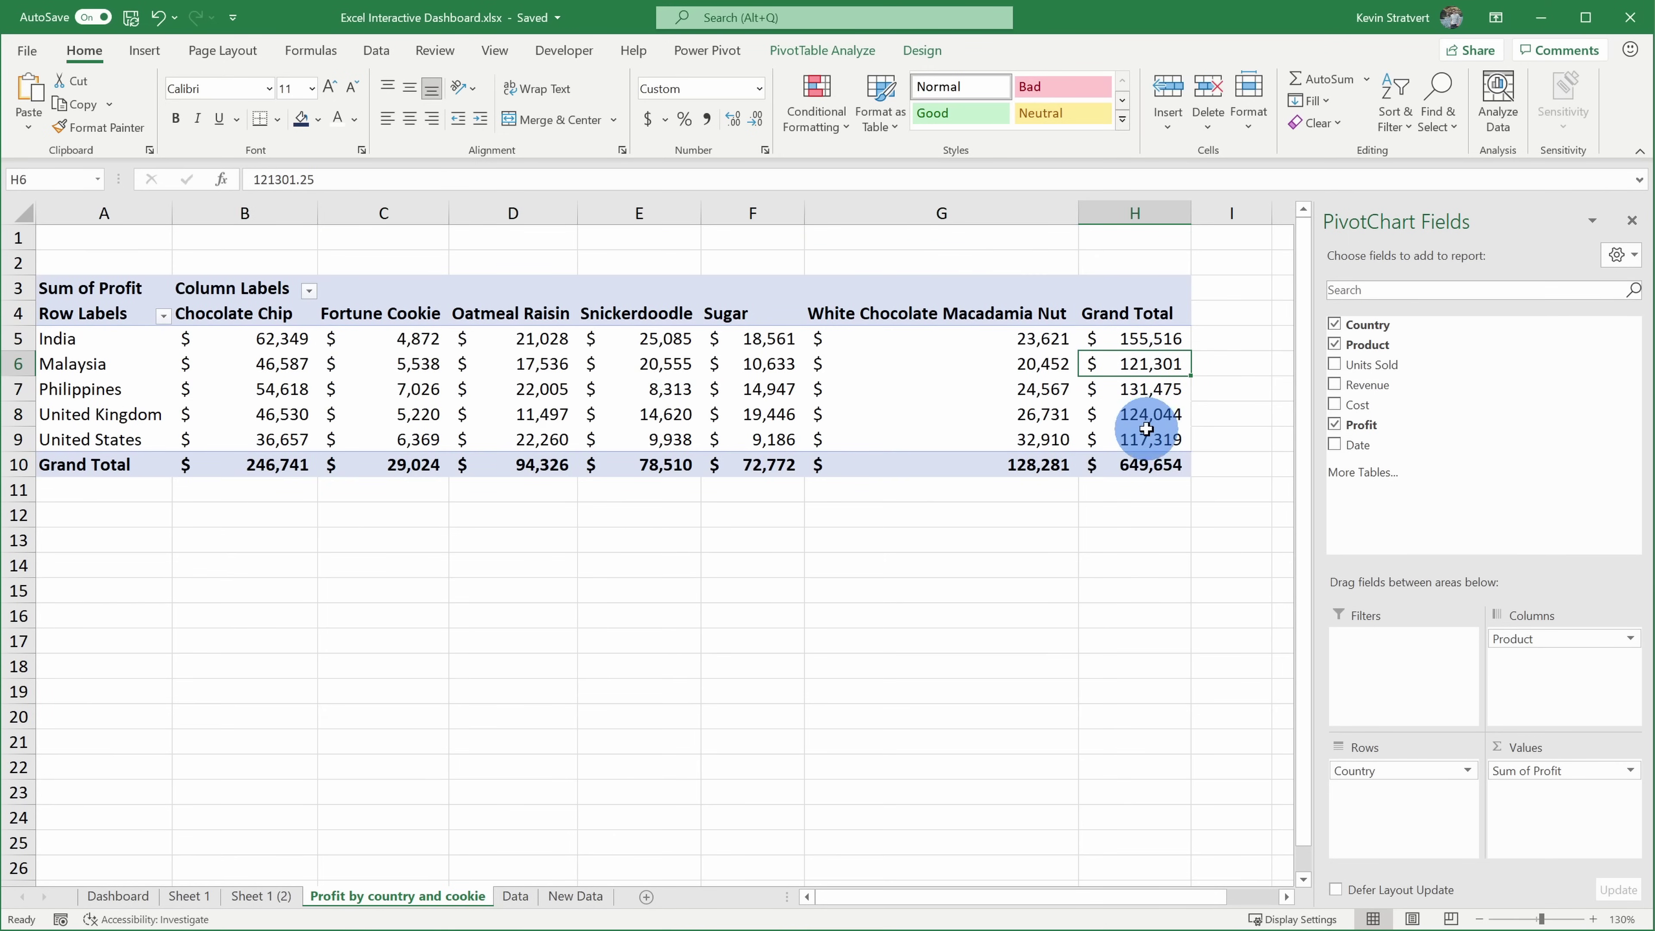
- Sort the countries in the PivotTable by their grand total profit from largest to smallest
right_click(1142, 367)
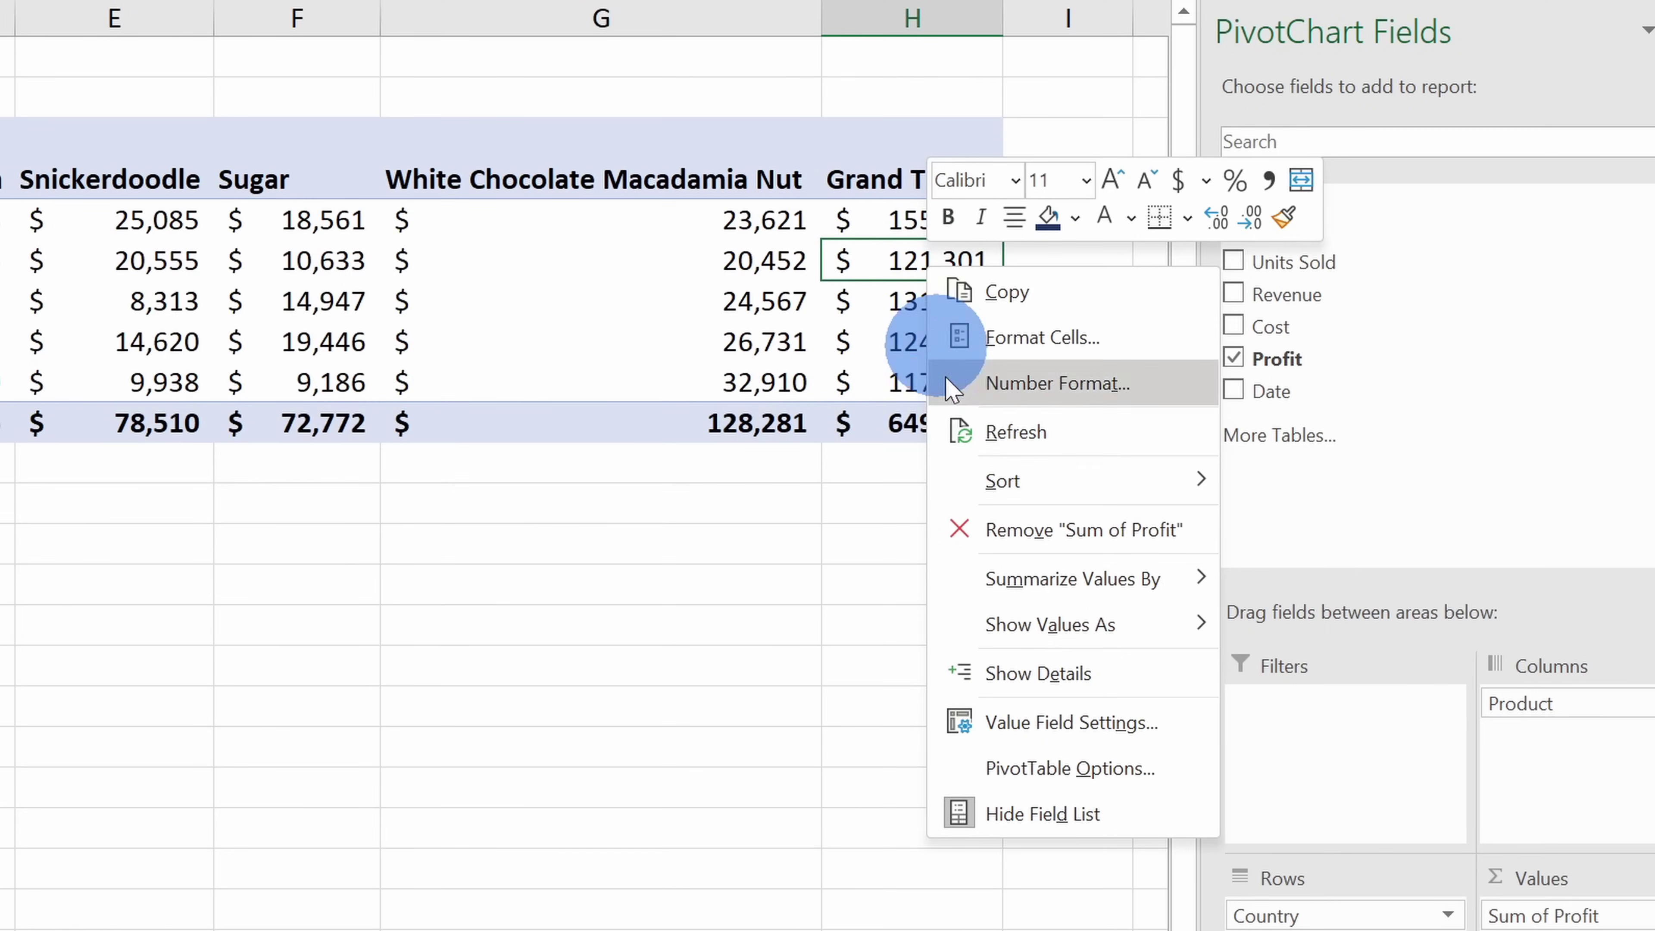
mouse_move(1195, 501)
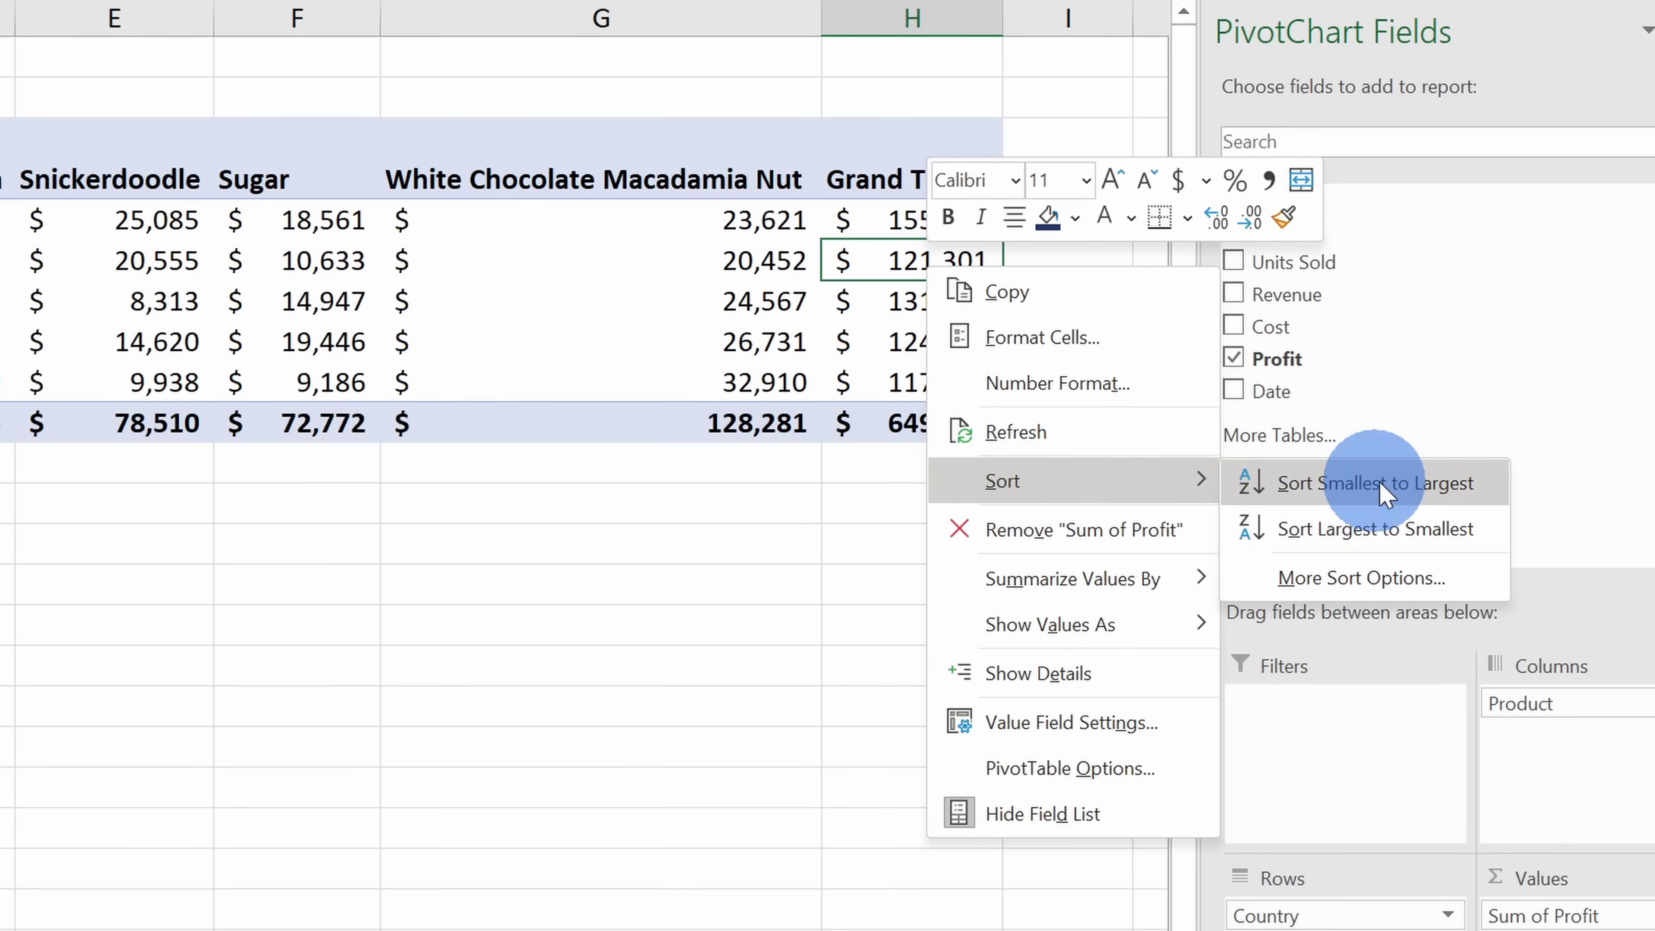
left_click(1398, 530)
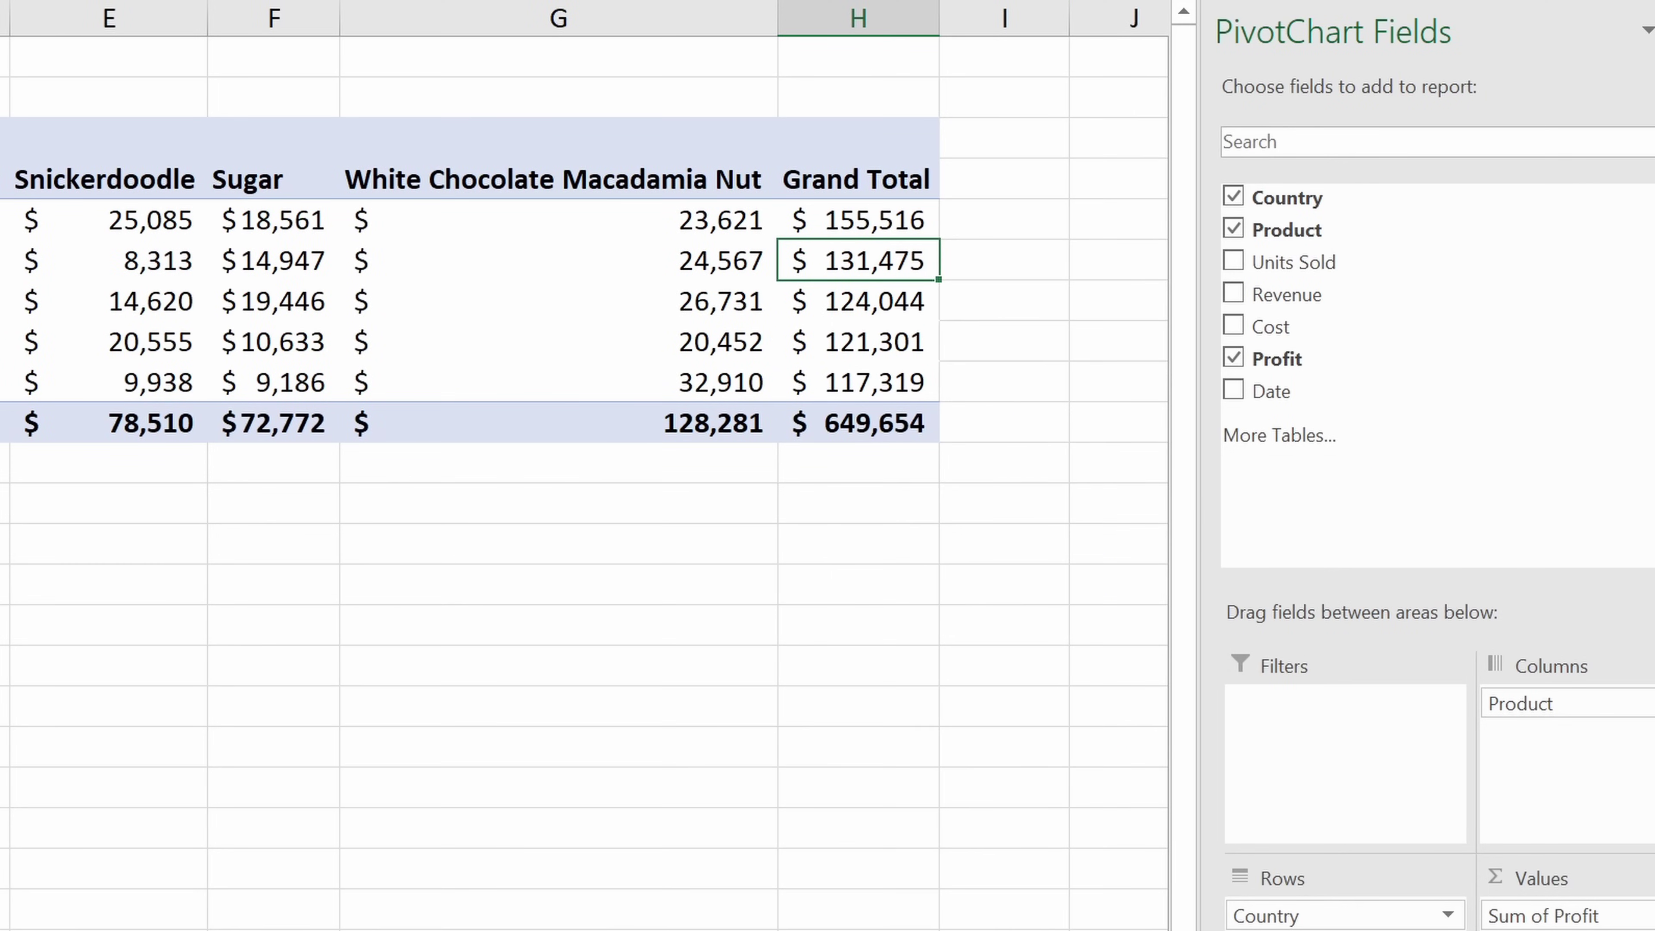
left_click(117, 336)
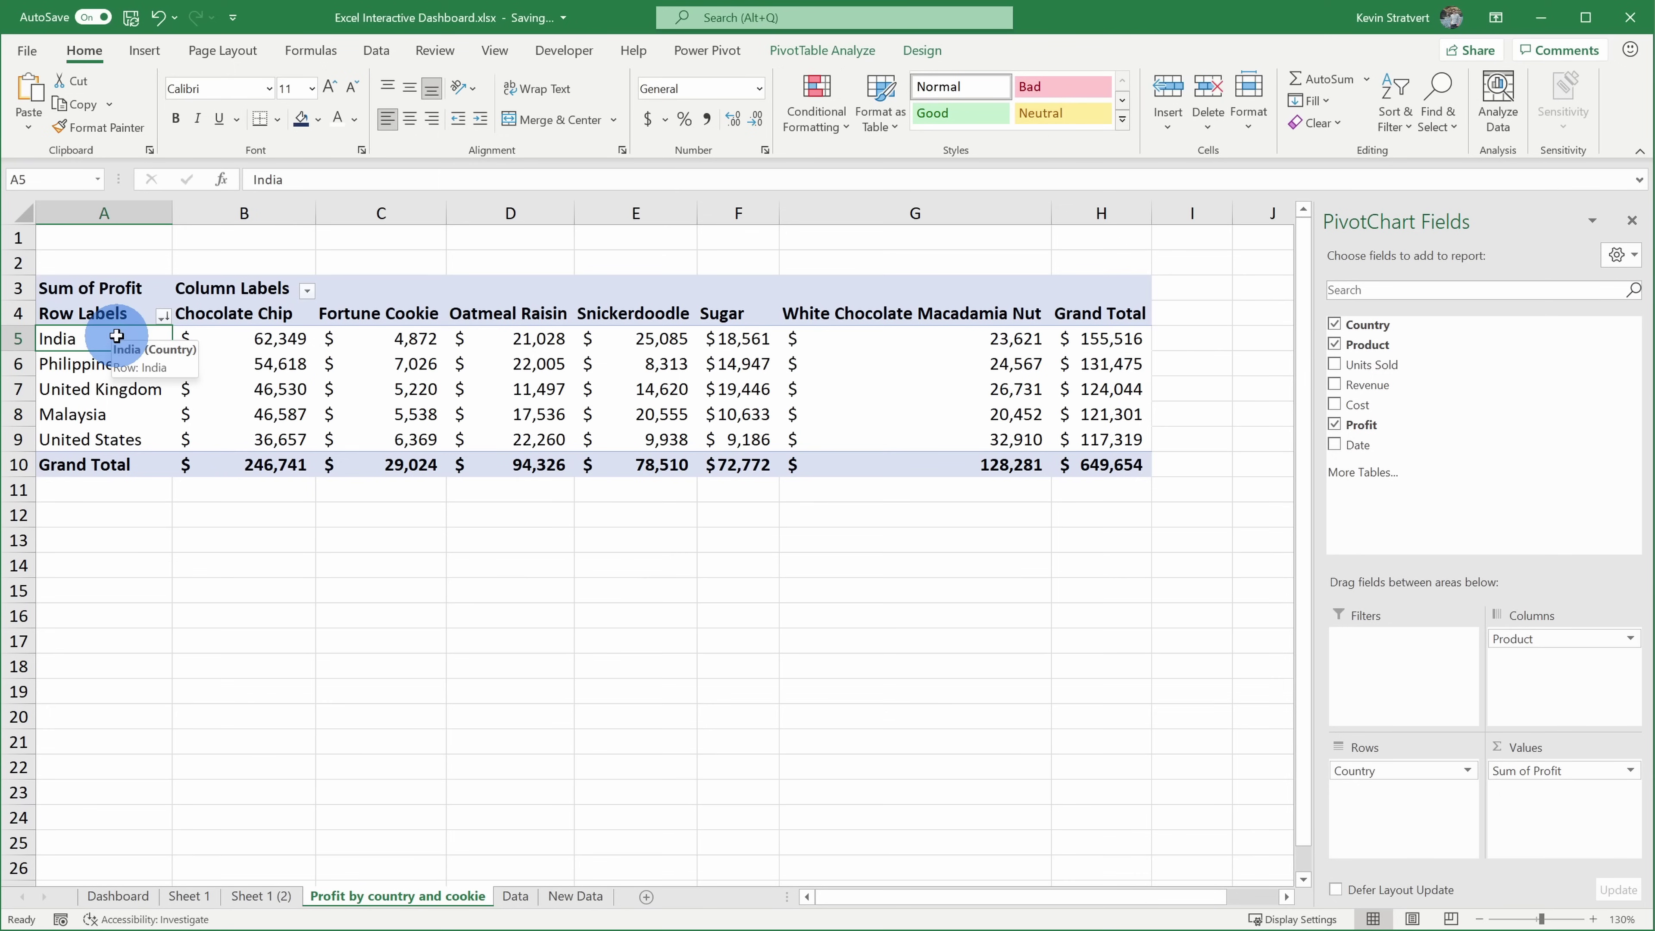
left_click_drag(117, 336, 1108, 338)
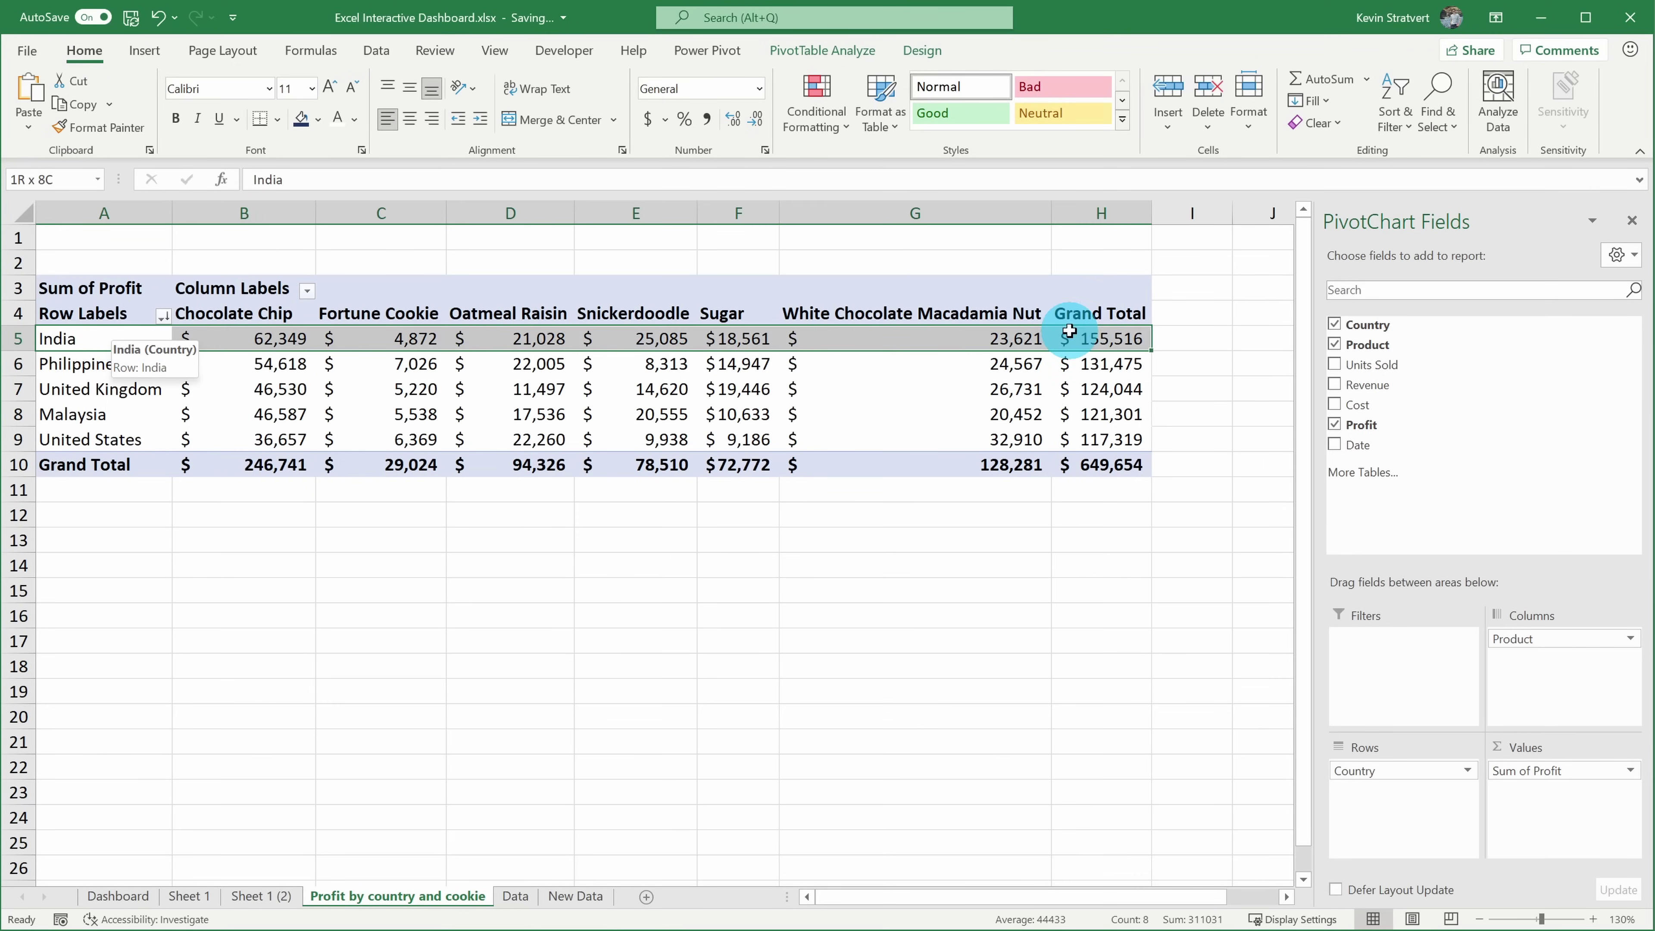
left_click_drag(1112, 439, 129, 436)
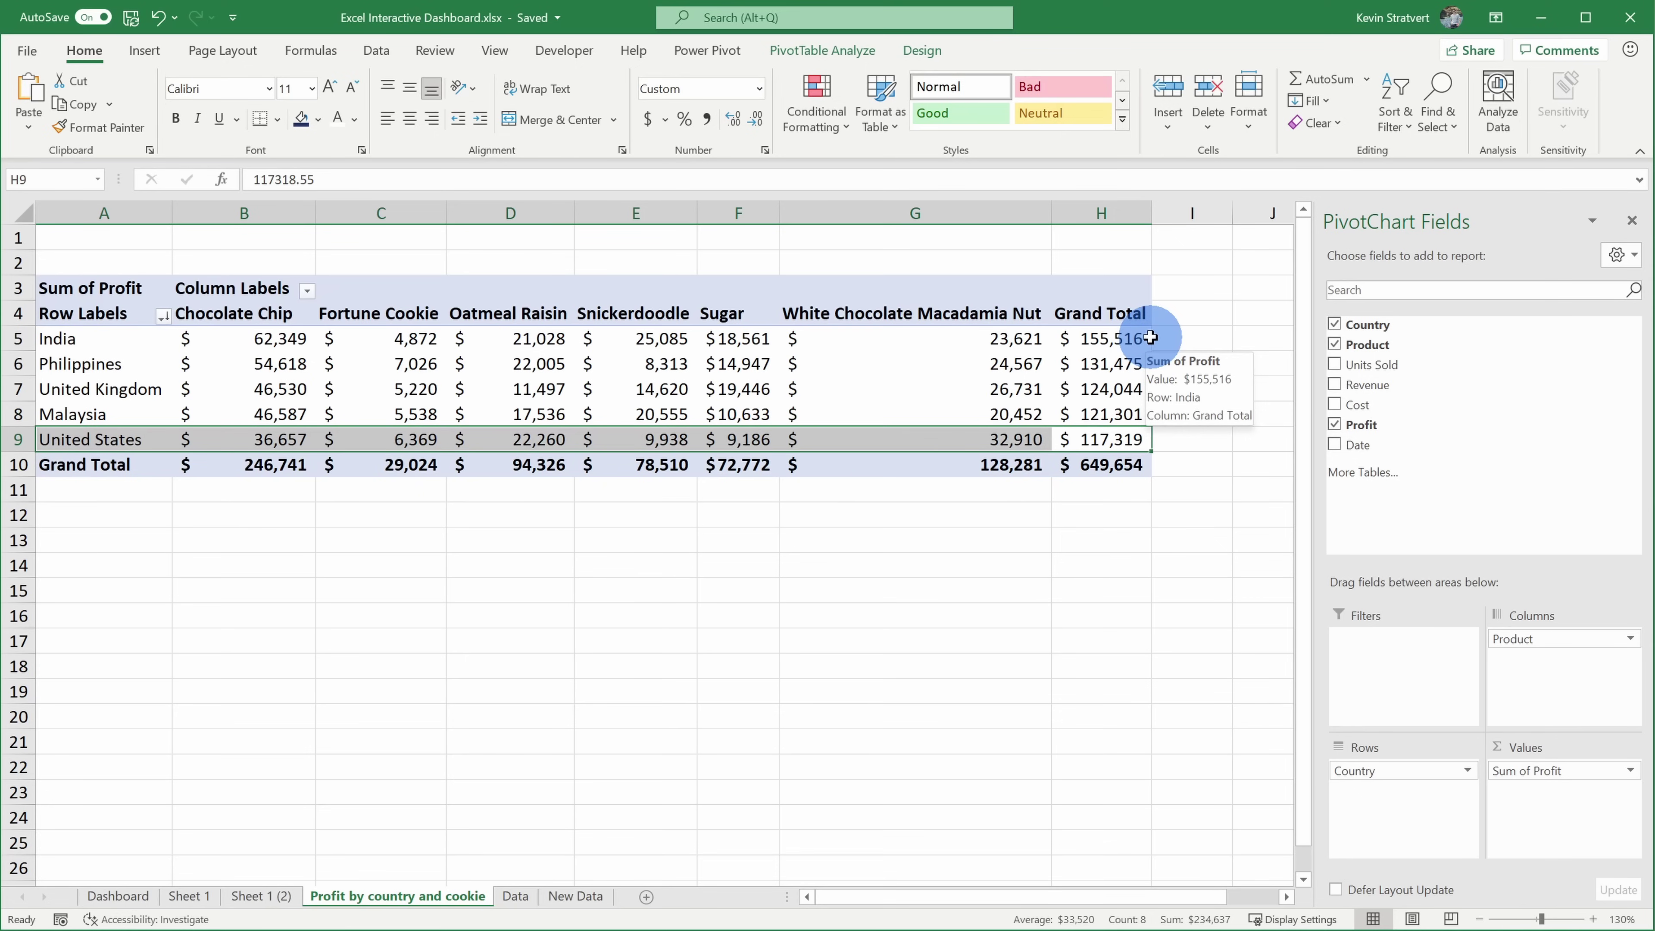
- Sort the cookie type columns in the PivotTable by their grand total profit from largest to smallest
left_click(277, 462)
right_click(276, 463)
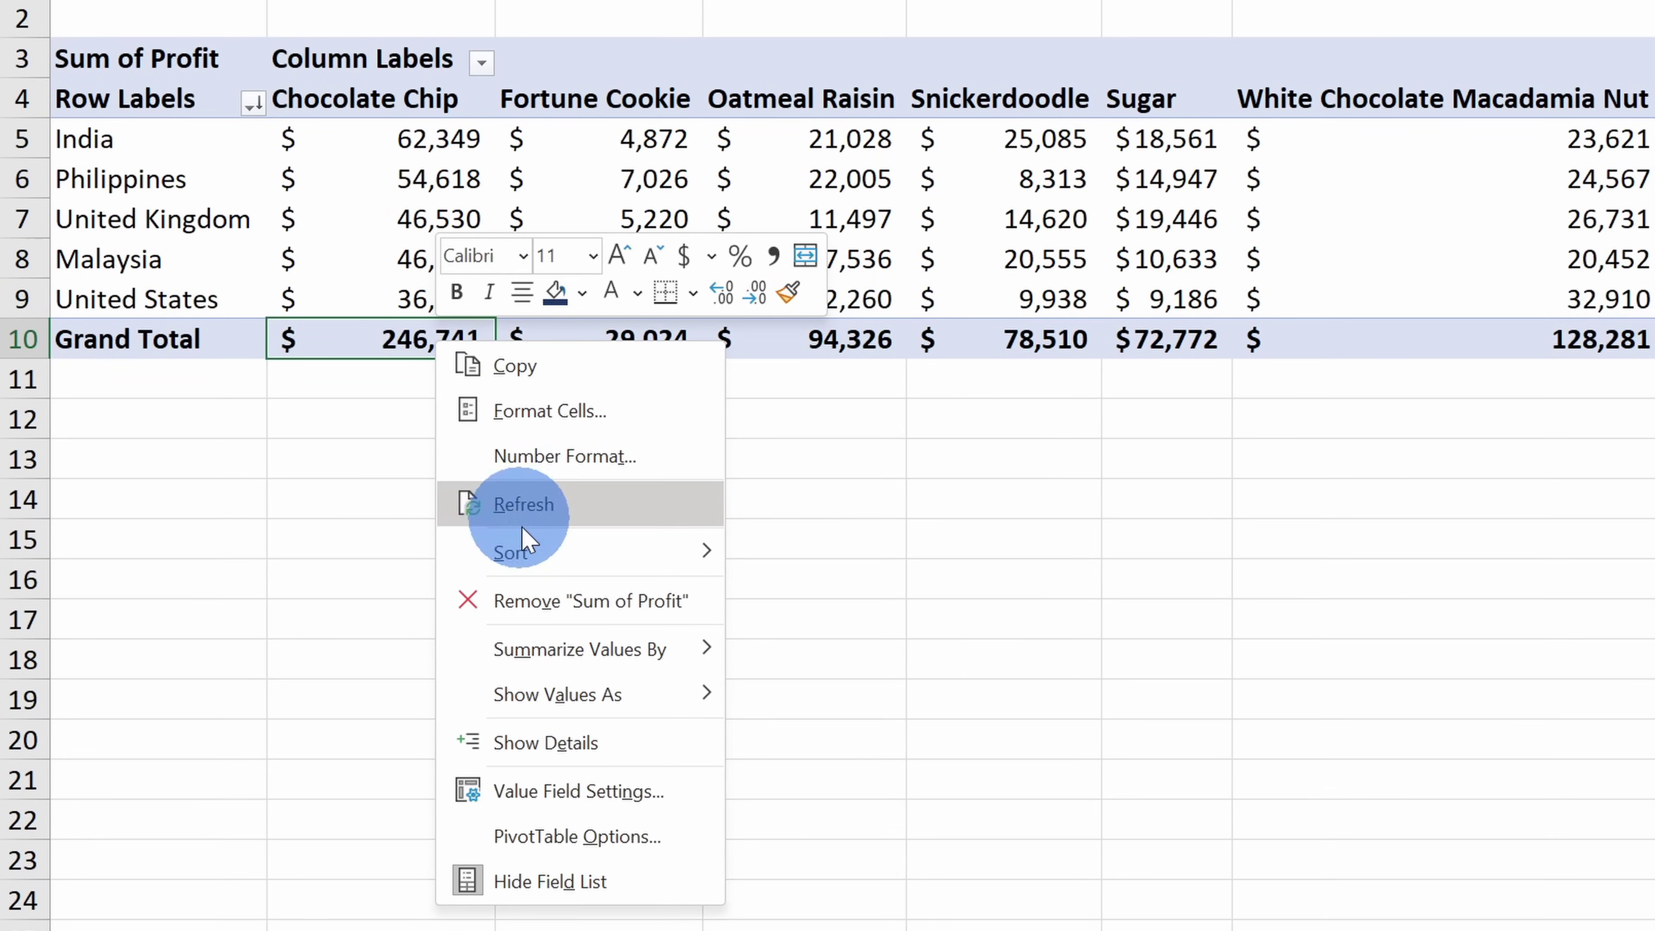
mouse_move(530, 554)
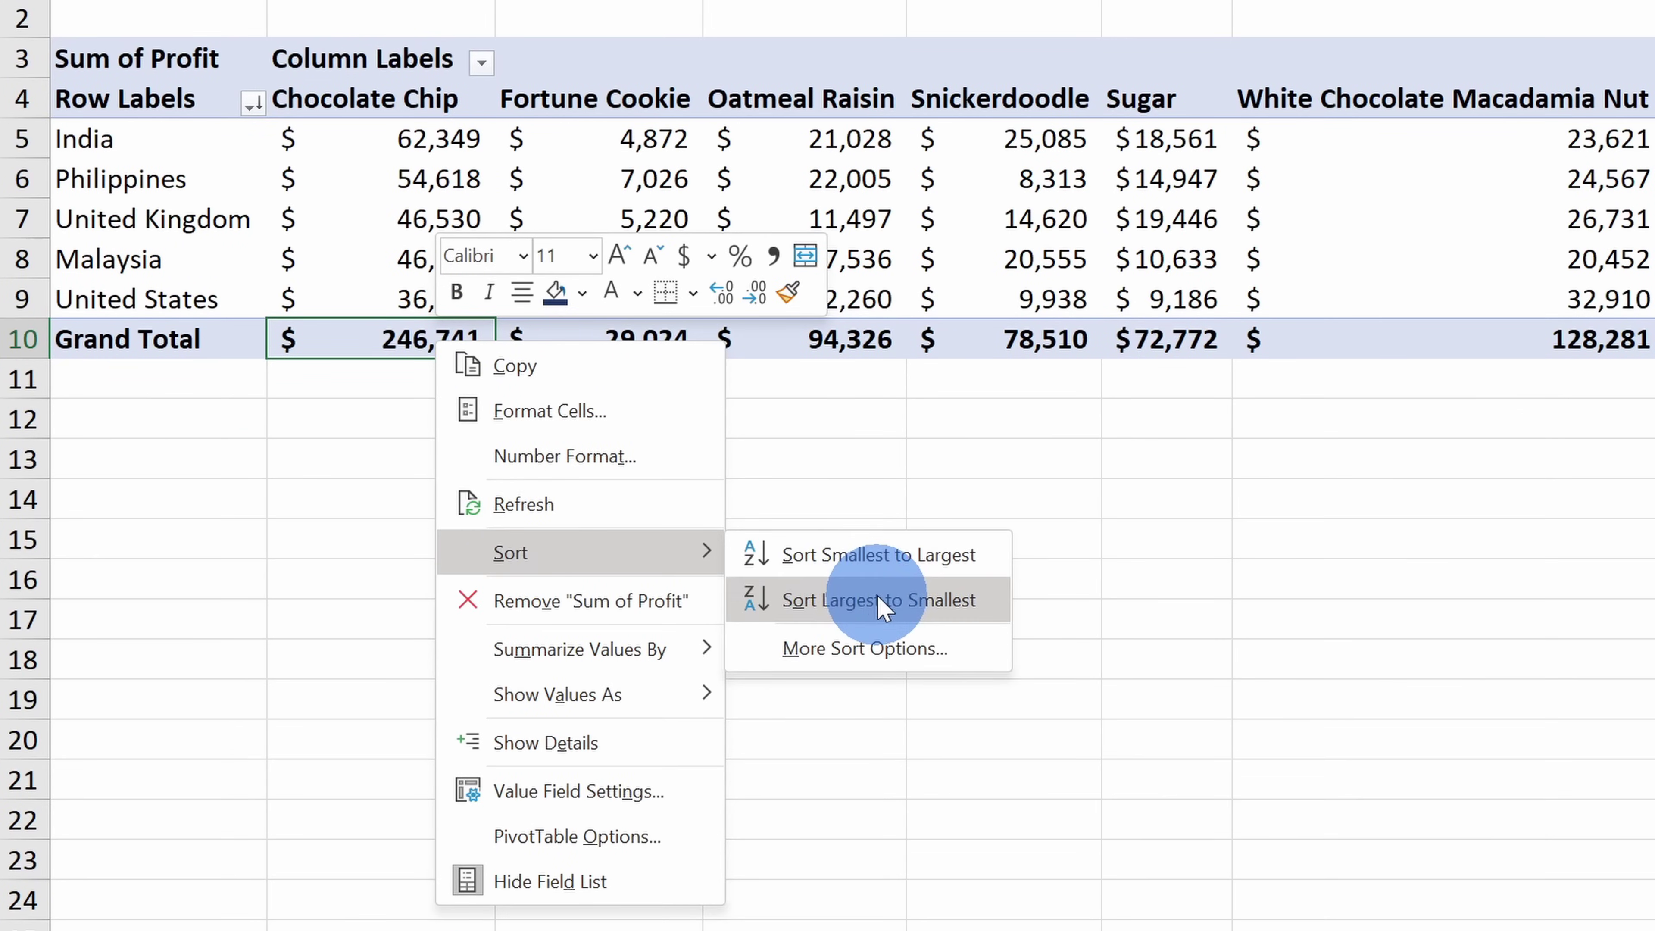
left_click(847, 600)
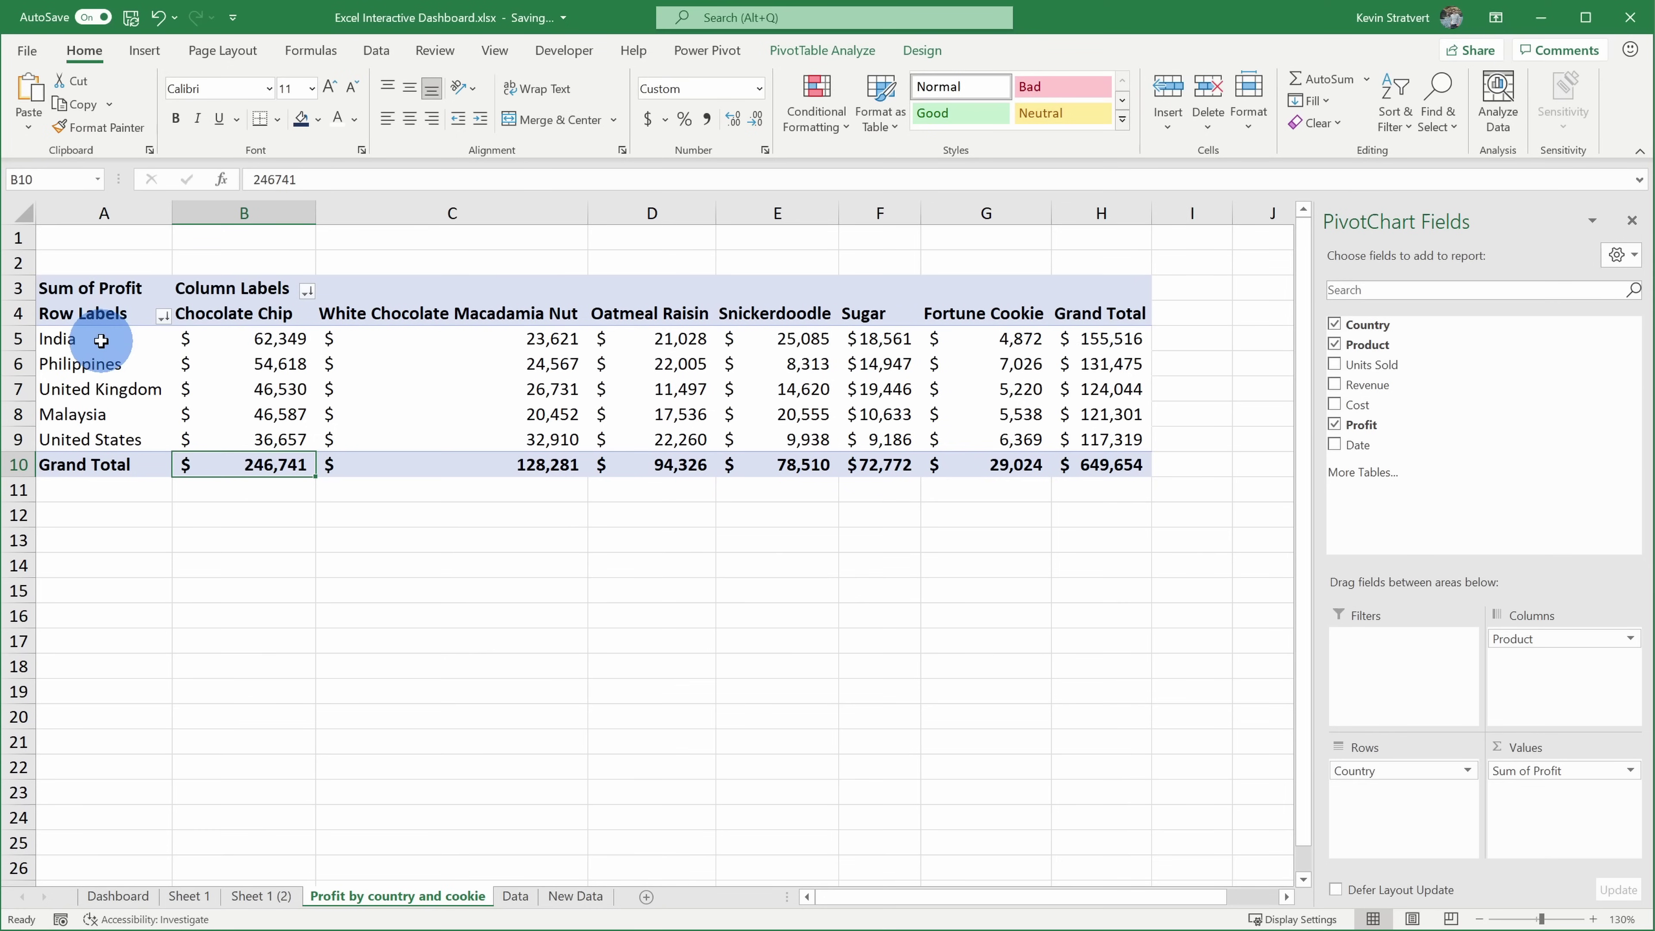
left_click(101, 341)
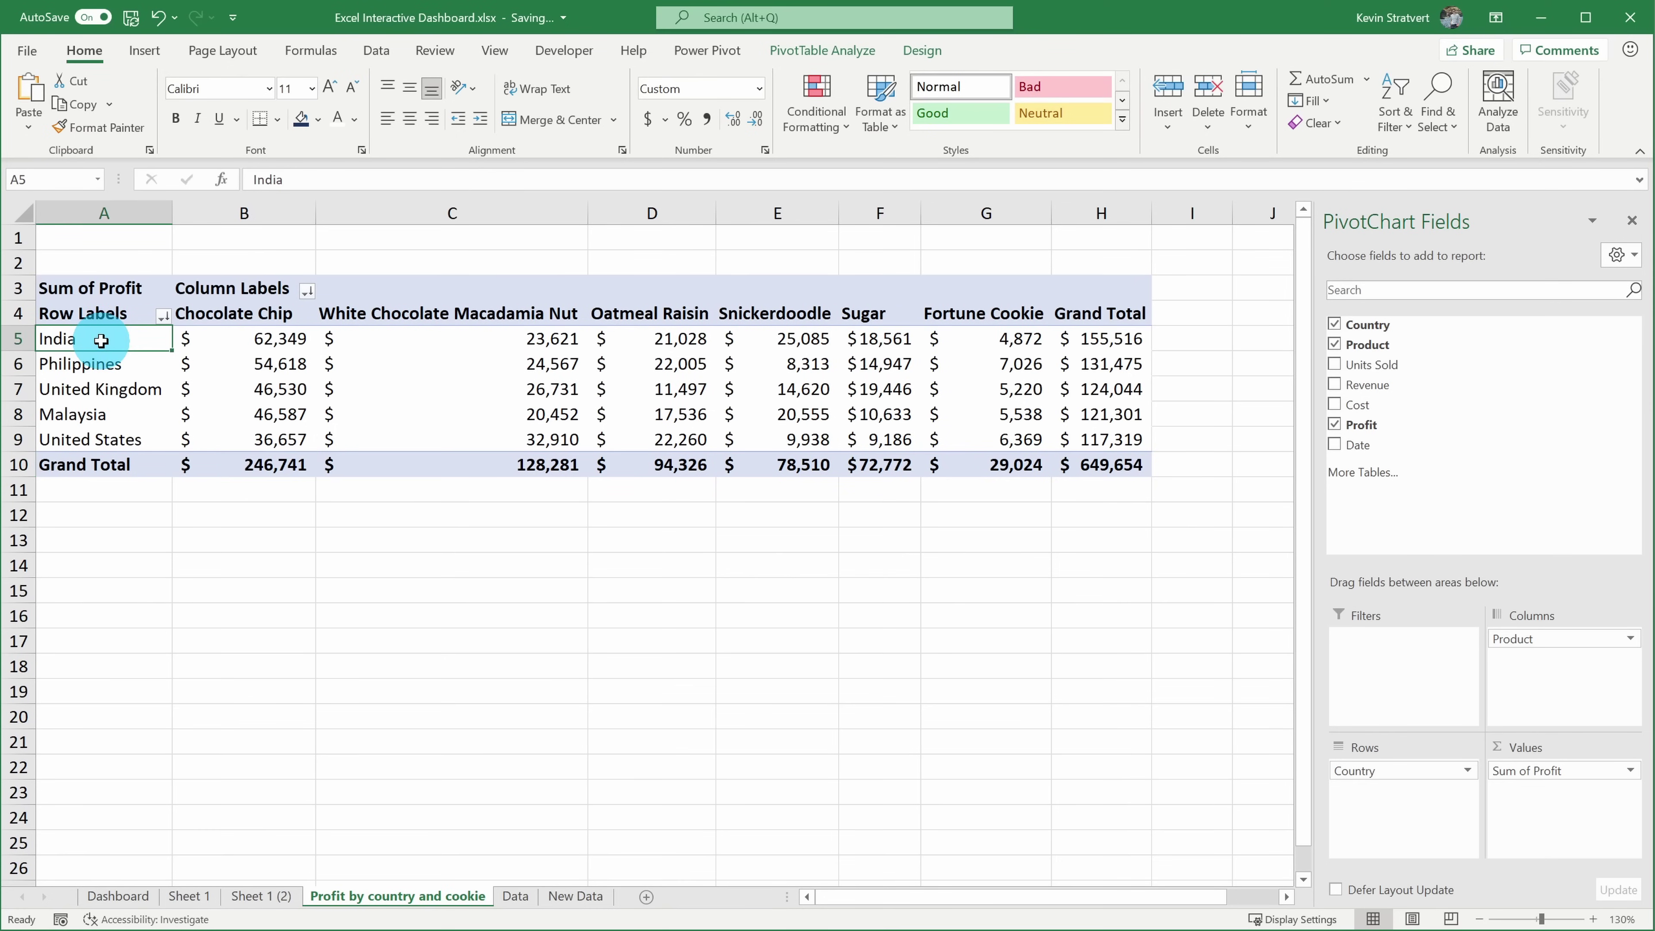
left_click_drag(225, 464, 1037, 466)
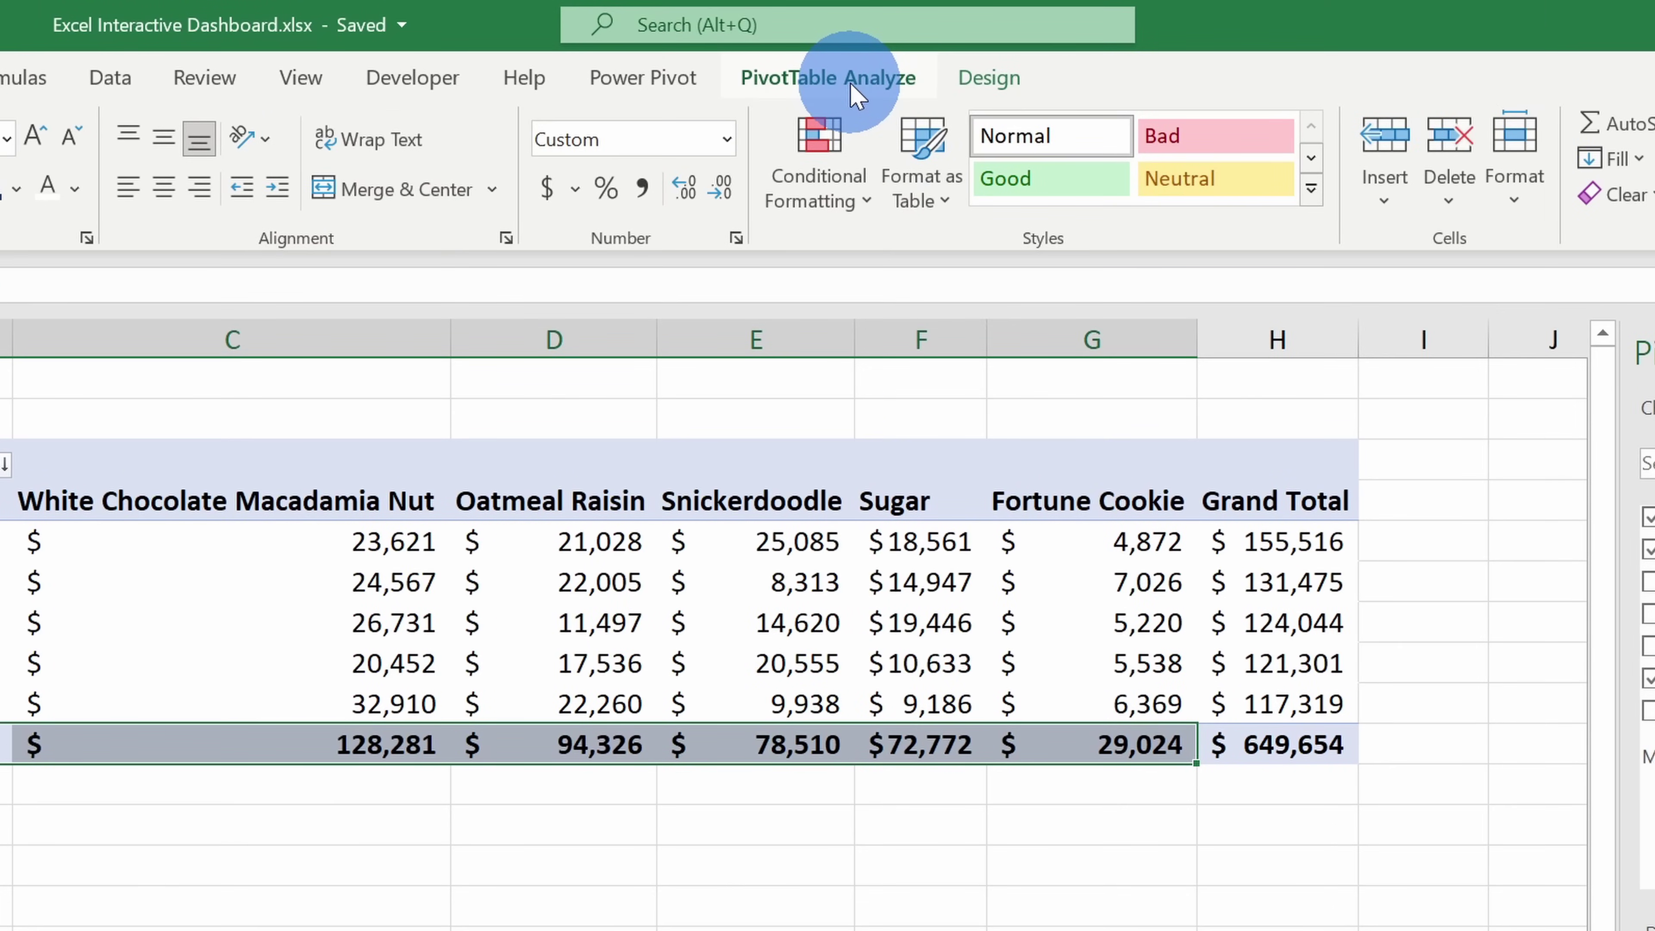
- Insert a Stacked Column PivotChart based on the profit by country and cookie PivotTable
left_click(854, 82)
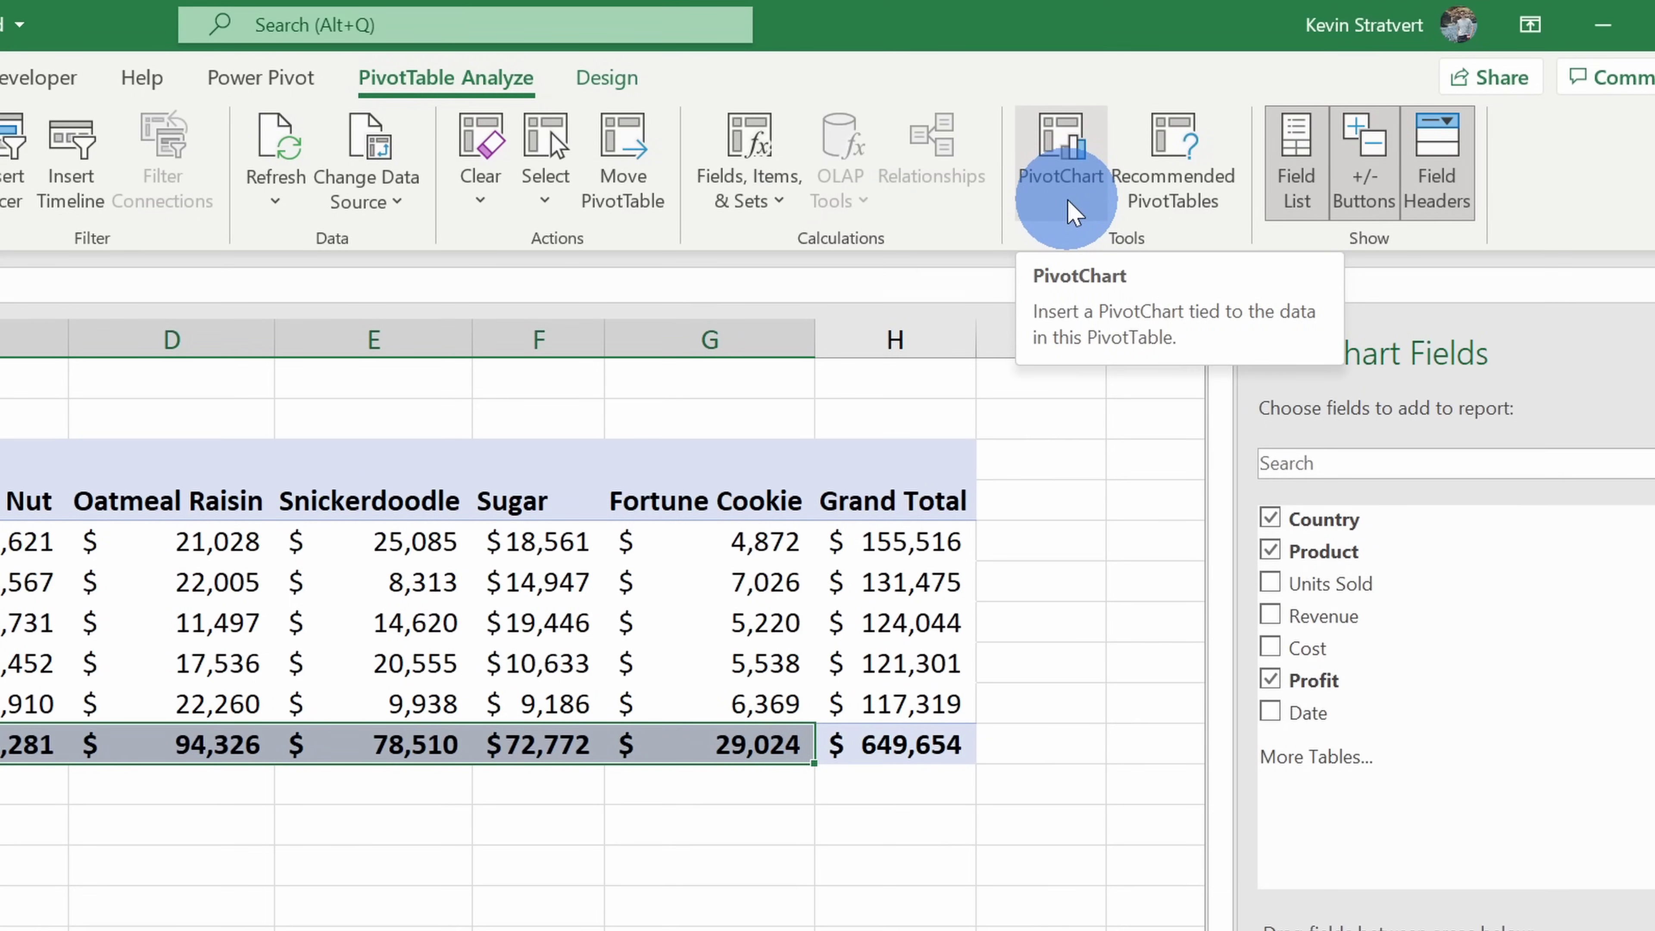
left_click(1072, 212)
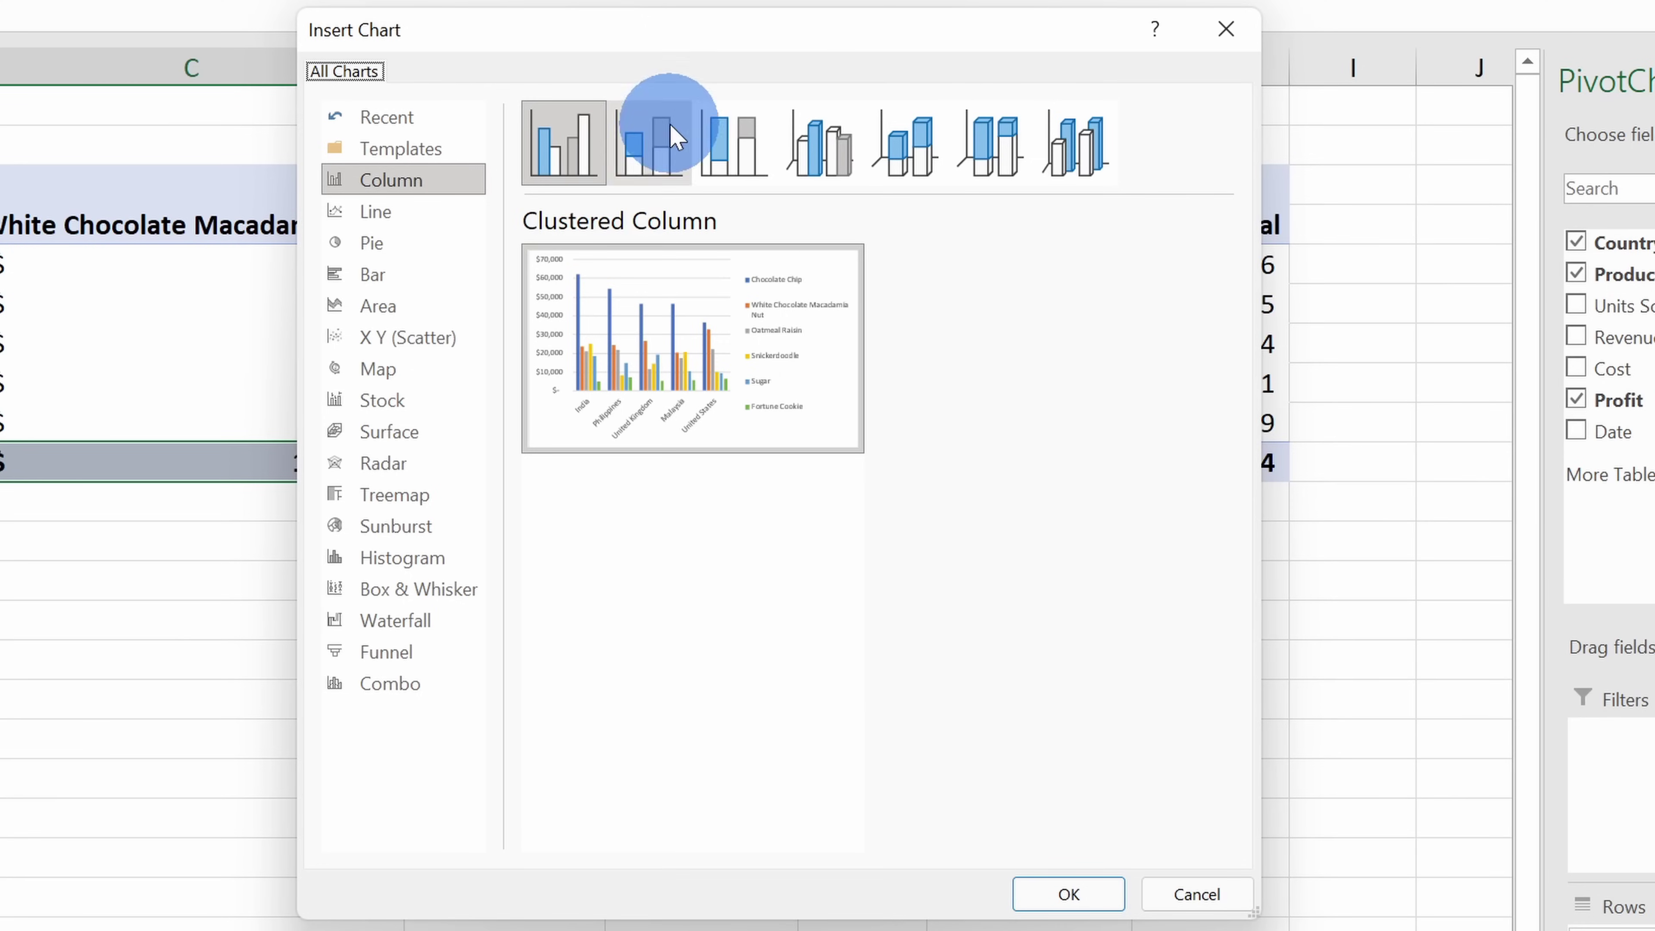
left_click(650, 153)
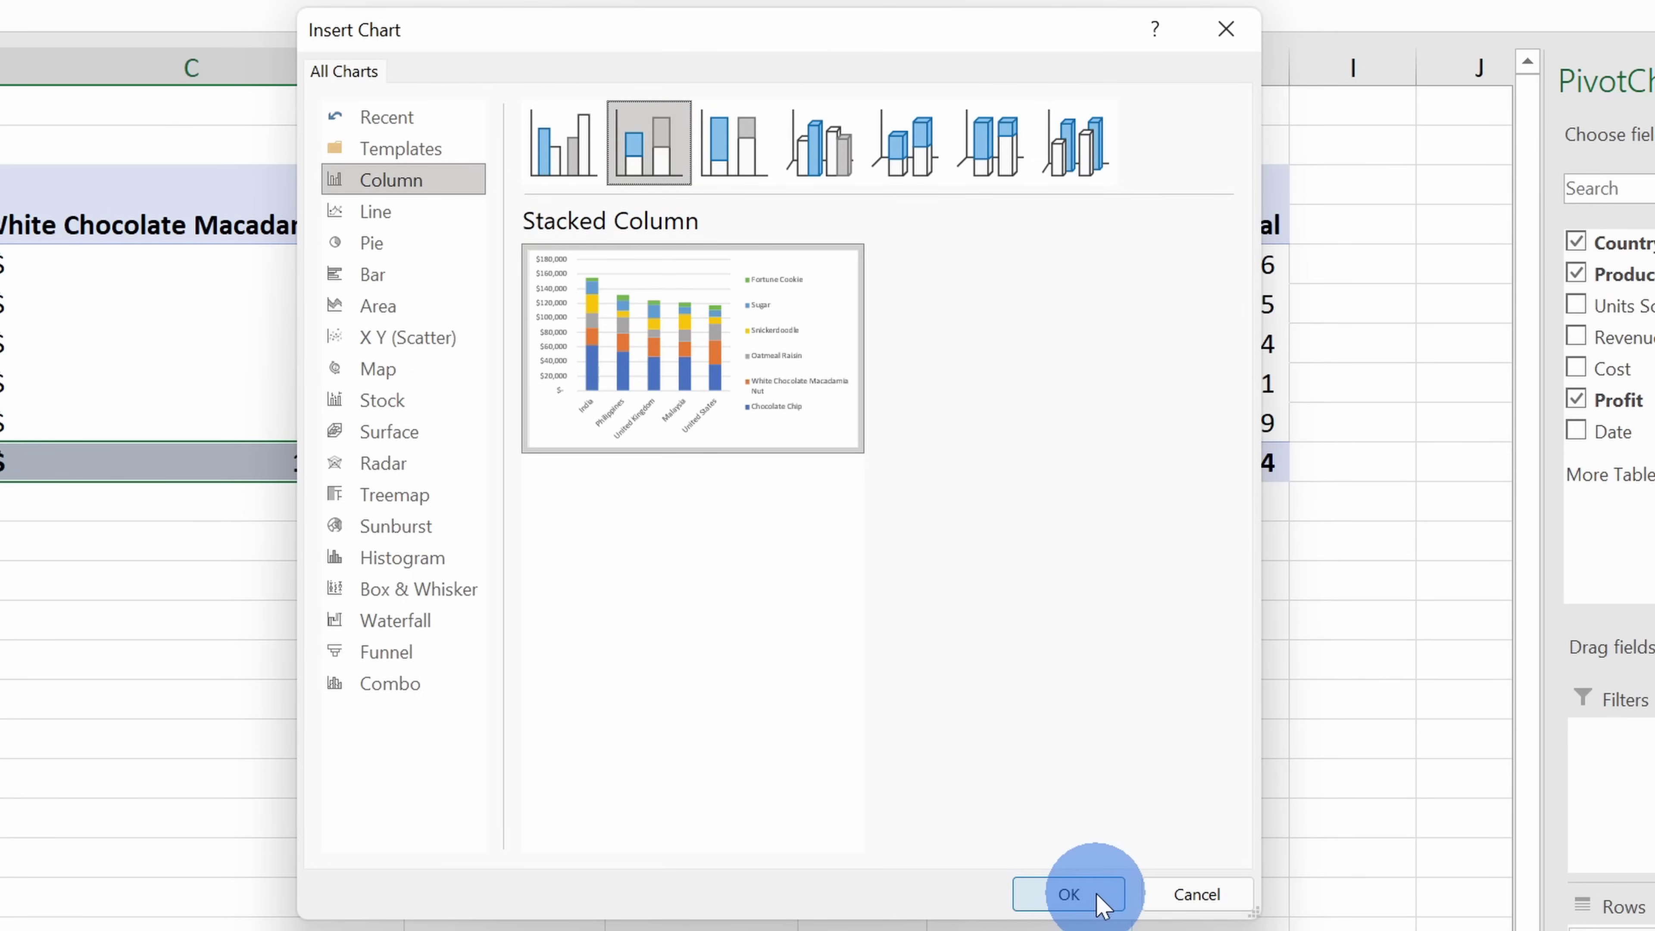
left_click(1069, 895)
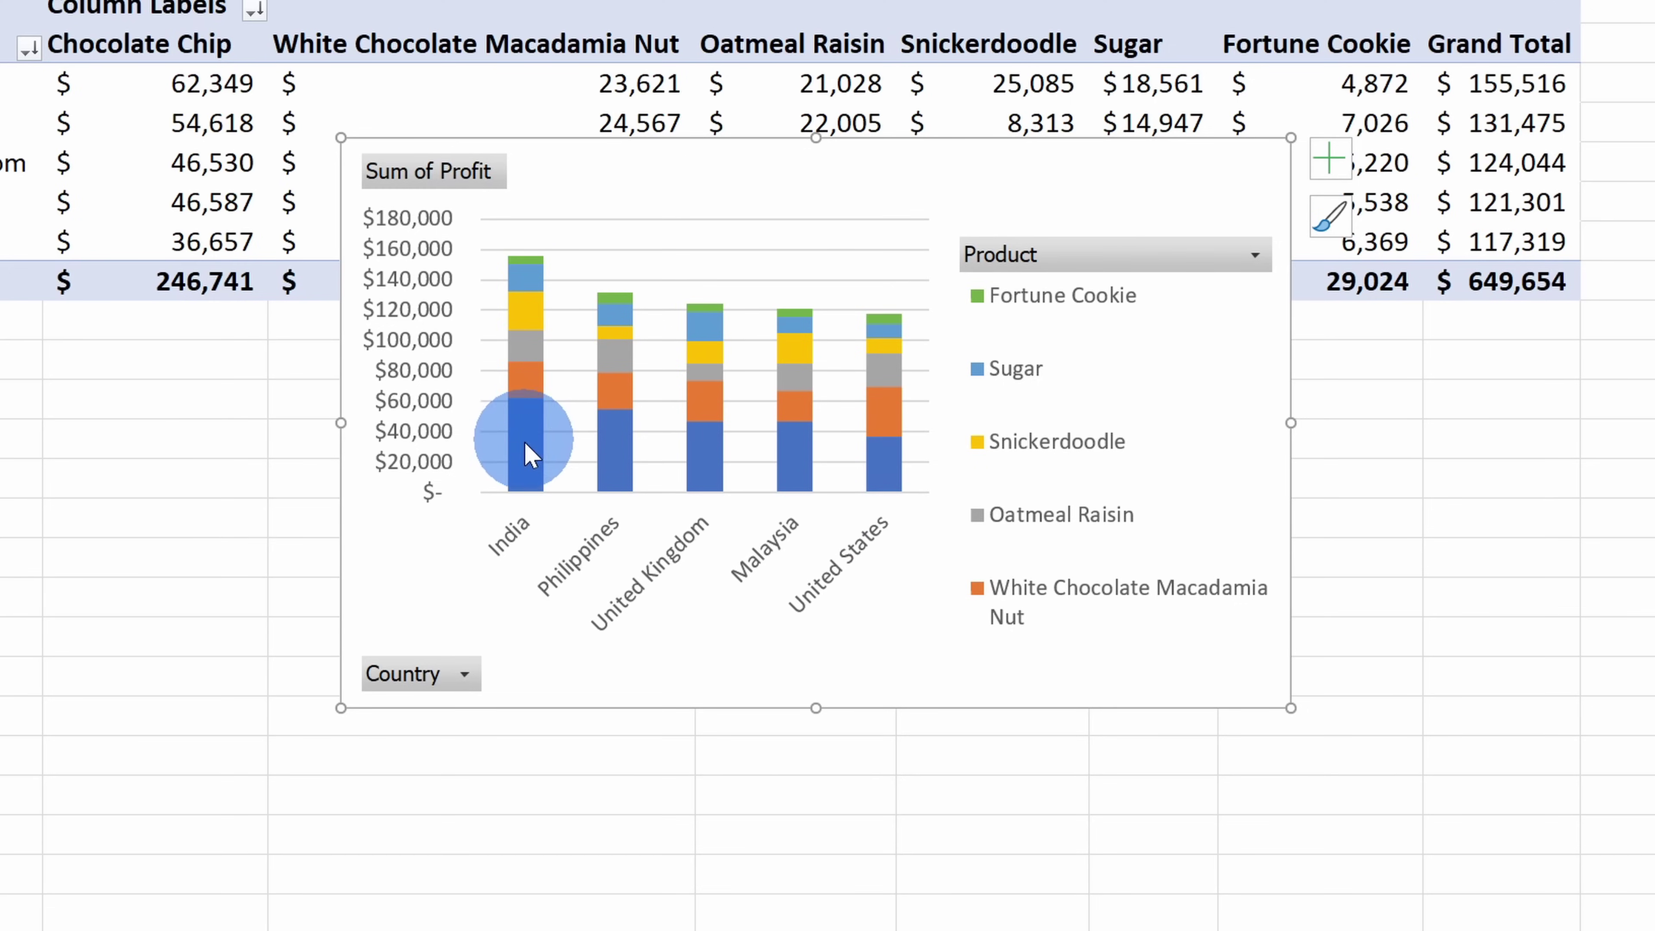
mouse_move(541, 435)
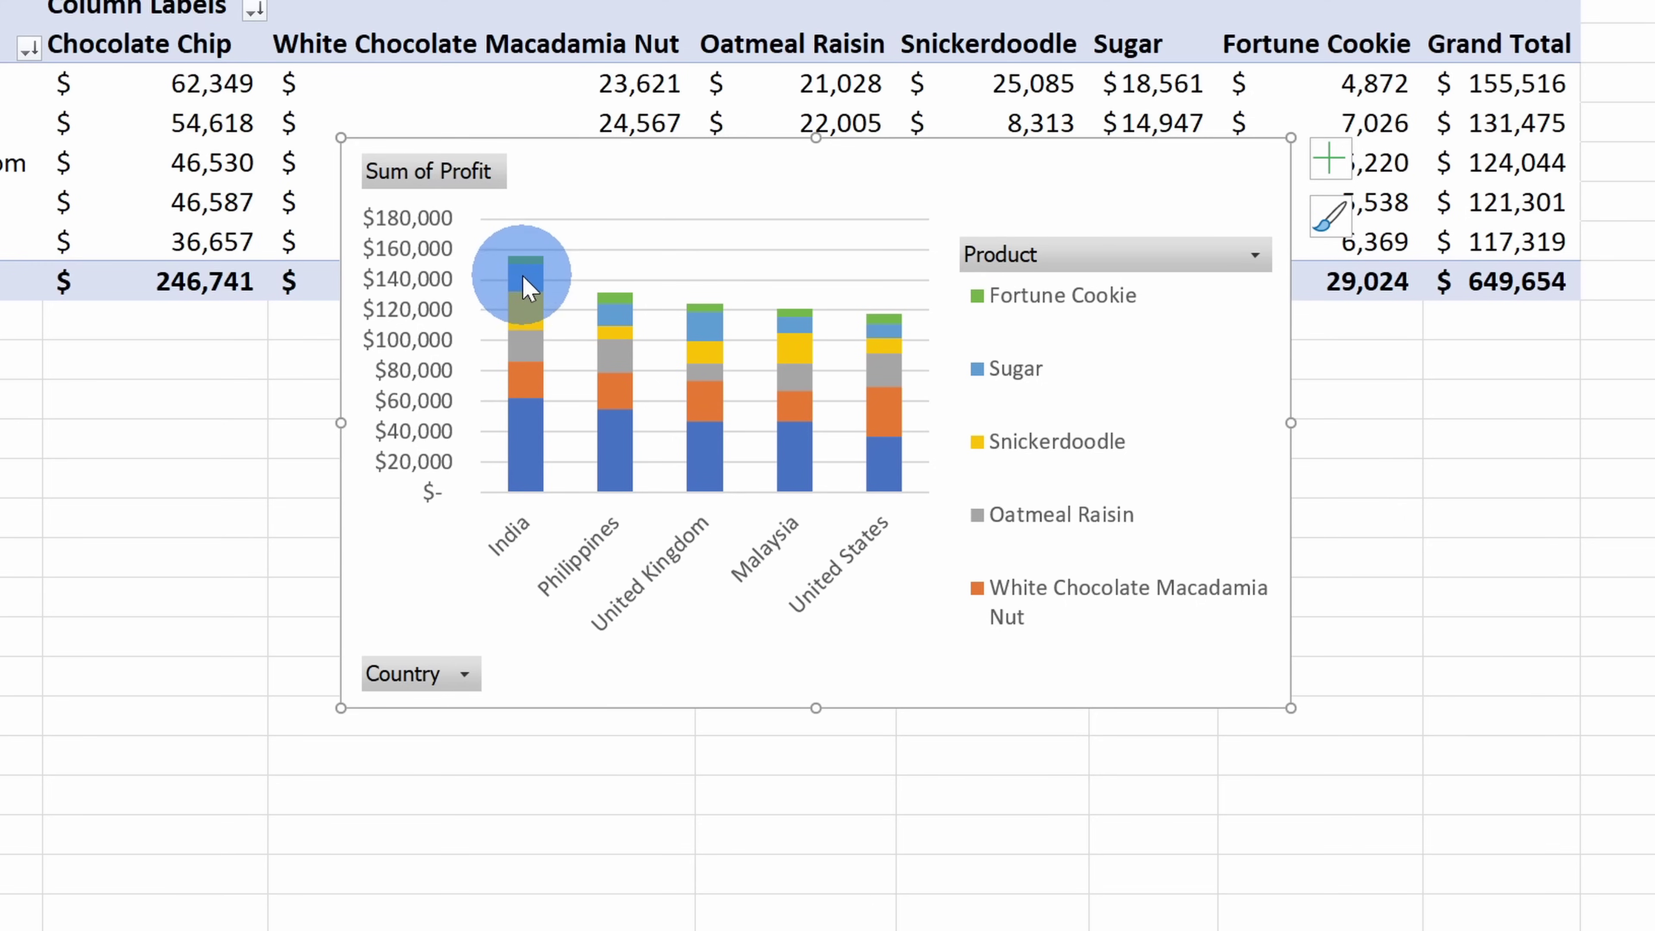
mouse_move(903, 355)
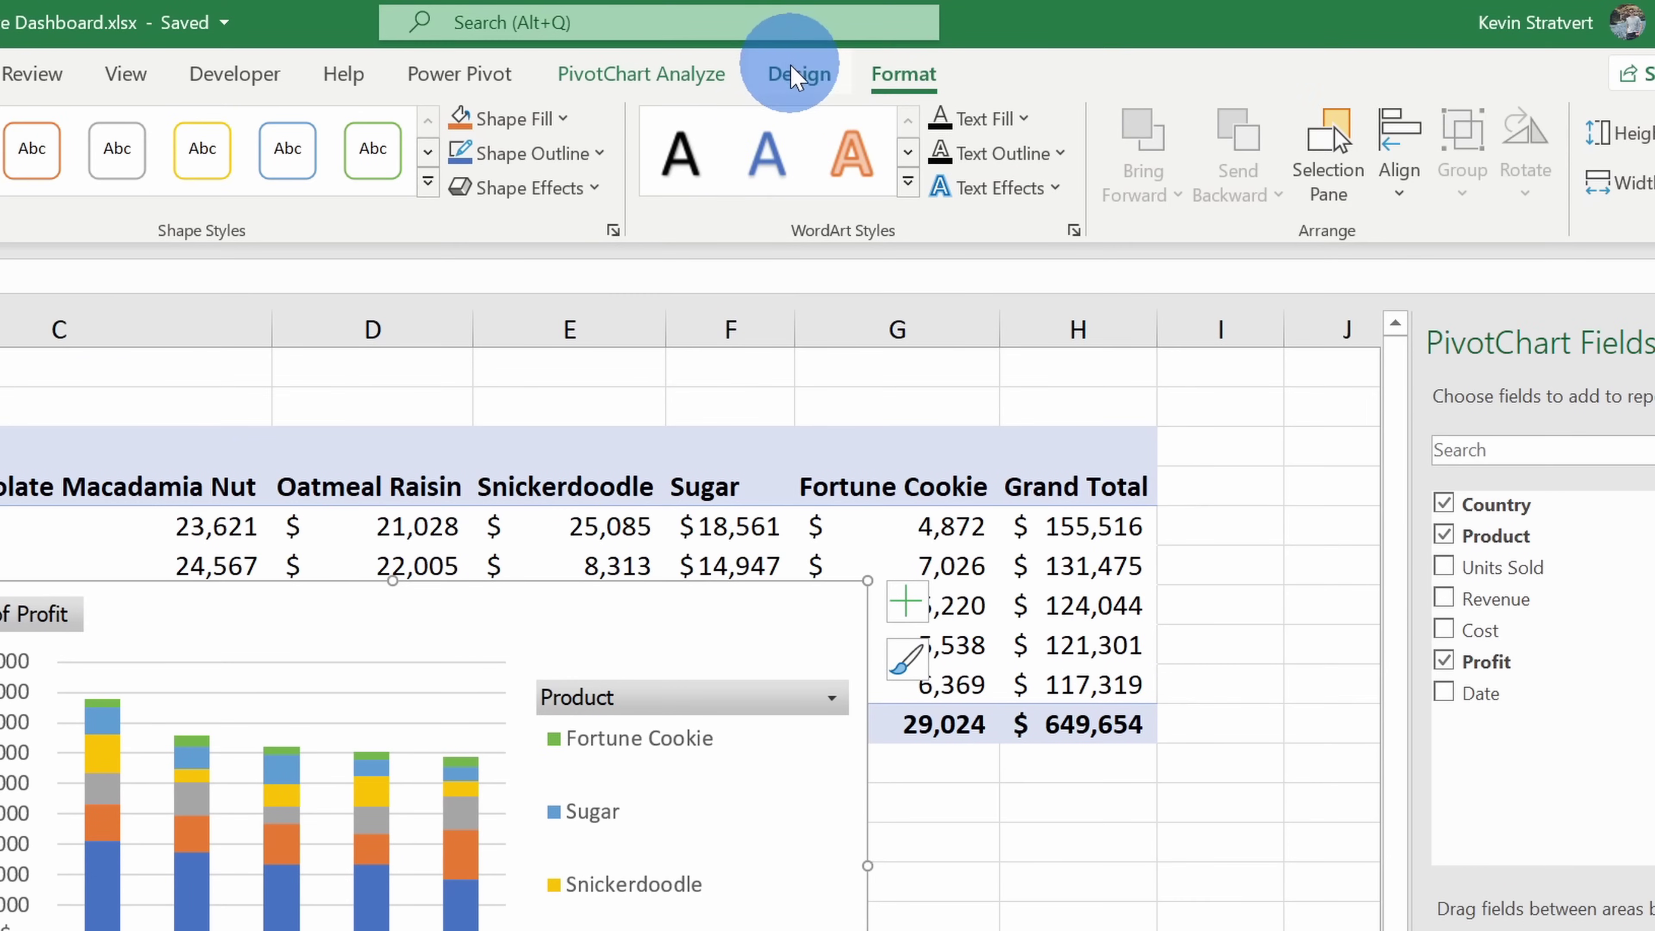
- Add a title above the chart reading "Profit by Market & Cookie Type"
left_click(799, 70)
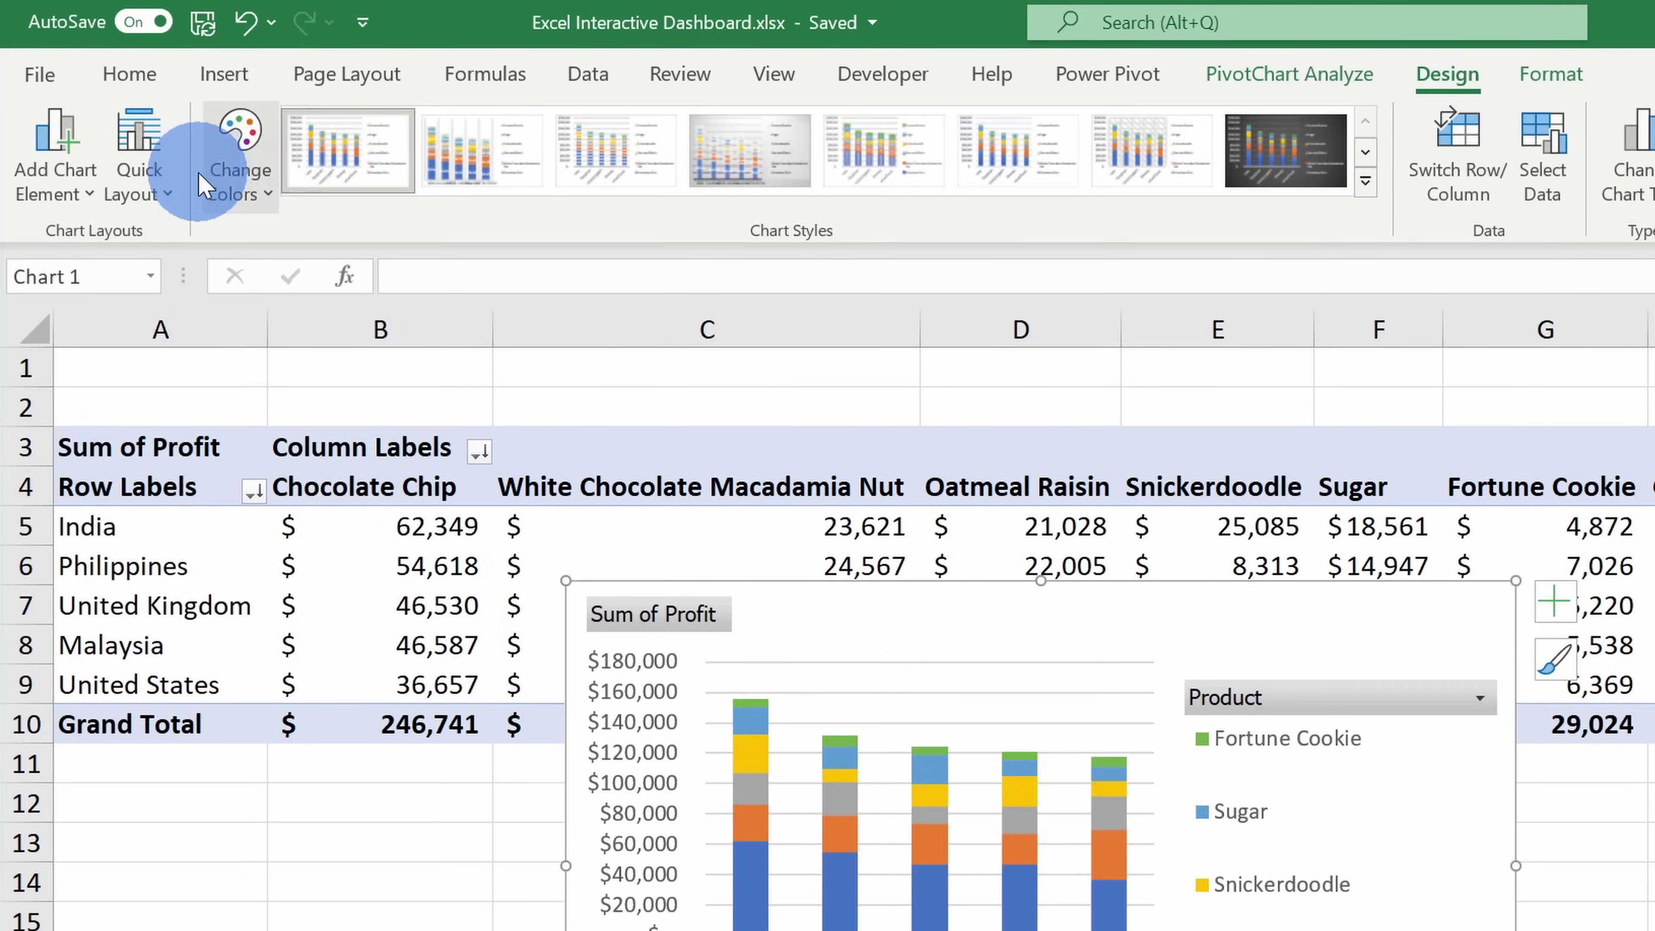
left_click(76, 185)
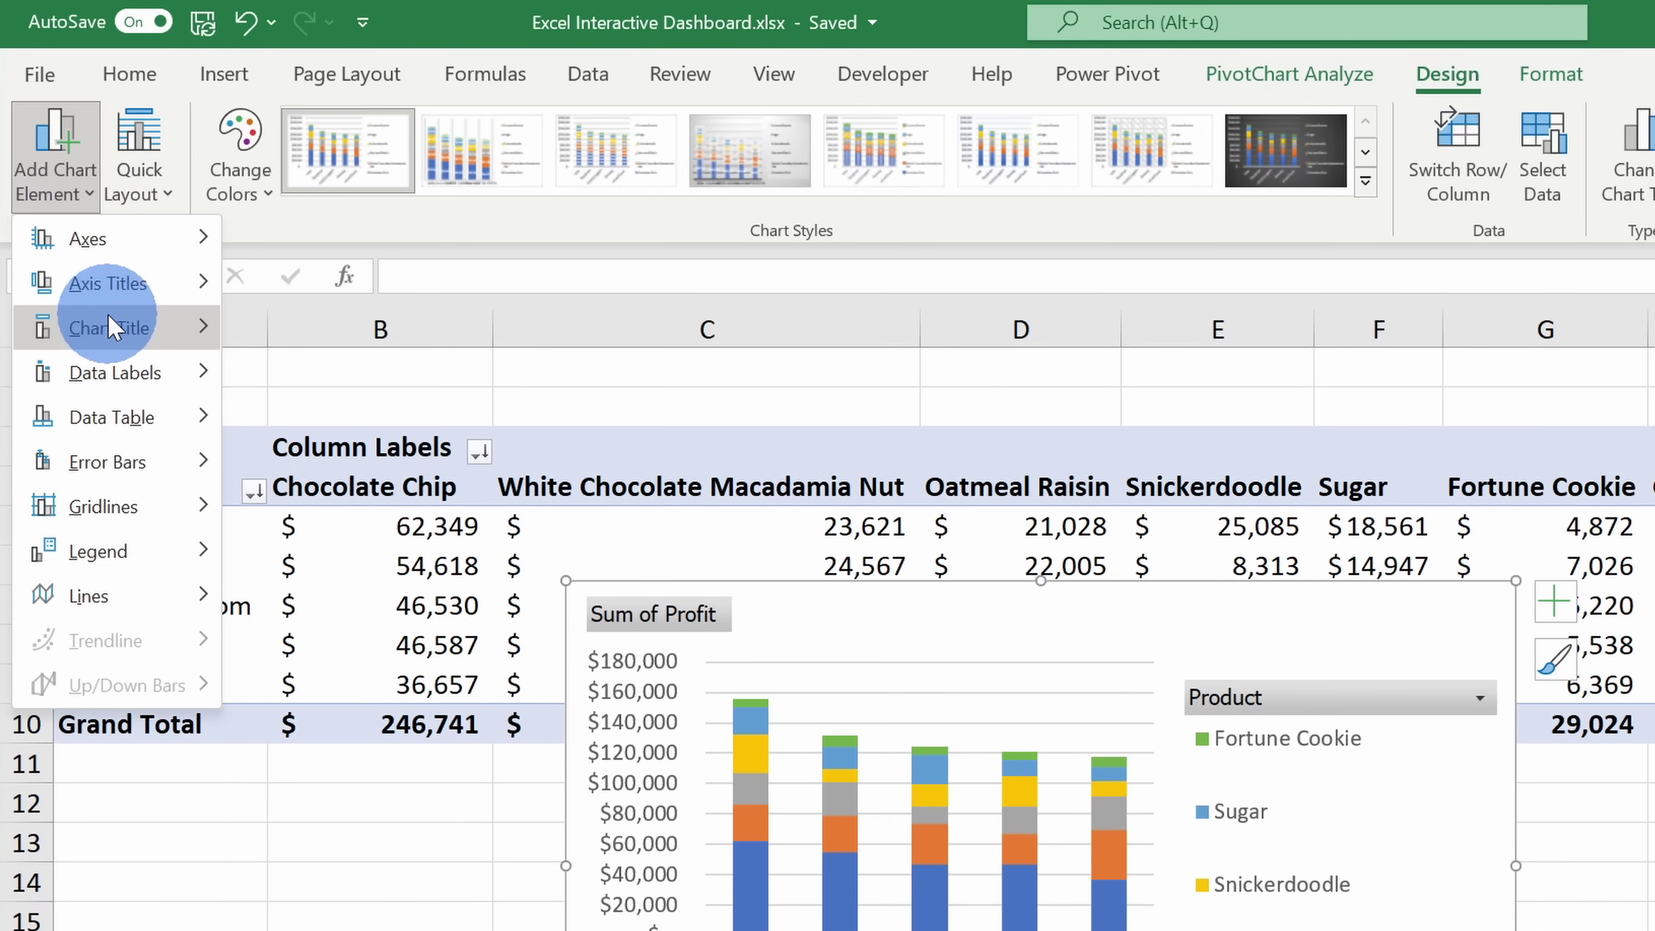
mouse_move(121, 332)
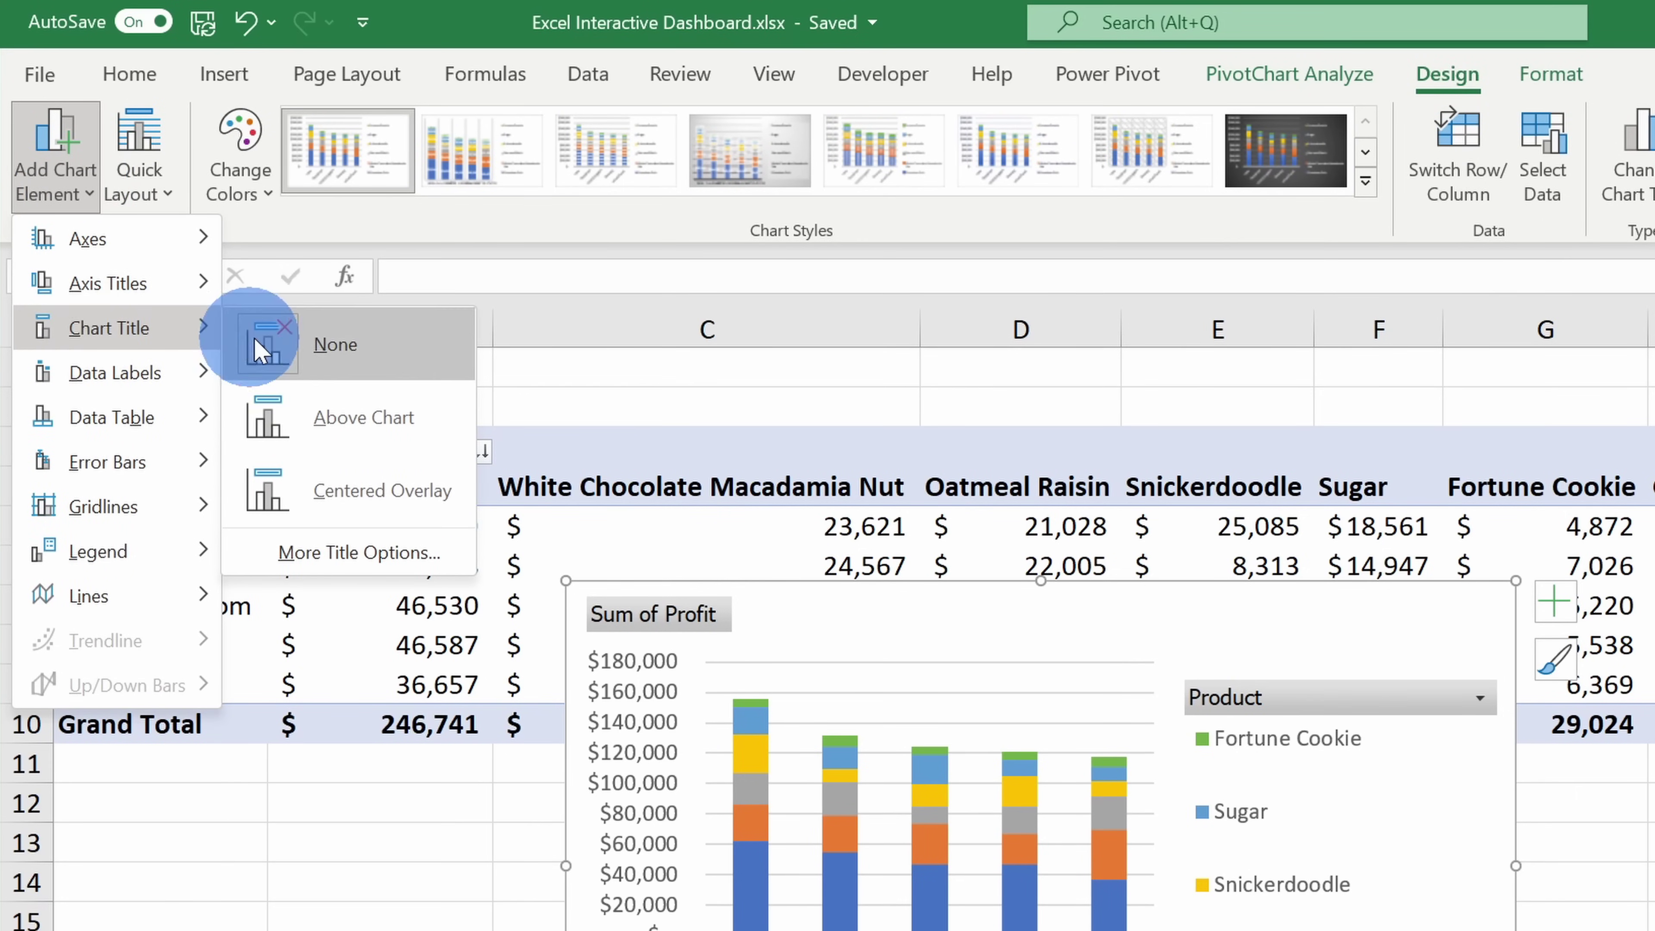
left_click(413, 431)
double_click(1001, 678)
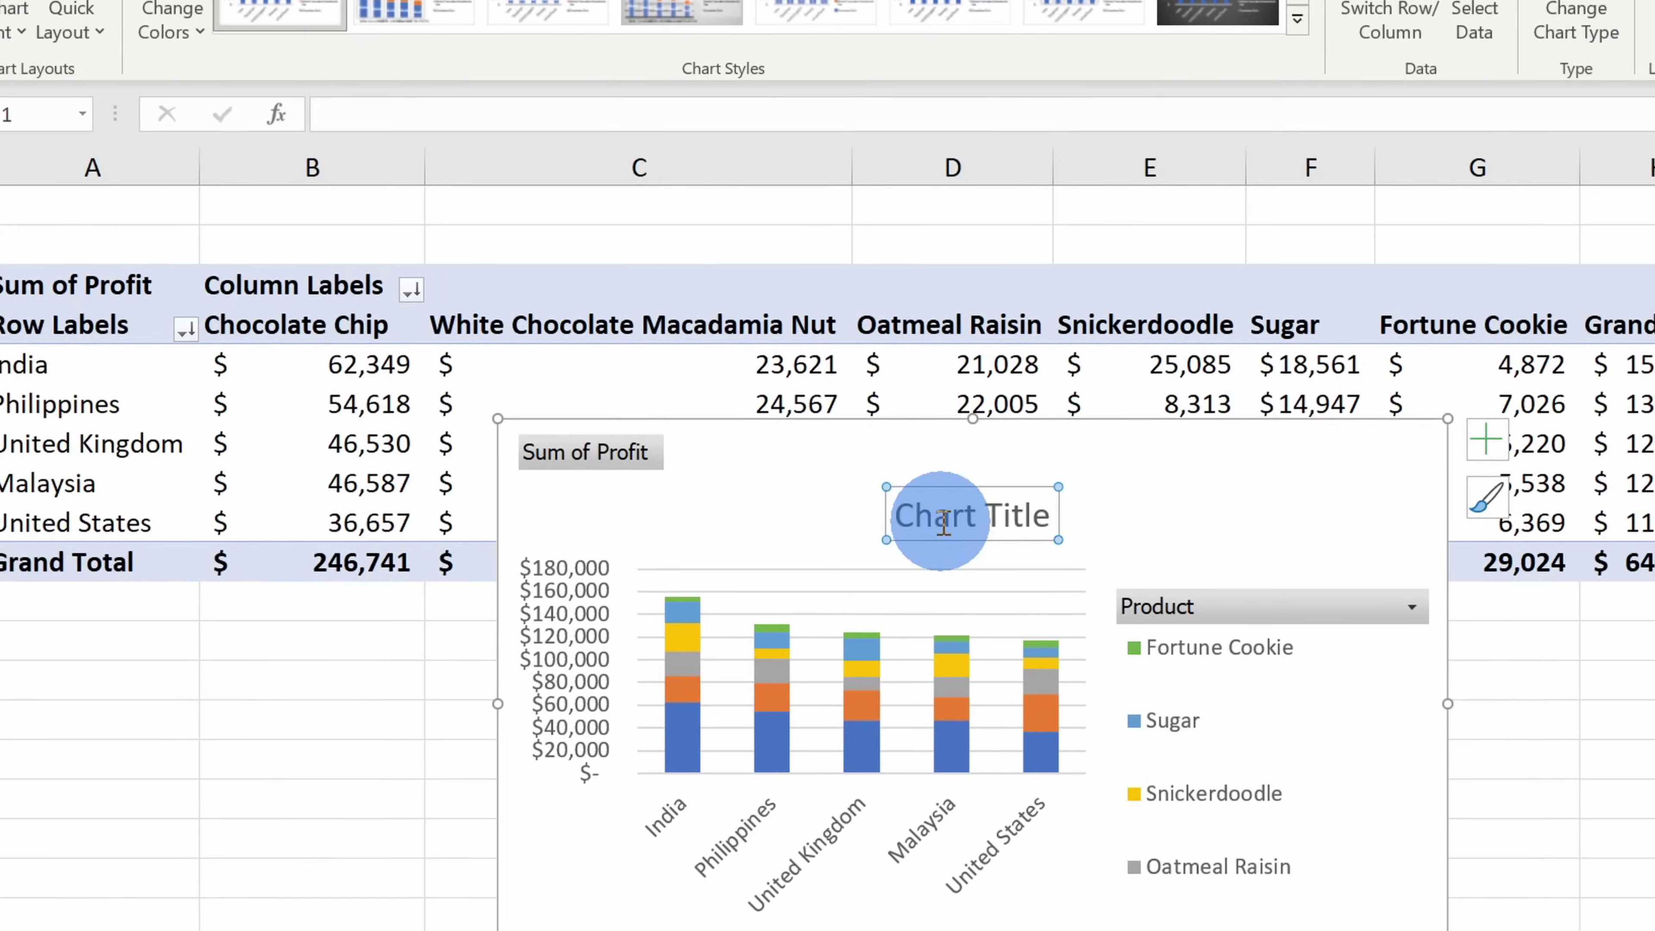
type("Profit by Market & Cookie Type")
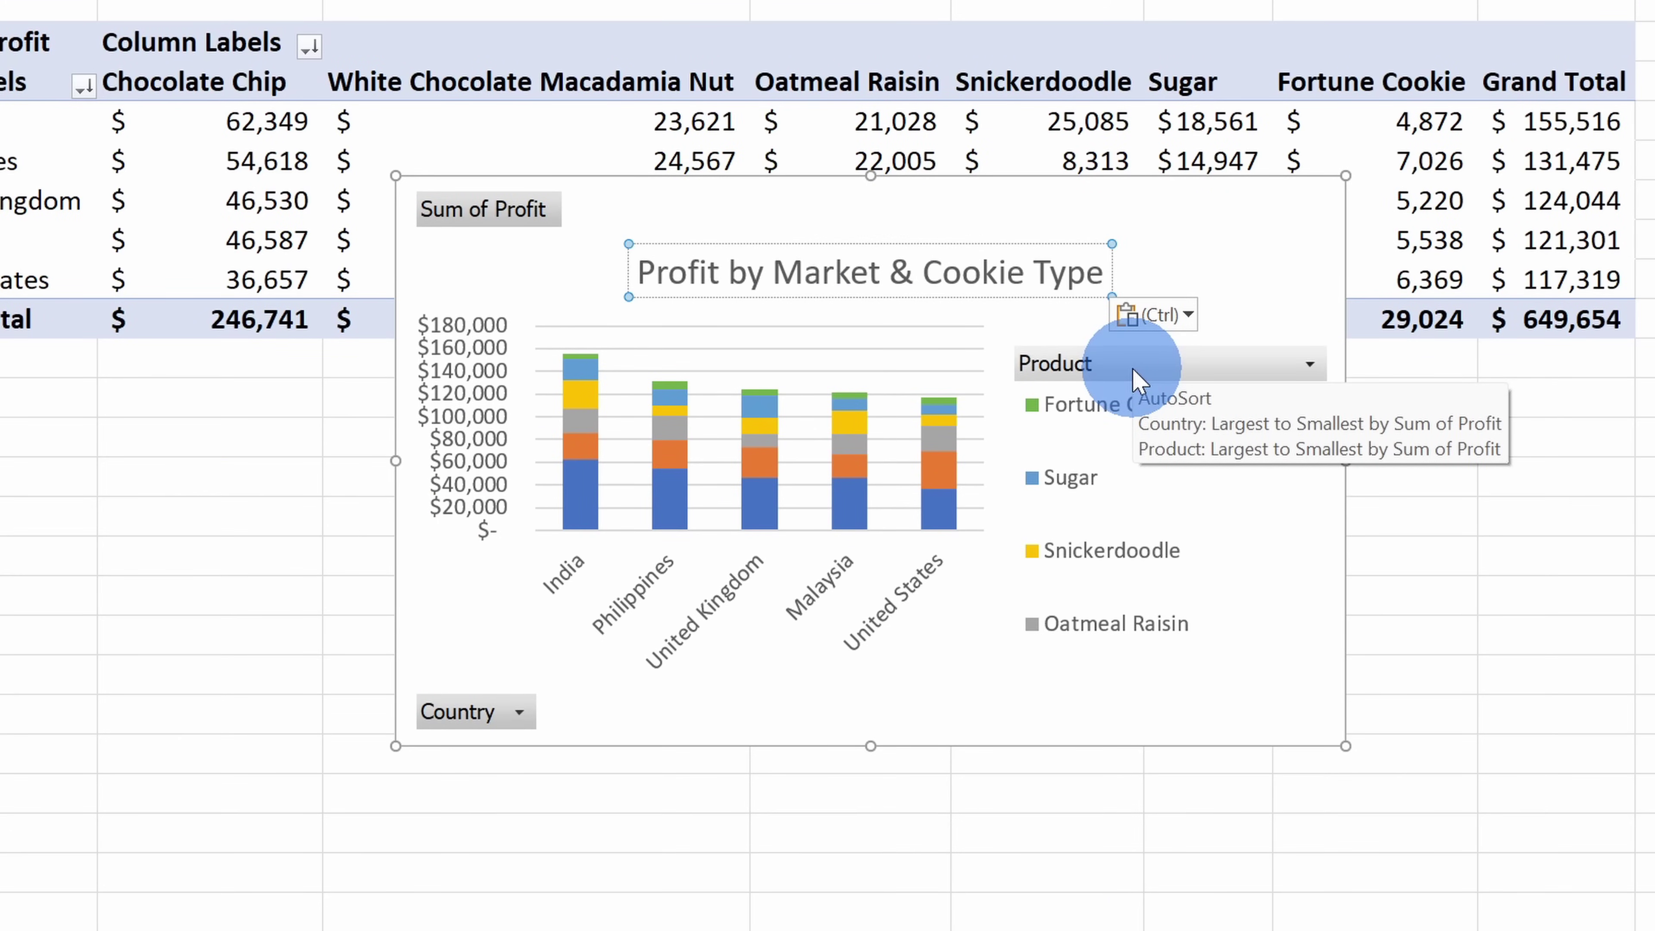
left_click(1181, 271)
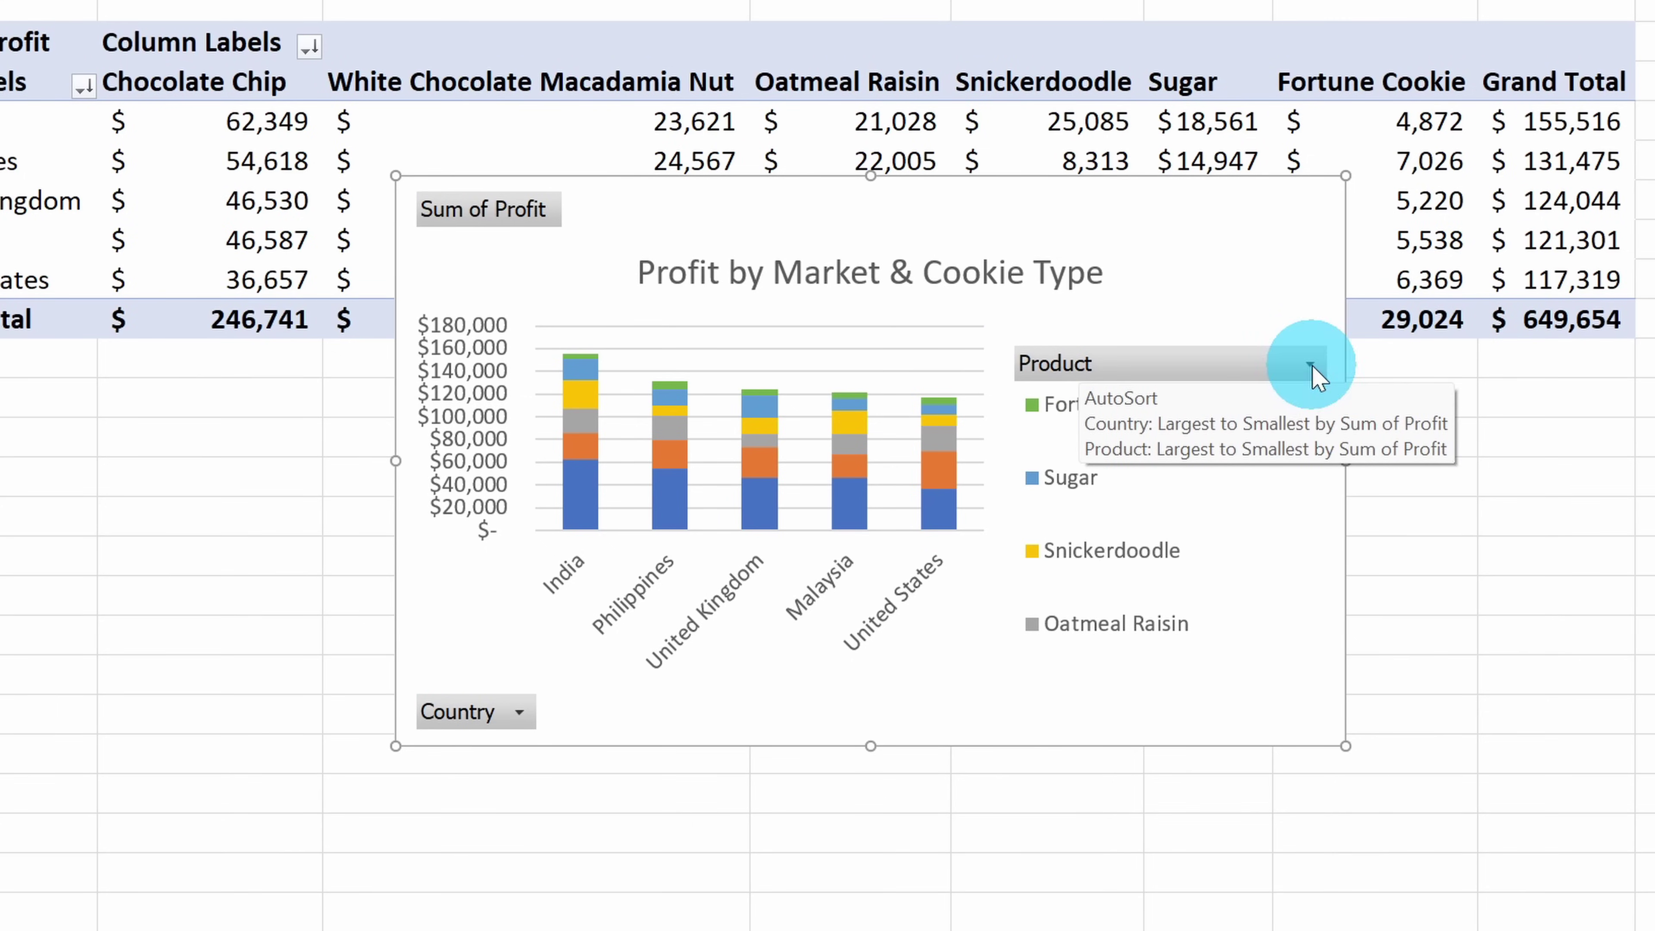
- Hide all field buttons on the profit chart
left_click(1313, 366)
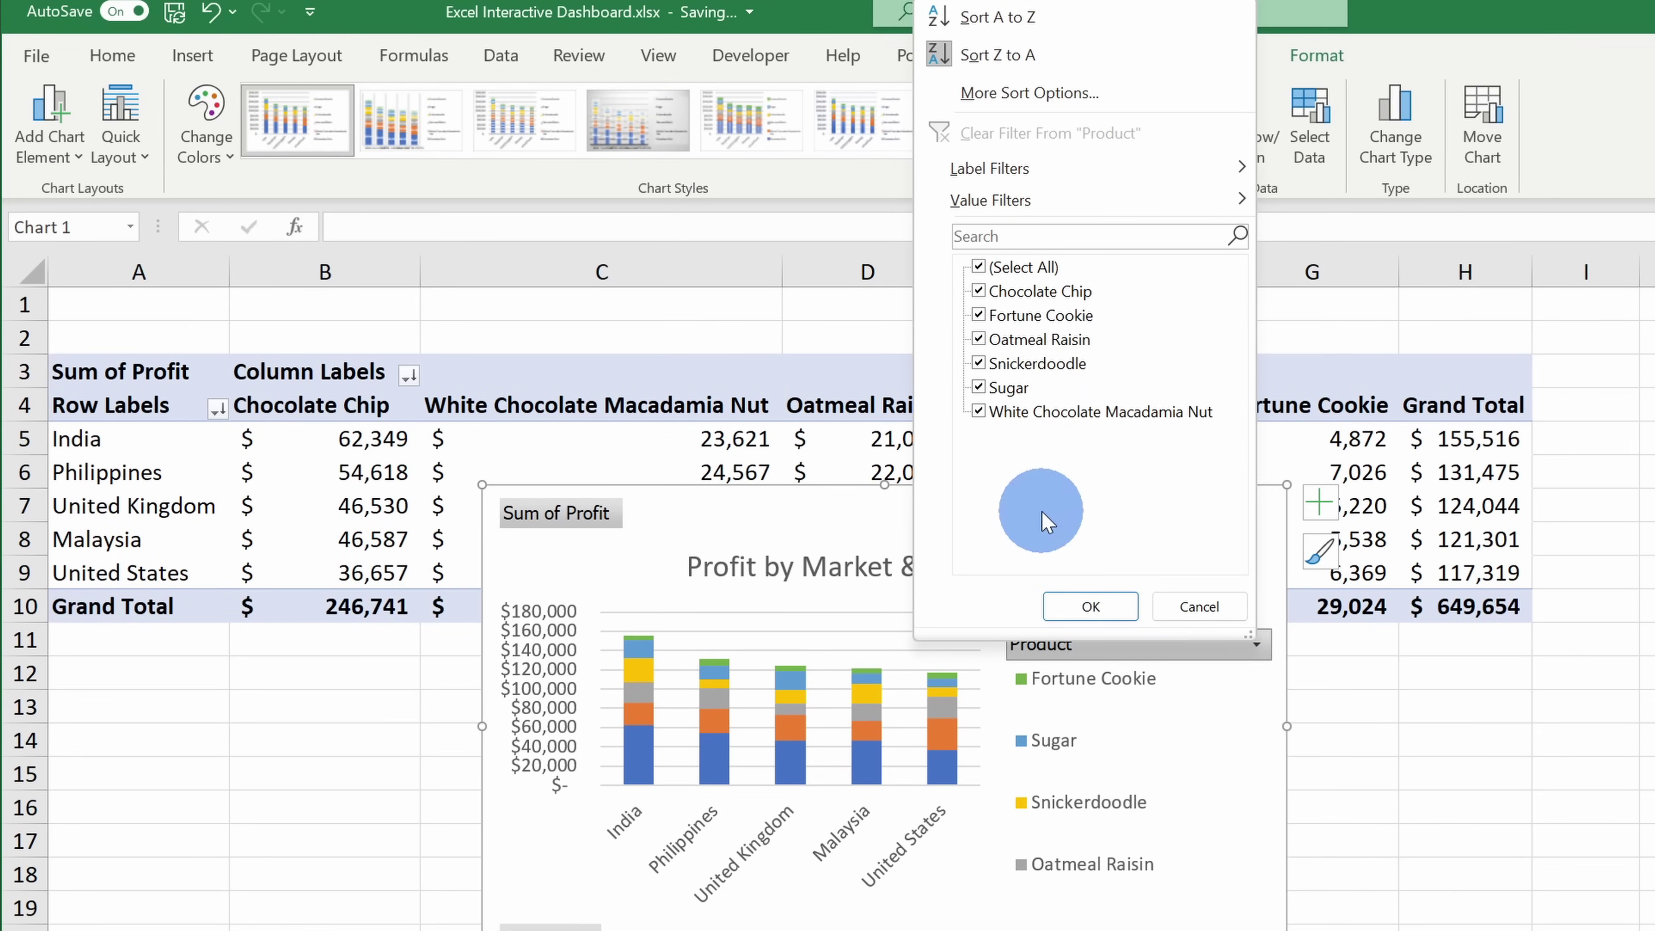
left_click(1199, 605)
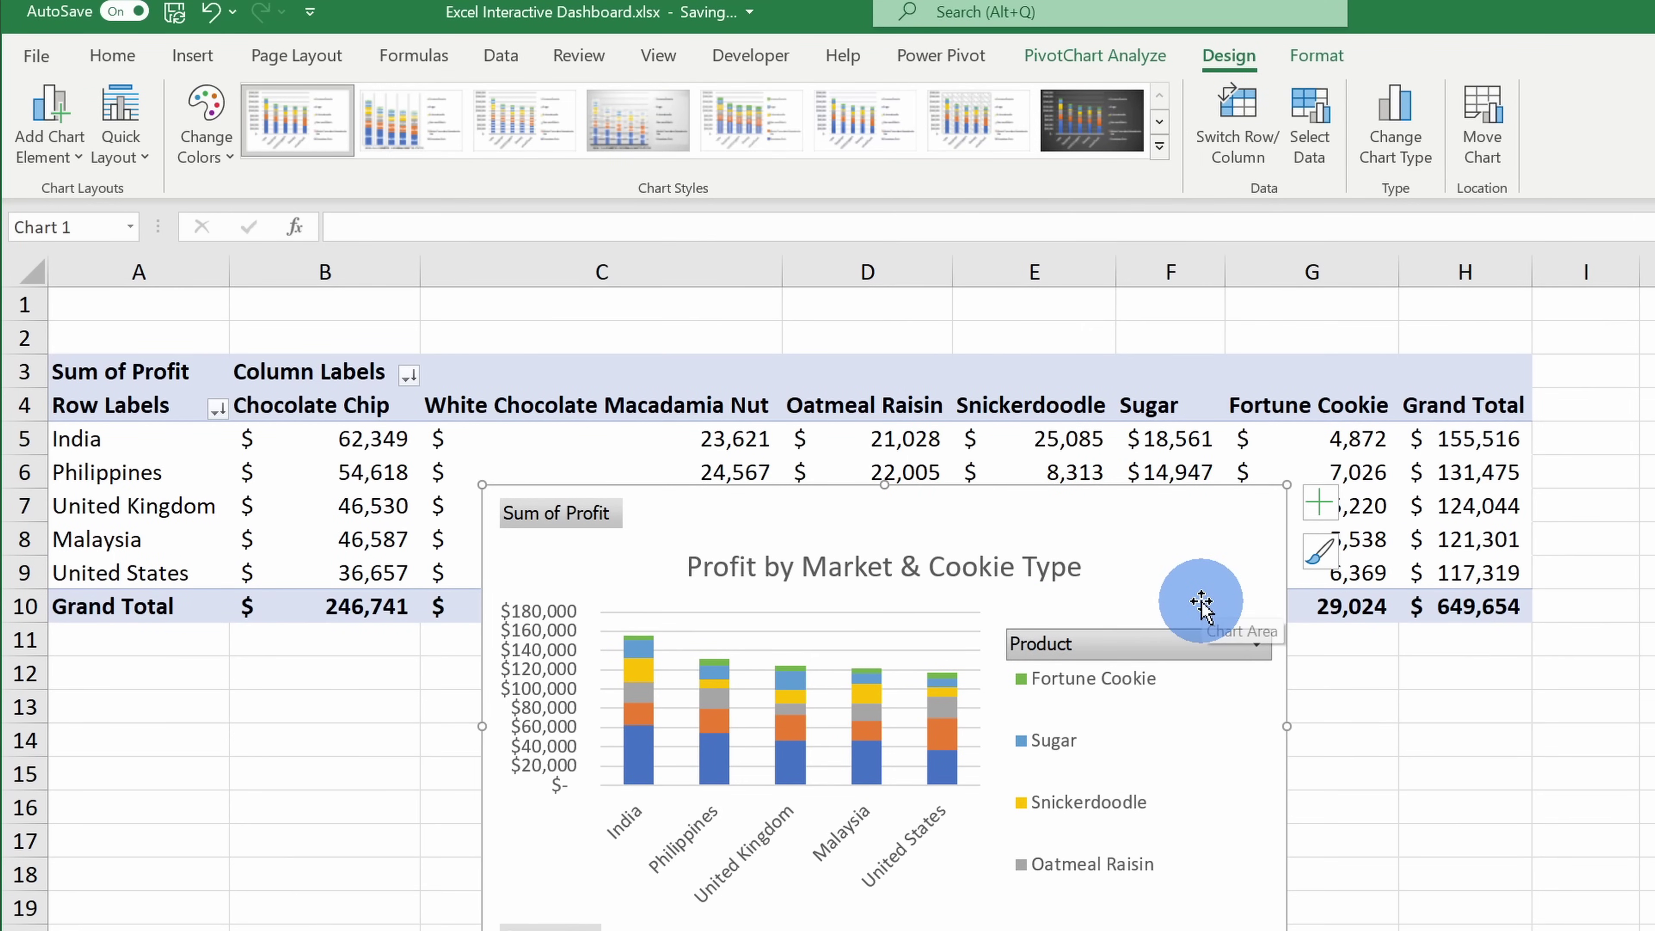
right_click(1149, 645)
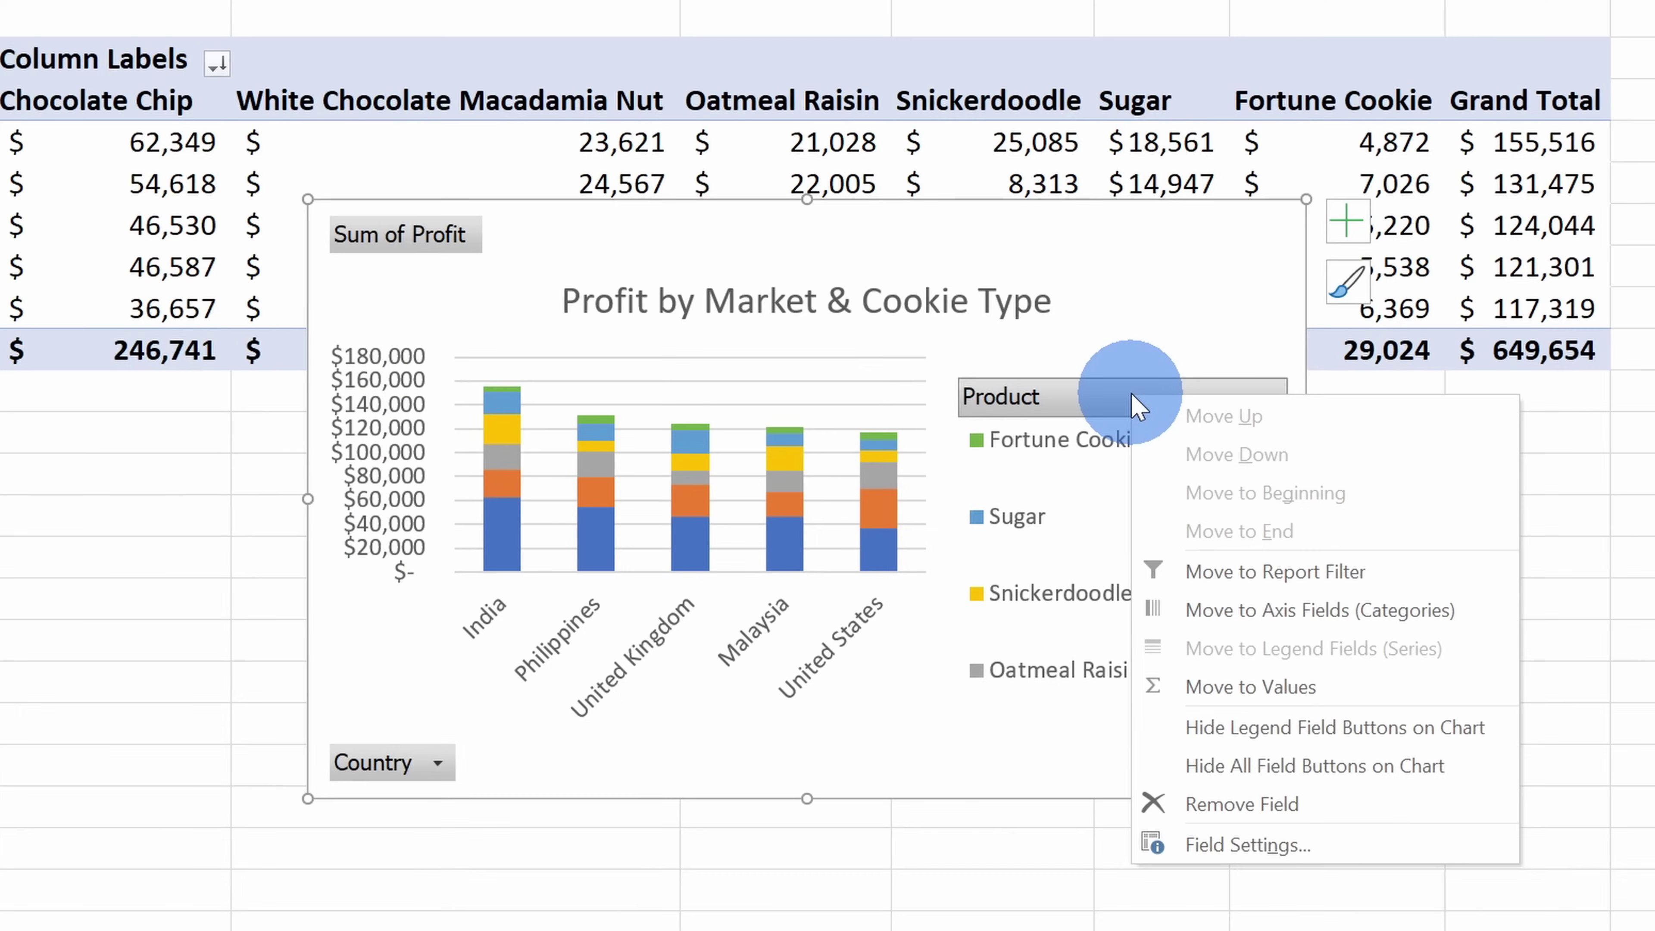
left_click(1292, 767)
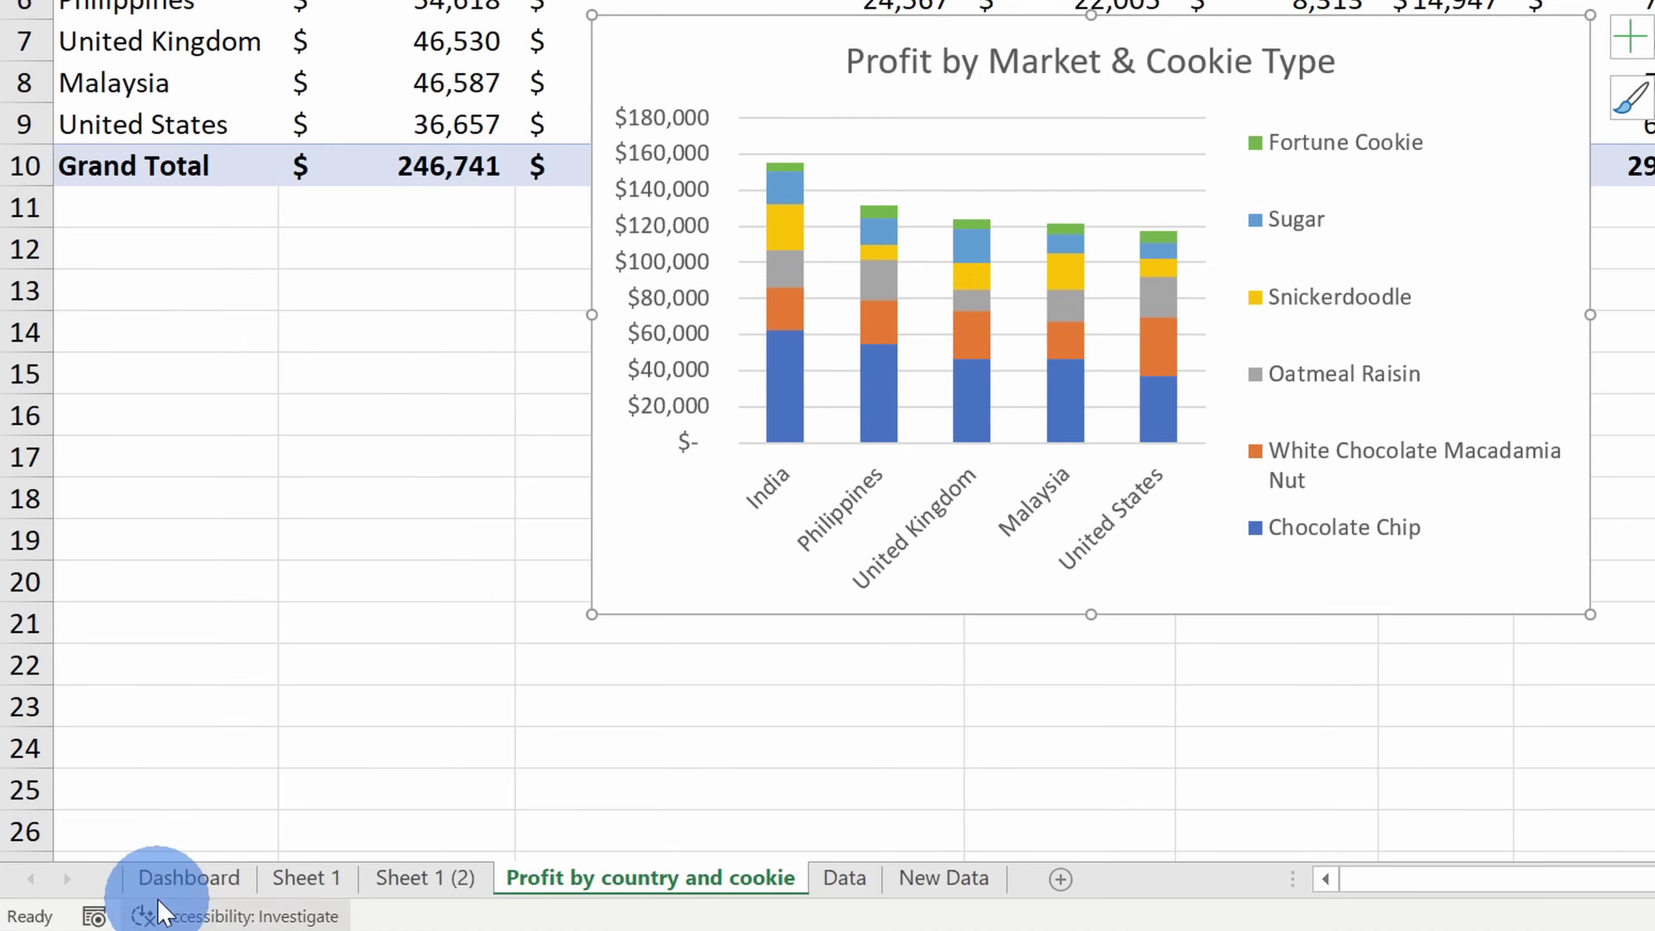
- Paste a copy of the profit chart onto the Dashboard sheet below the banner
left_click(184, 880)
key("ctrl+v")
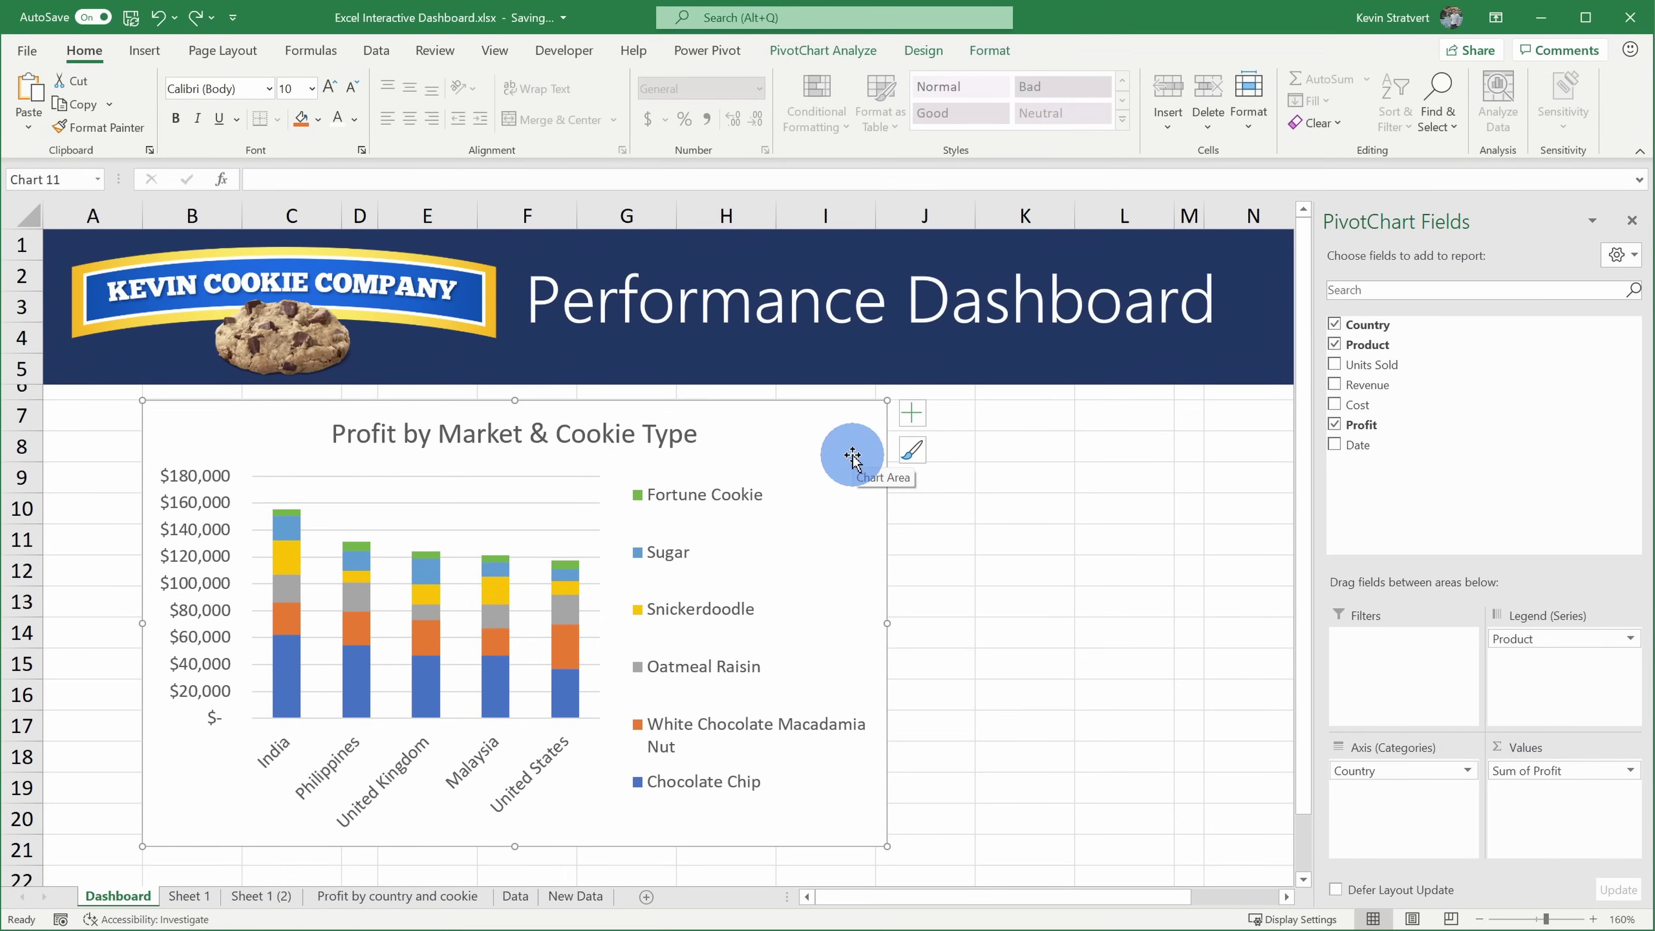
scroll(701, 445, "down", 6, "ctrl")
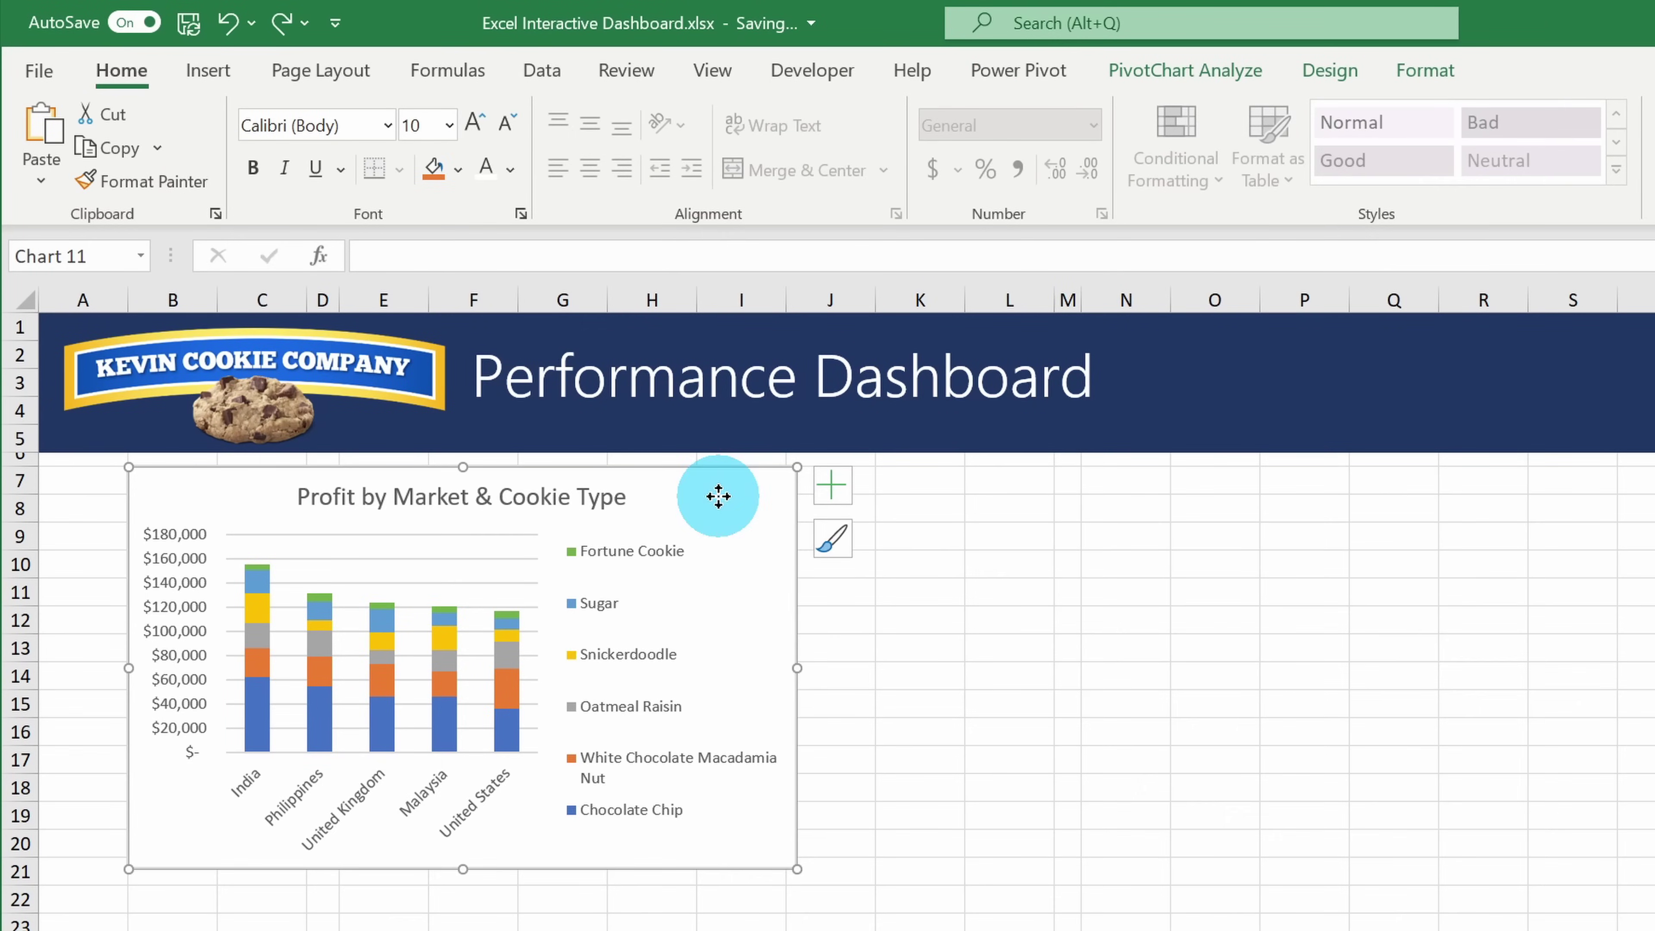
- Move the dashboard chart to start at column E, row 7, and extend its lower edge to about row 26
left_click(481, 357)
left_click_drag(771, 512, 817, 559)
left_click_drag(906, 579, 950, 485)
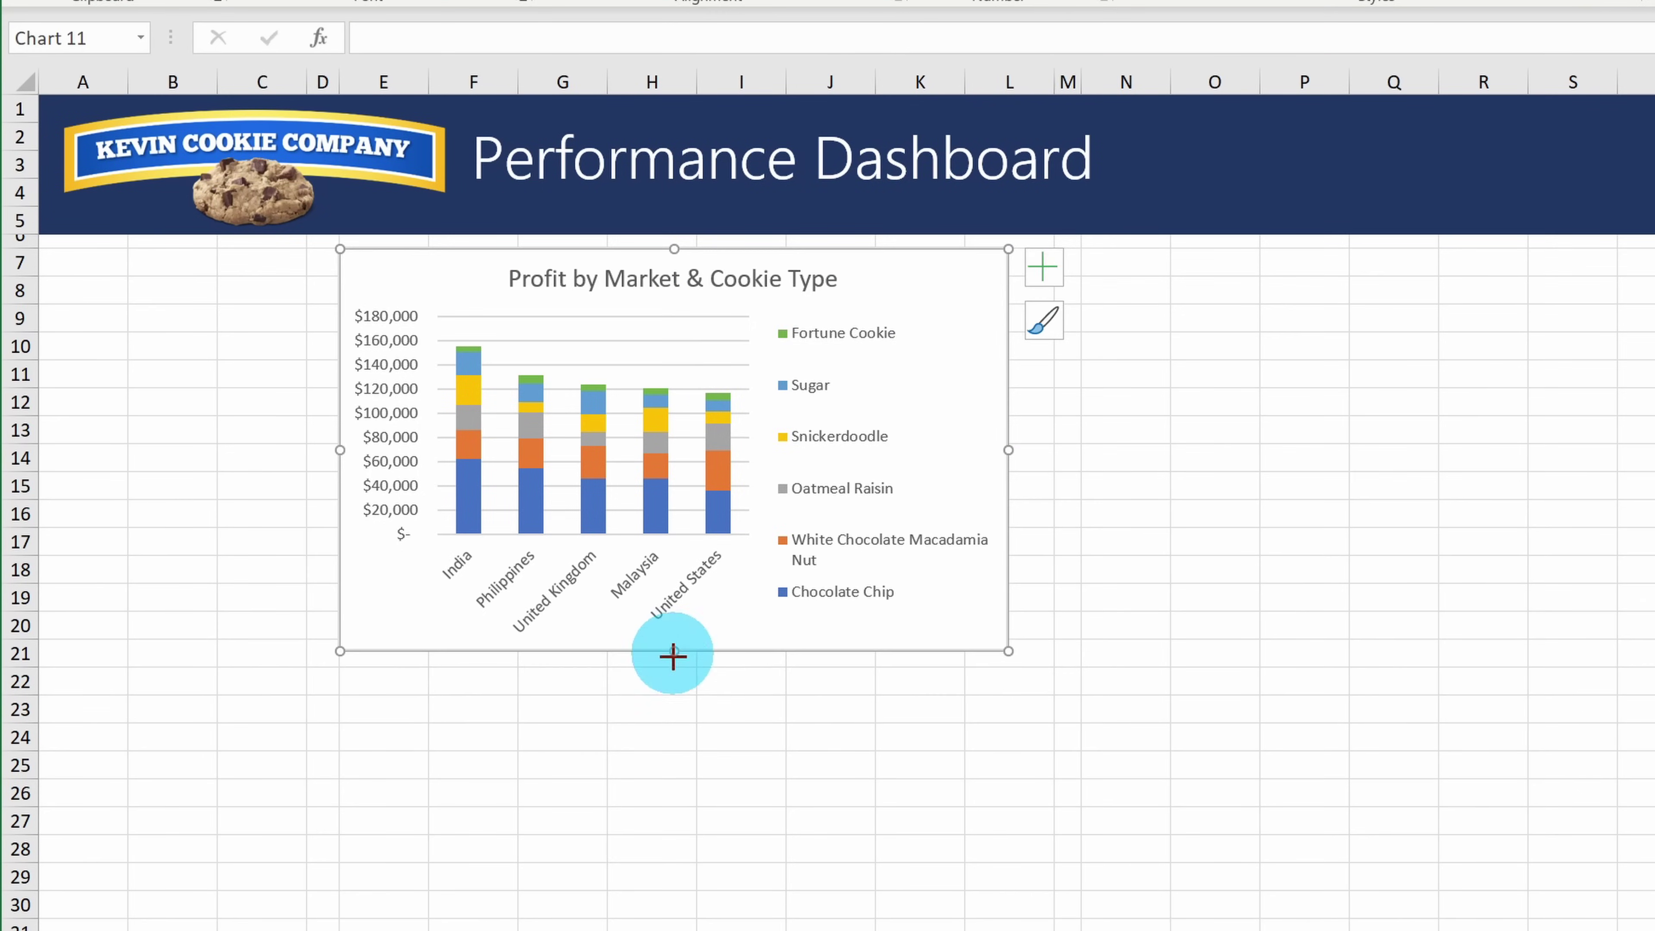
left_click_drag(674, 652, 676, 809)
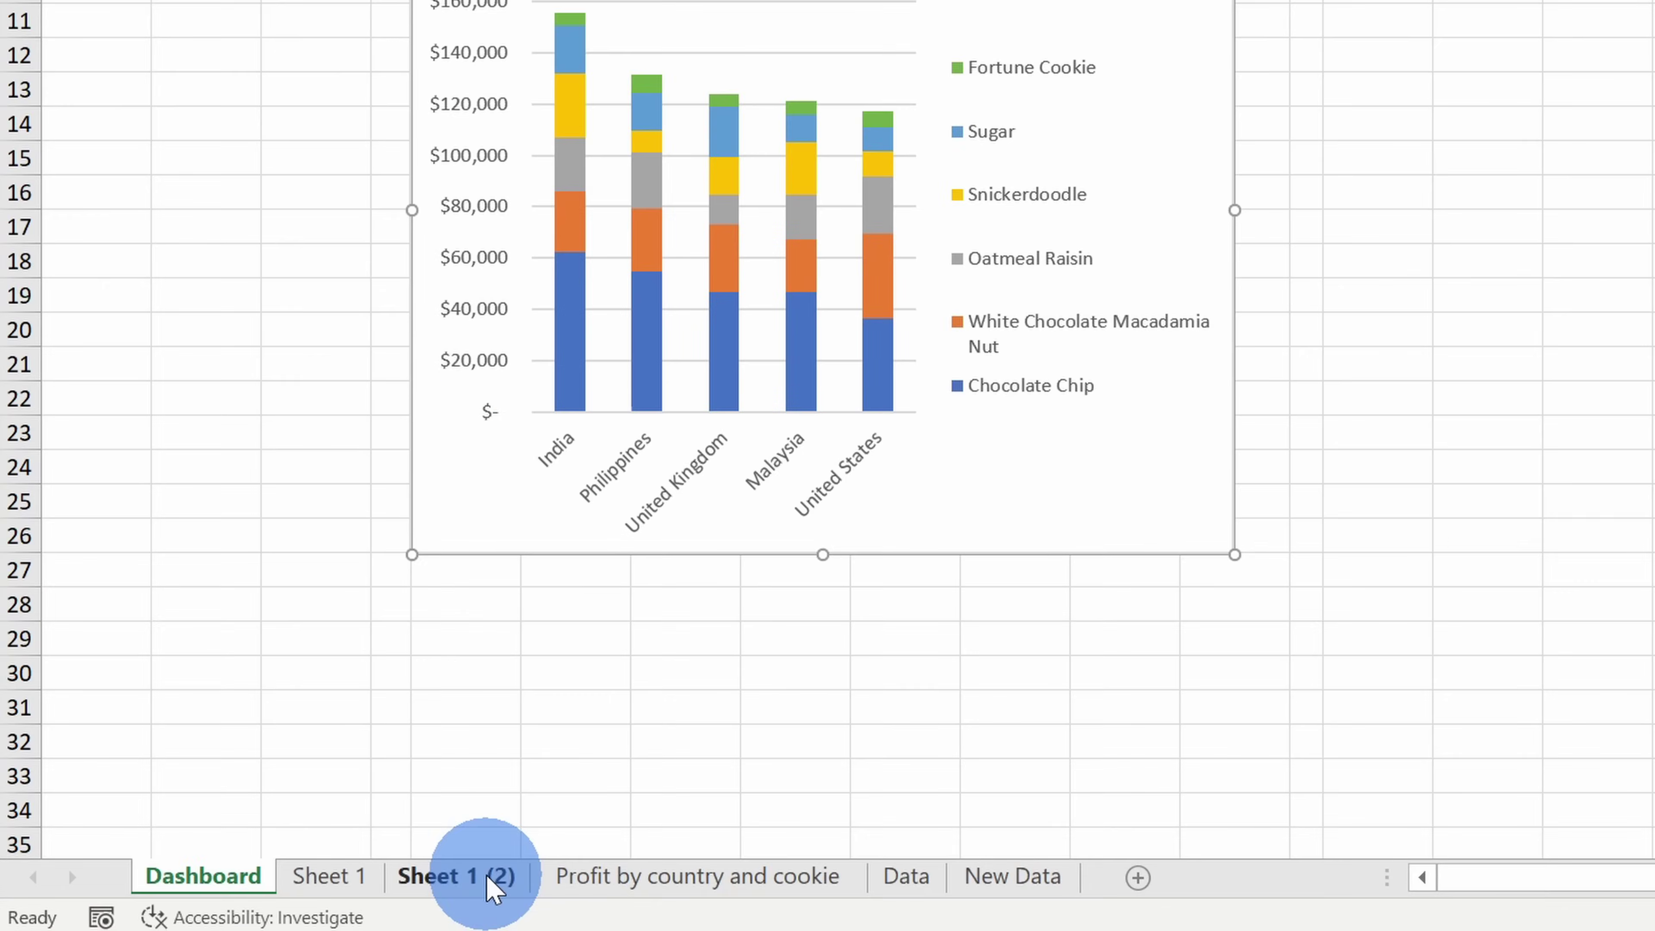
- Rename the Sheet 1 (2) worksheet as "Units sold each month"
left_click(277, 897)
right_click(492, 880)
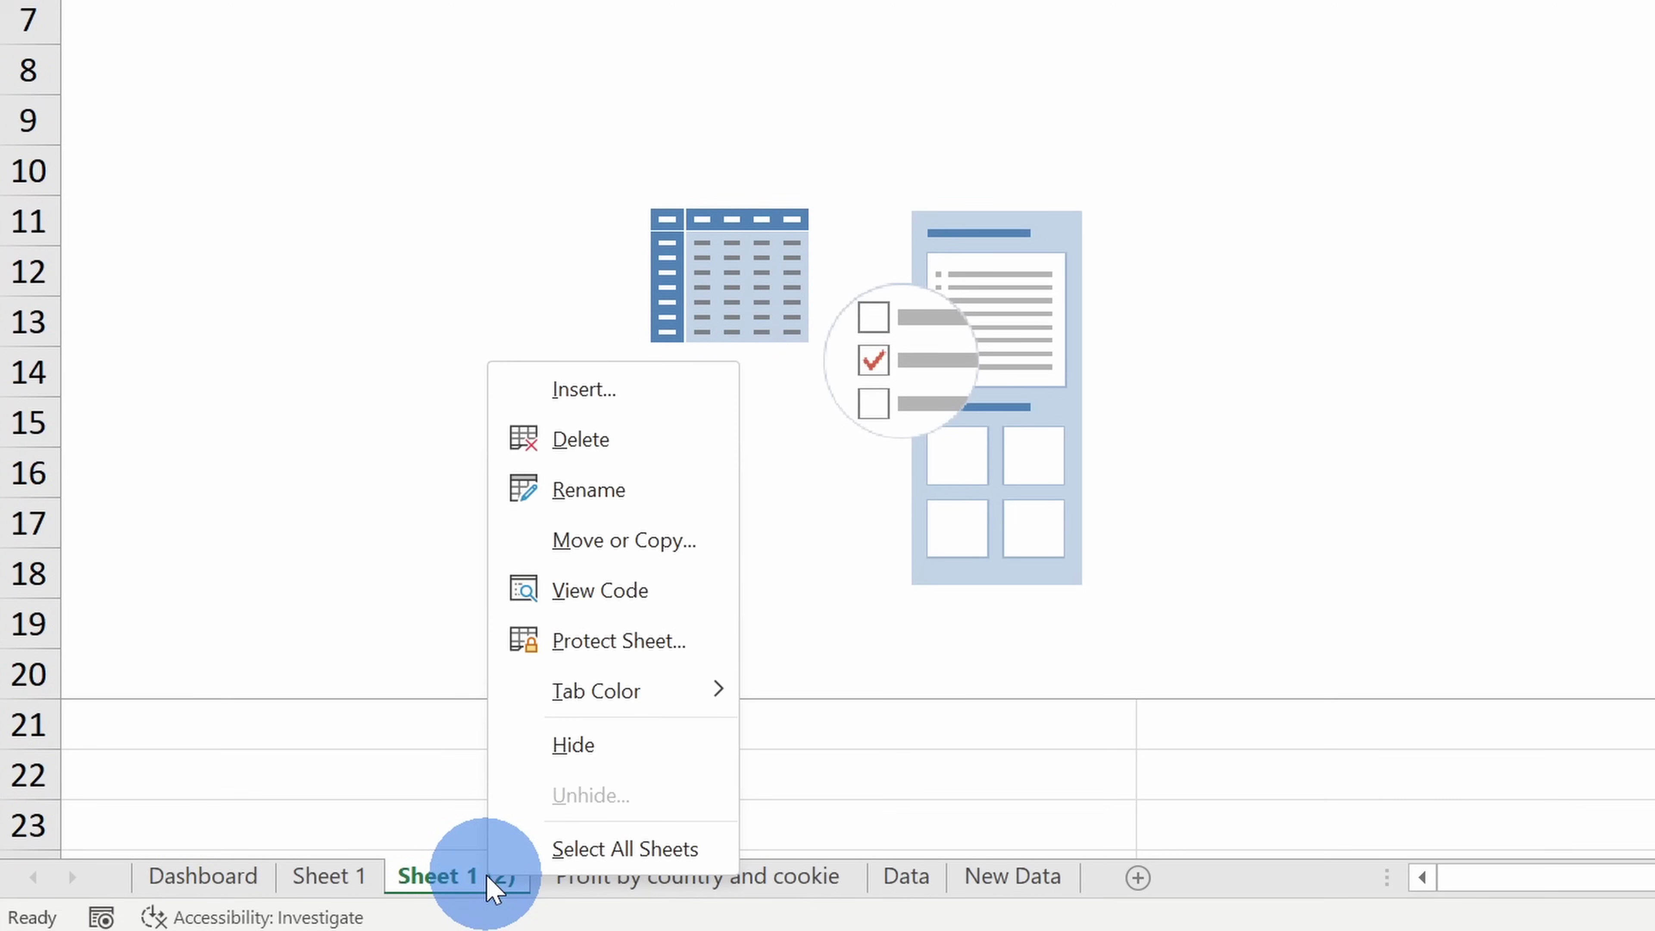
left_click(652, 490)
type("Units sold each month")
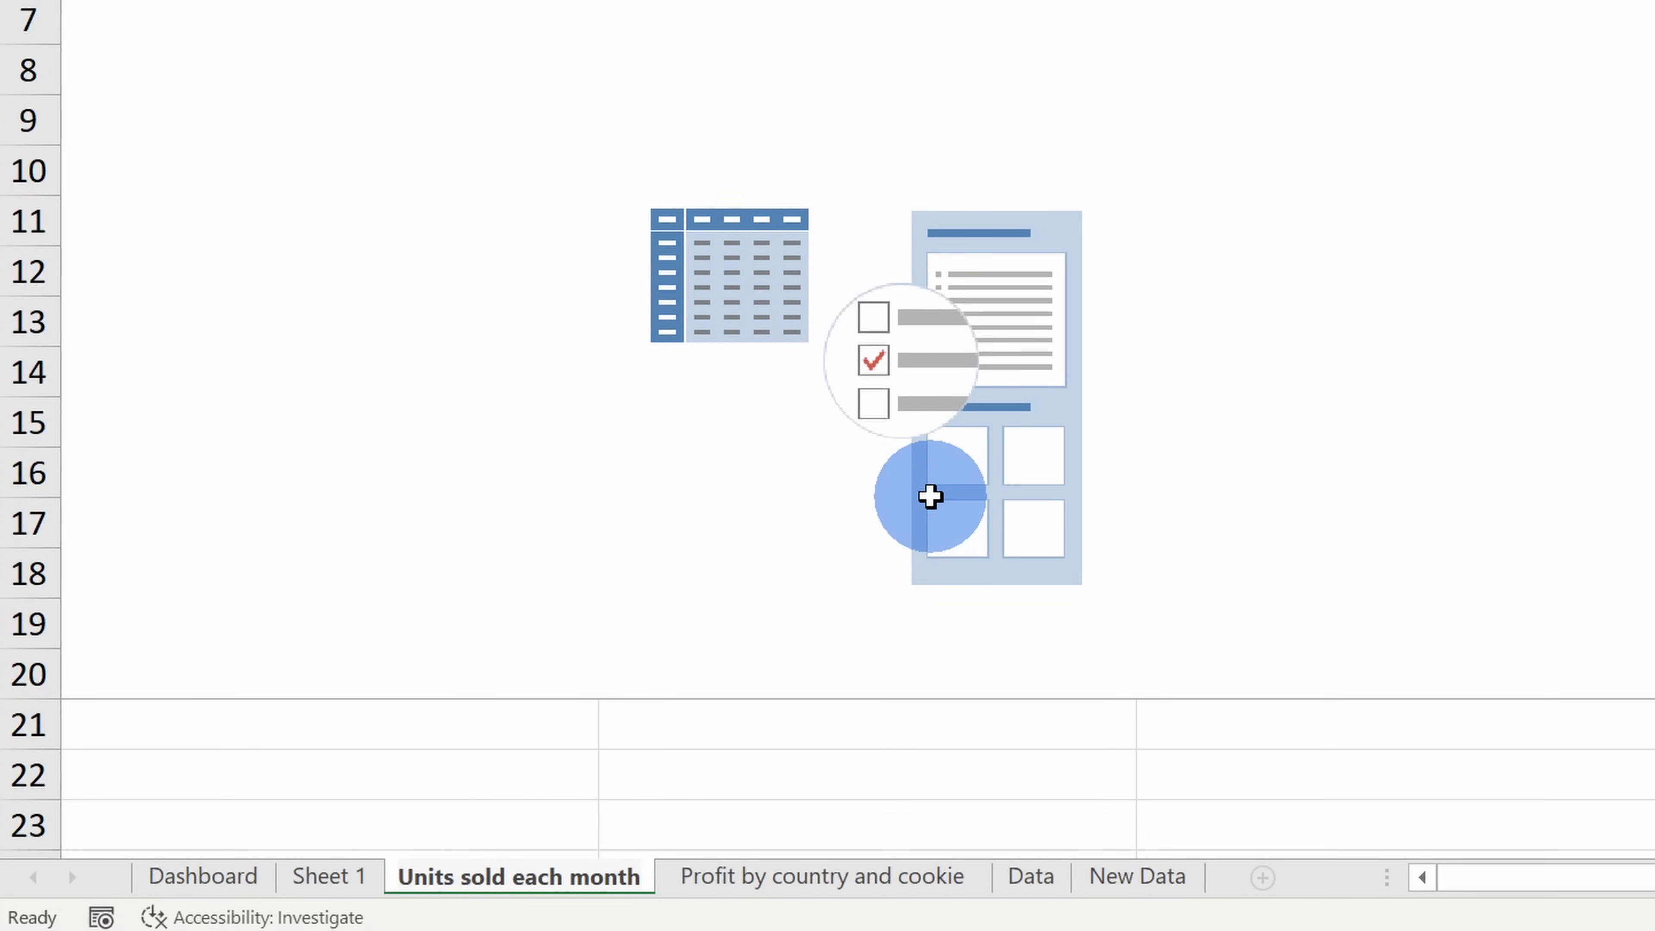
- Build the monthly units PivotTable with Date in Rows, grouped by month, and Units Sold in Values
left_click(1250, 278)
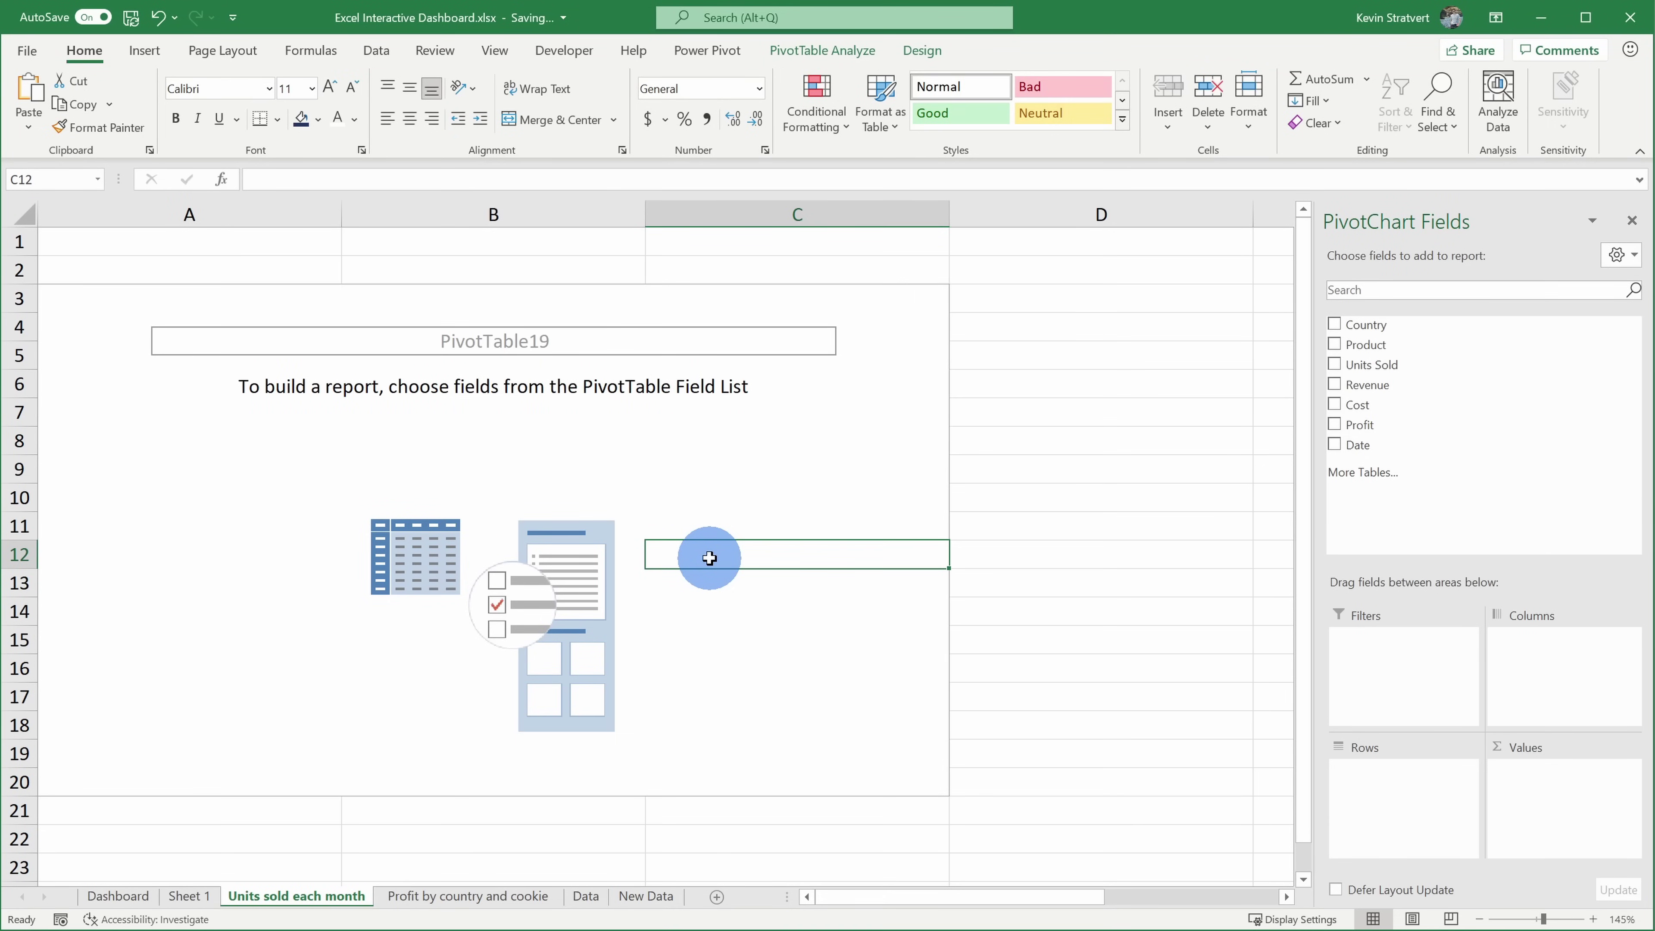
left_click_drag(1369, 445, 1407, 808)
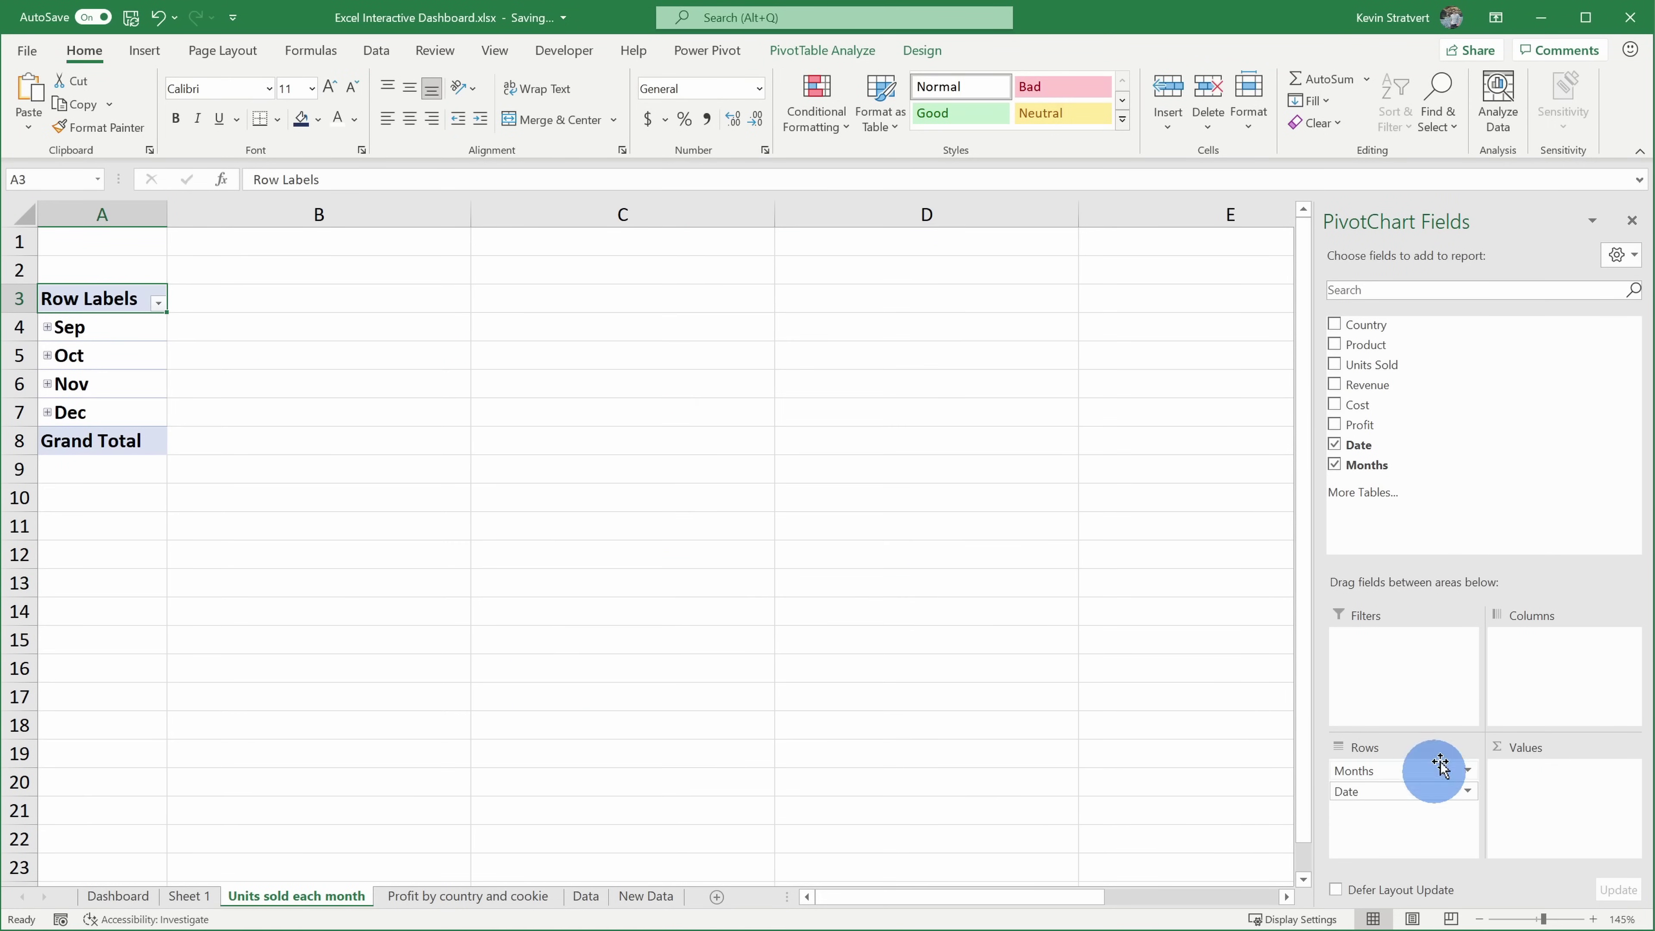
left_click_drag(1416, 367, 1582, 780)
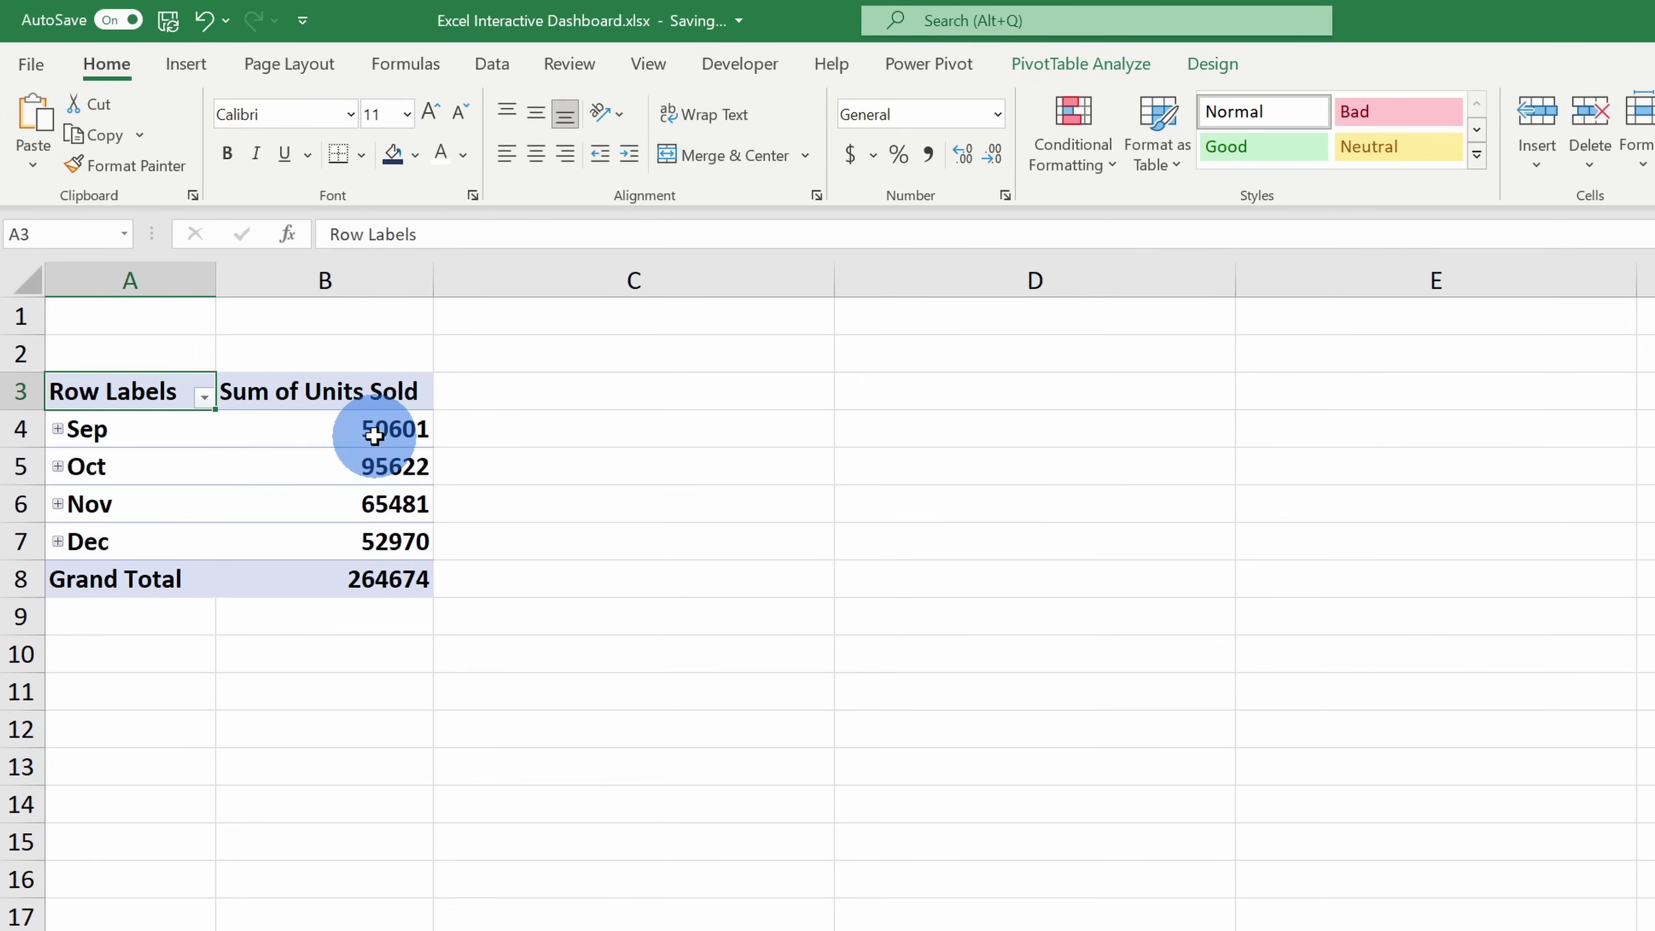
- Format the Sum of Units Sold values, including the grand total, with thousands separators and no decimal places
left_click_drag(292, 329, 287, 438)
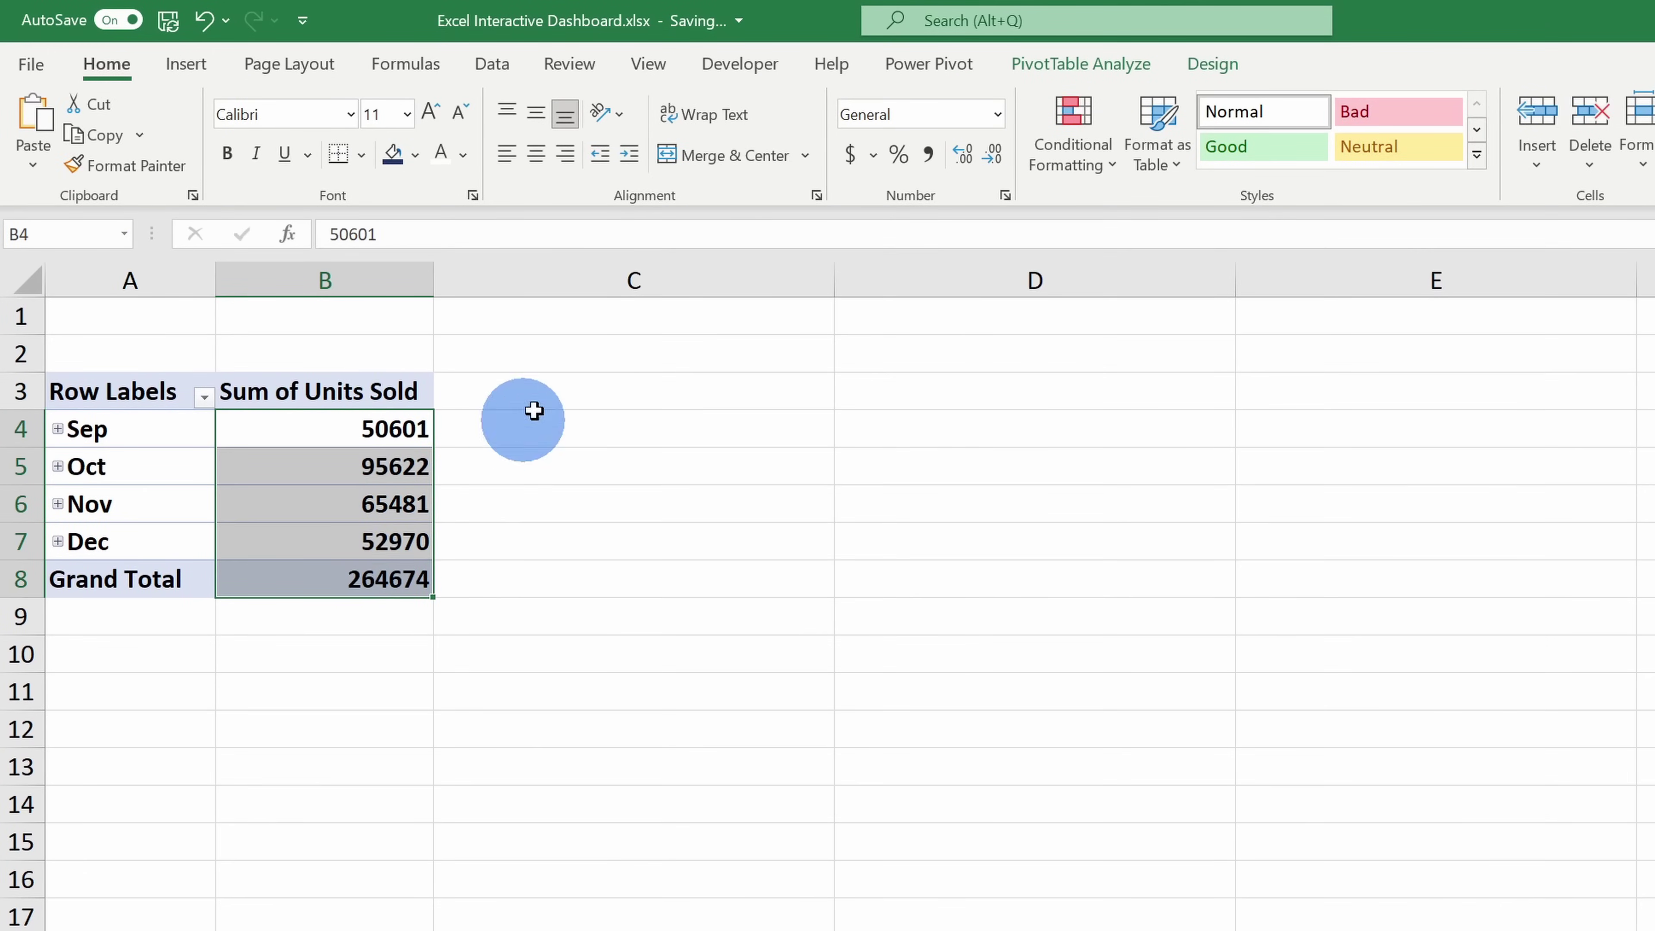
left_click(928, 157)
left_click(992, 157)
left_click(992, 156)
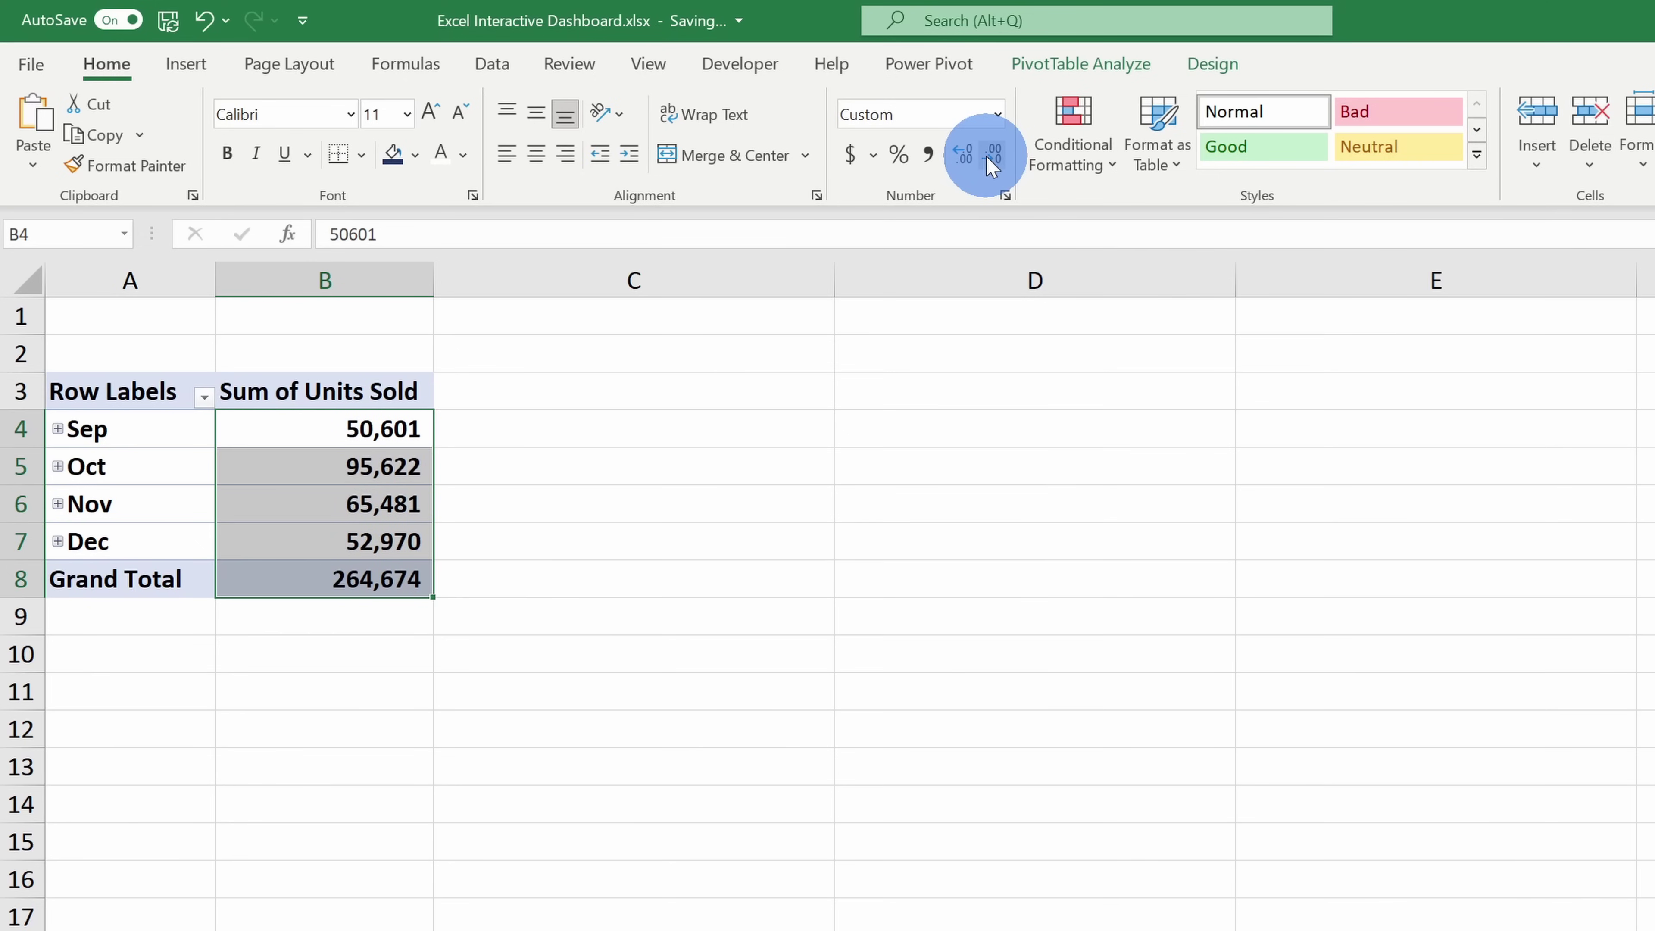
- Insert a basic Line PivotChart from the units sold PivotTable
left_click(1078, 65)
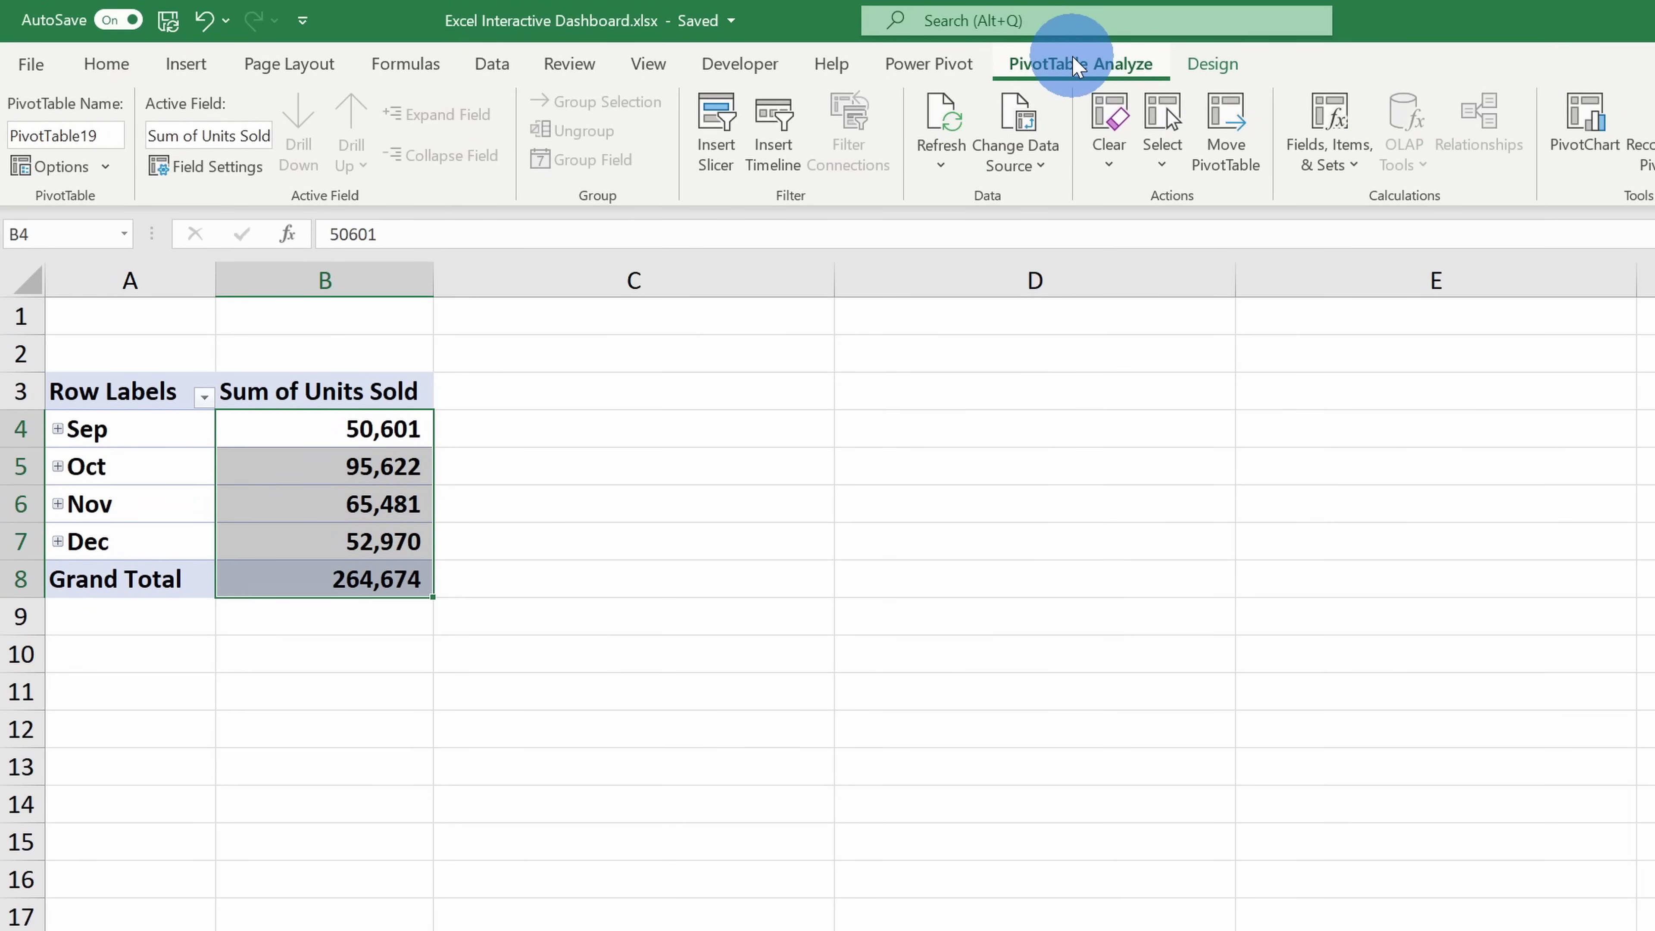
left_click(1590, 130)
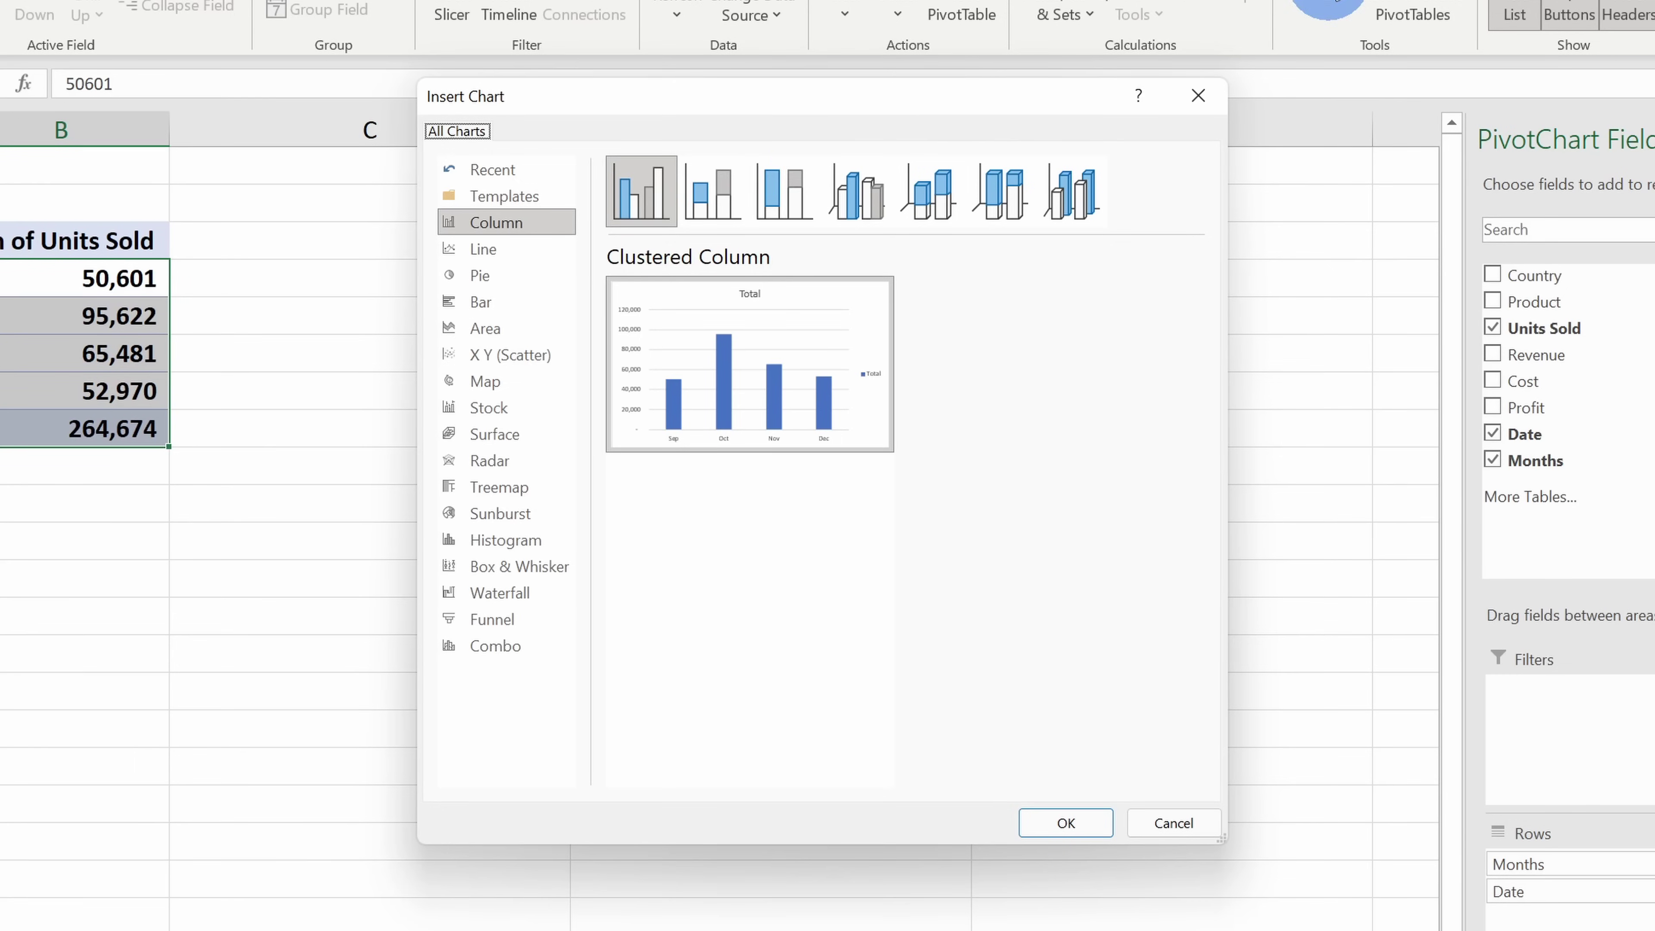
left_click(524, 260)
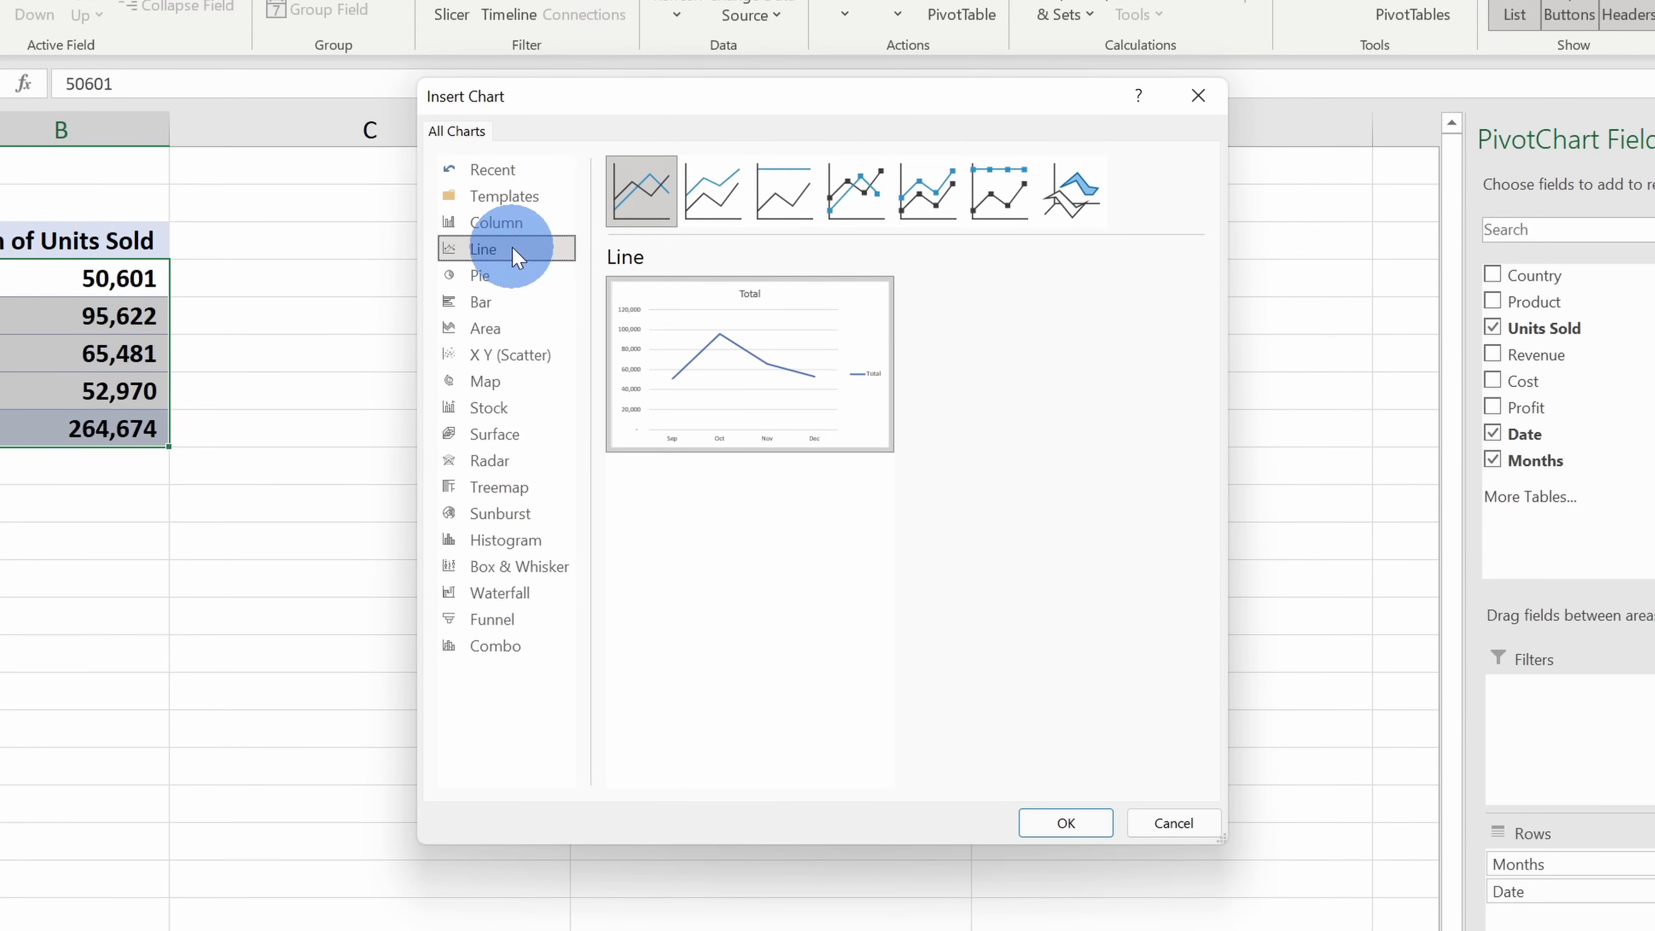
mouse_move(642, 191)
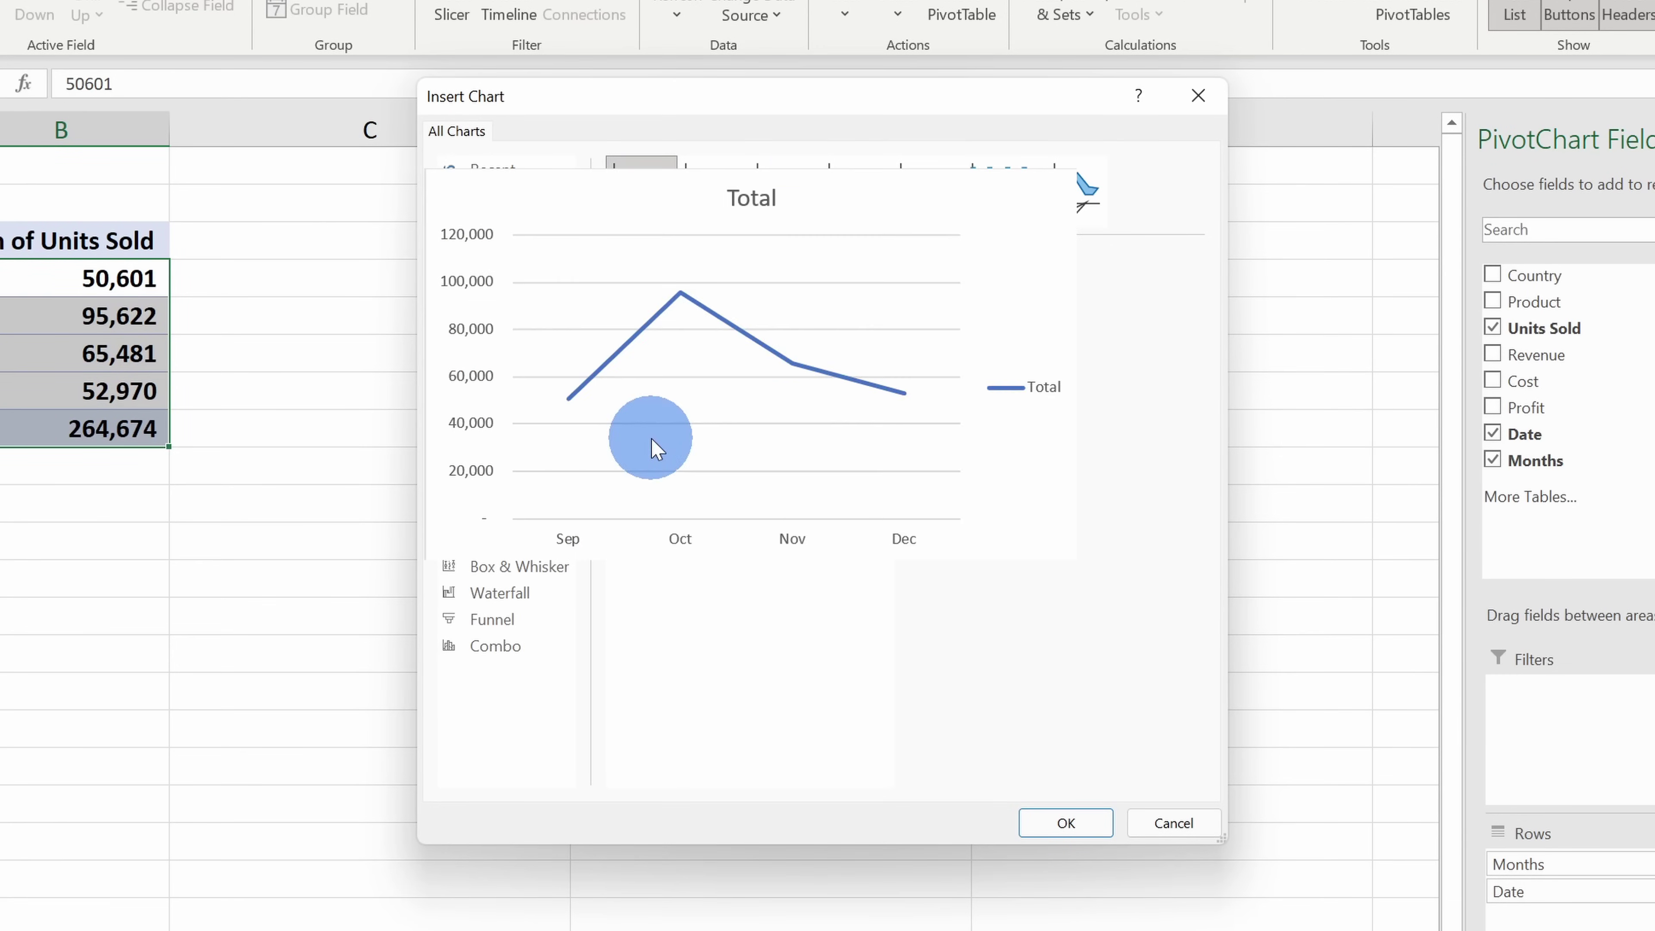
left_click(1084, 819)
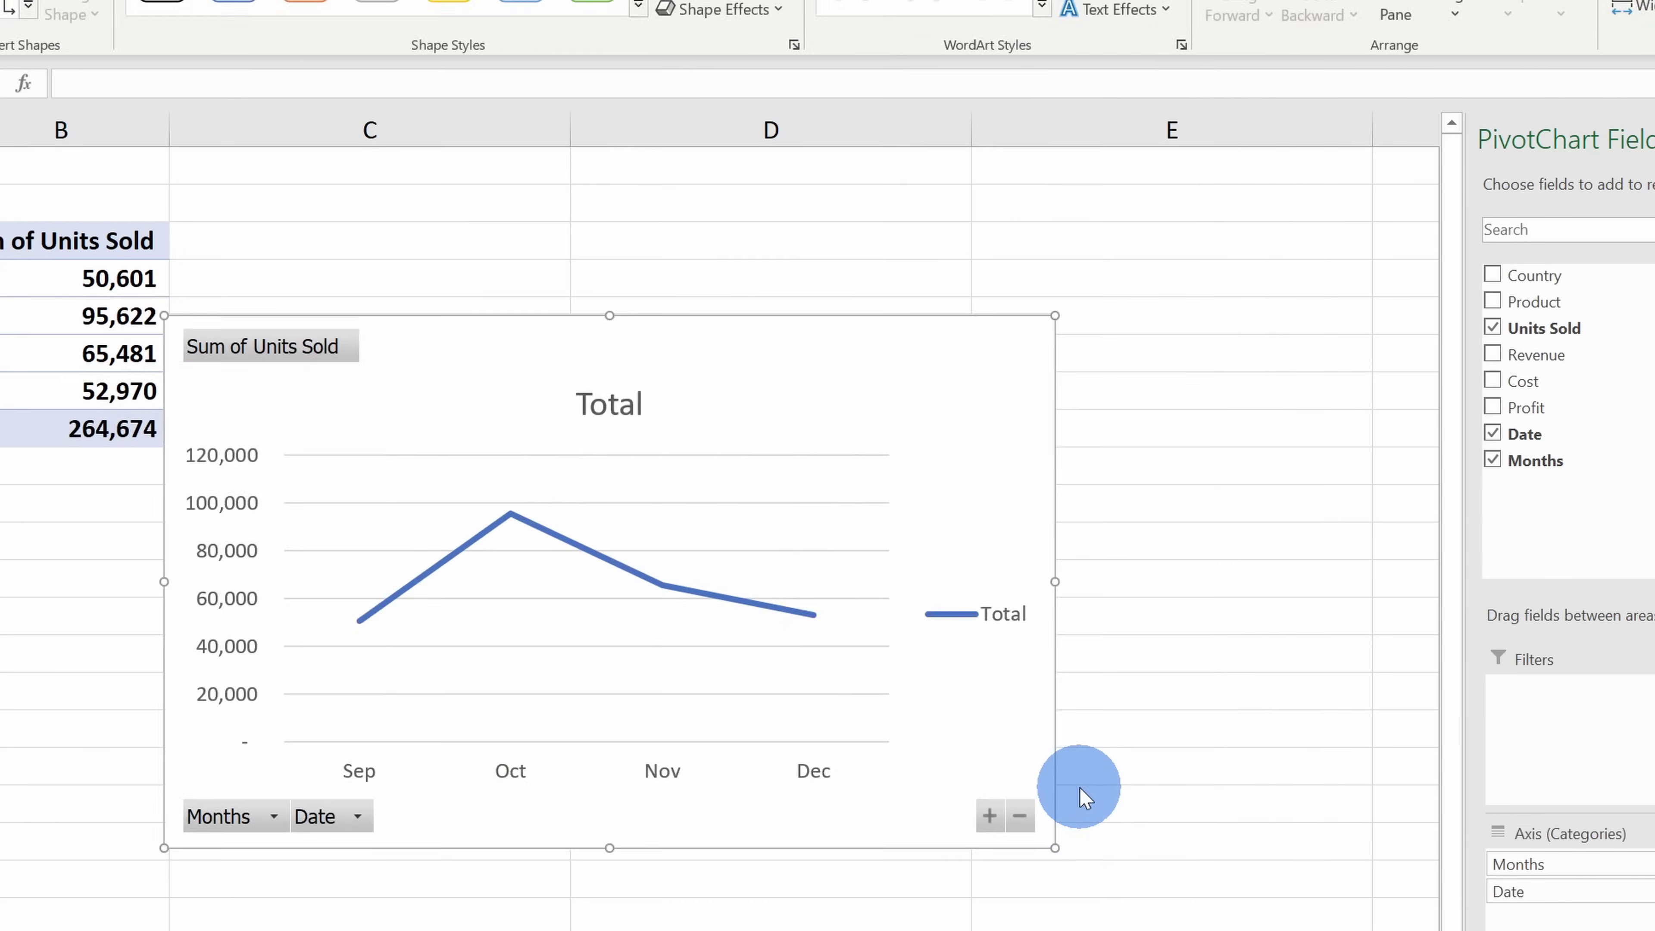
- Change the line chart's title to "Units sold each month"
left_click(854, 266)
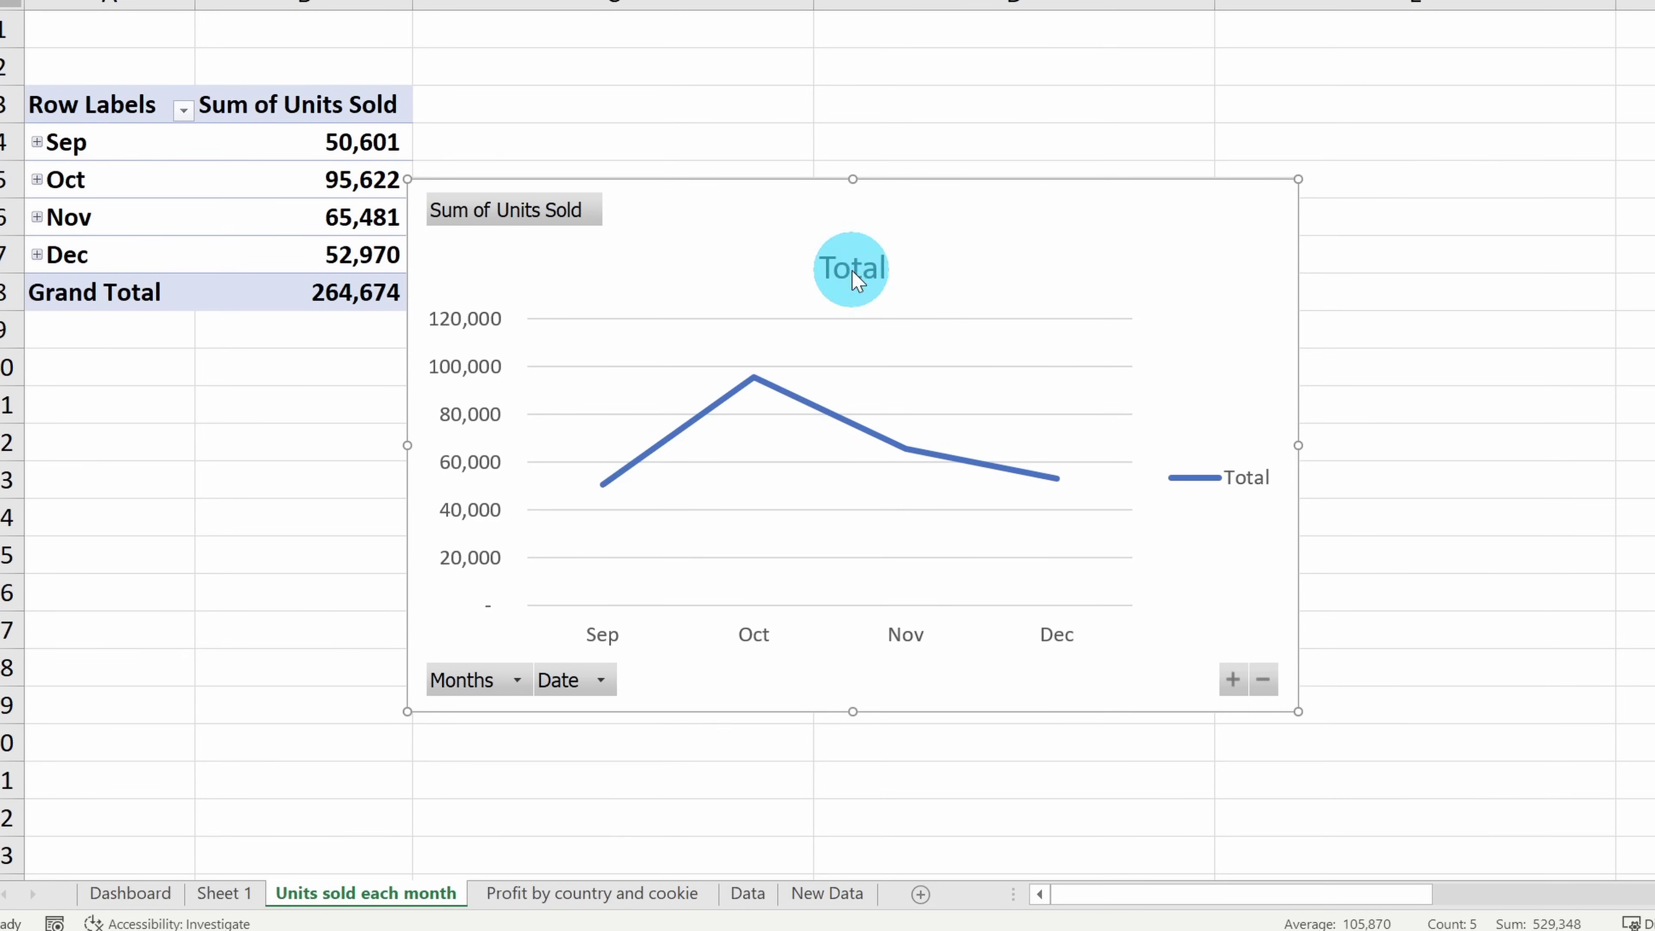
double_click(855, 266)
type("Units sold each month")
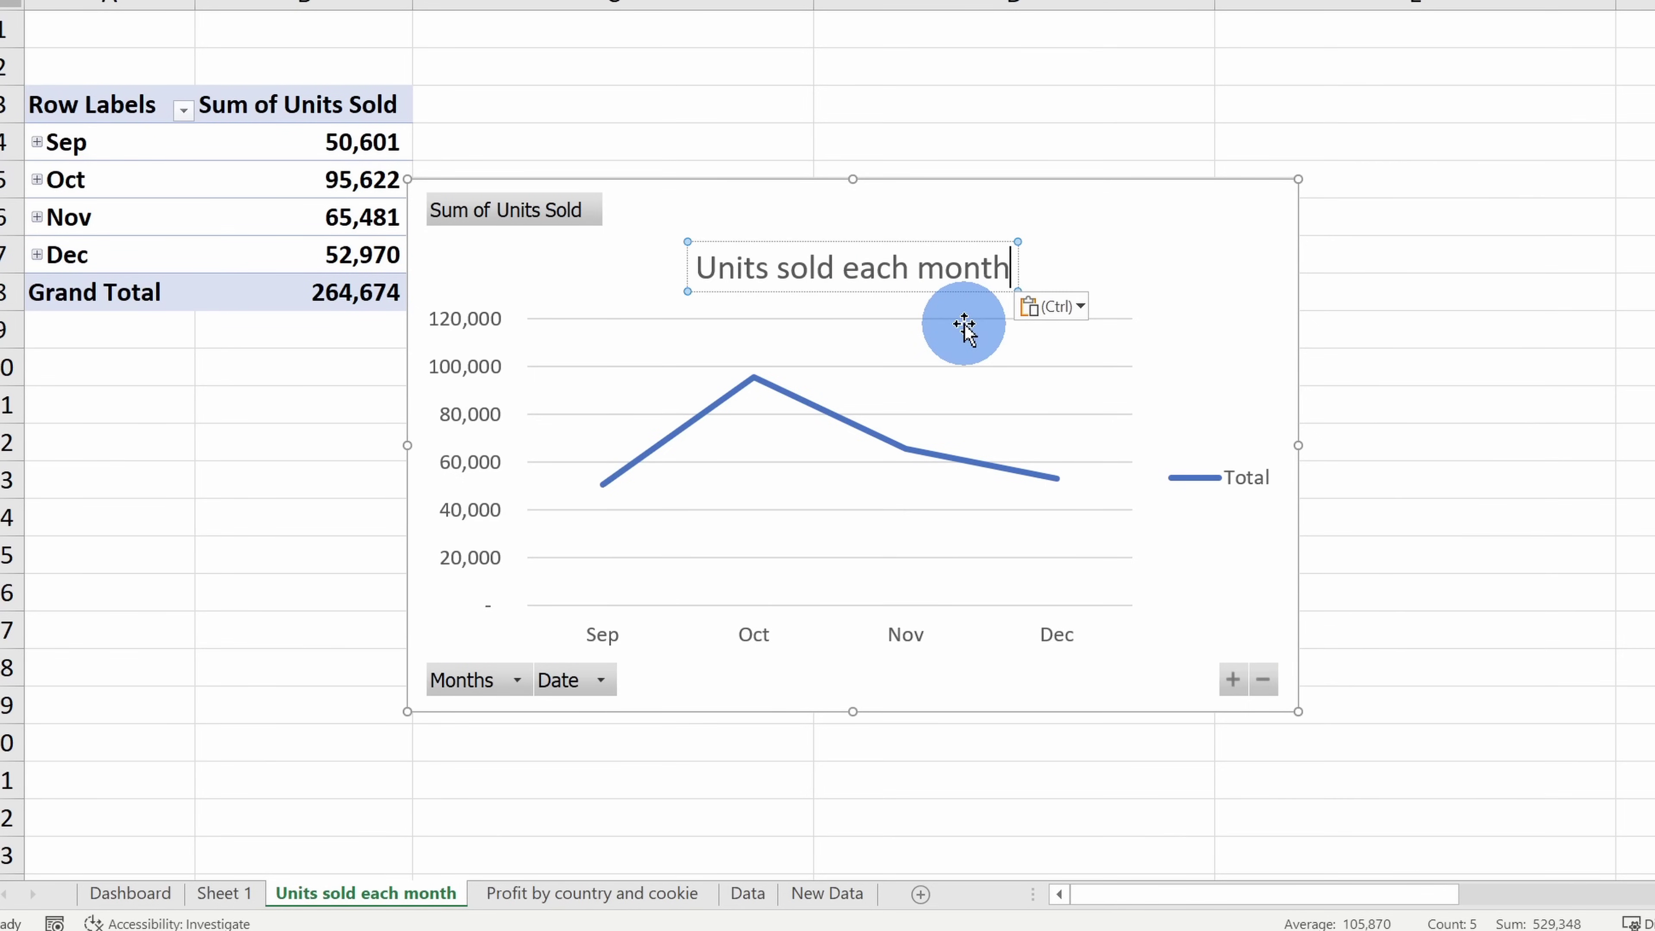
- Delete the legend from the units sold chart and hide all of its field buttons
left_click(1211, 482)
left_click(1244, 458)
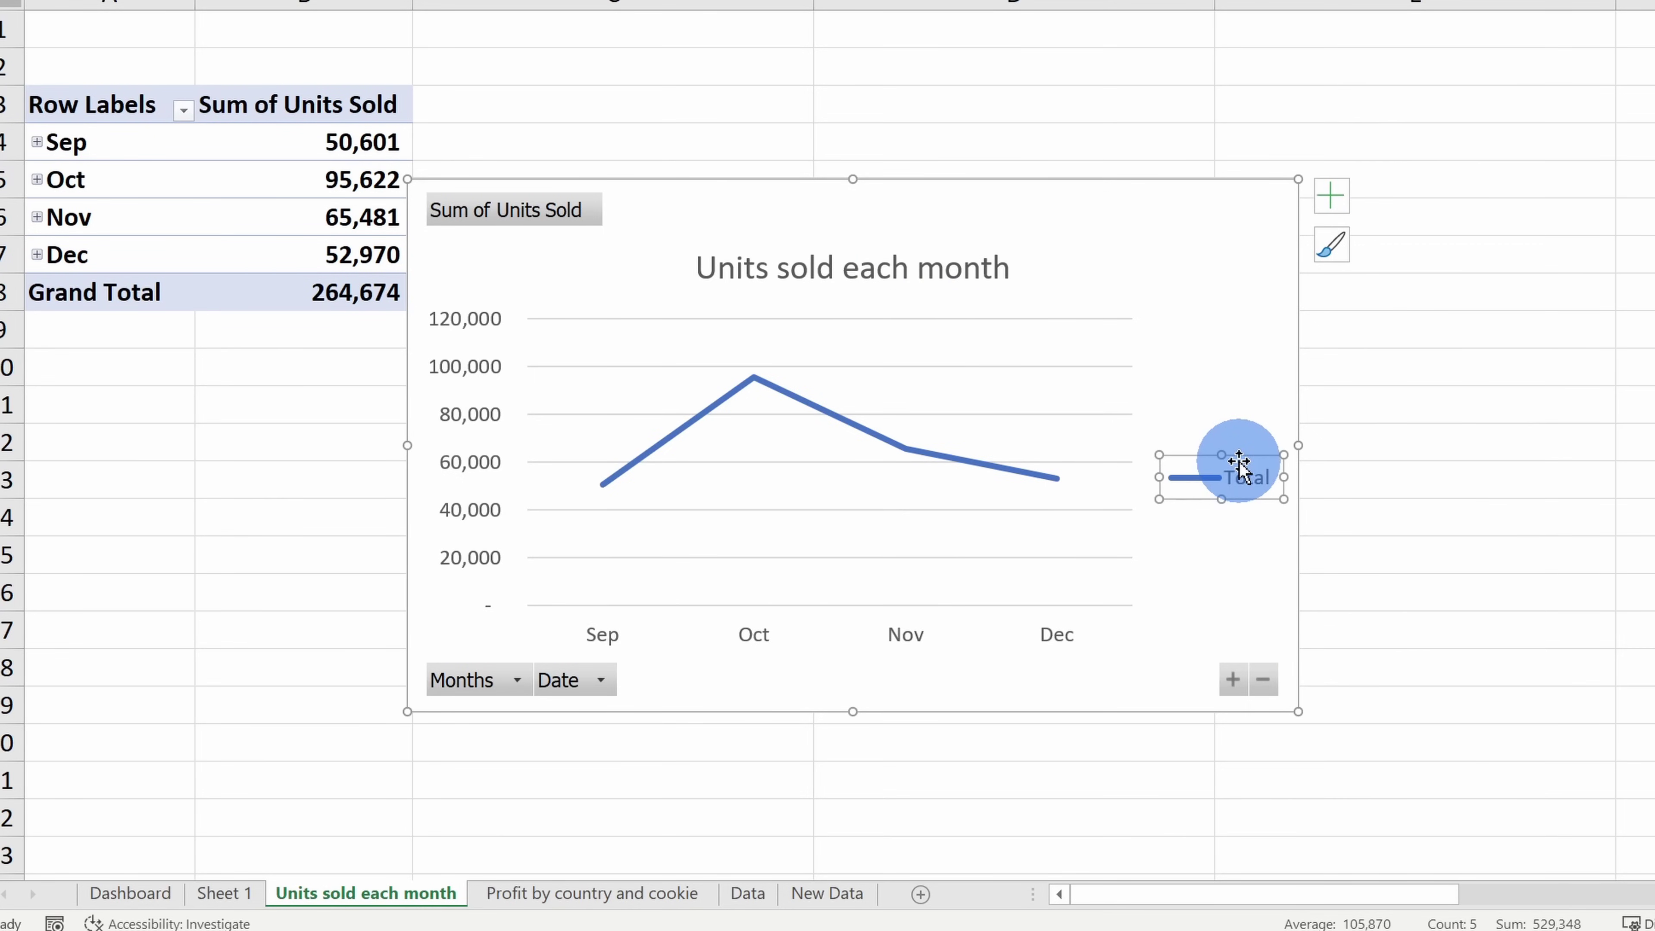
key("Delete")
key("Delete")
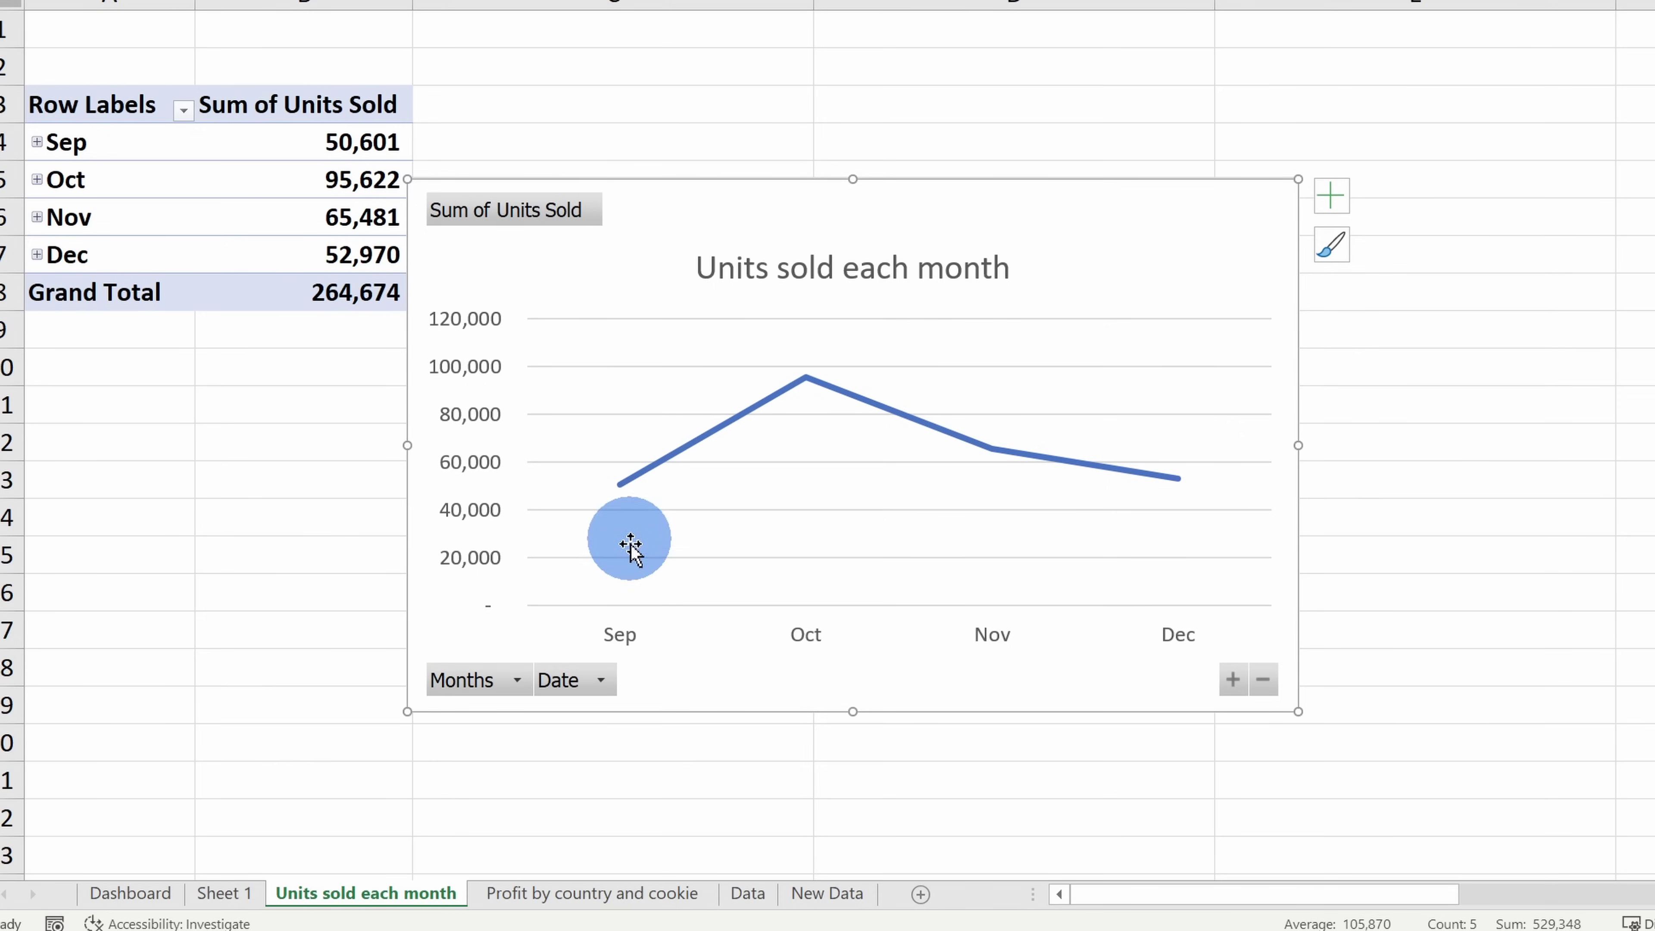
right_click(589, 681)
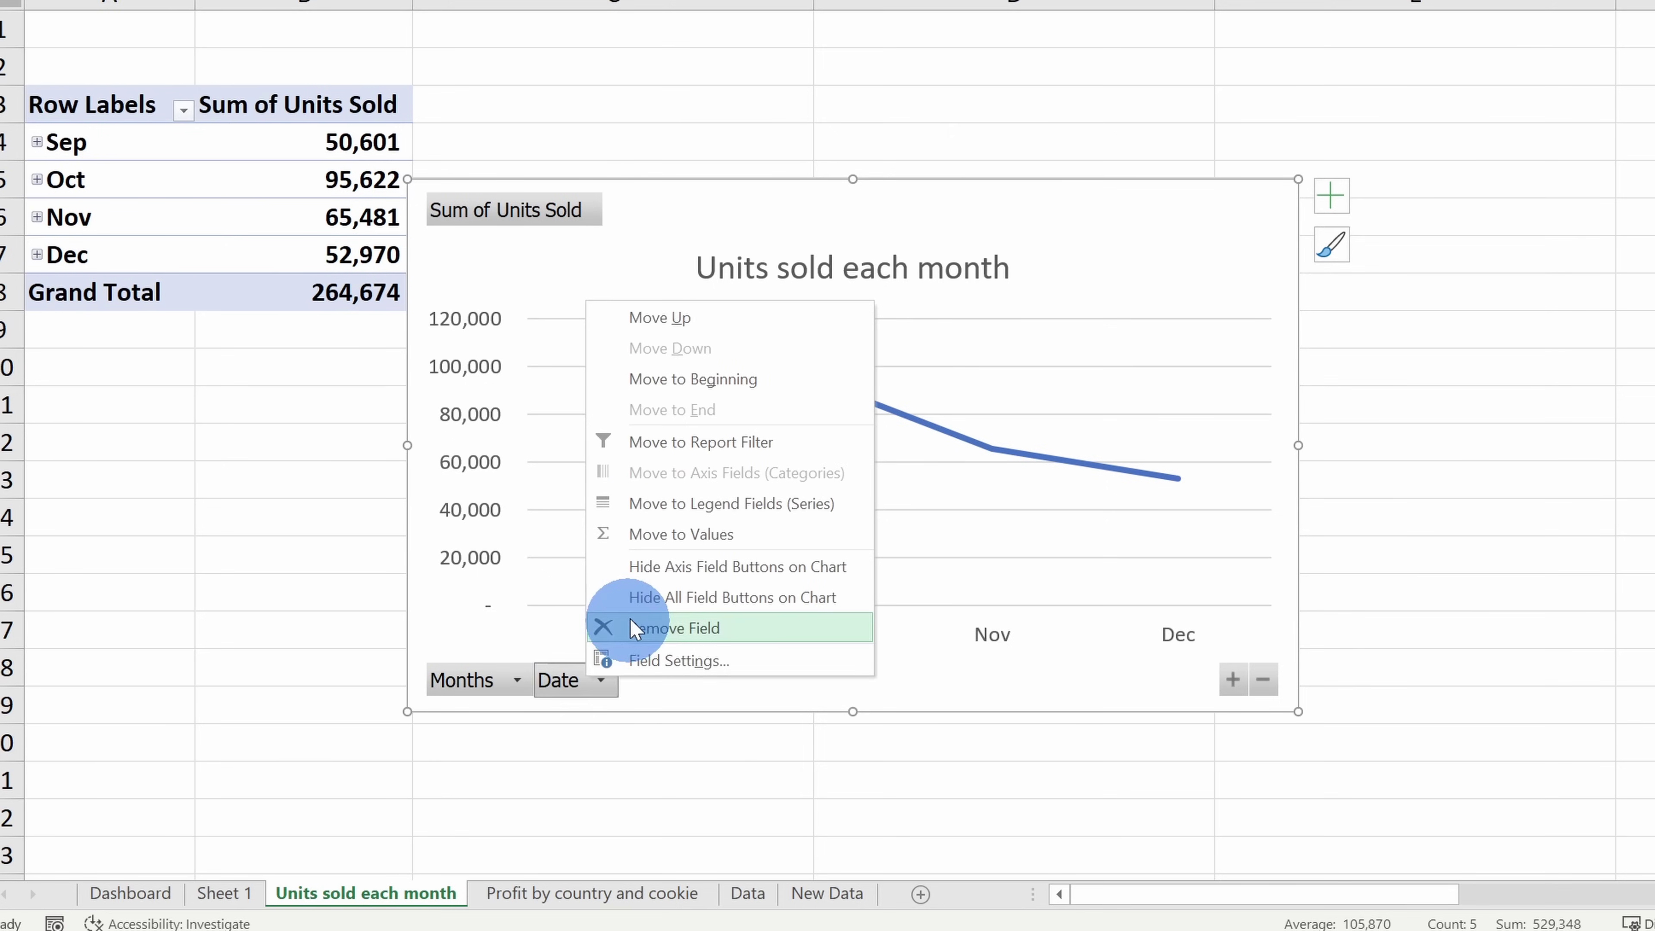
left_click(721, 597)
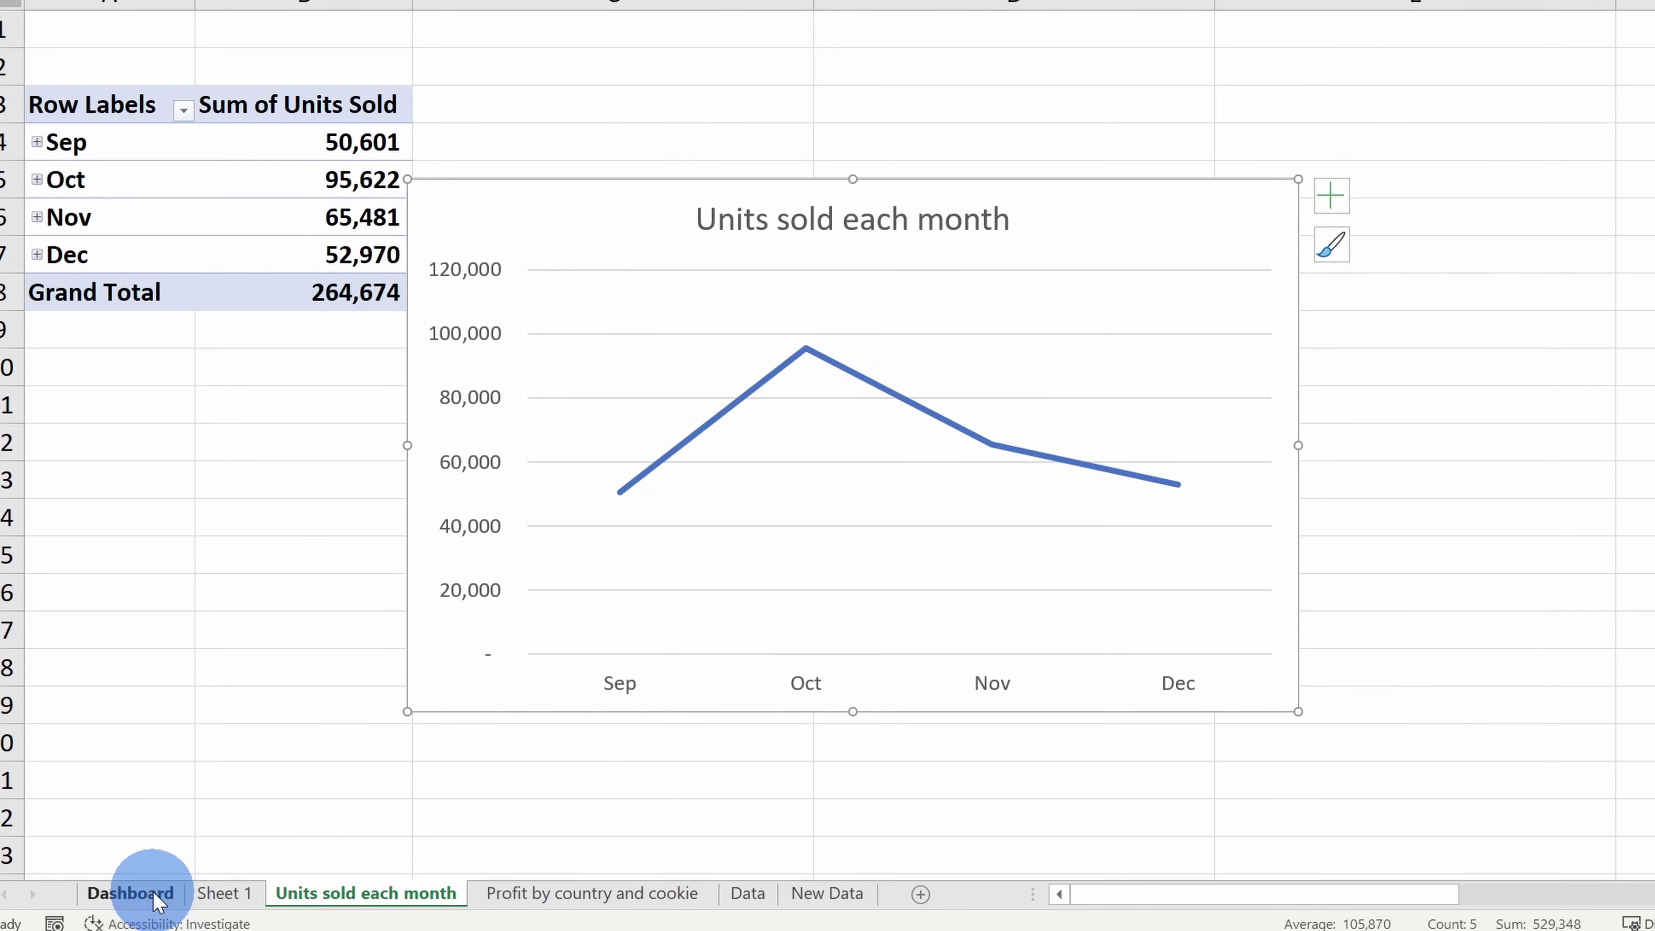
- Paste the units sold chart onto the Dashboard sheet, place it beside the profit chart starting at row 7, and shorten it to about row 16
left_click(155, 895)
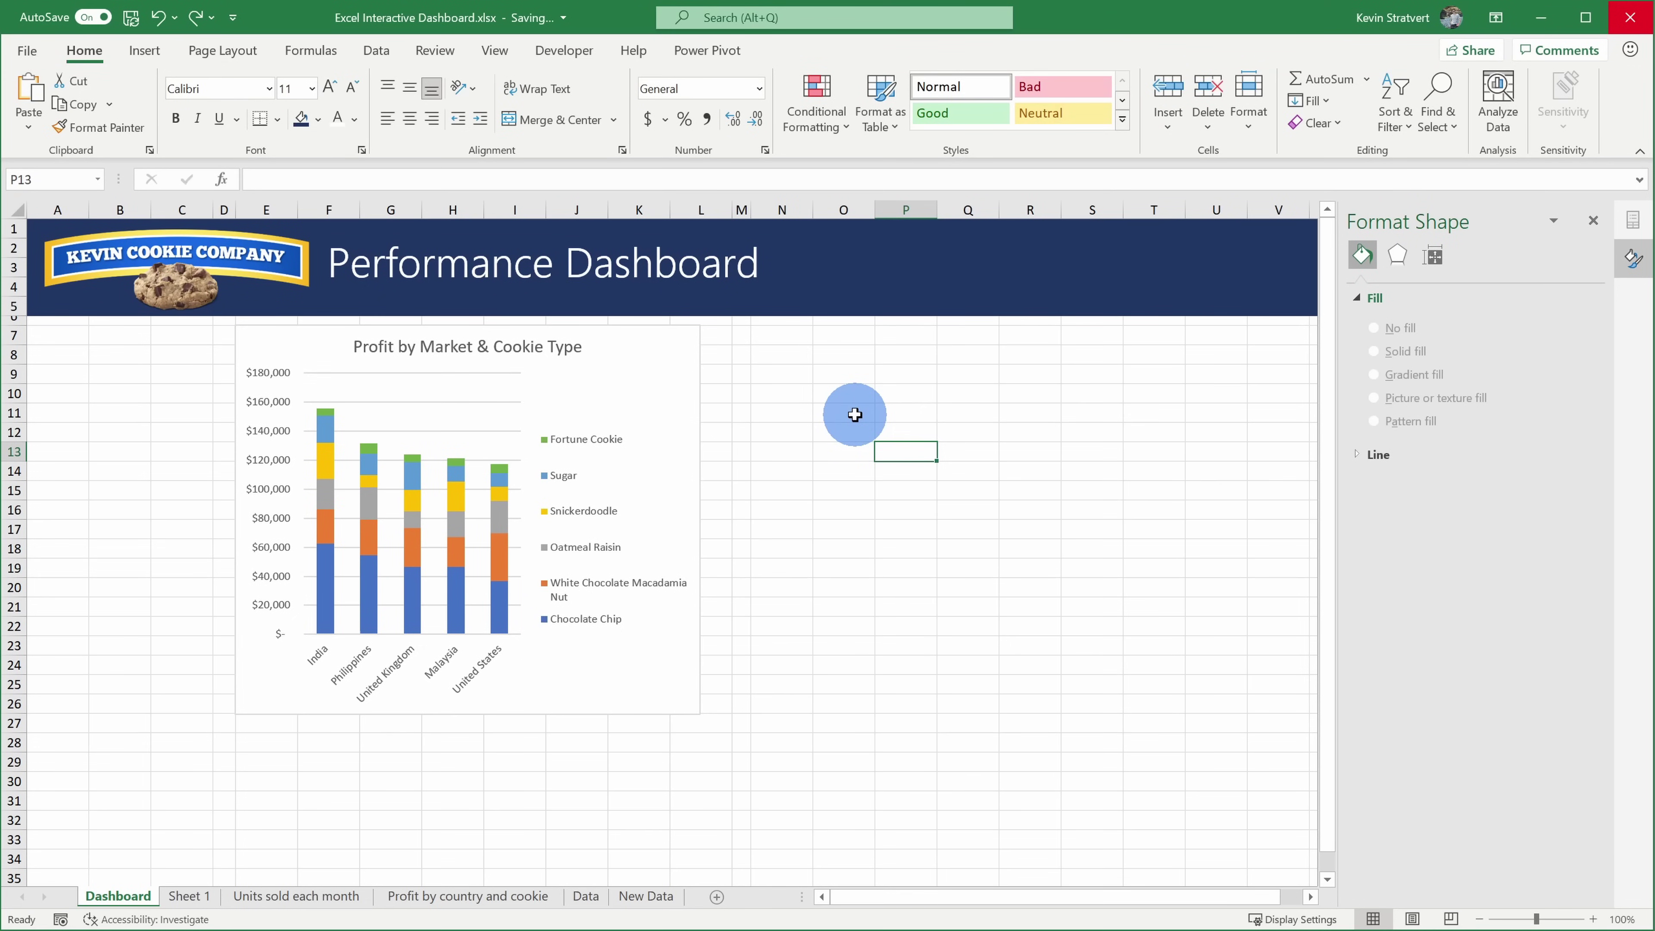
key("ctrl+v")
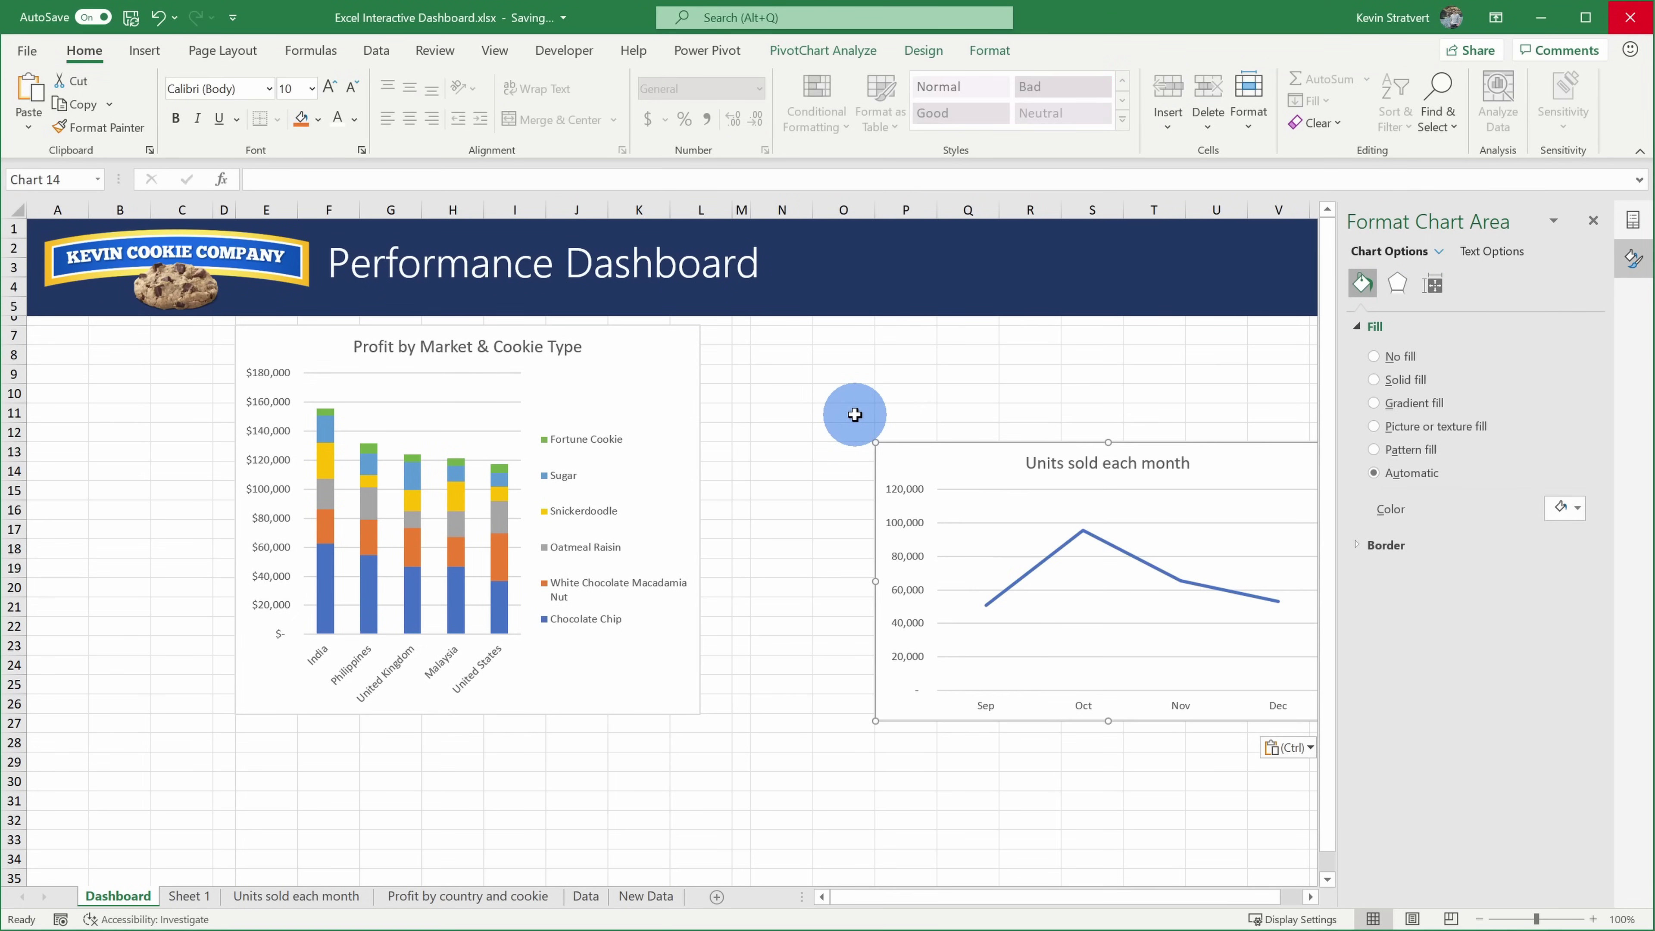
left_click_drag(960, 458, 803, 346)
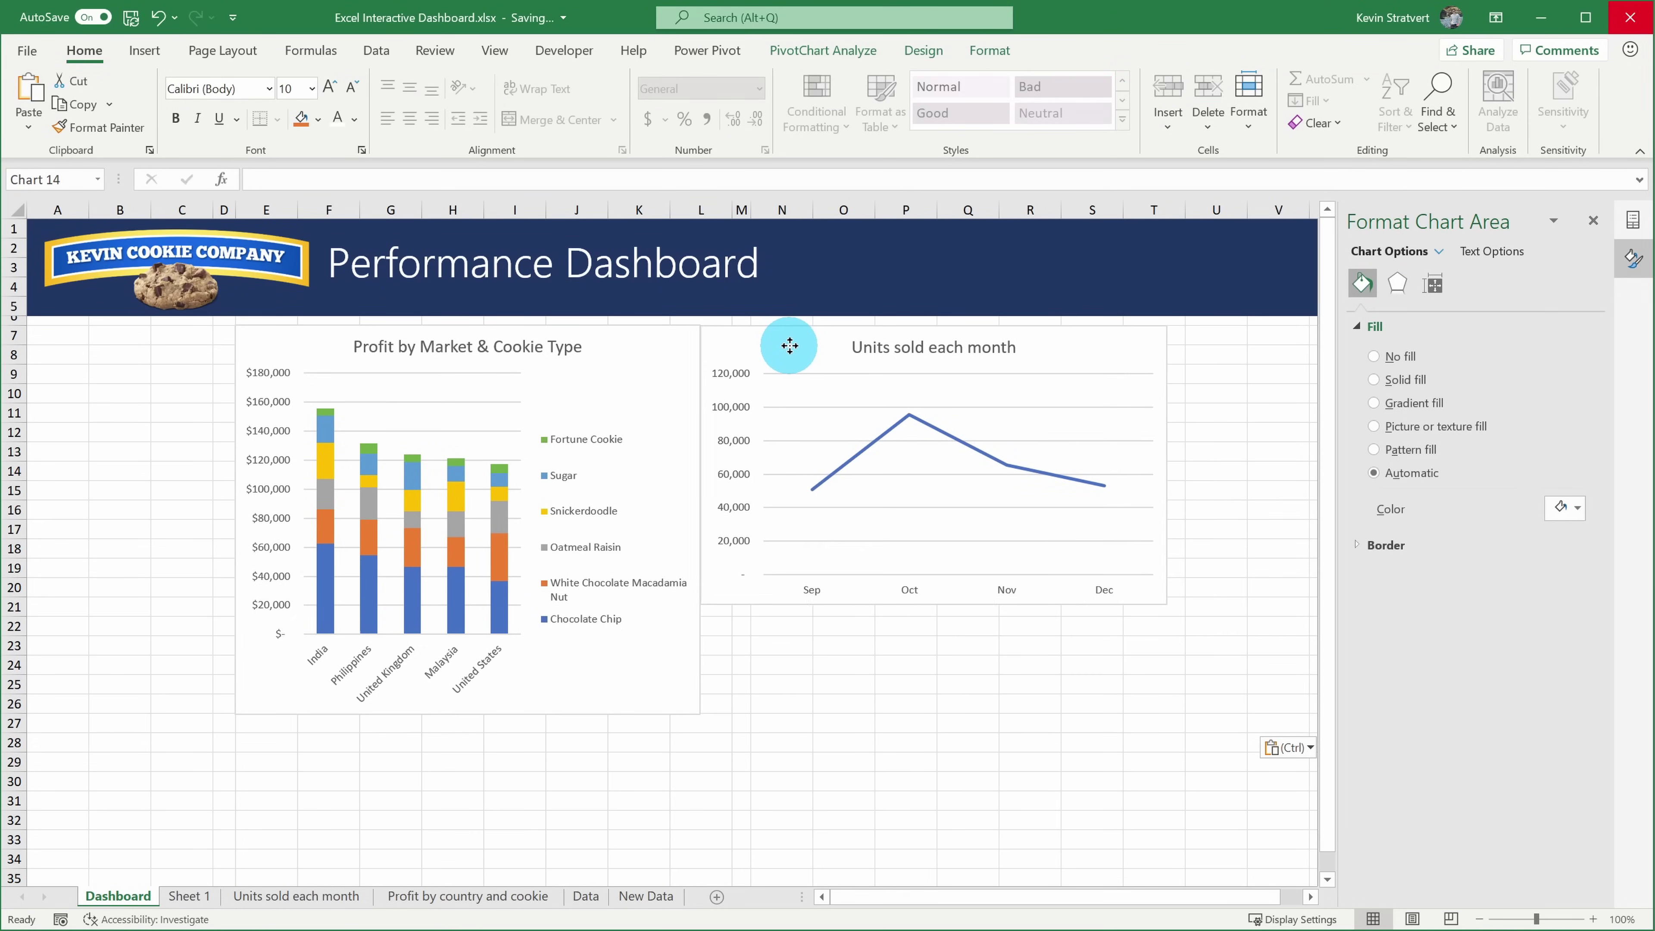
left_click_drag(951, 604, 953, 512)
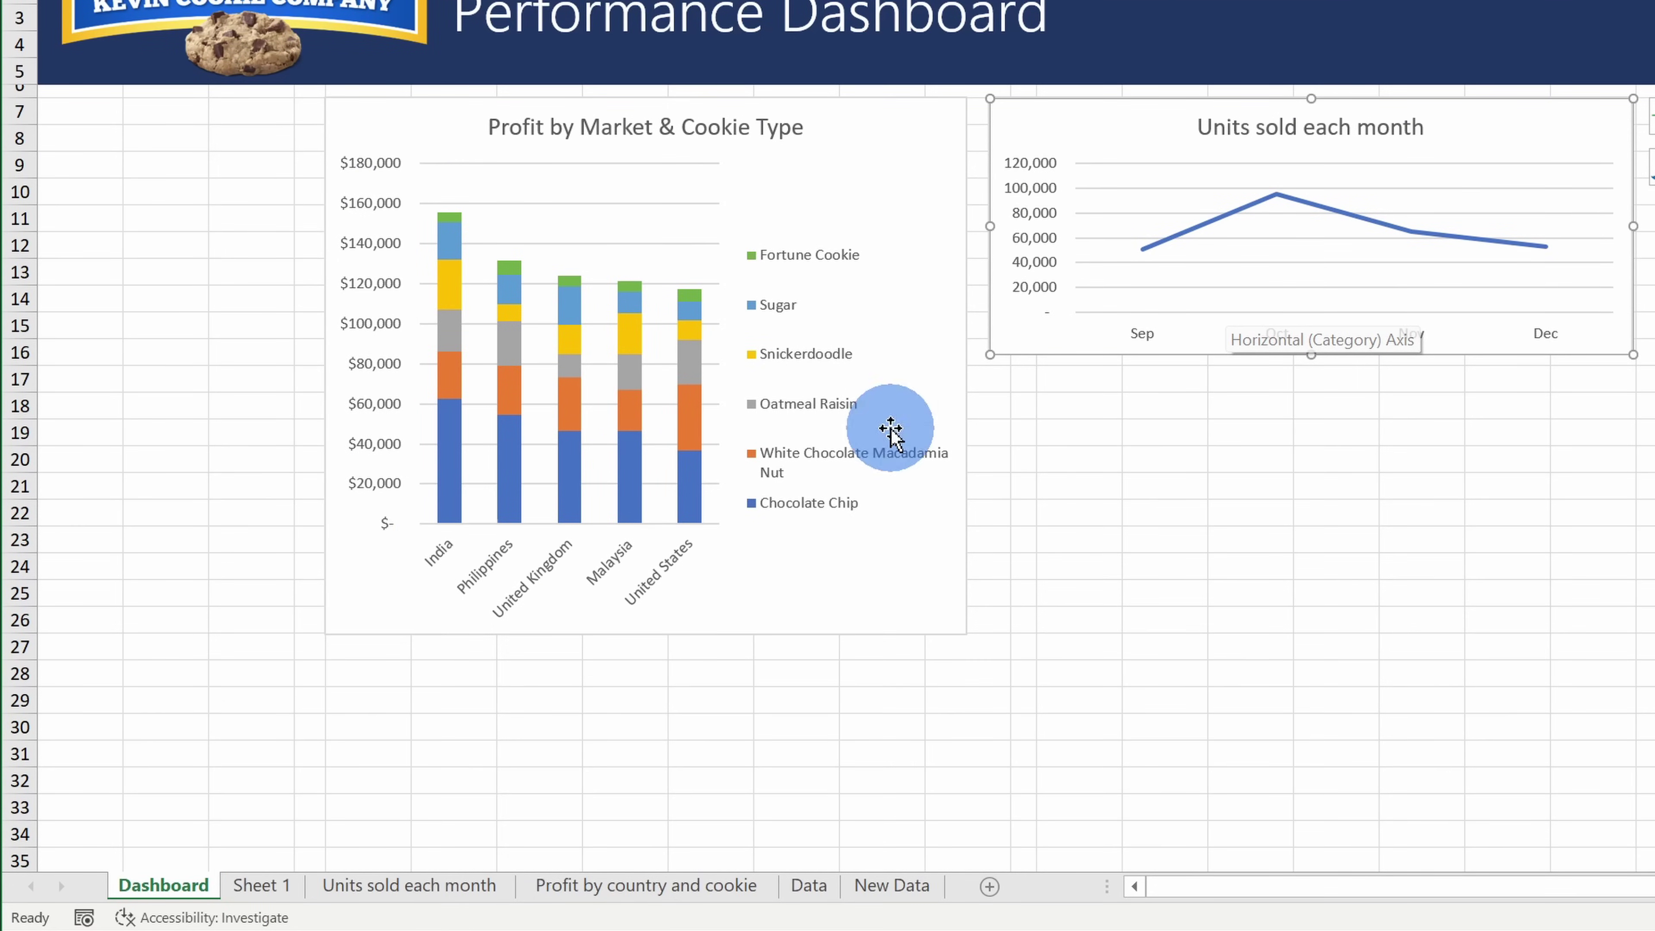
- Rename the Sheet 1 worksheet as "Profit by month"
right_click(277, 888)
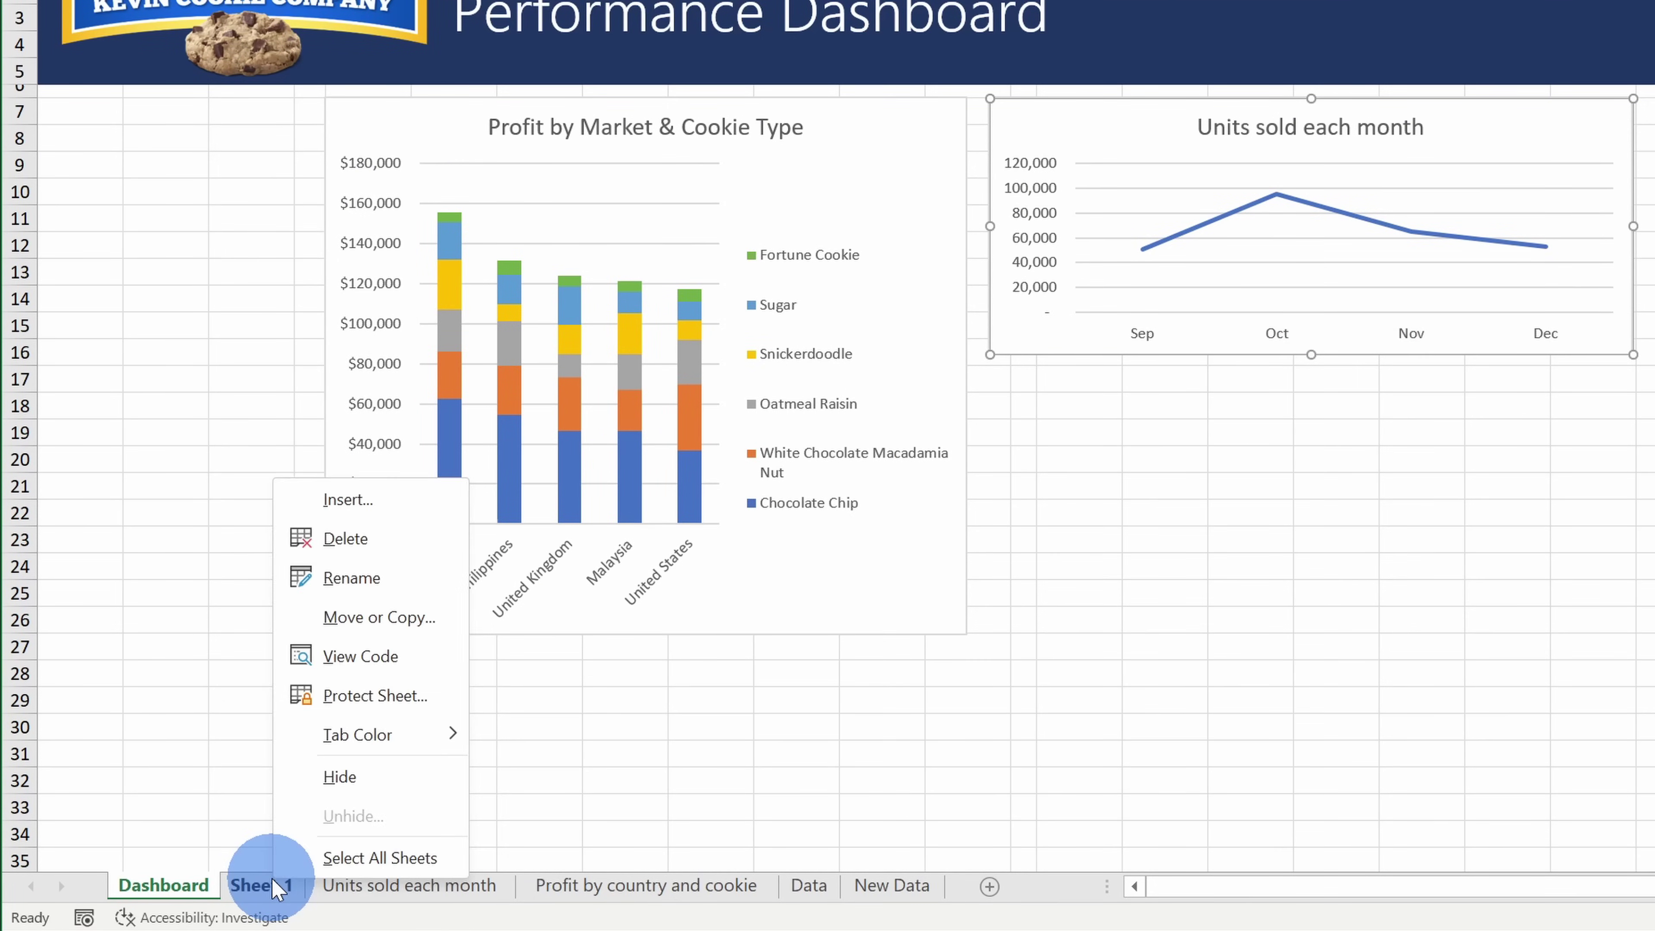
left_click(384, 590)
type("Profit by month")
key("Return")
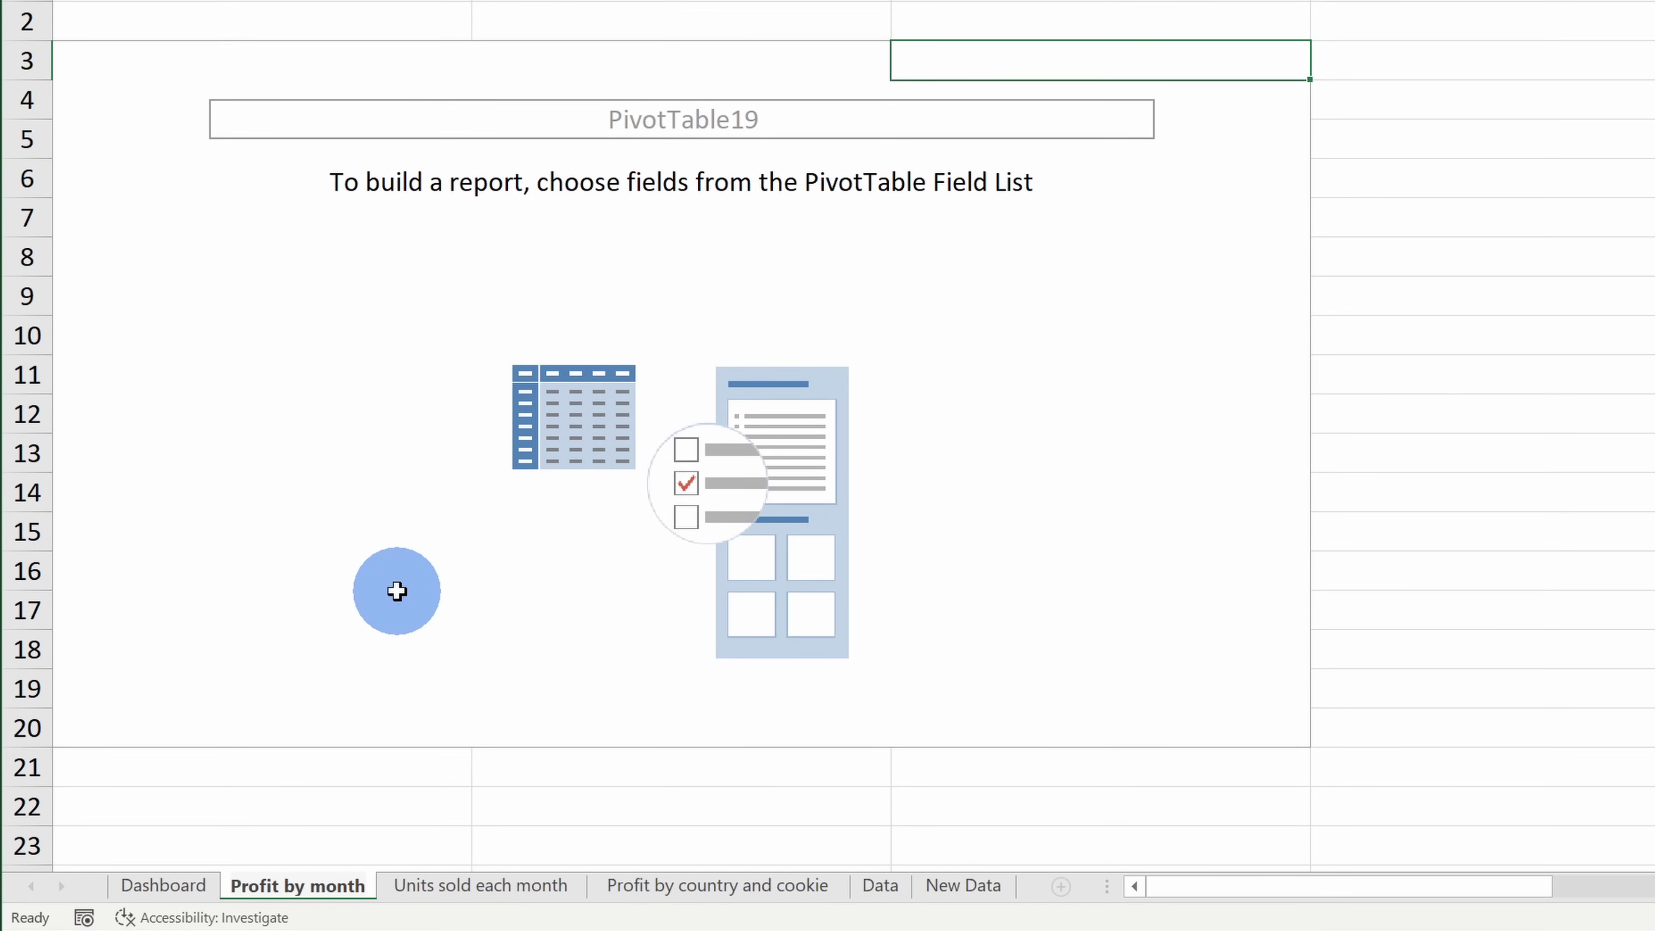
- Build the Profit by month PivotTable with Months in Rows and Profit in Values
left_click(749, 404)
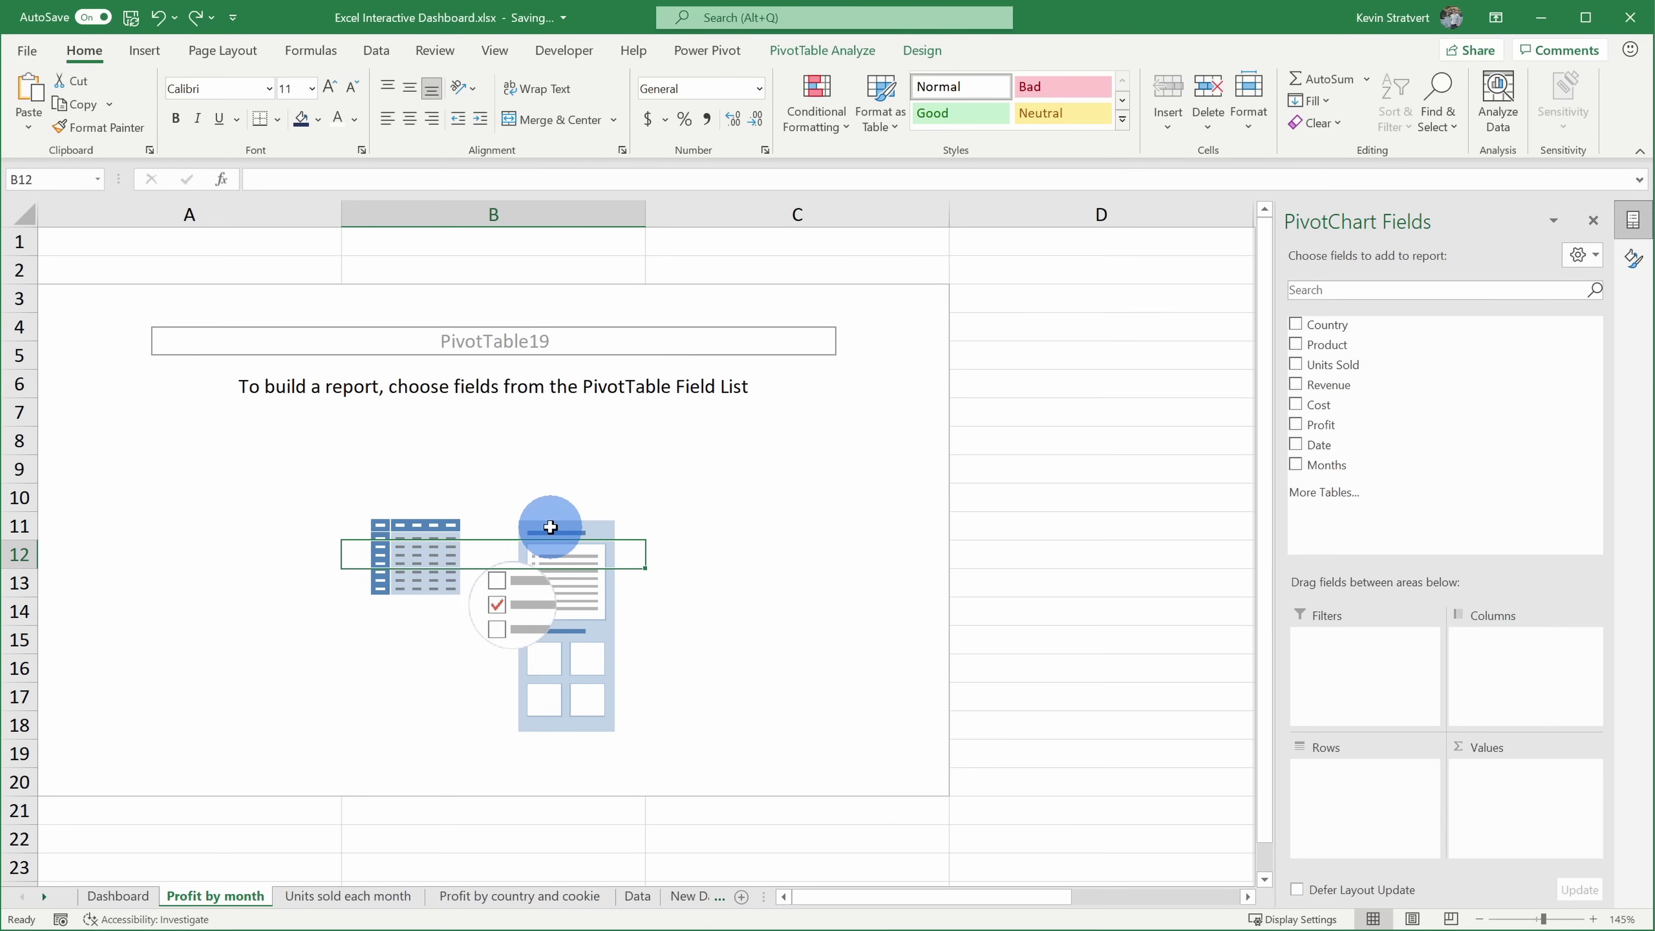
left_click_drag(1342, 464, 1360, 780)
left_click_drag(1353, 425, 1504, 788)
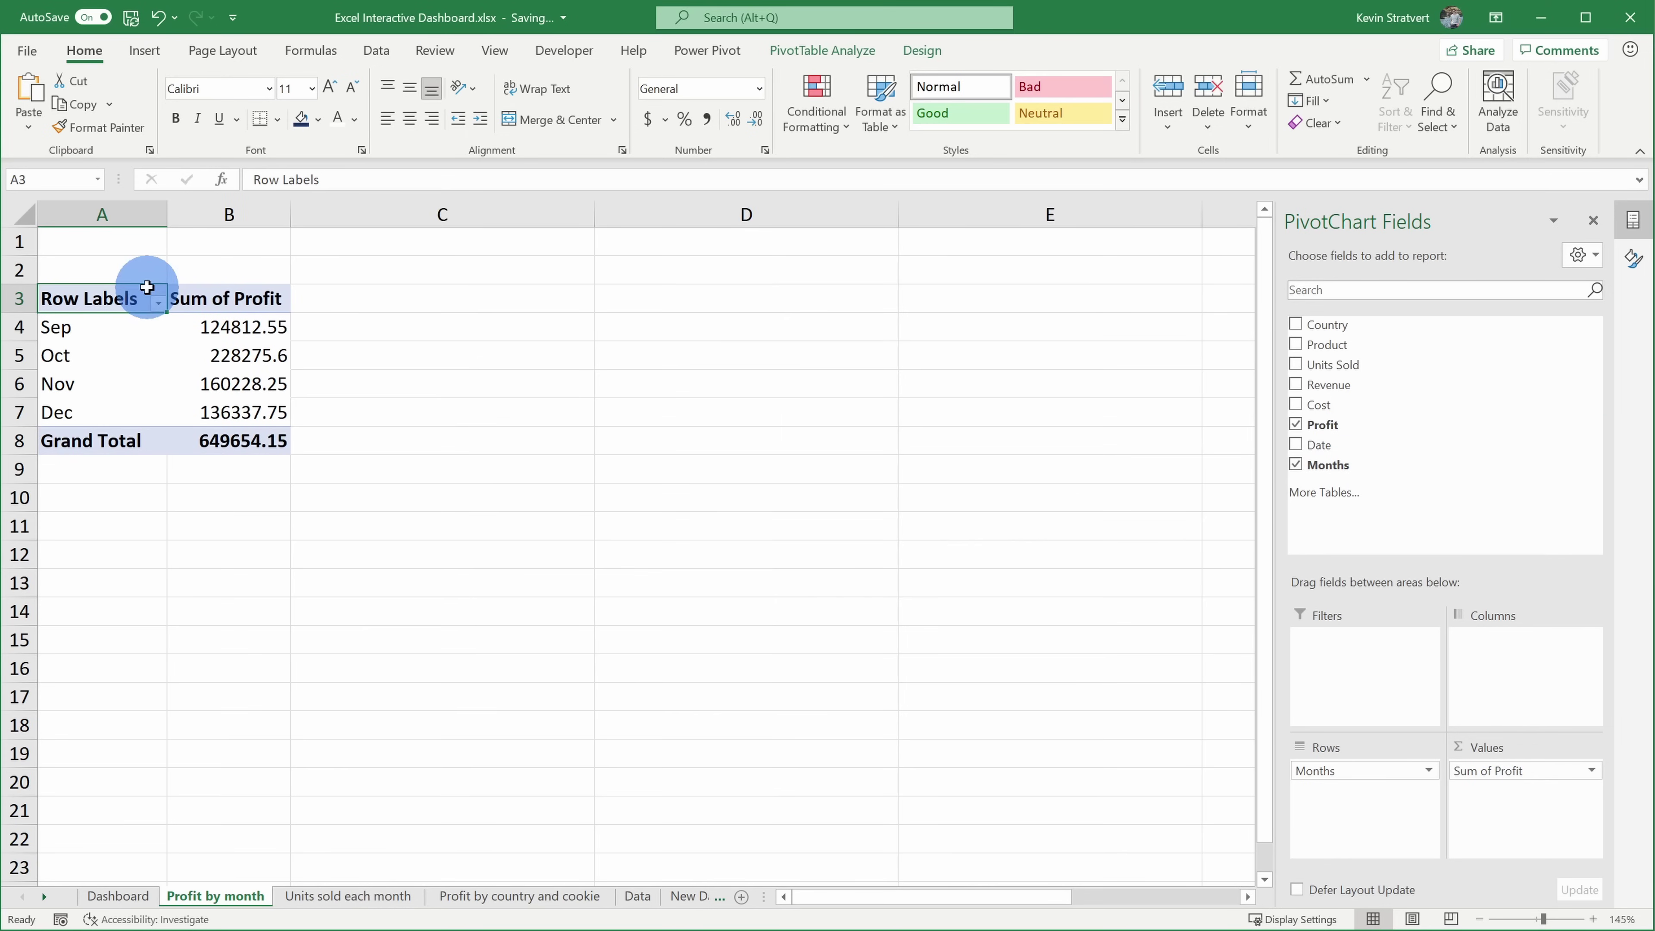
- Format the Sum of Profit values, including the grand total, as dollar accounting amounts with no decimal places
scroll(78, 262, "up", 5)
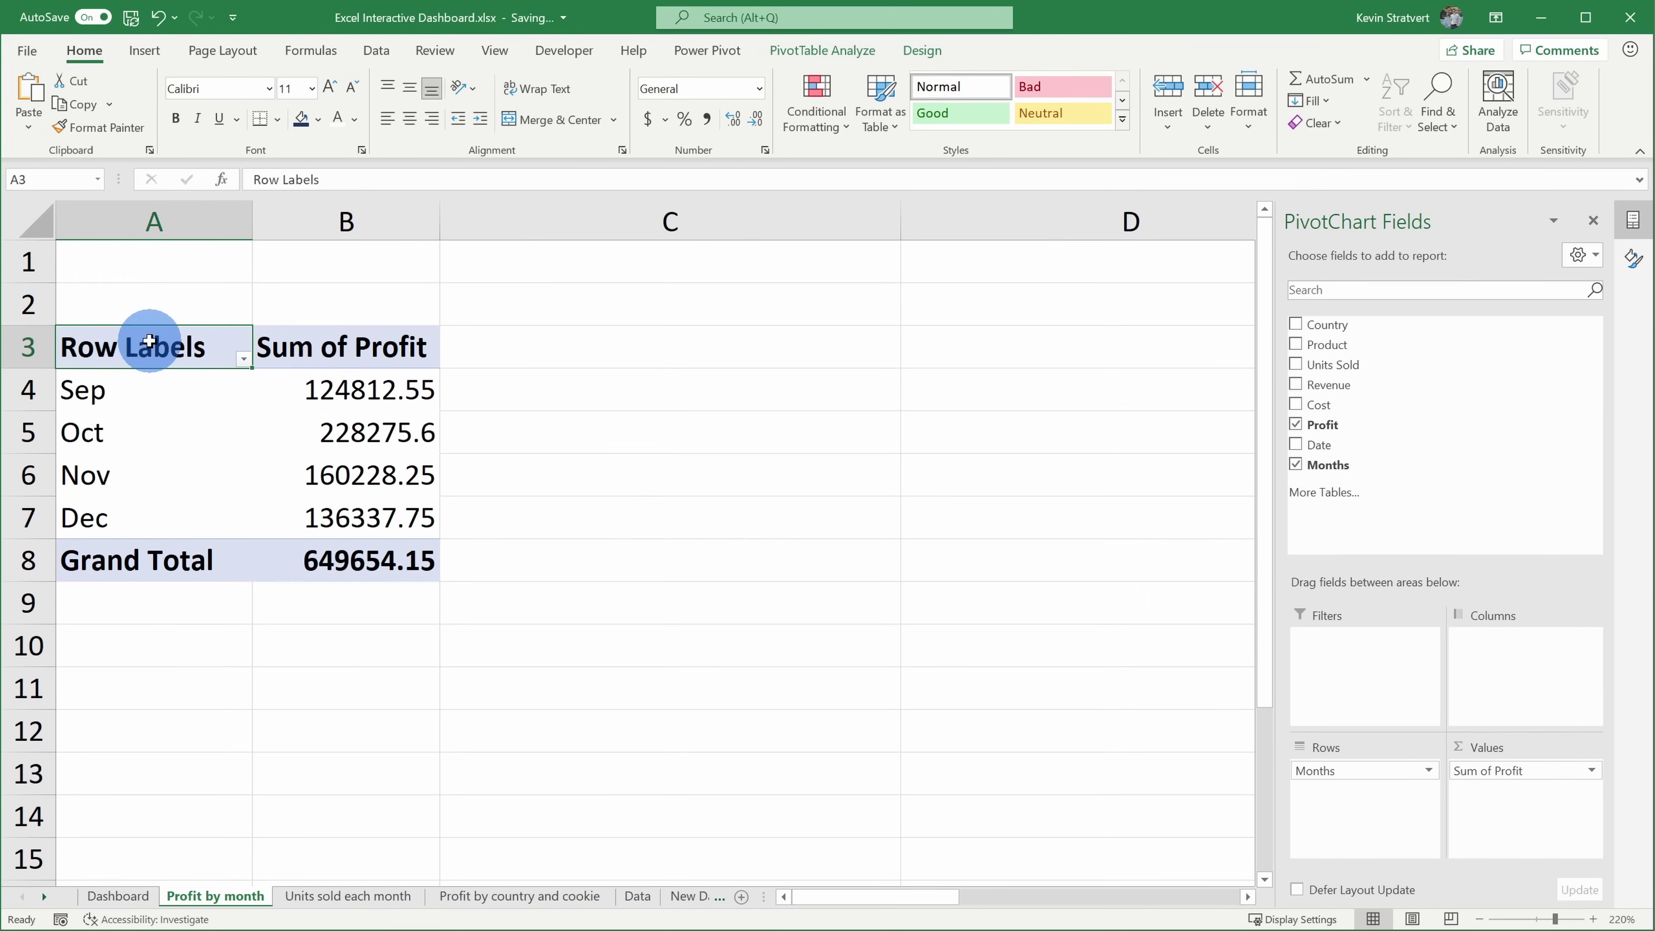
mouse_move(337, 550)
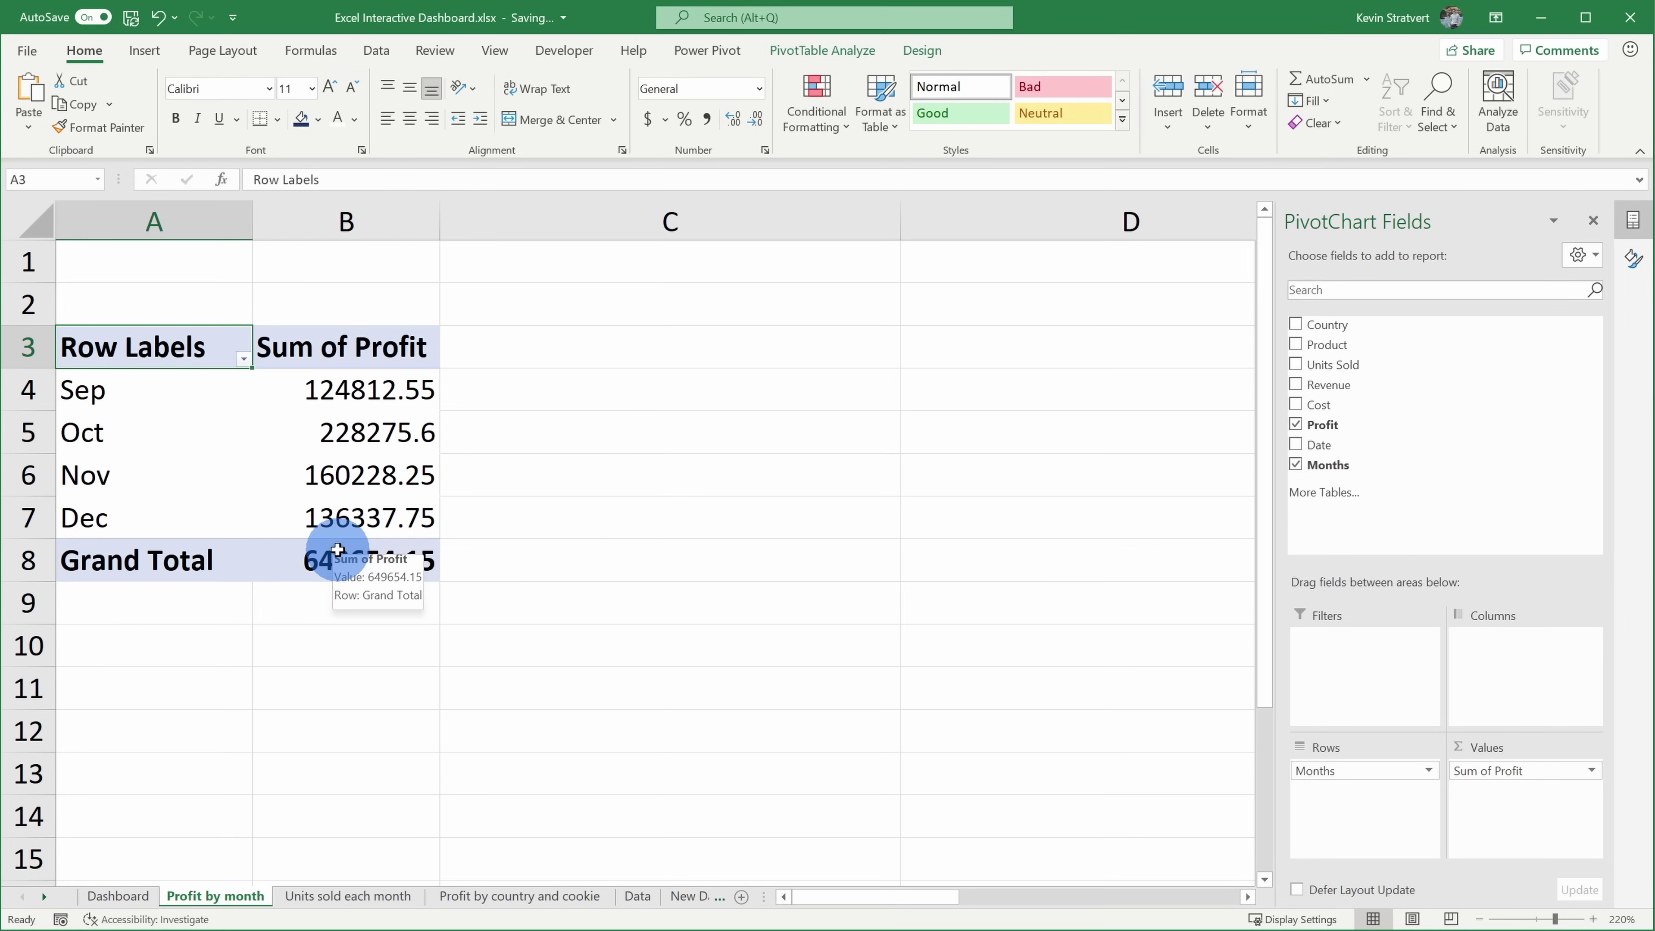
left_click_drag(332, 392, 362, 560)
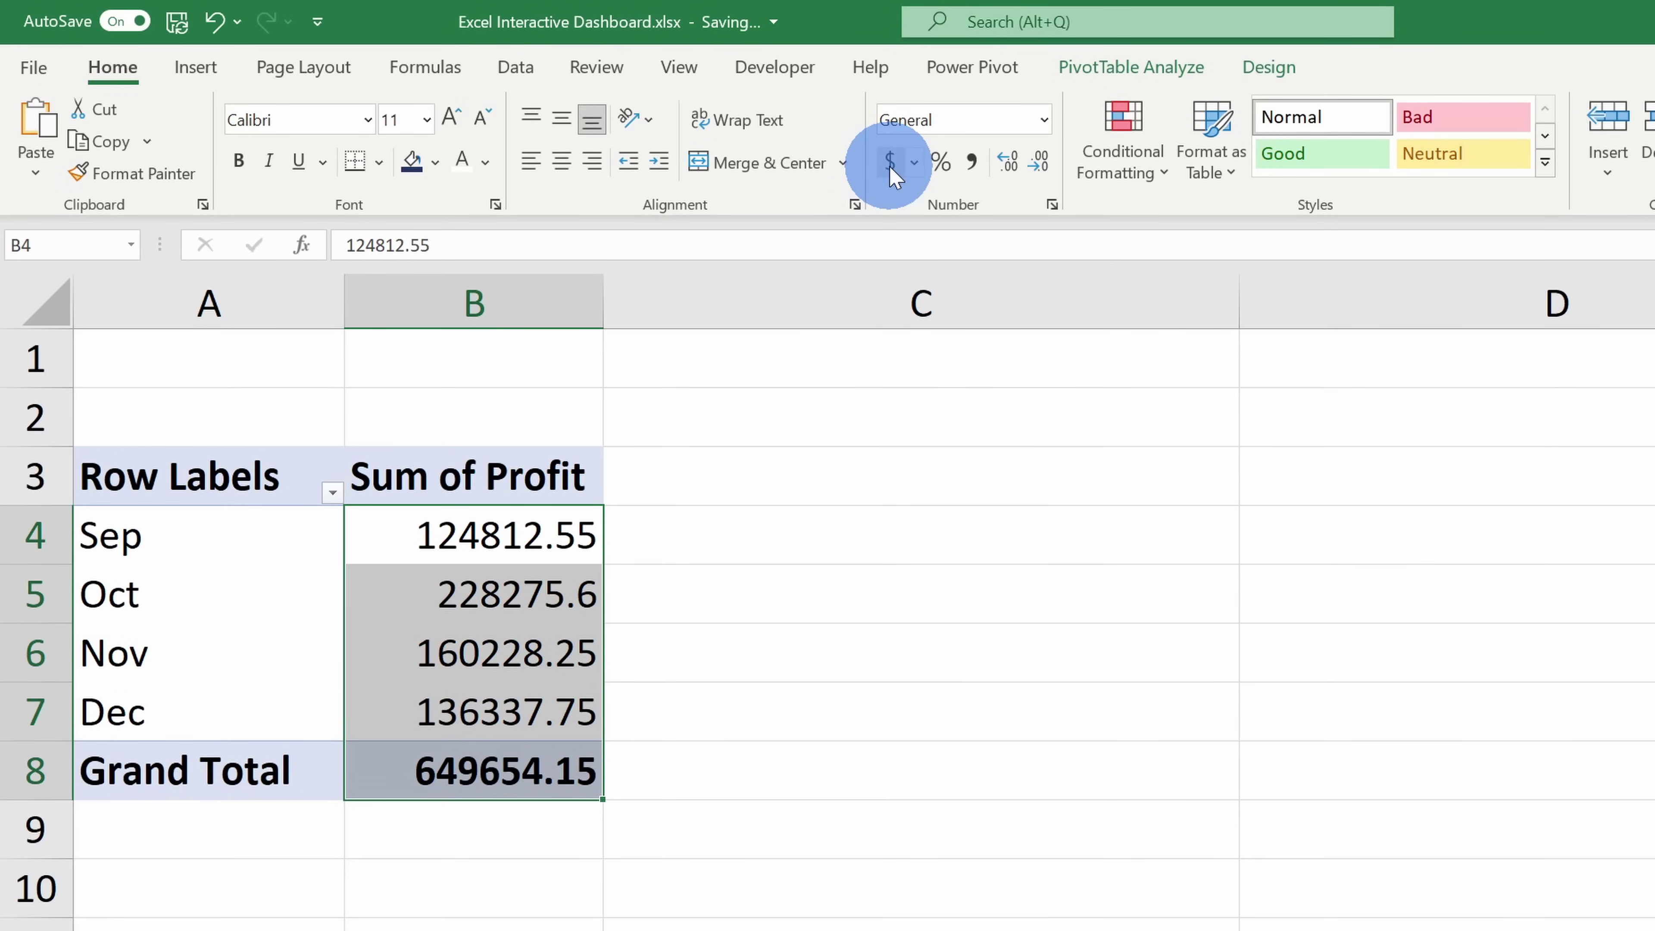
left_click(890, 161)
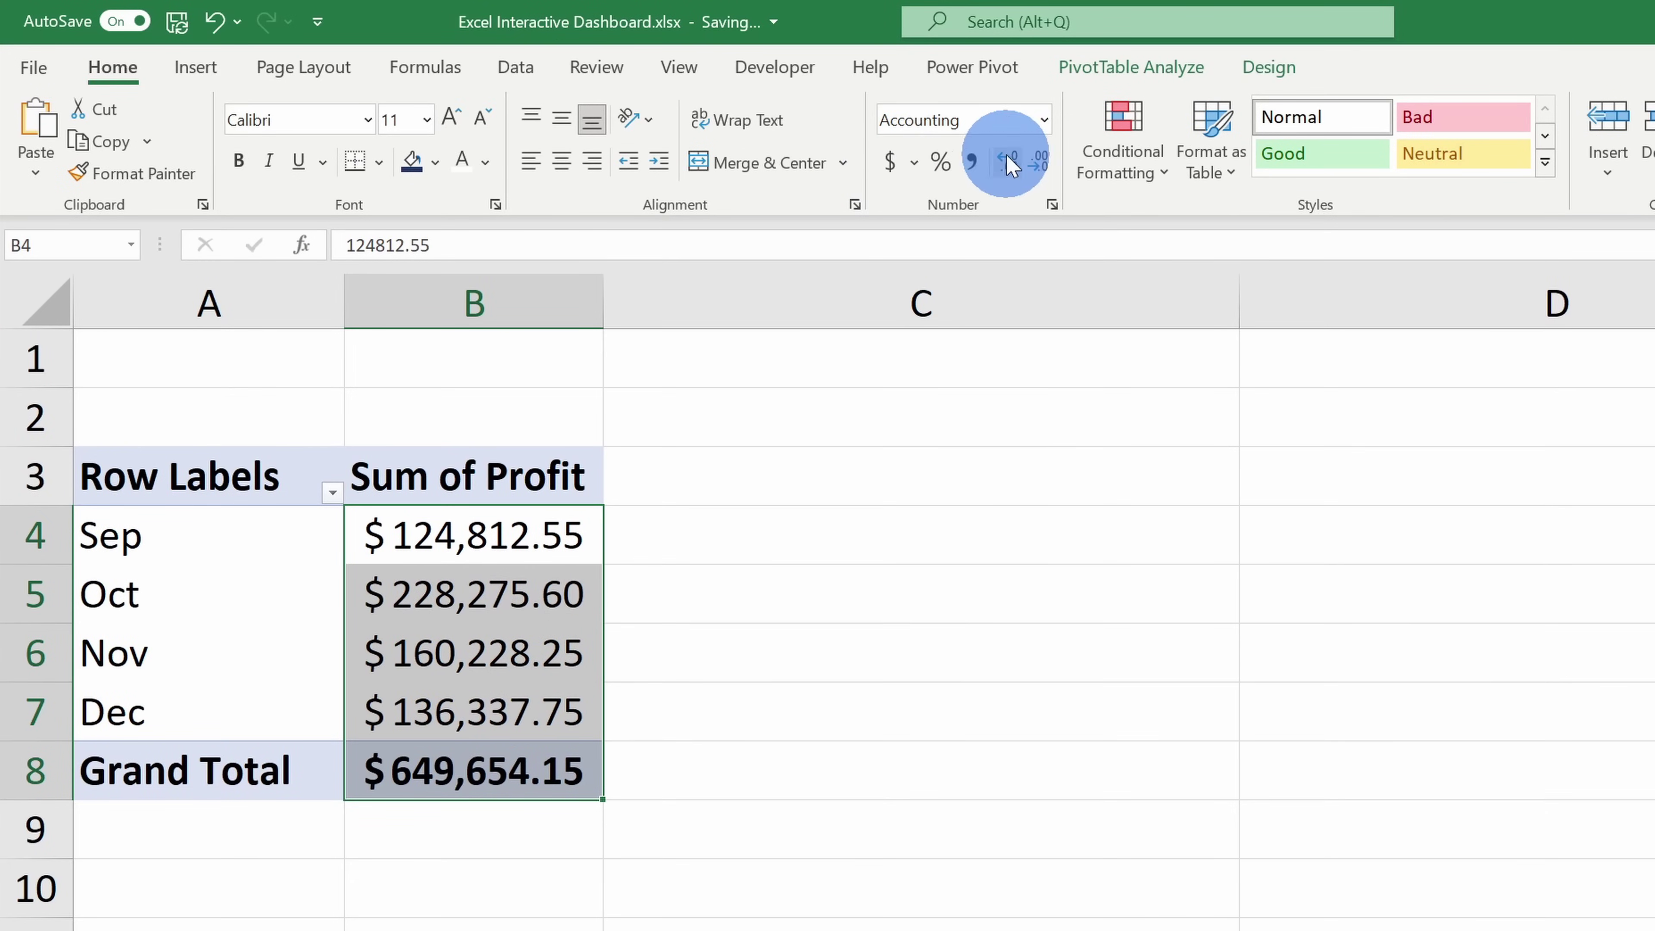
left_click(1040, 163)
left_click(1041, 163)
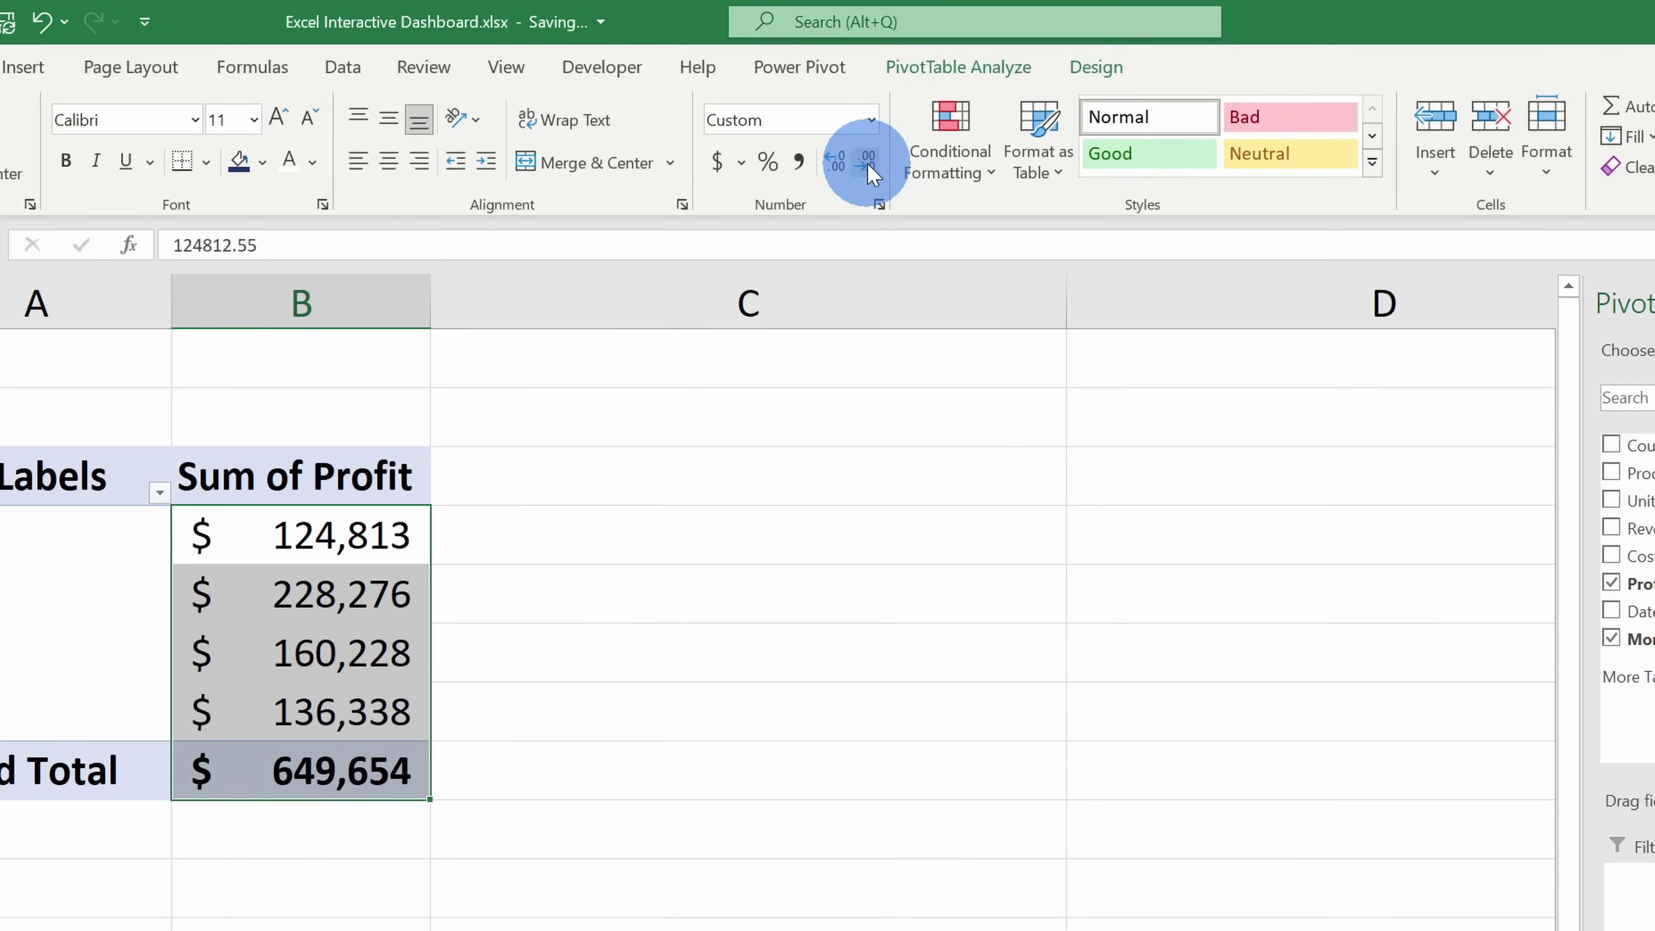
- Insert a basic Line PivotChart from the monthly profit PivotTable
left_click(955, 72)
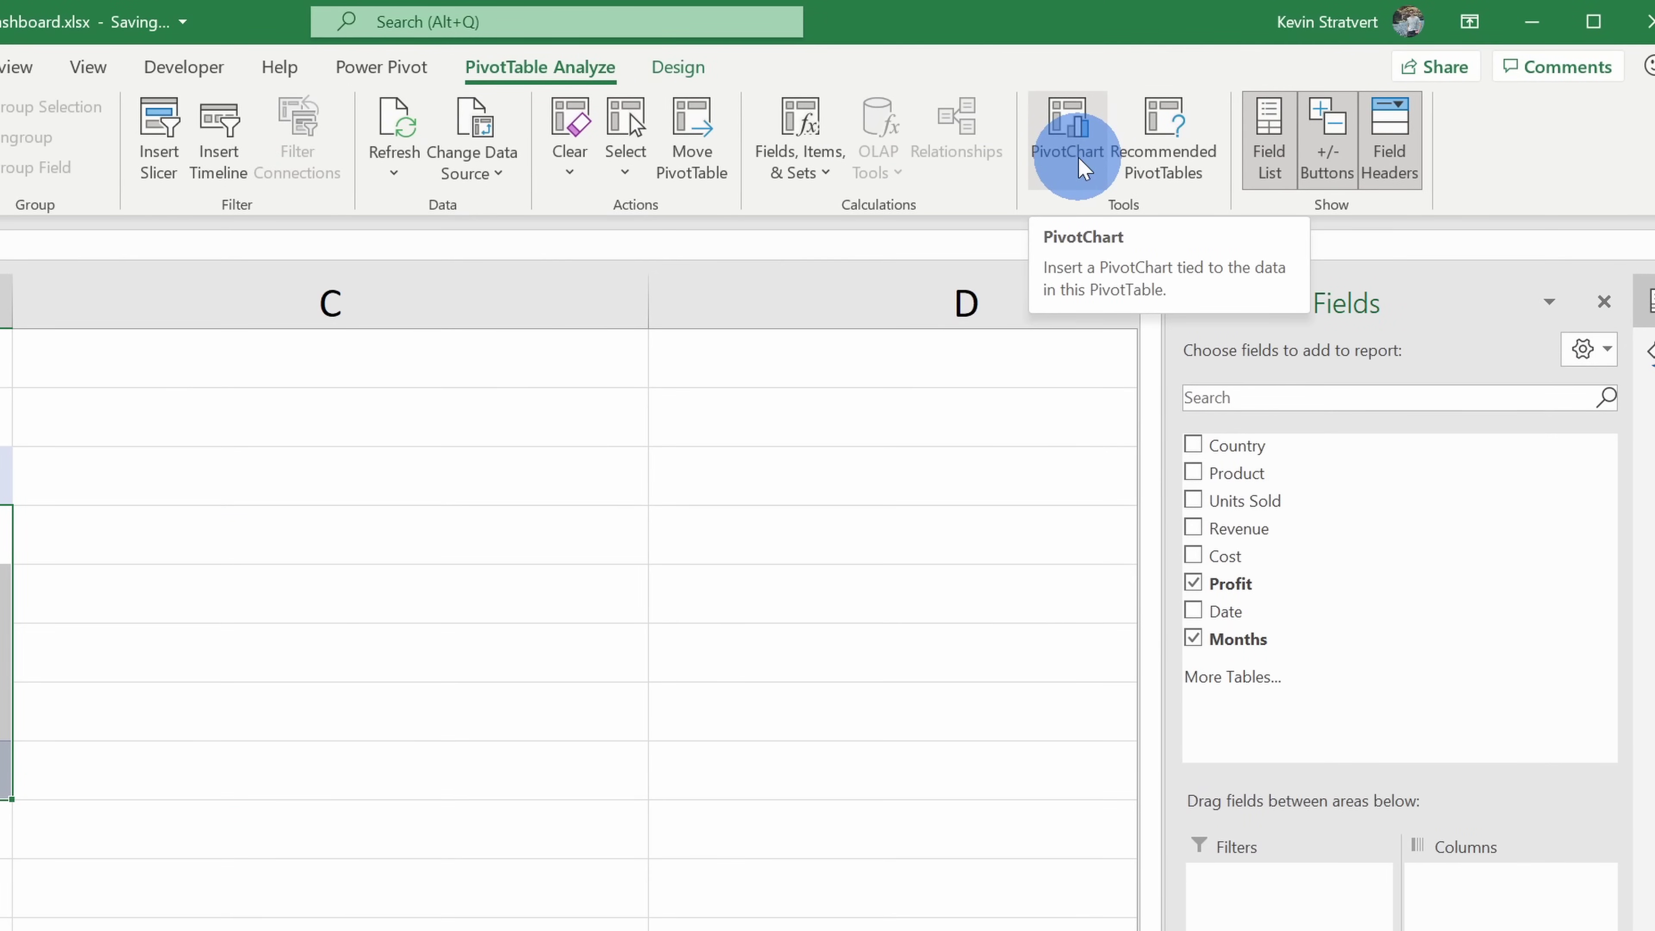
left_click(1079, 167)
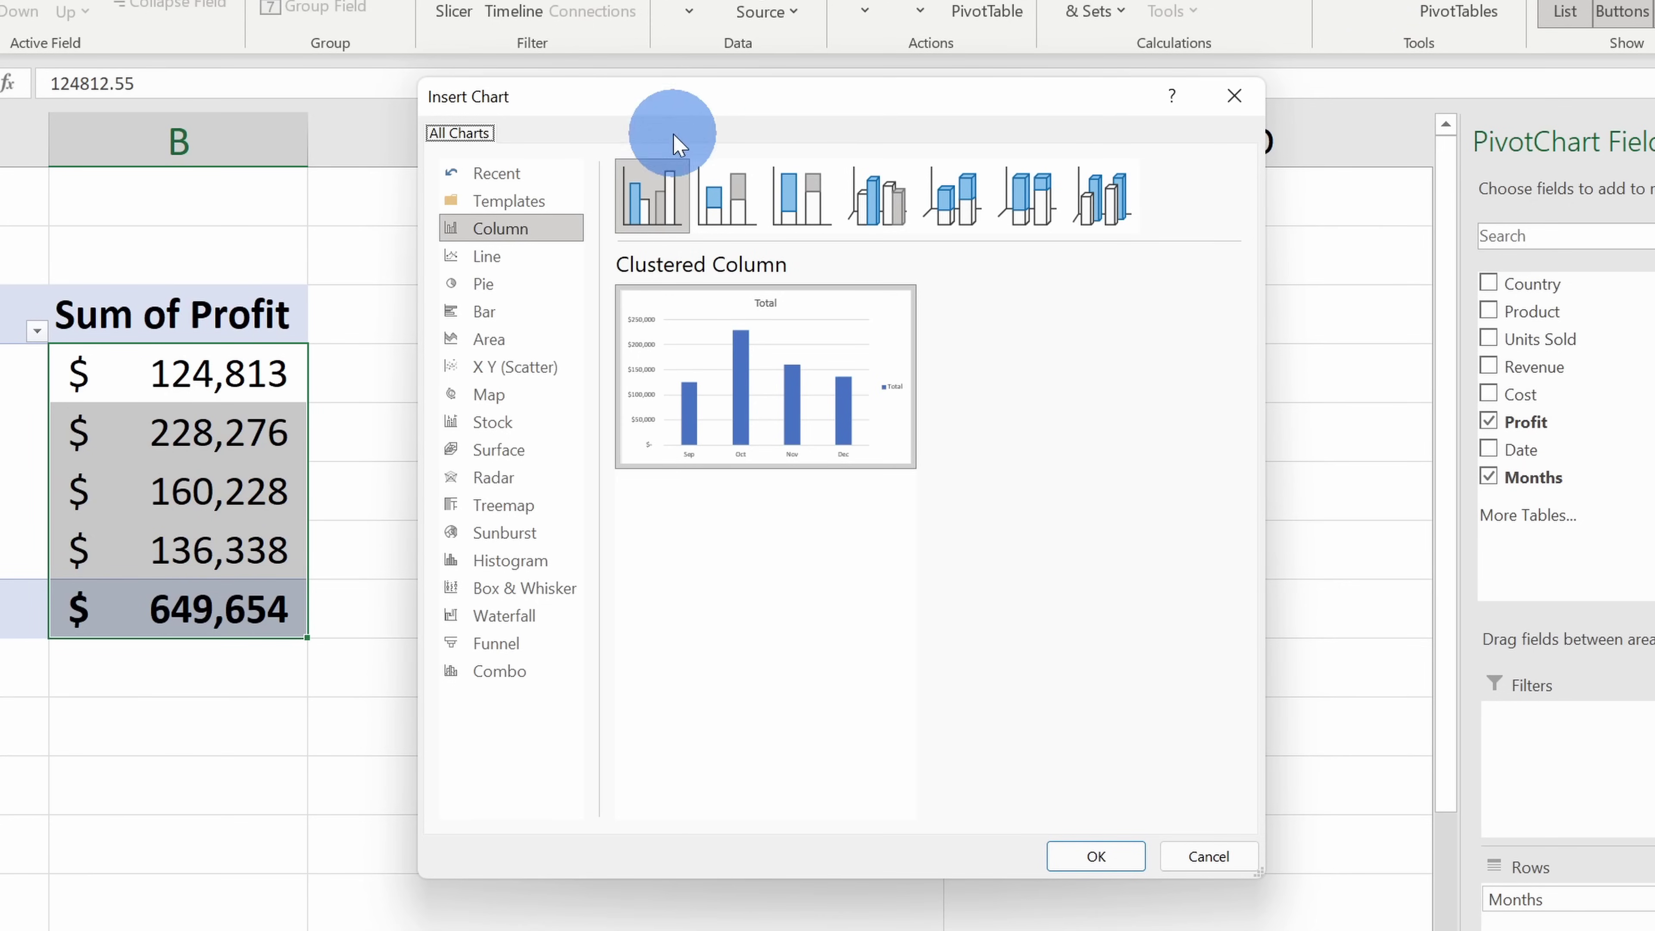
left_click(504, 254)
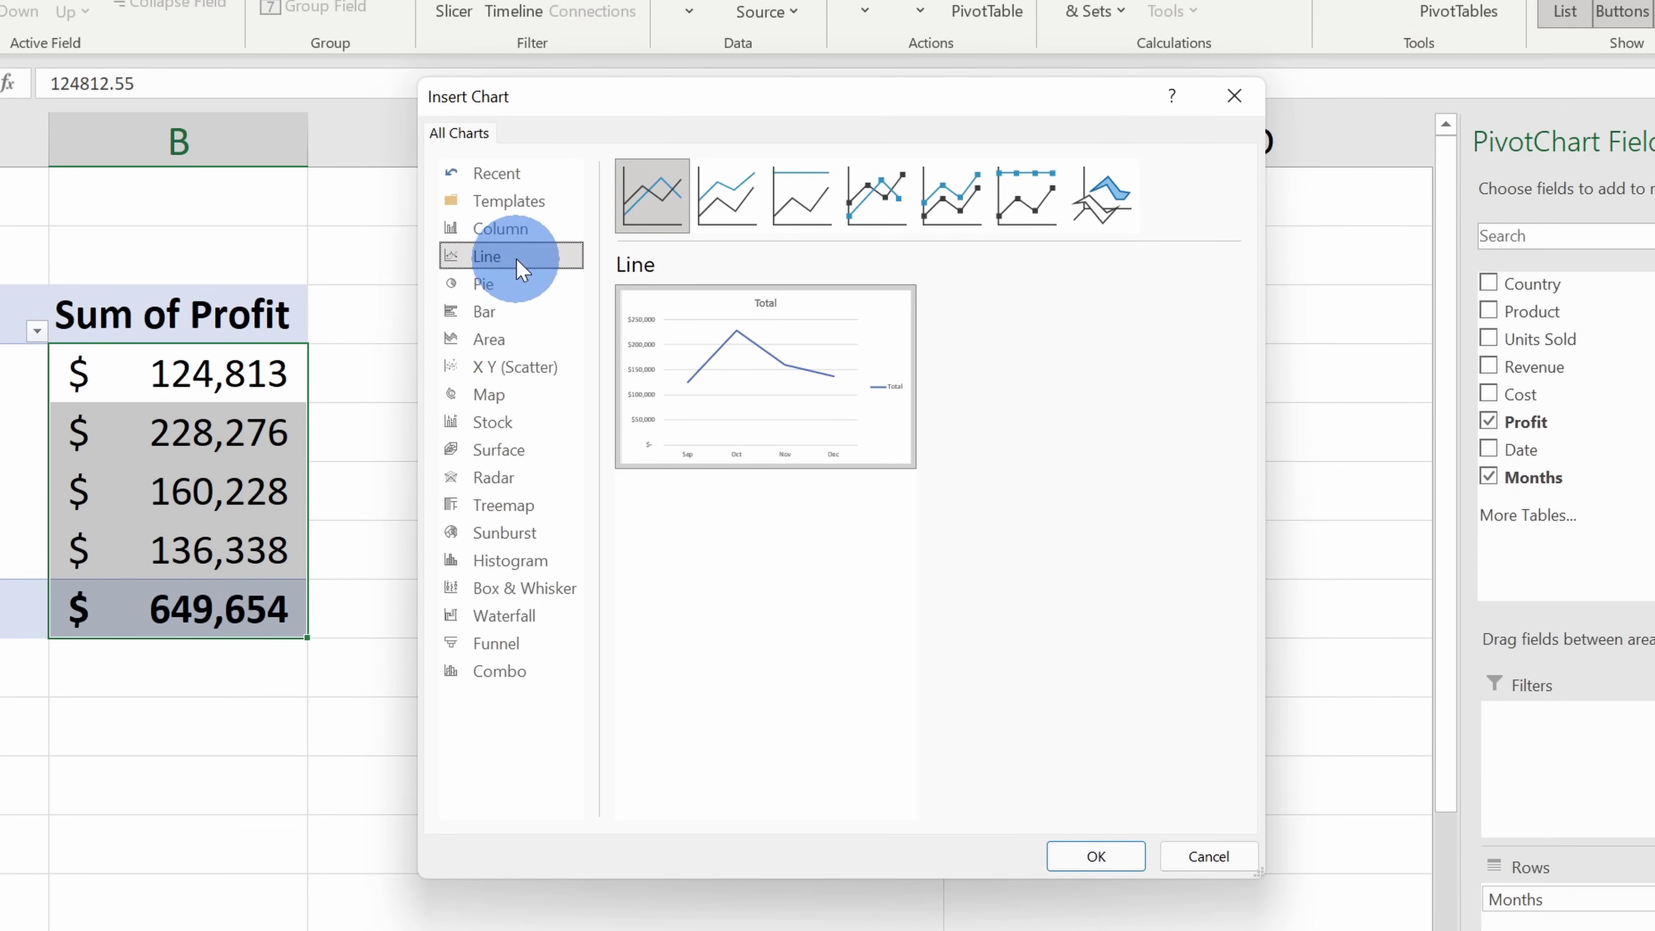
left_click(1096, 858)
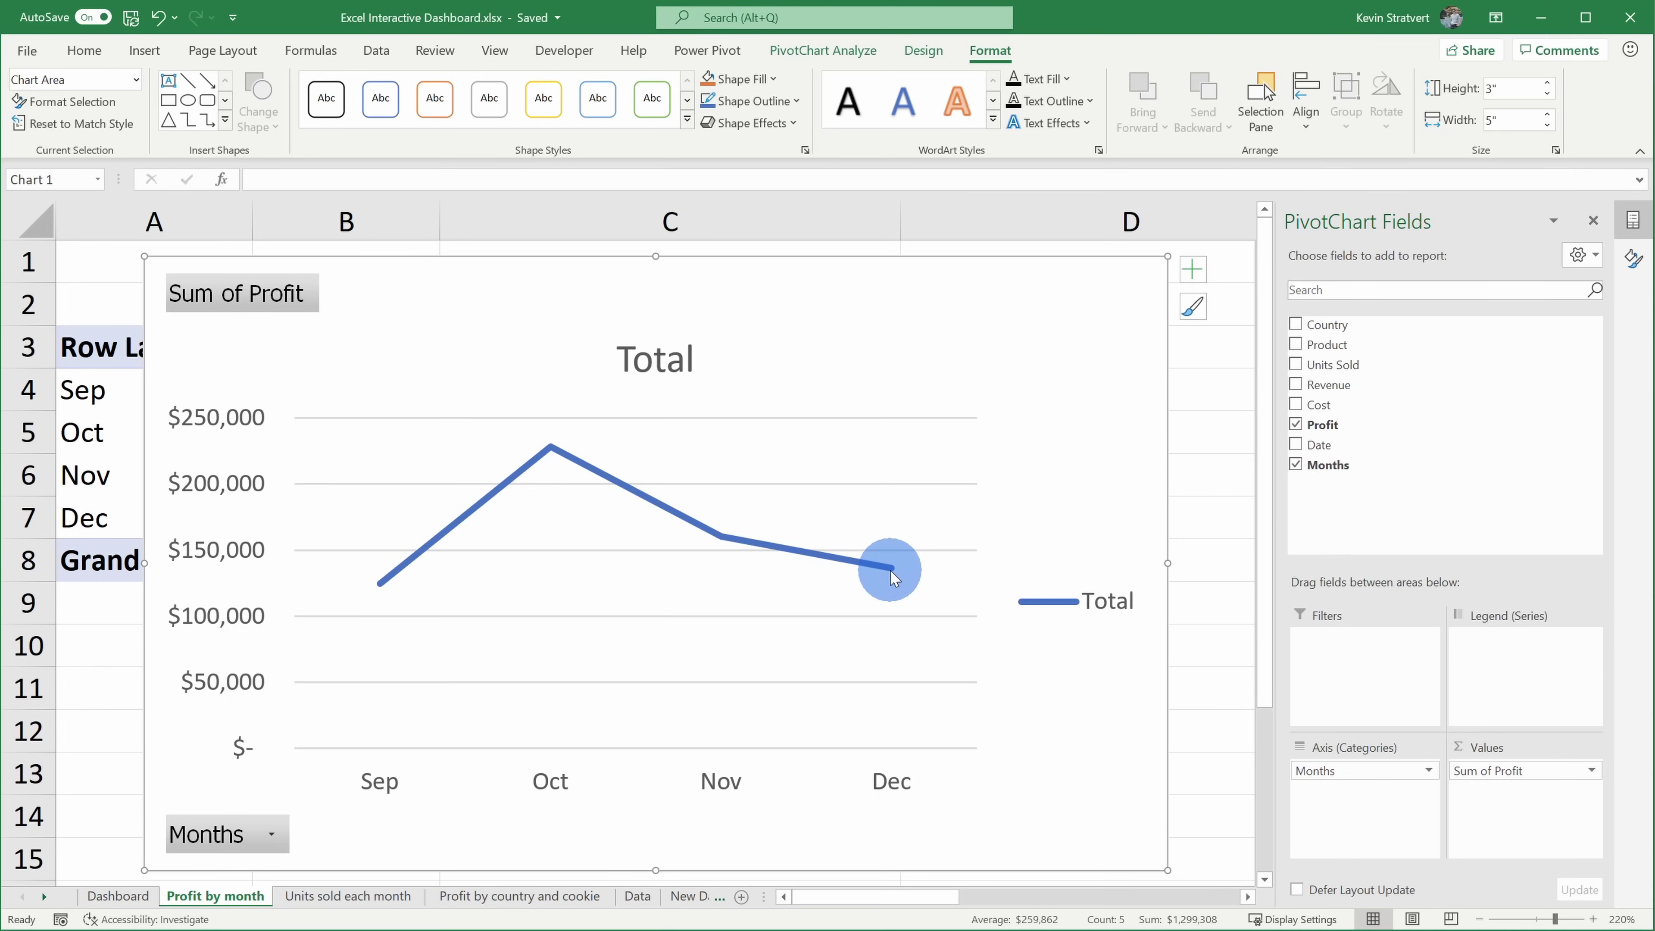
- Retitle the monthly profit line chart "Profit by month"
mouse_move(891, 570)
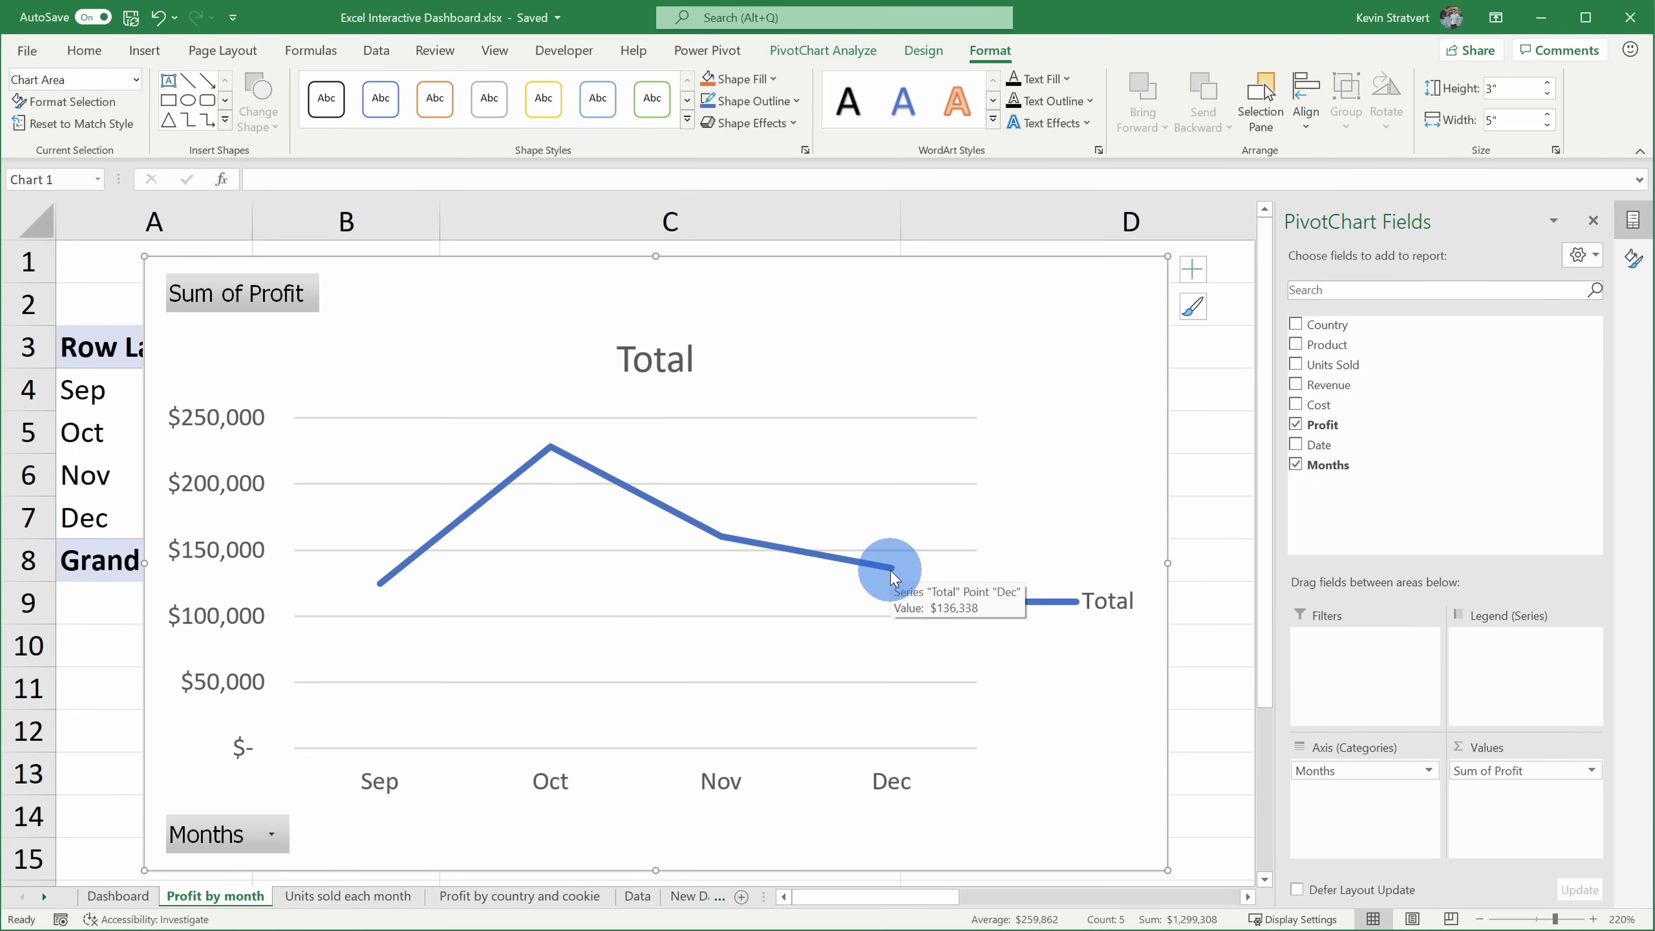
left_click(665, 382)
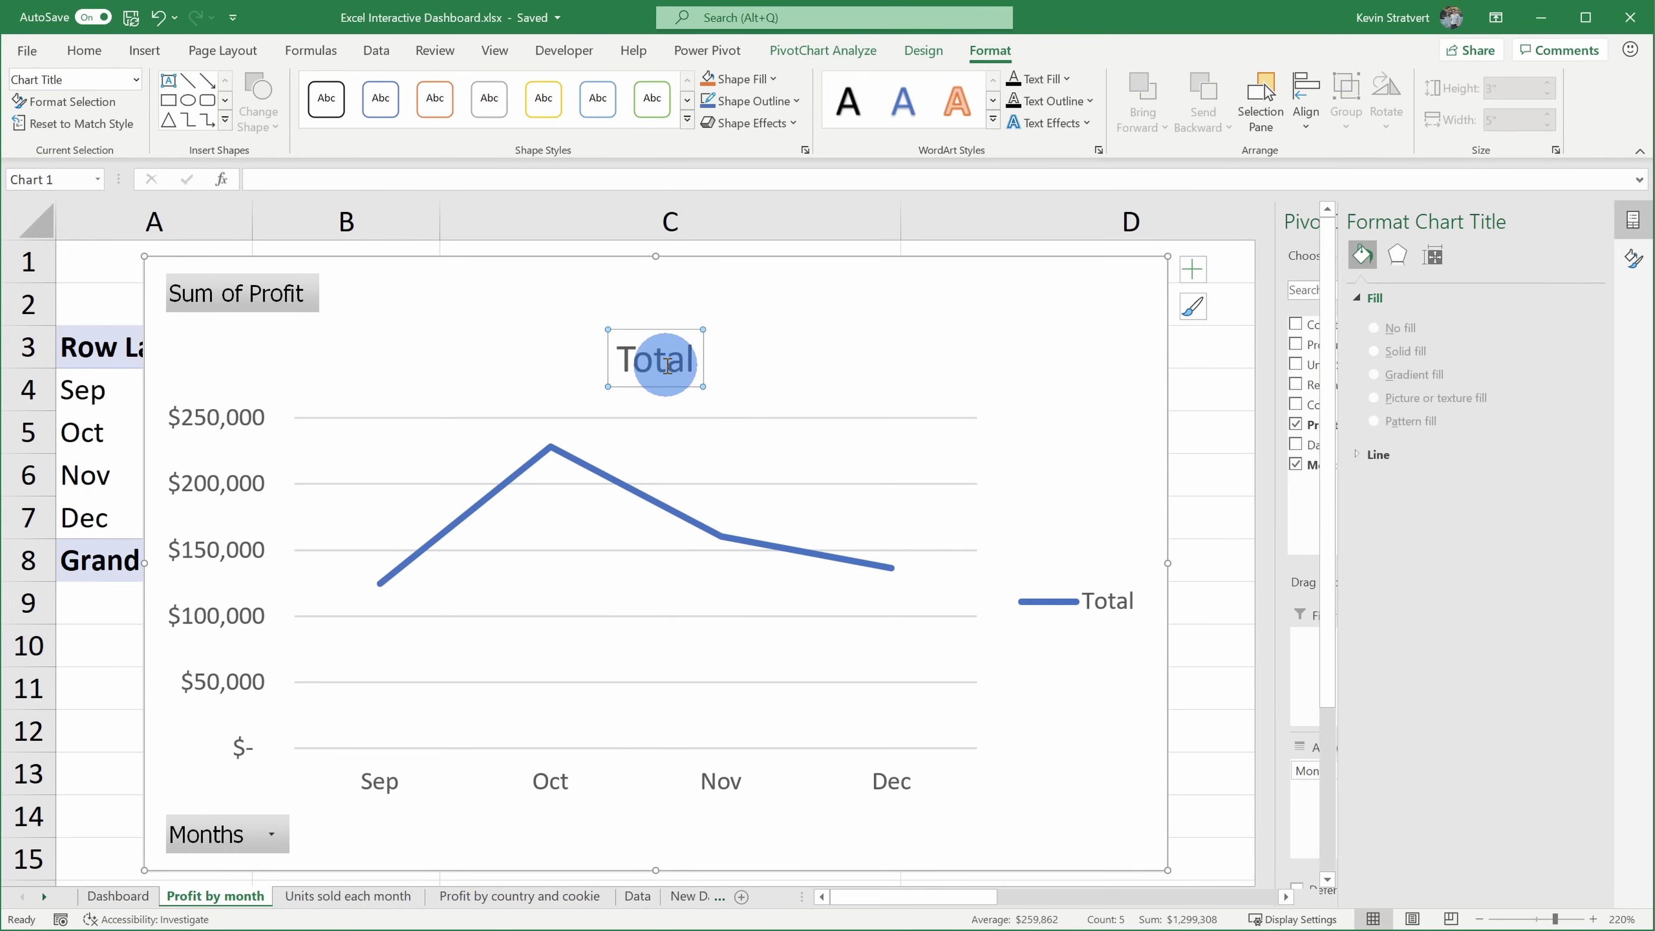
double_click(668, 381)
type("Profit by month")
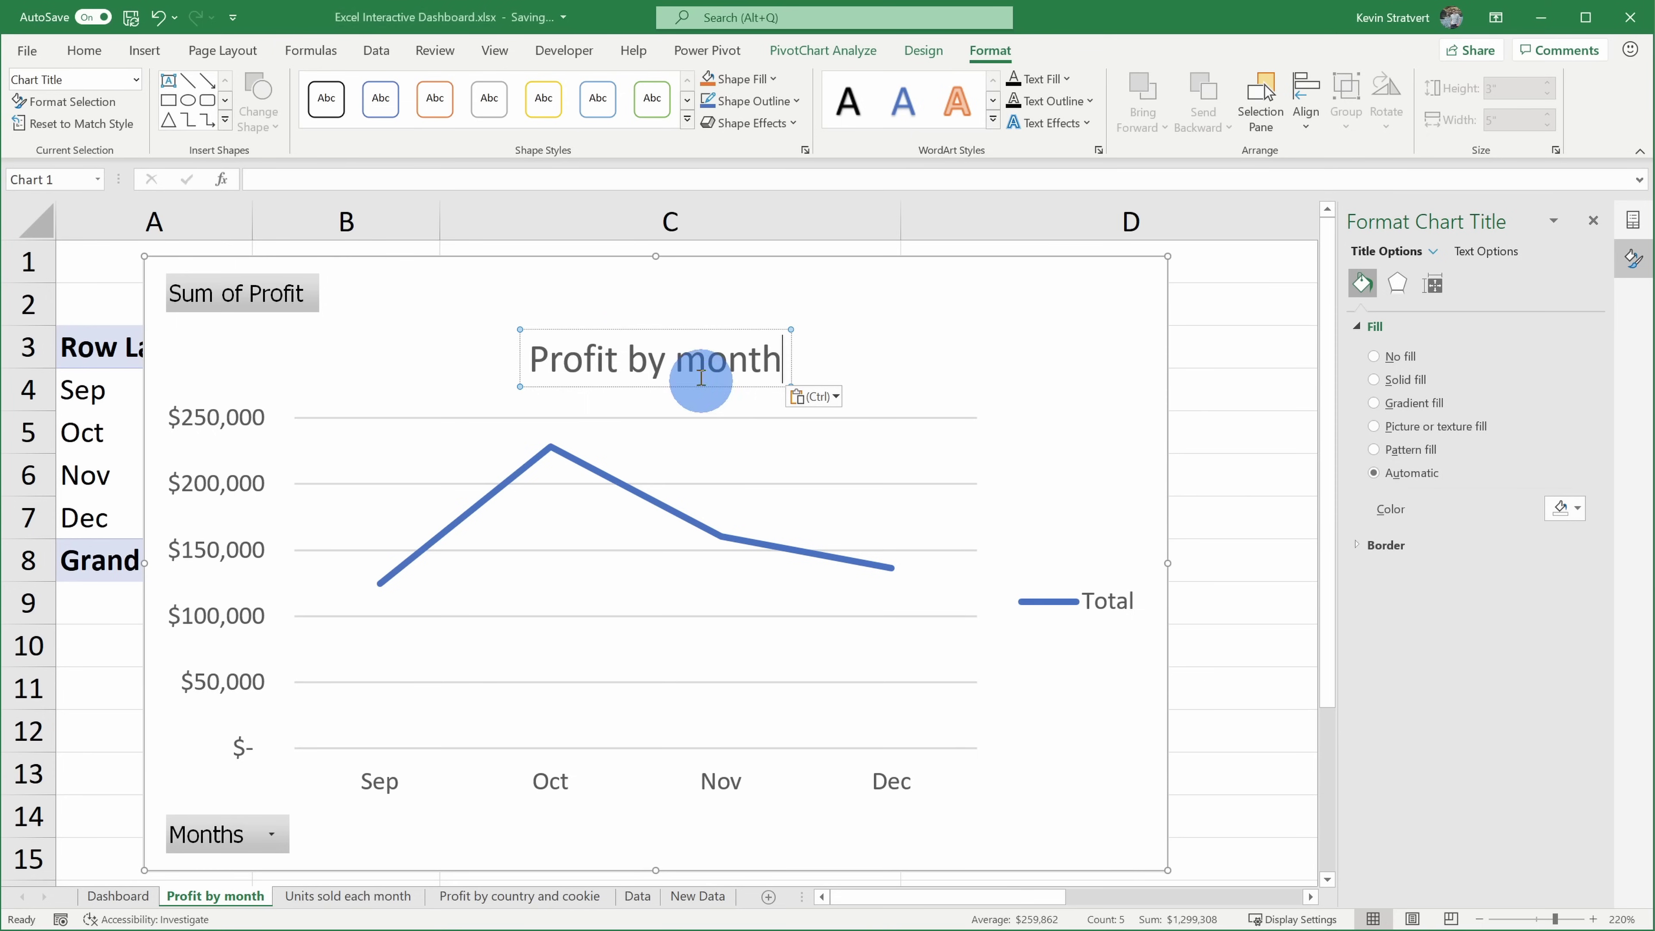
- Remove the Total legend from the Profit by month chart and hide all of its field buttons
left_click(1094, 592)
left_click(1000, 527)
left_click(1102, 600)
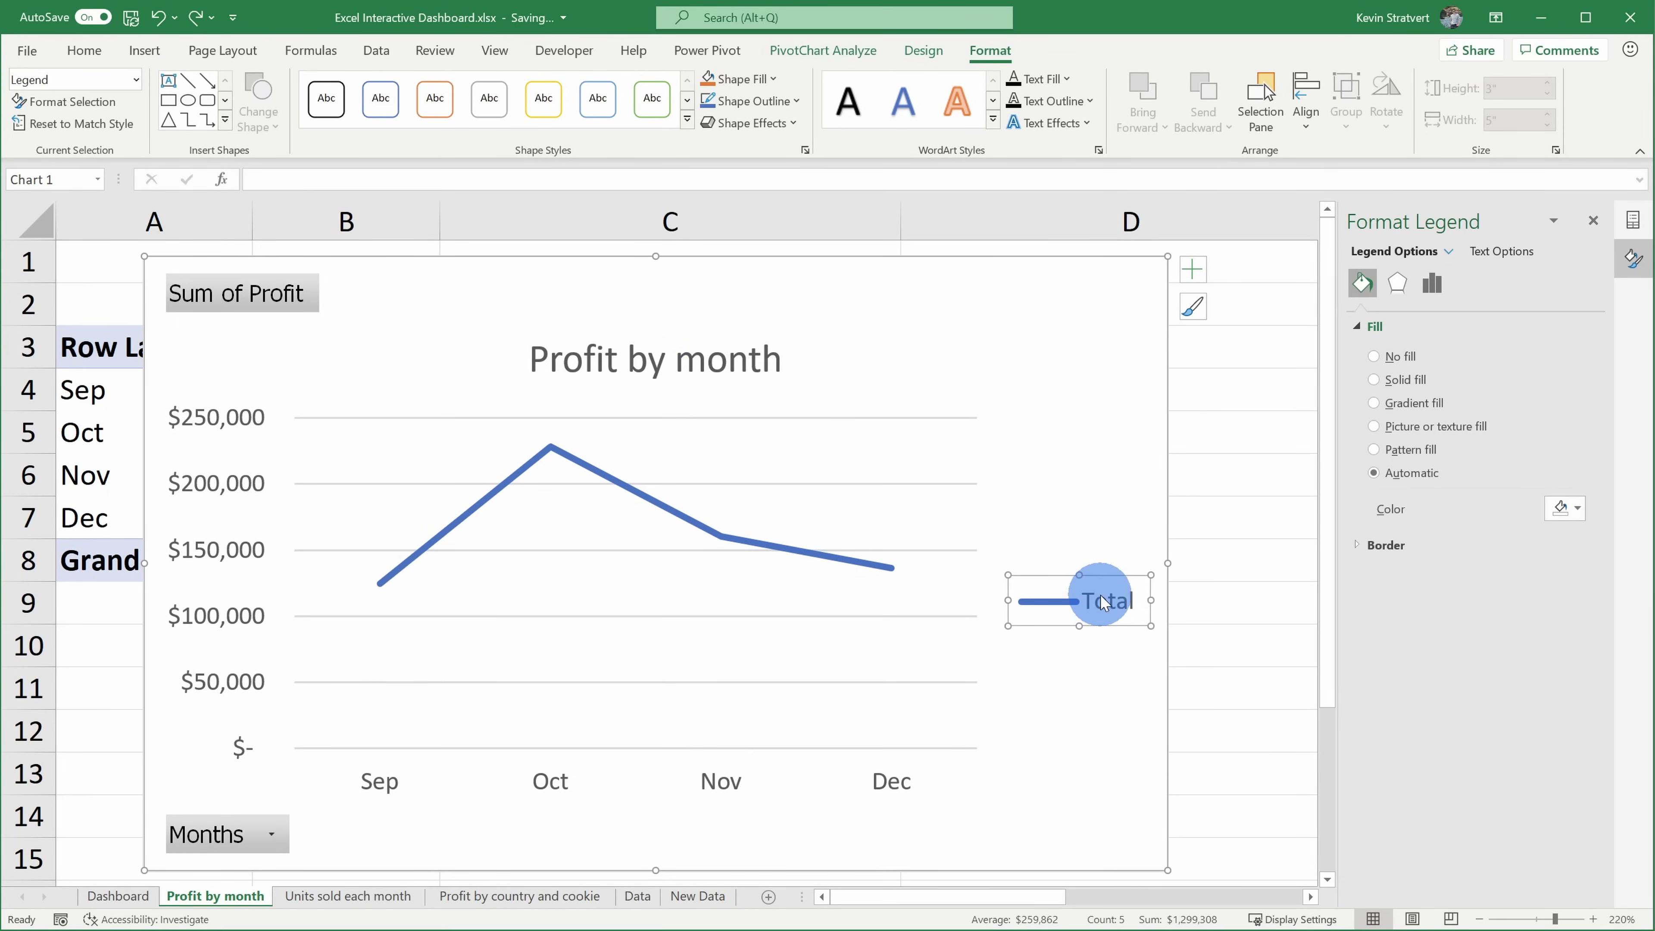
key("Delete")
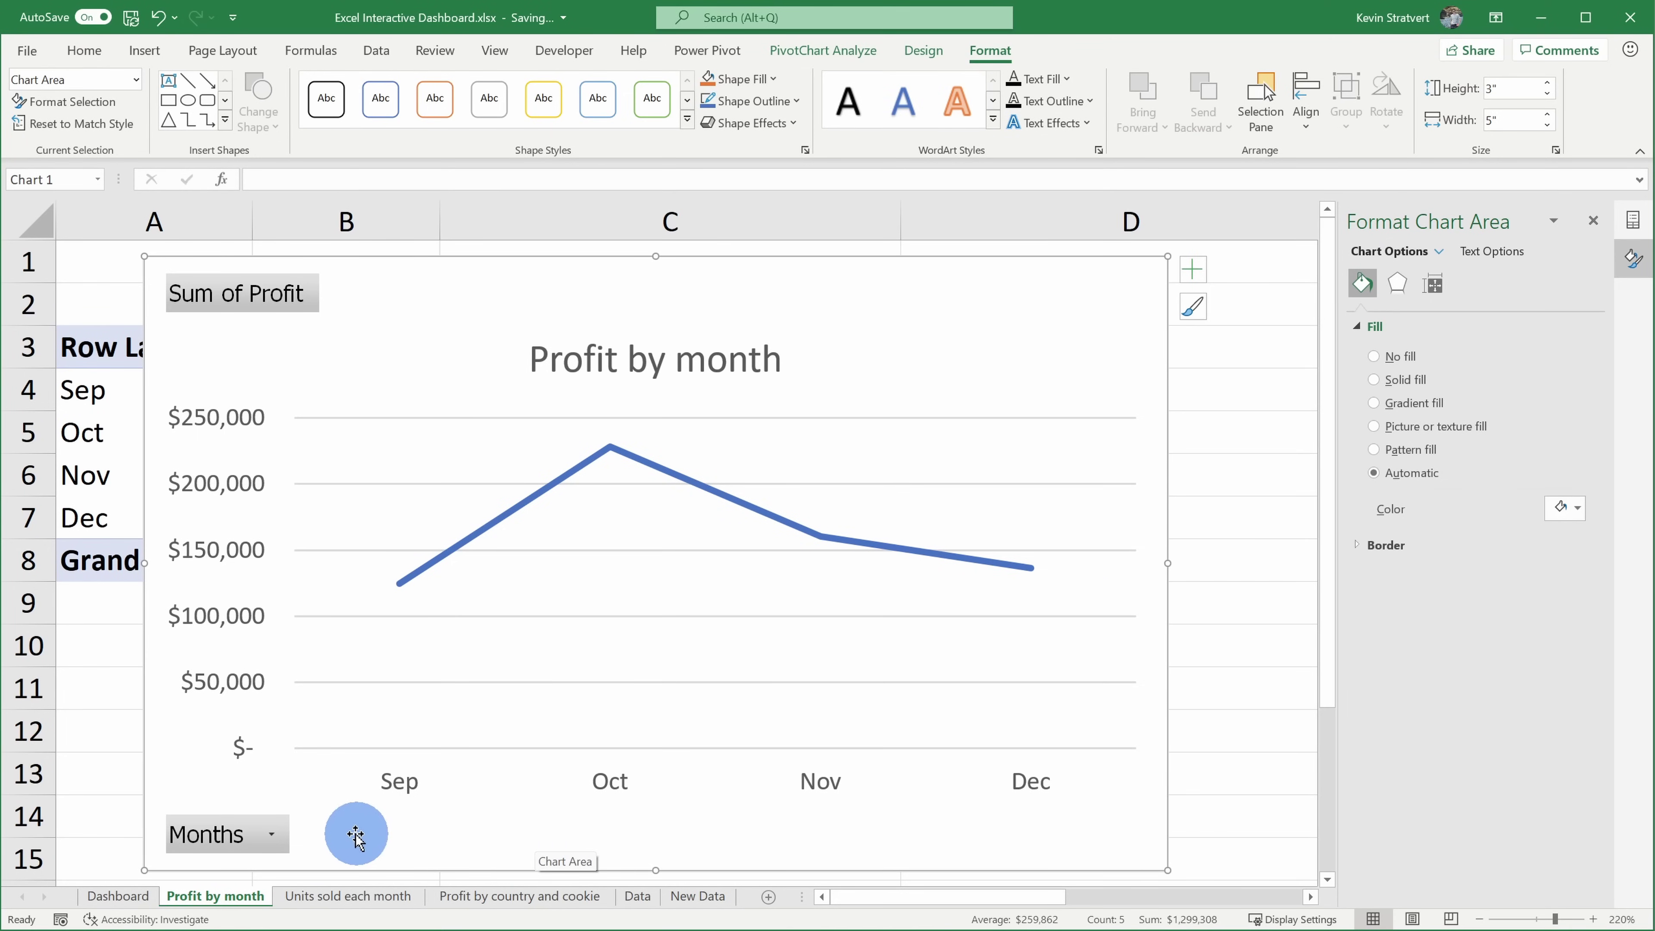
right_click(246, 832)
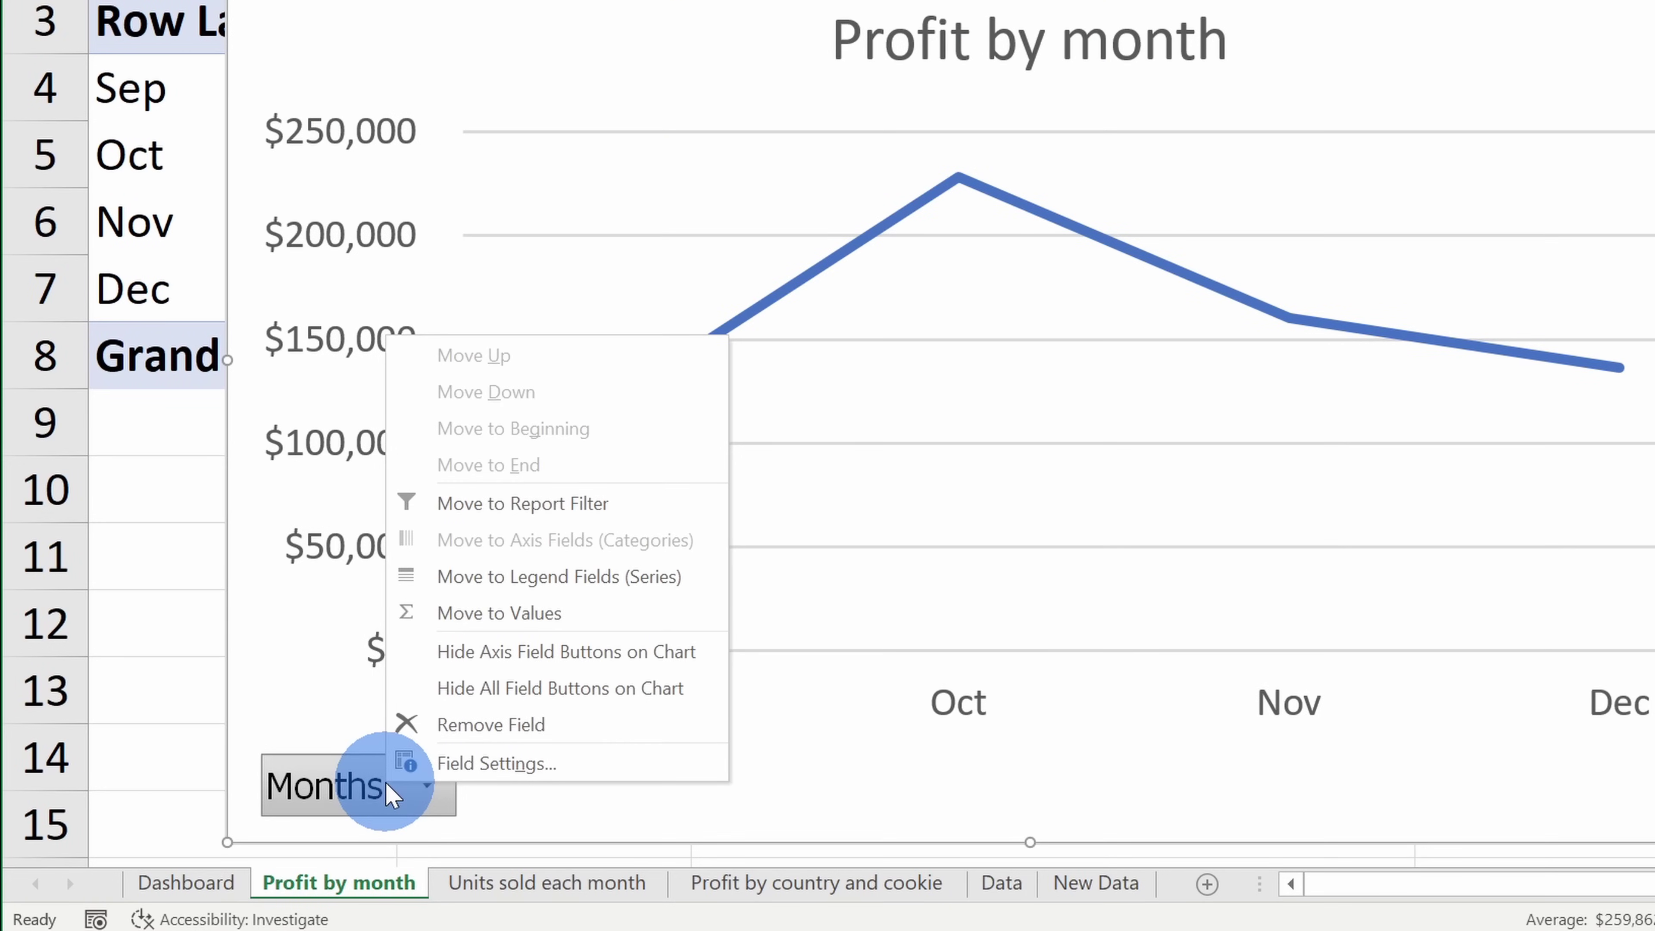
left_click(619, 689)
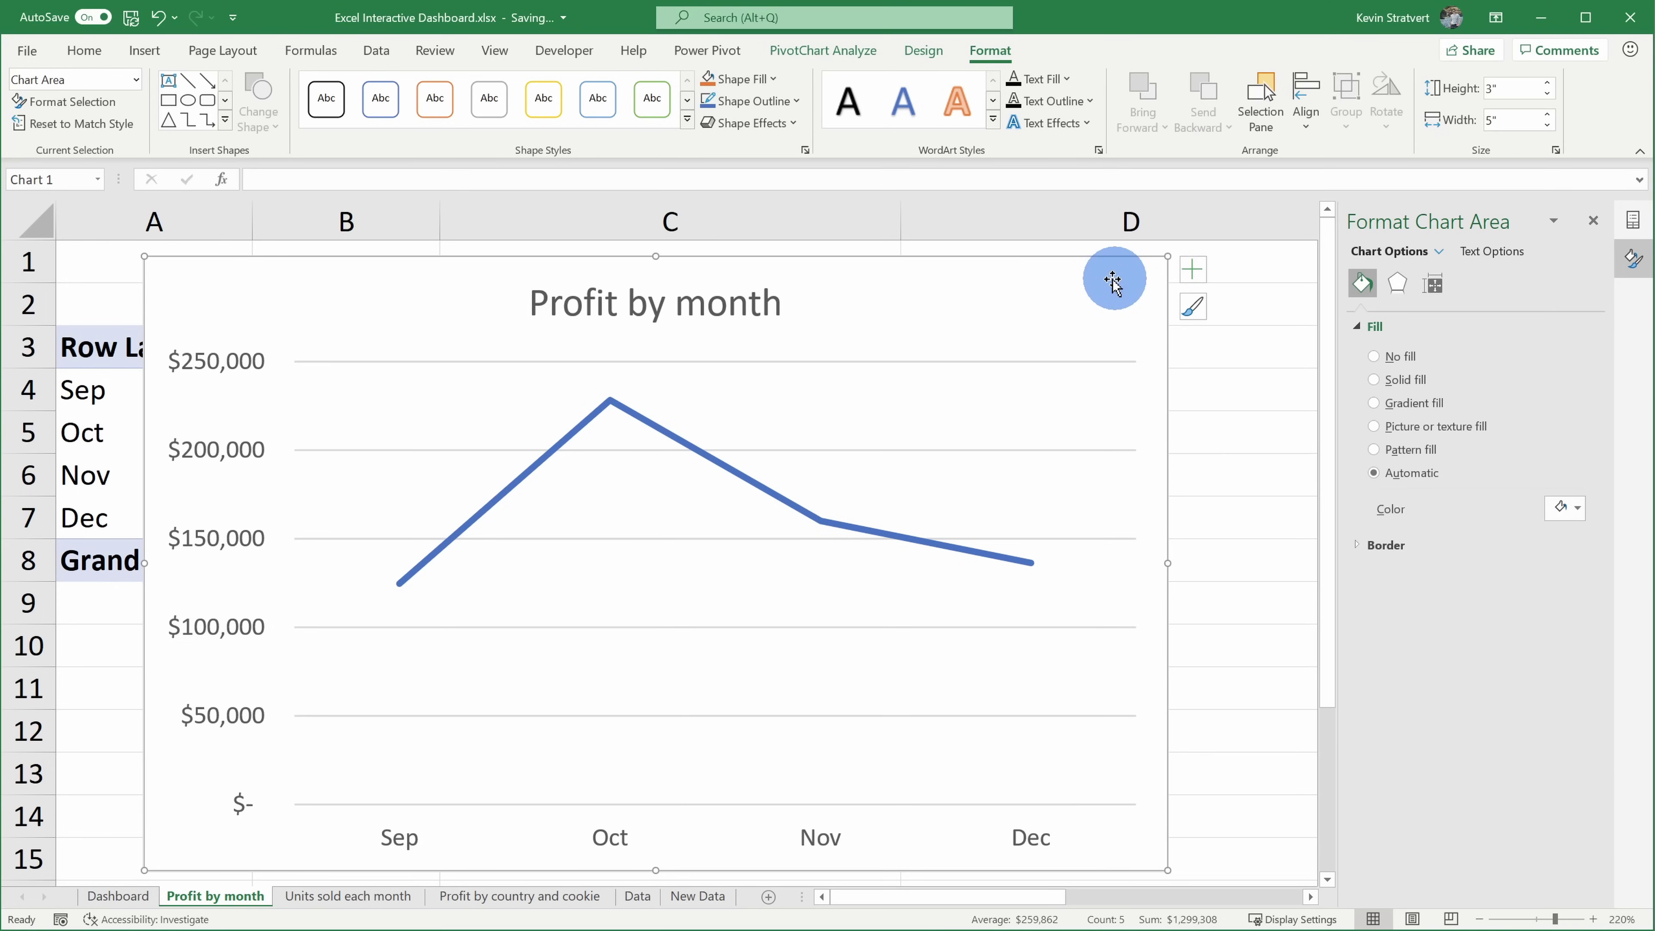
- Copy the Profit by month chart to the Dashboard sheet and fit it below Units sold each month, ending level with the market chart
left_click(118, 897)
key("ctrl+v")
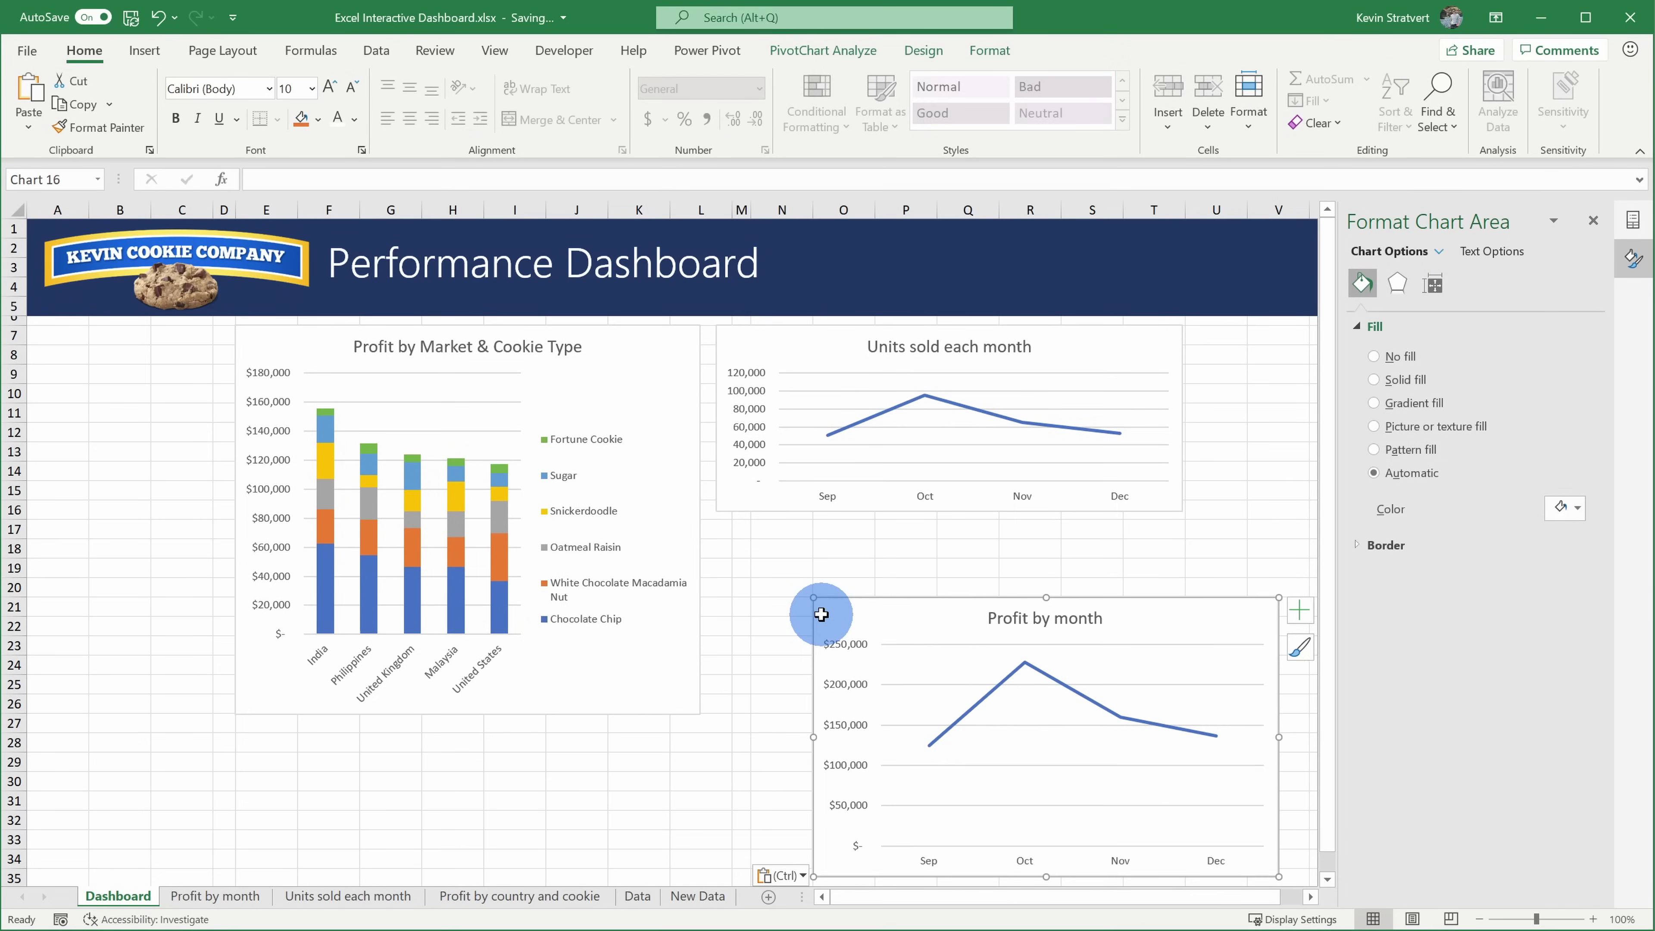
left_click_drag(1168, 621, 1070, 542)
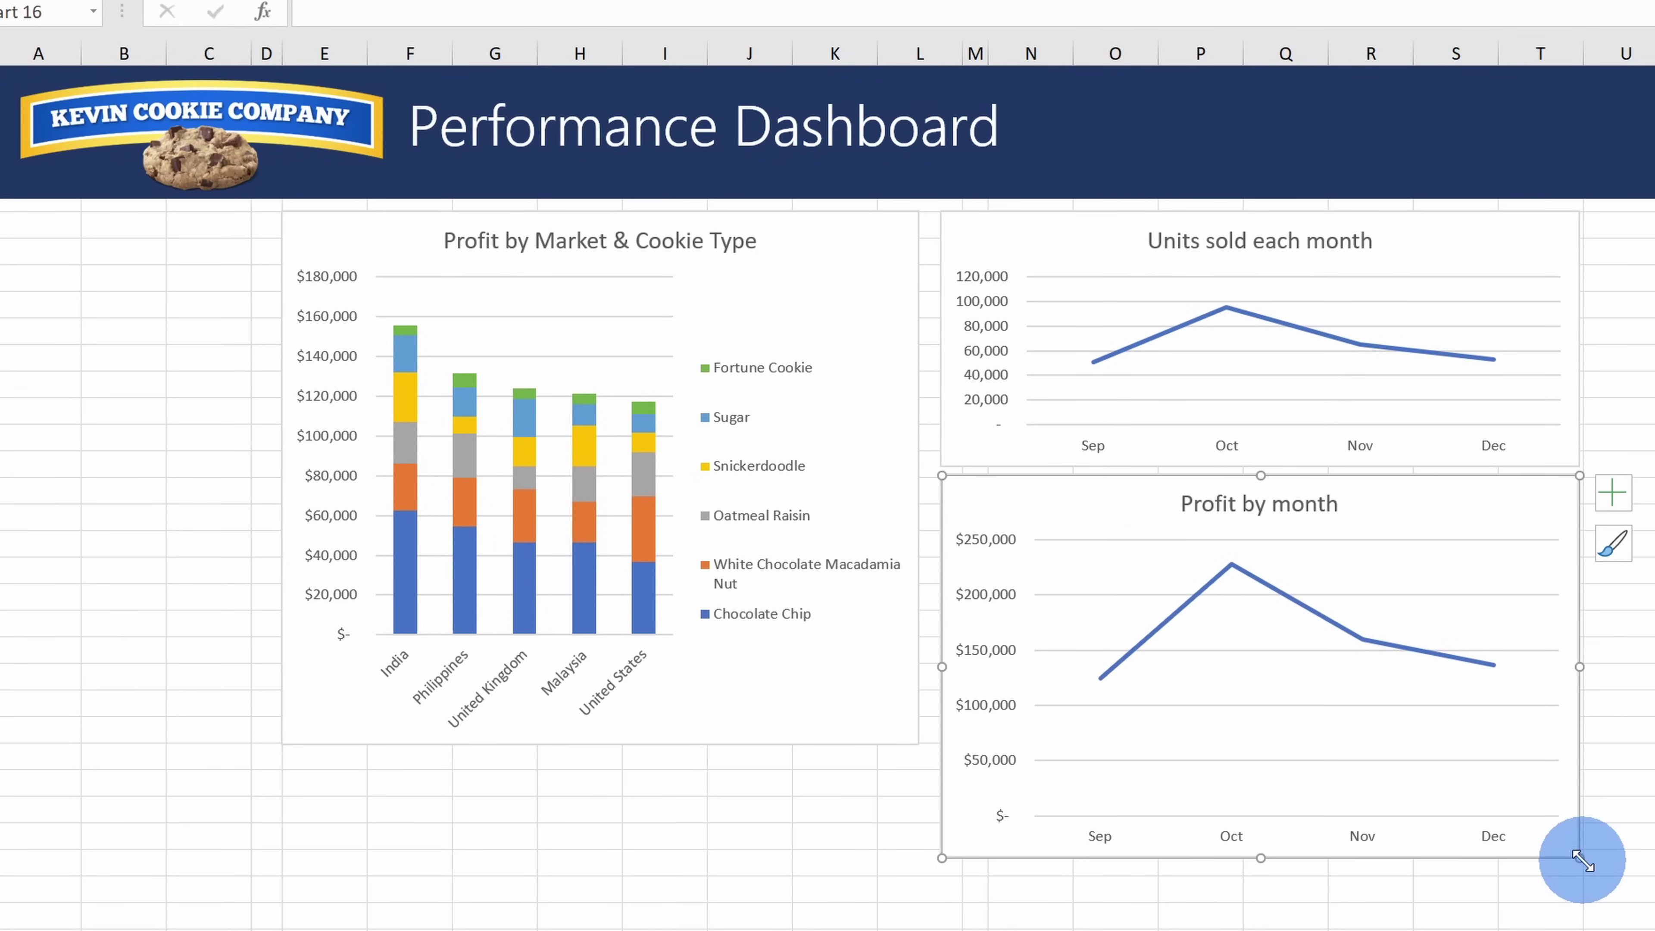
left_click_drag(1584, 861, 1580, 746)
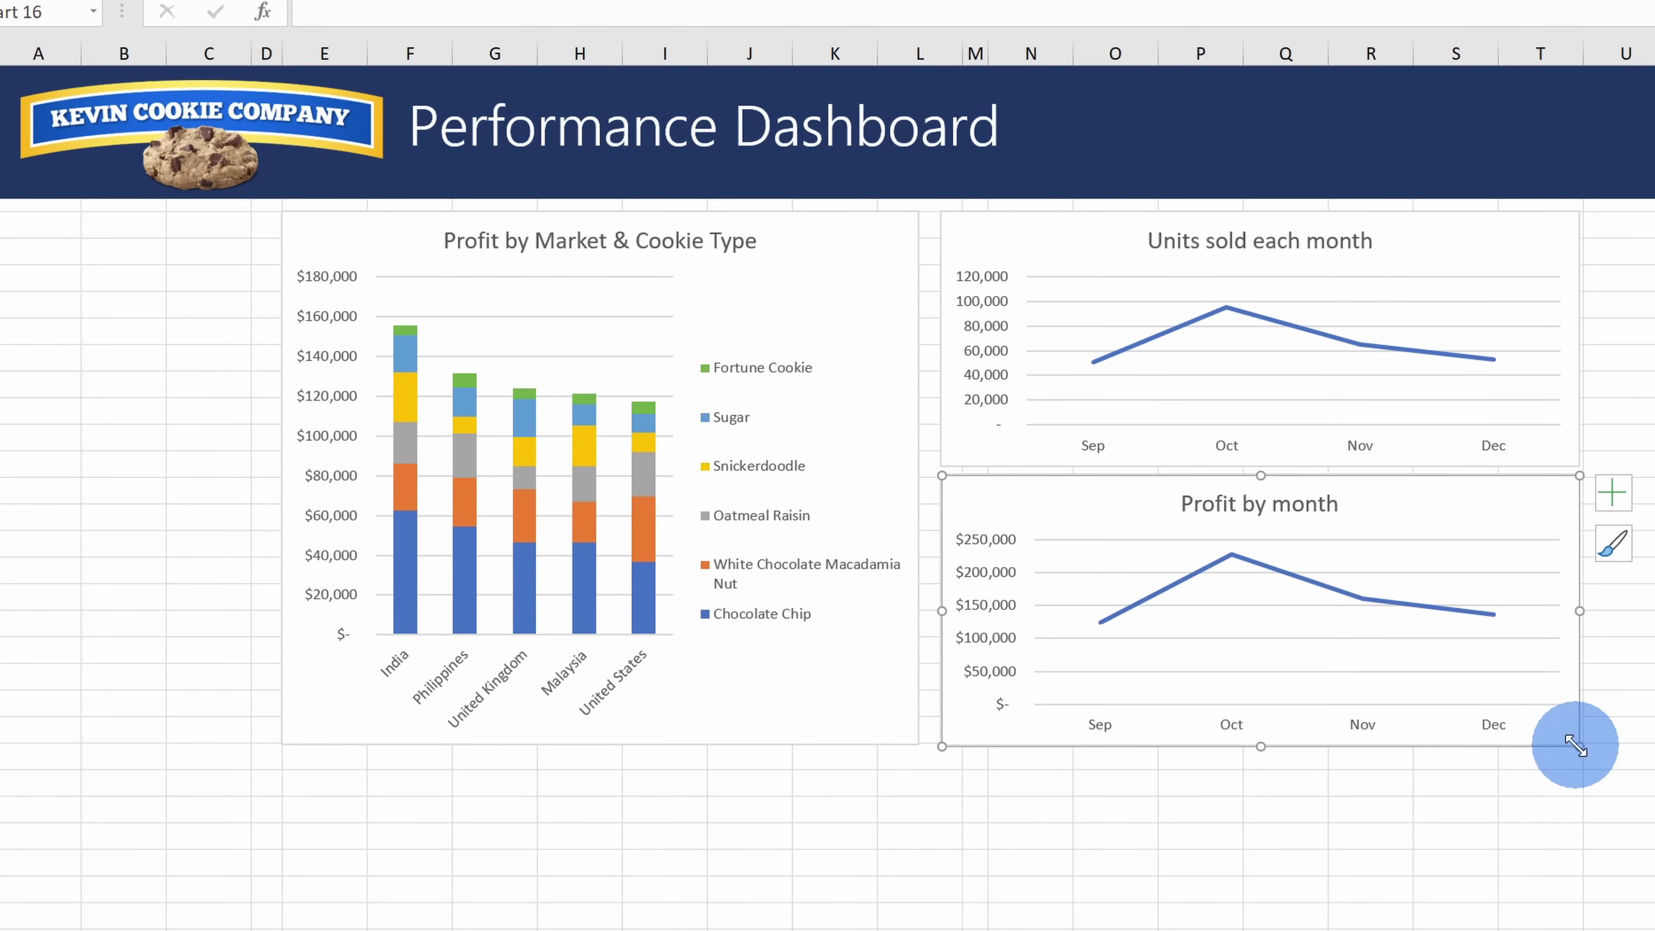
- Shift the Units sold each month and Profit by month charts slightly right to widen the gap beside the market chart
left_click_drag(1020, 237, 1054, 237)
left_click_drag(1029, 235, 1046, 237)
left_click_drag(1001, 503, 1018, 506)
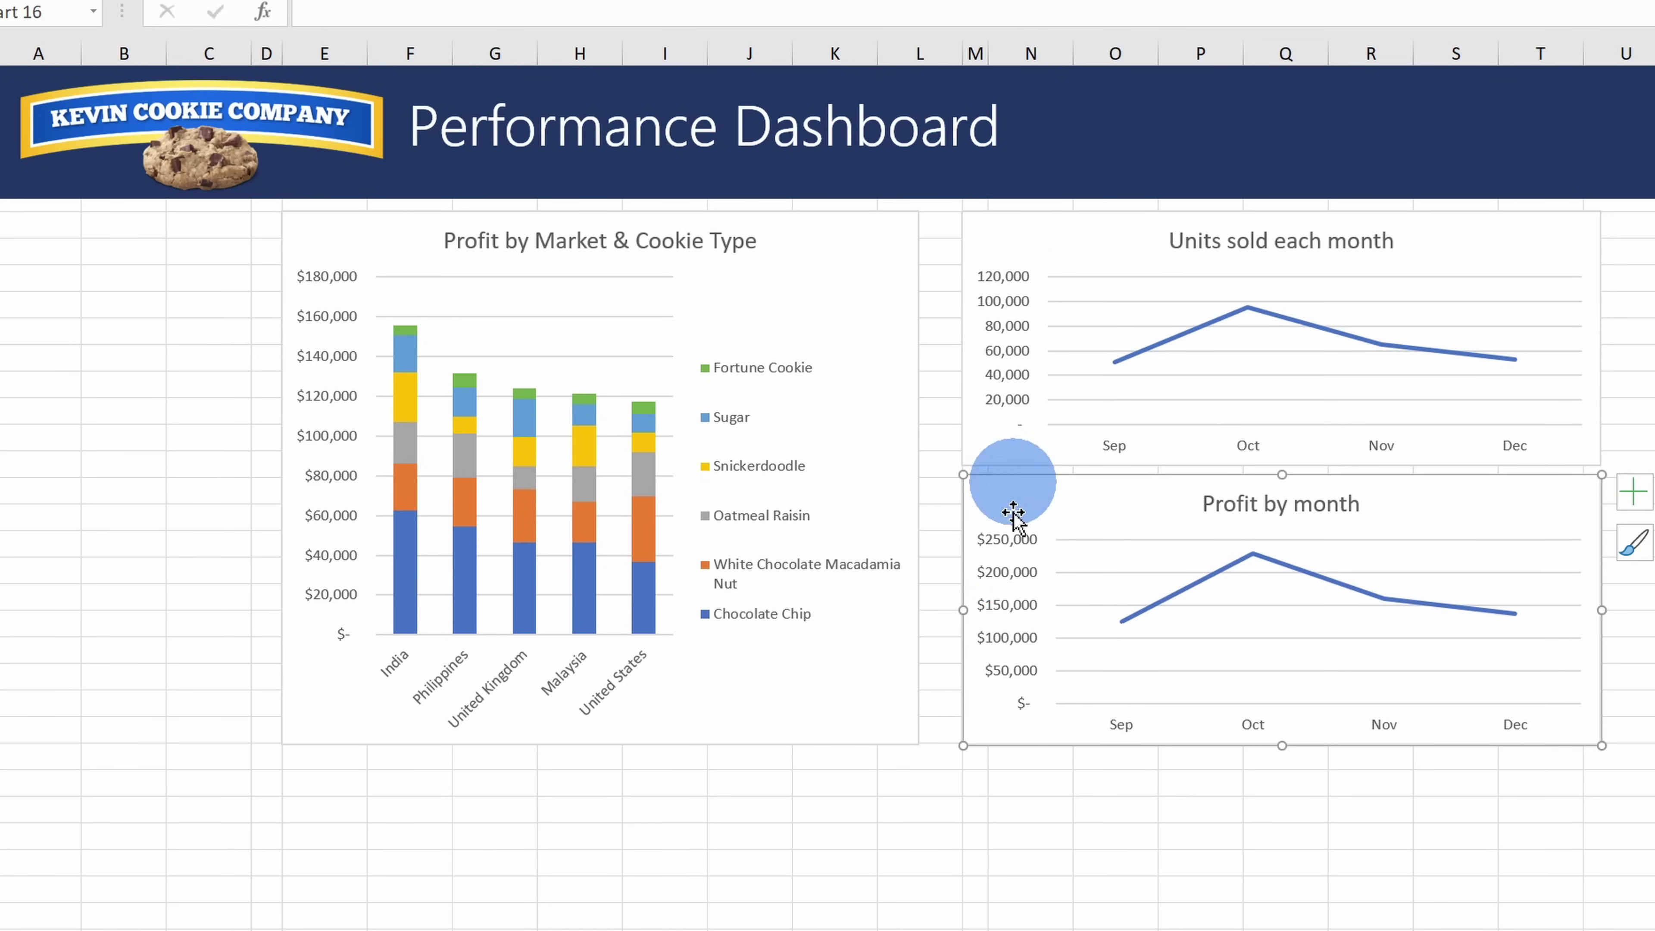
key("Escape")
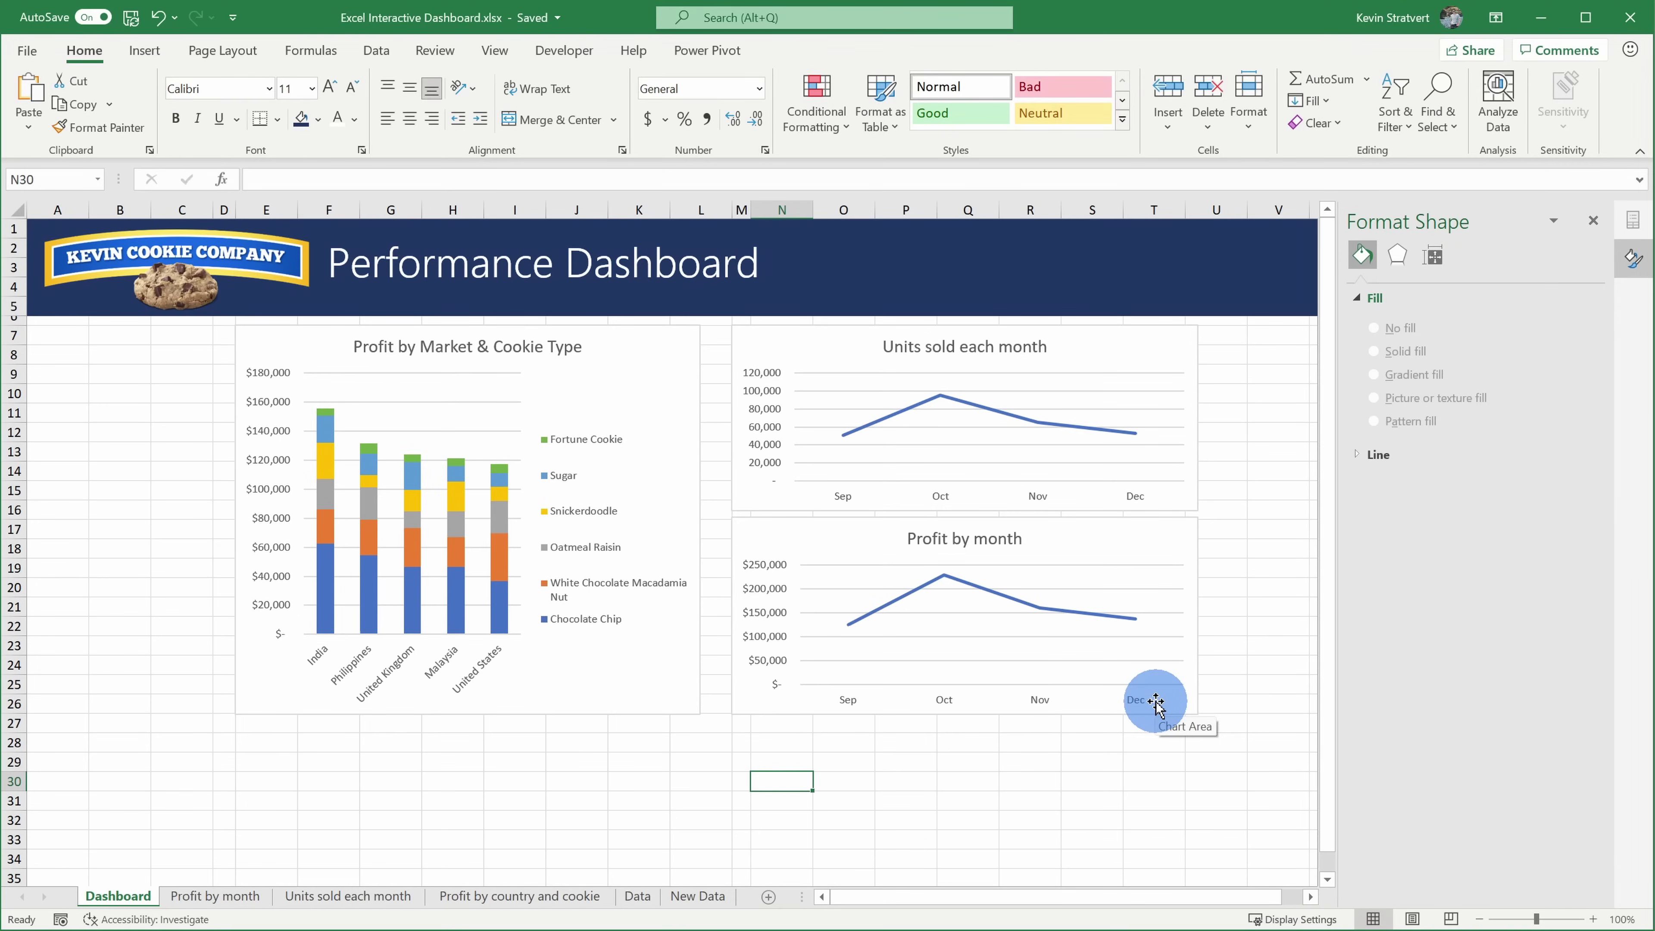
- Align the top edges of the Profit by Market & Cookie Type and Units sold each month charts
left_click(678, 340)
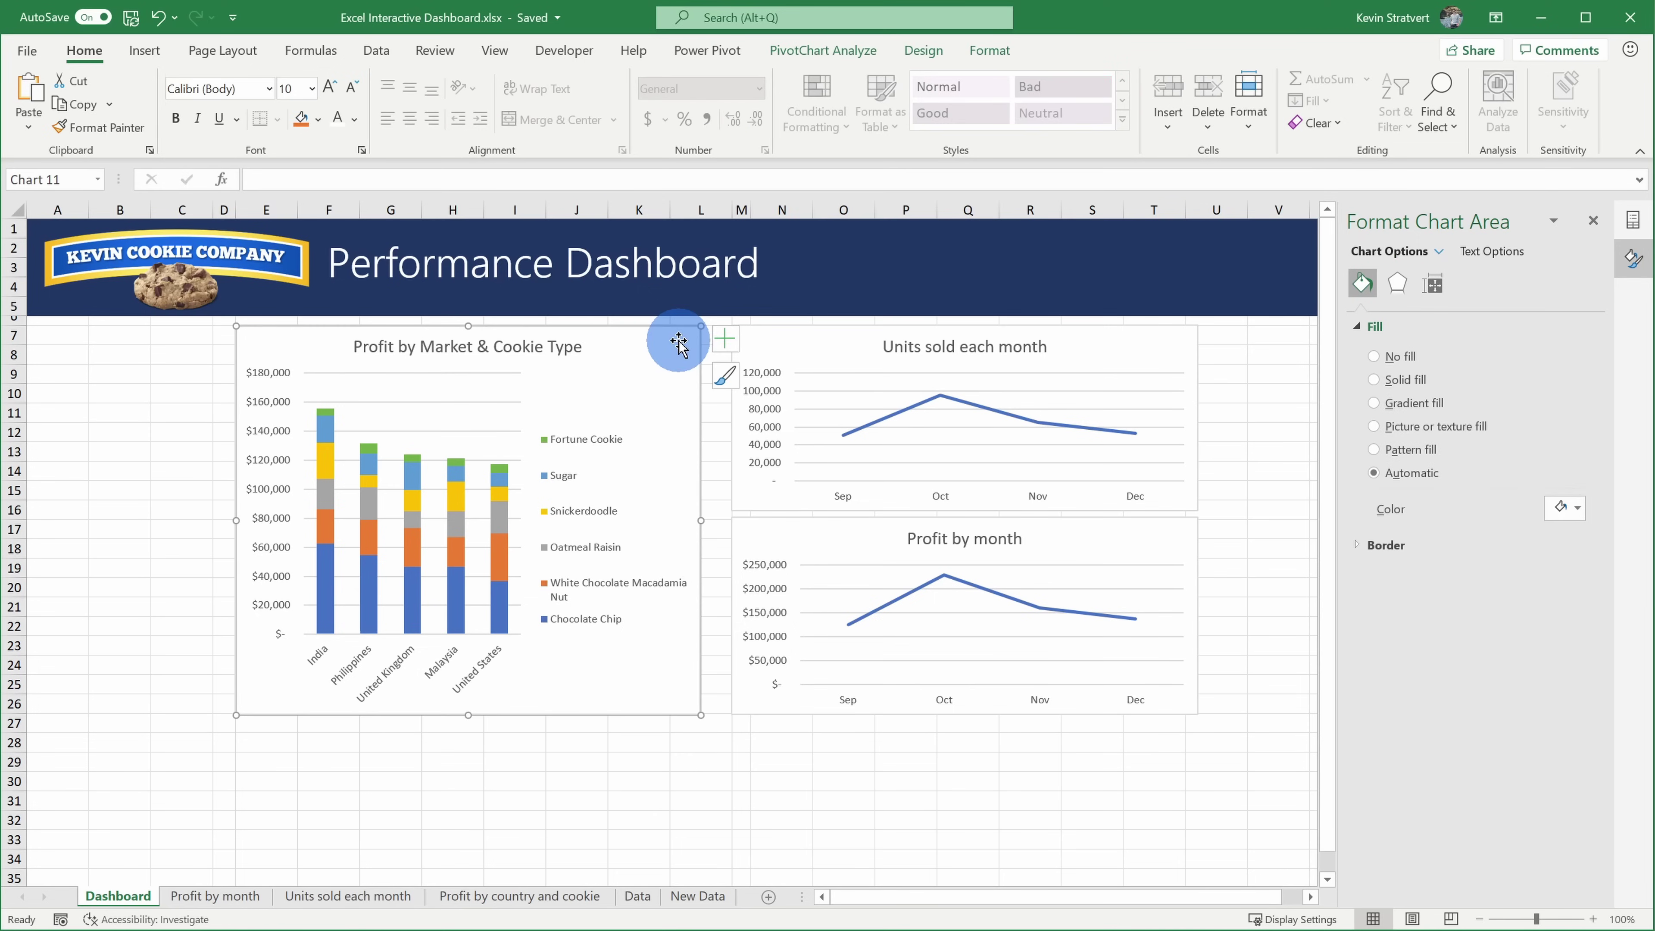
left_click(781, 341, "ctrl")
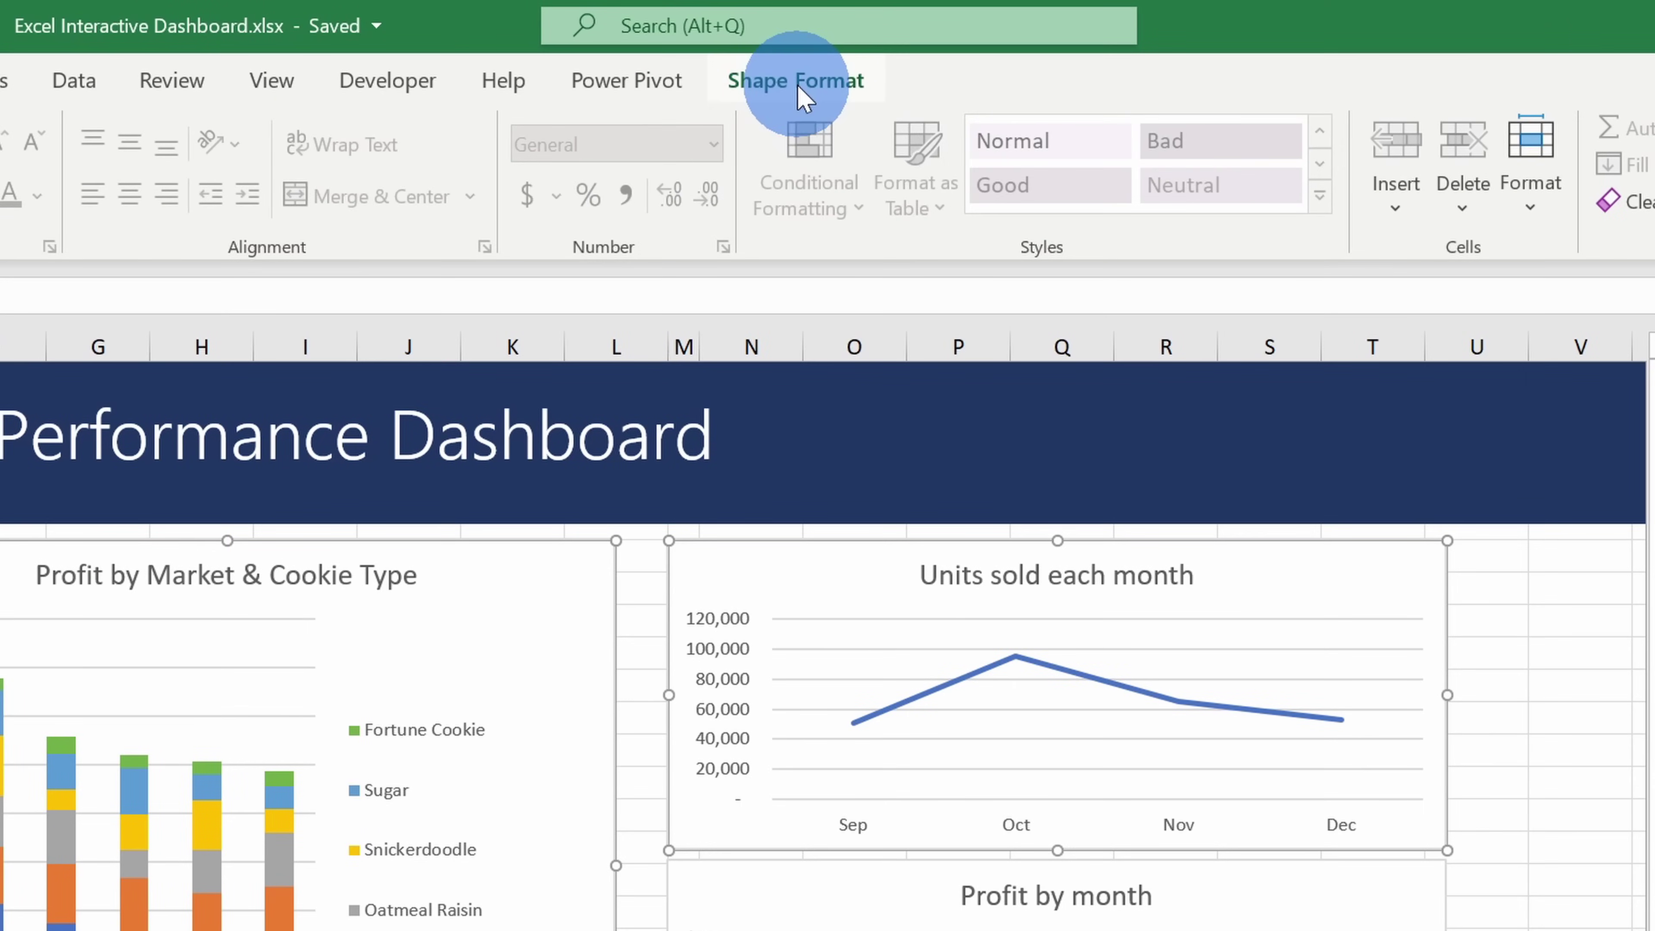
left_click(804, 96)
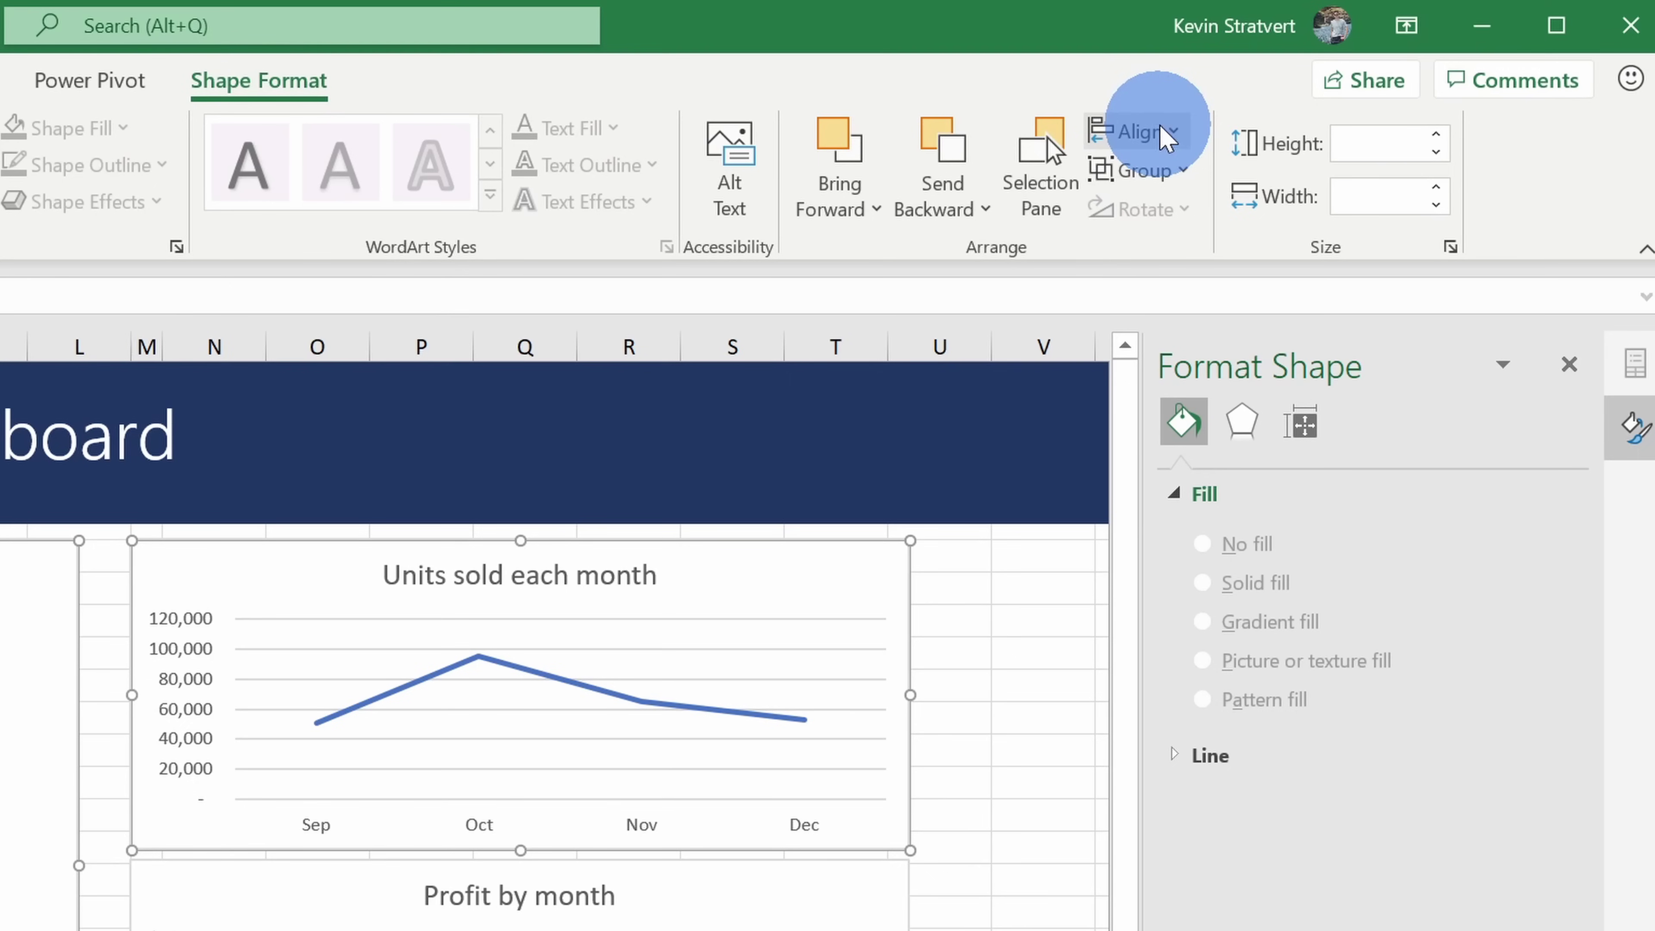
left_click(1167, 134)
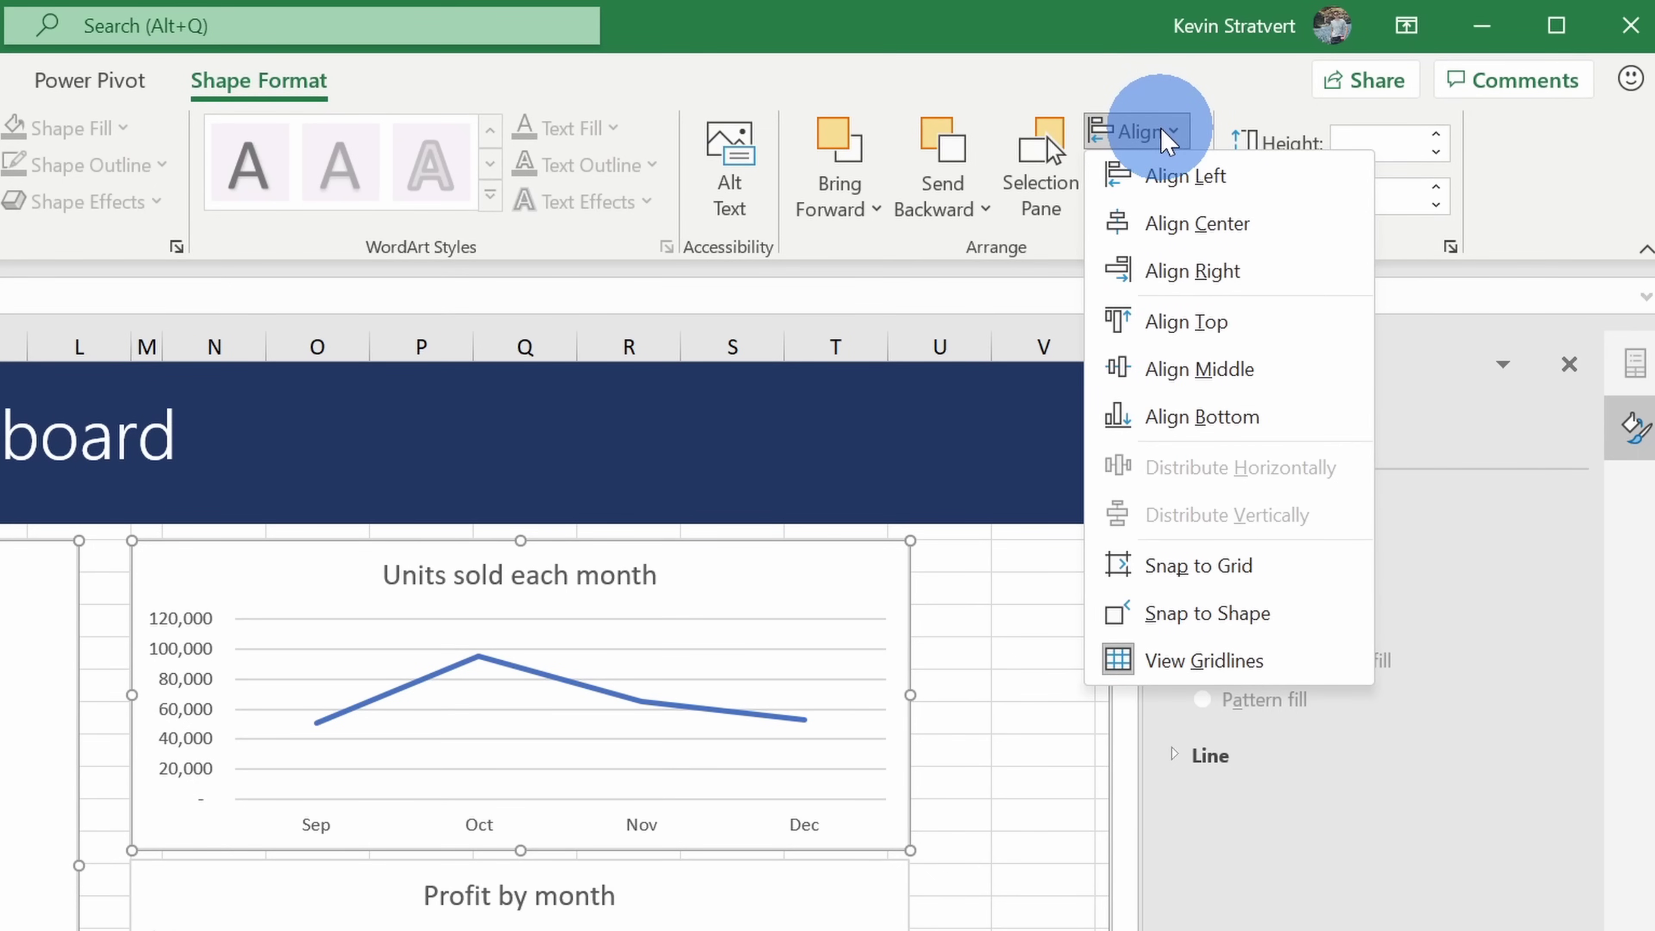
left_click(1187, 323)
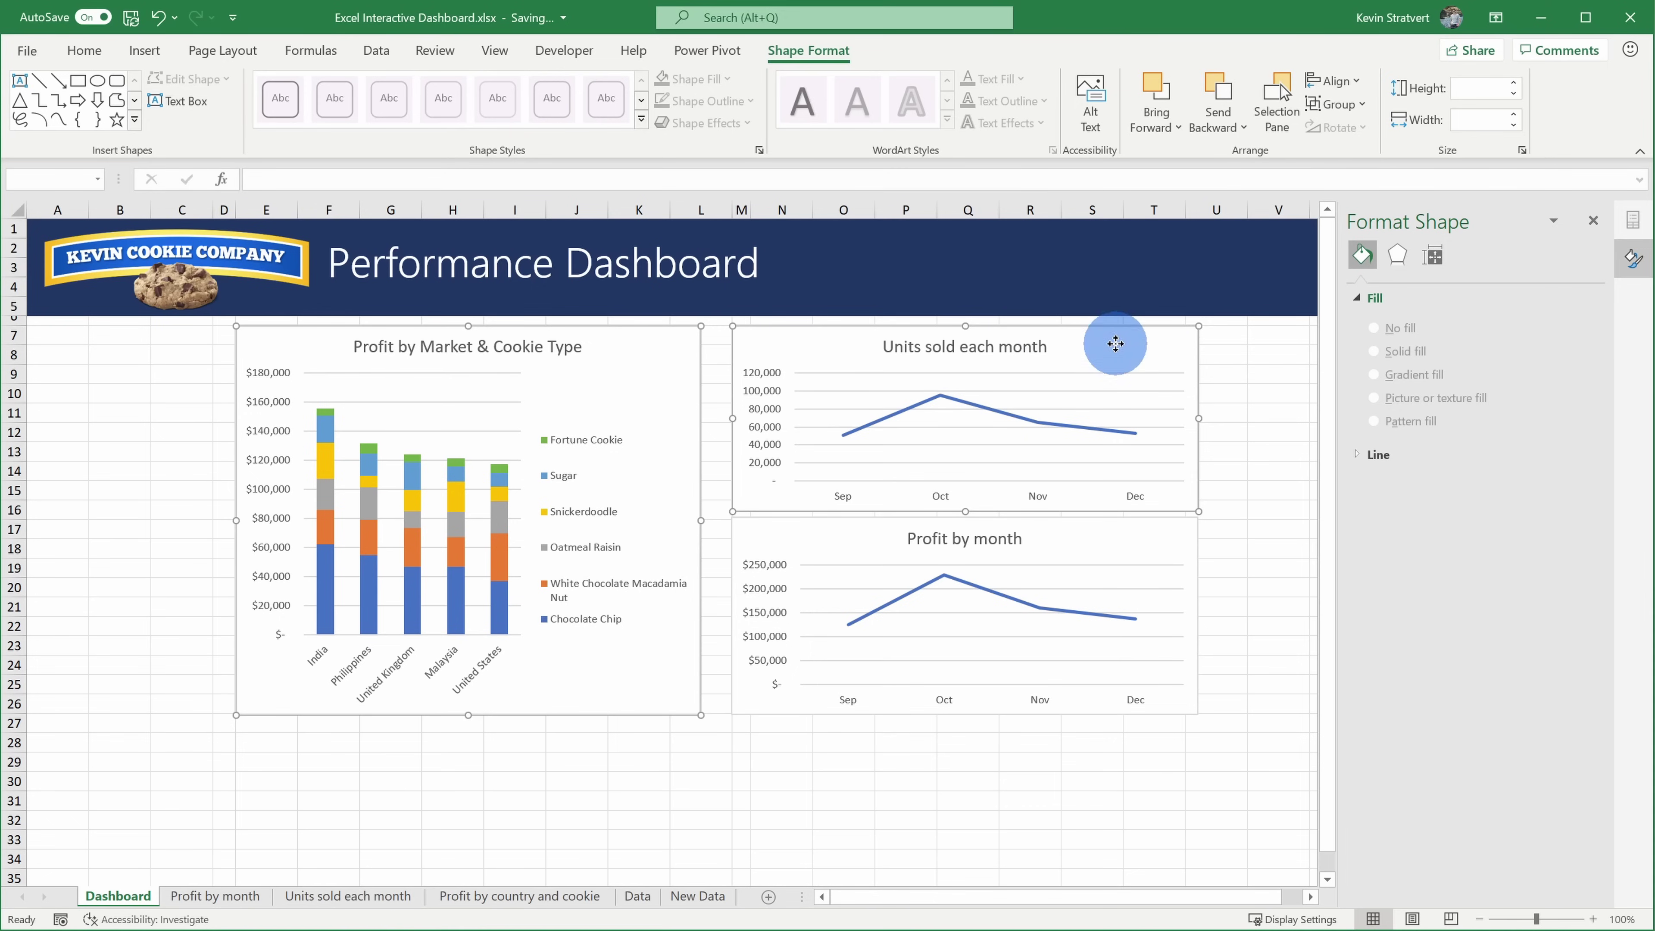
- Align the left edges of the Units sold each month and Profit by month charts
left_click(1166, 352)
left_click(1136, 538, "ctrl")
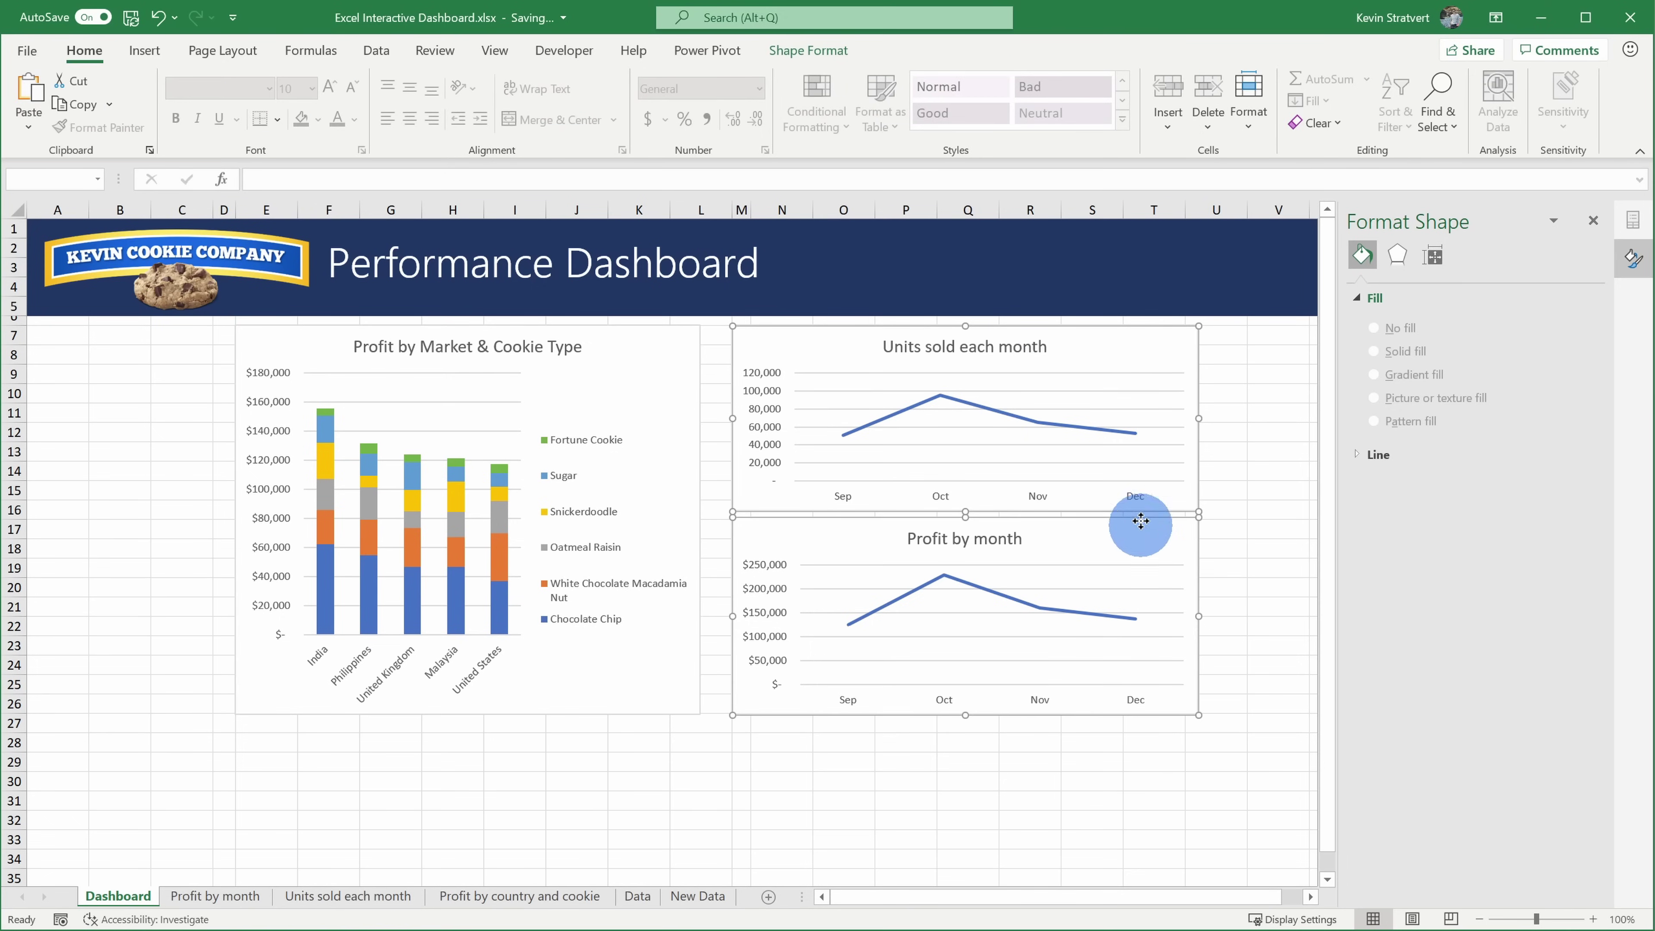
left_click(811, 52)
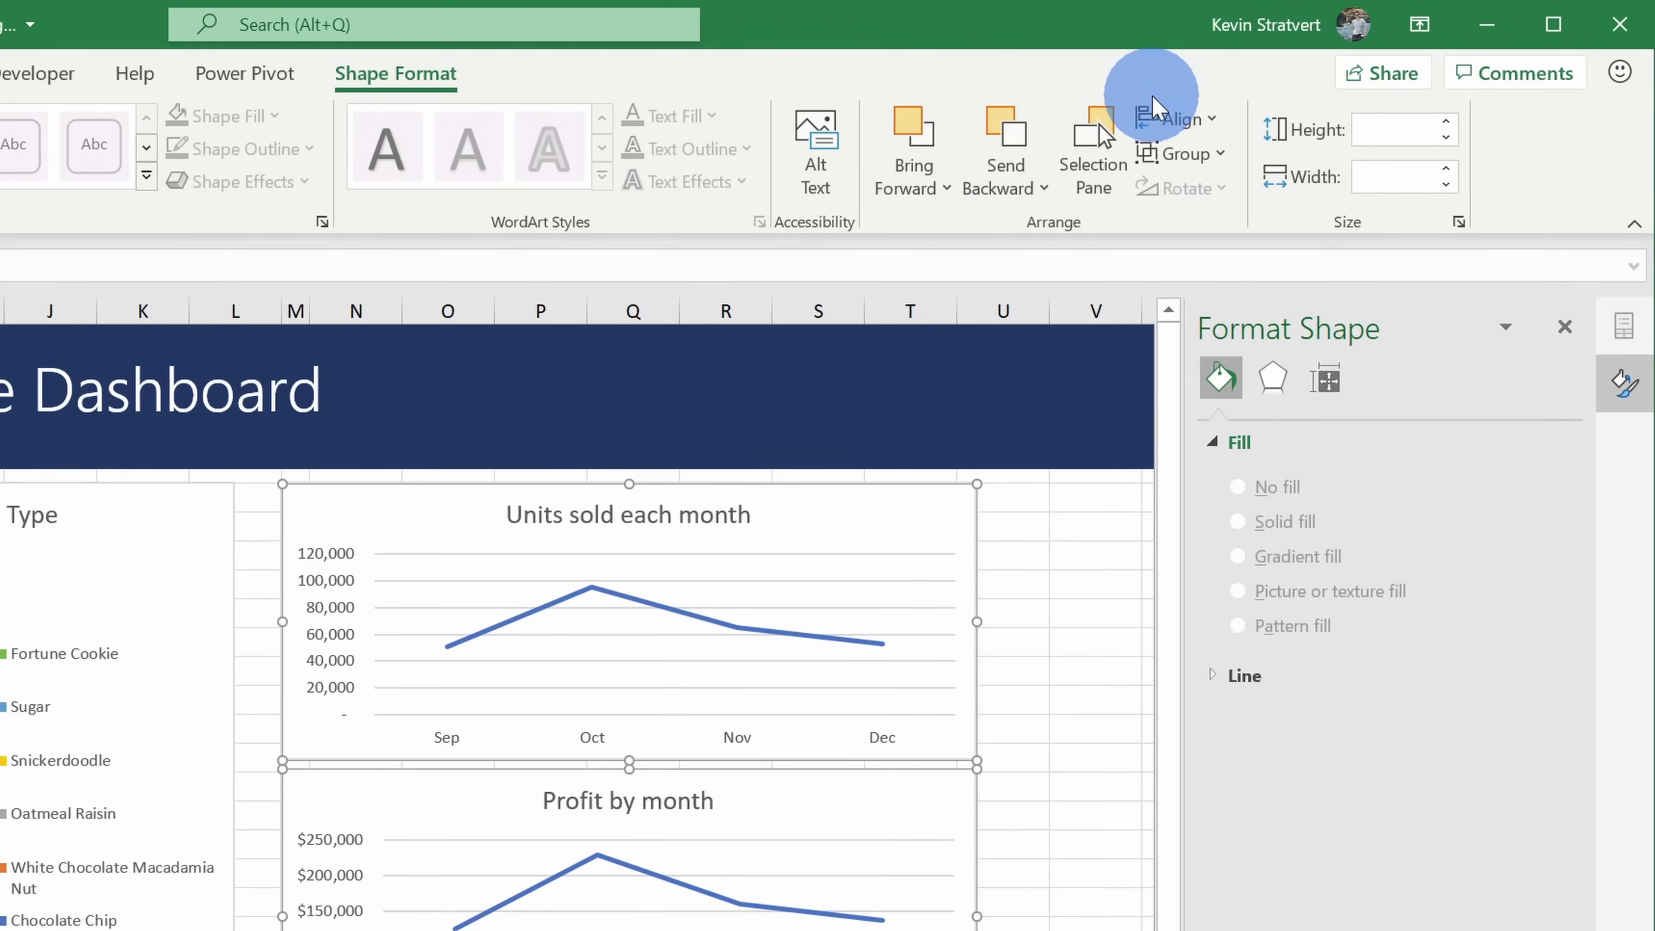
left_click(1170, 117)
left_click(1247, 163)
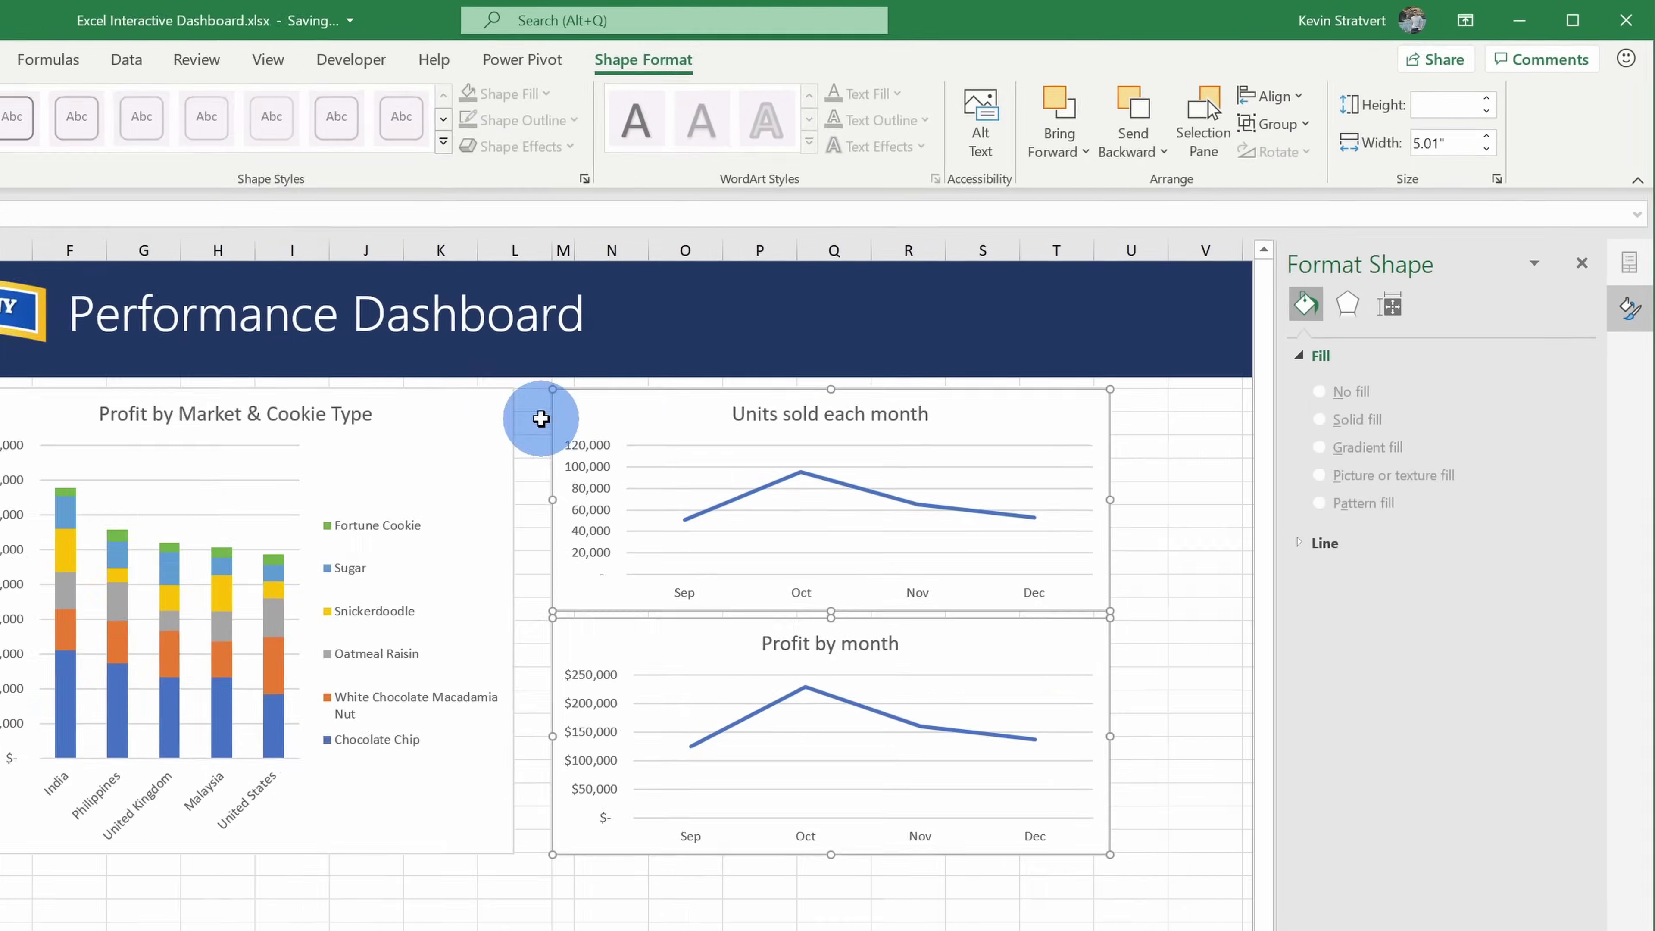
left_click(261, 524)
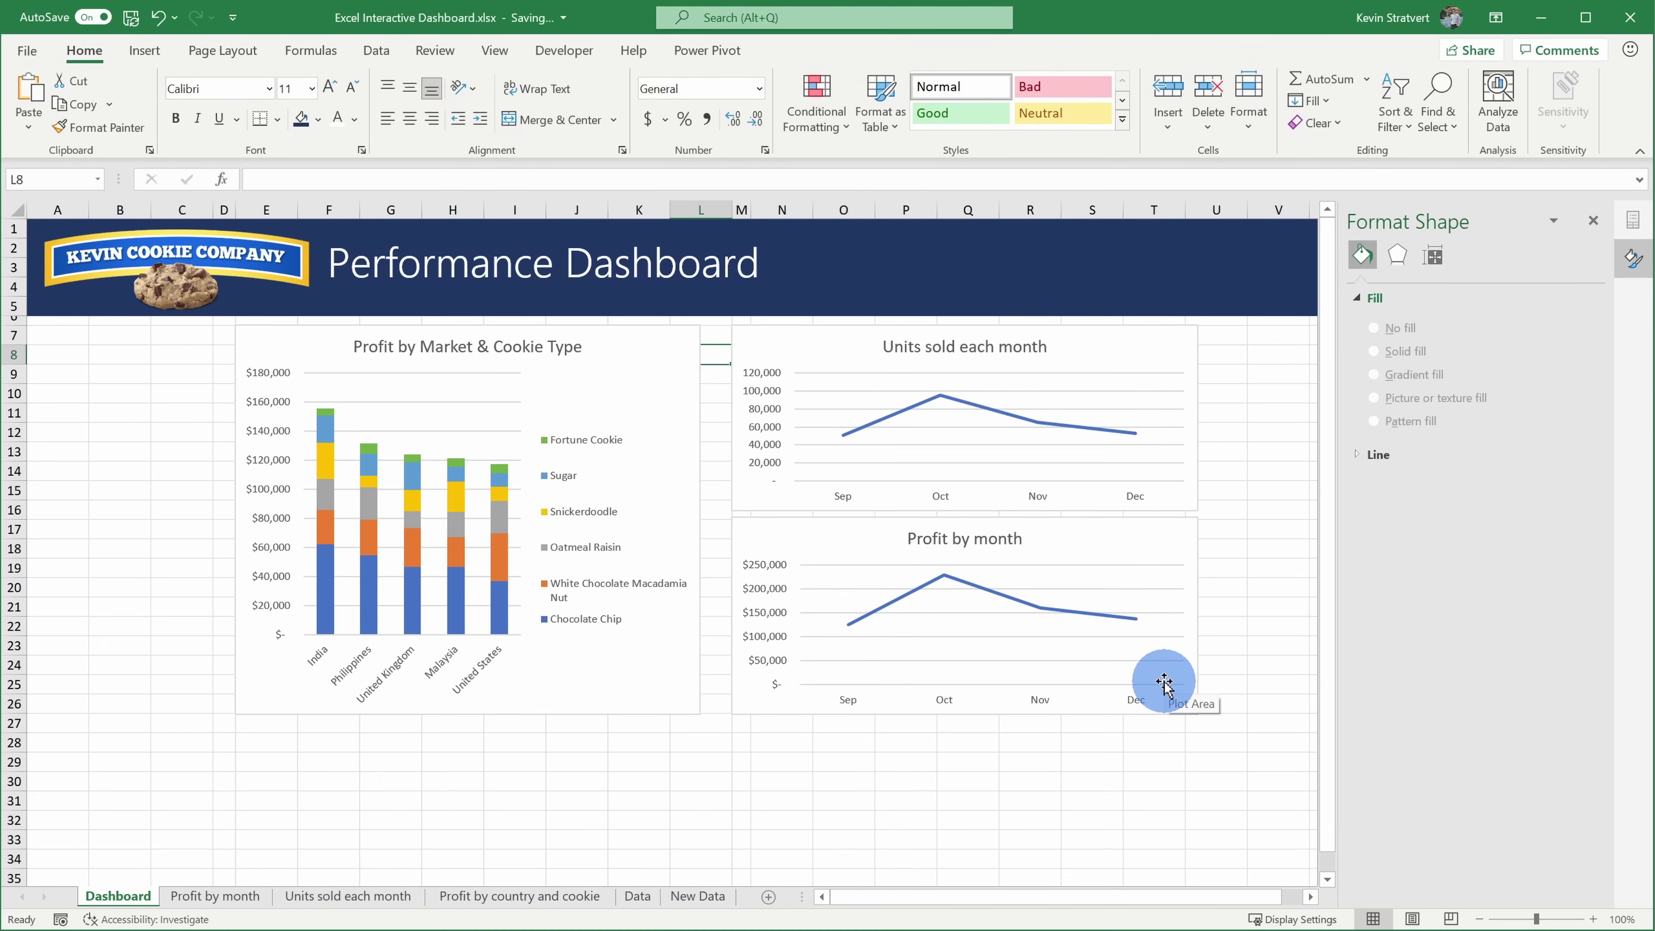
left_click(1217, 587)
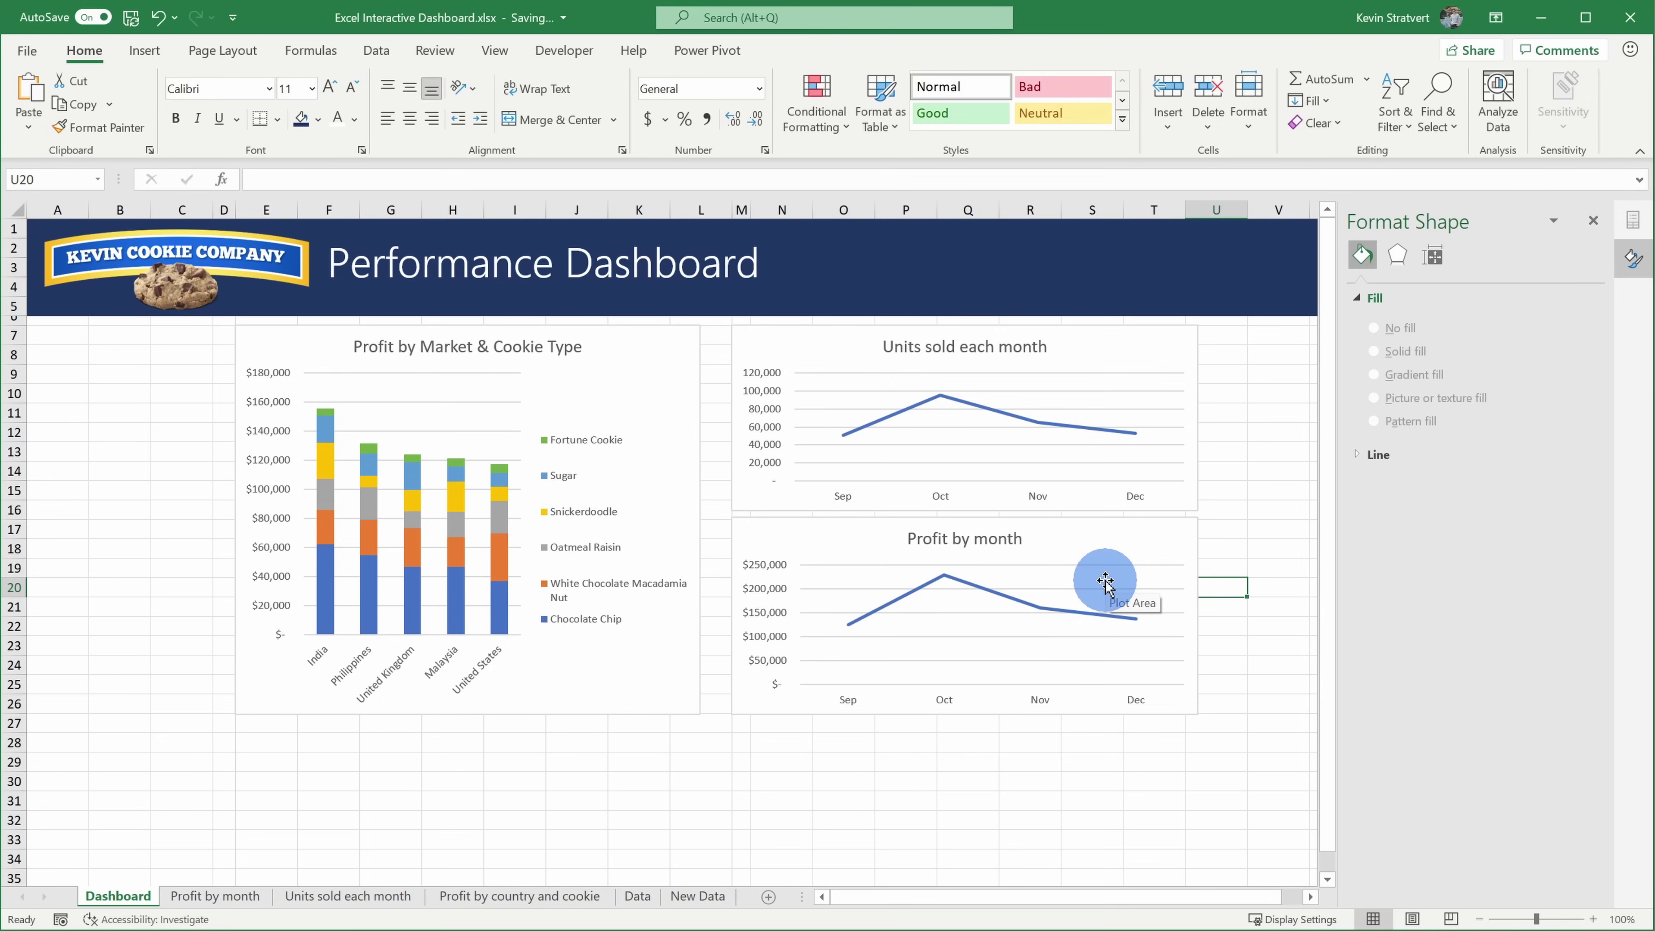
- Check the height and width settings of the Profit by Market & Cookie Type chart
left_click(689, 380)
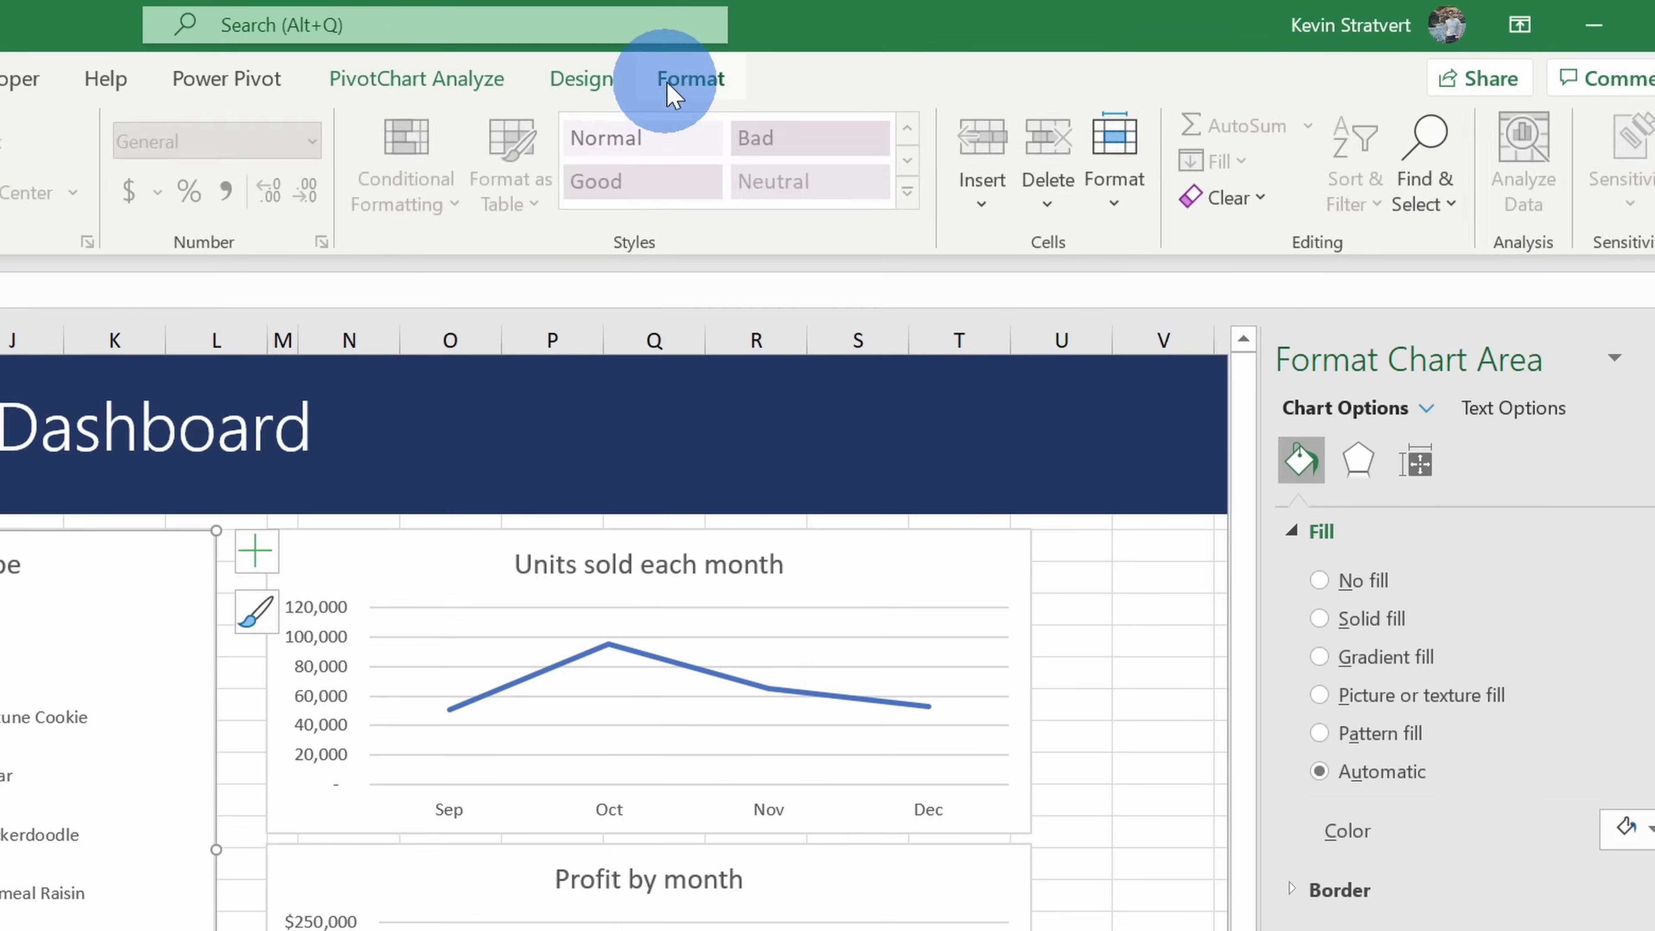
left_click(671, 94)
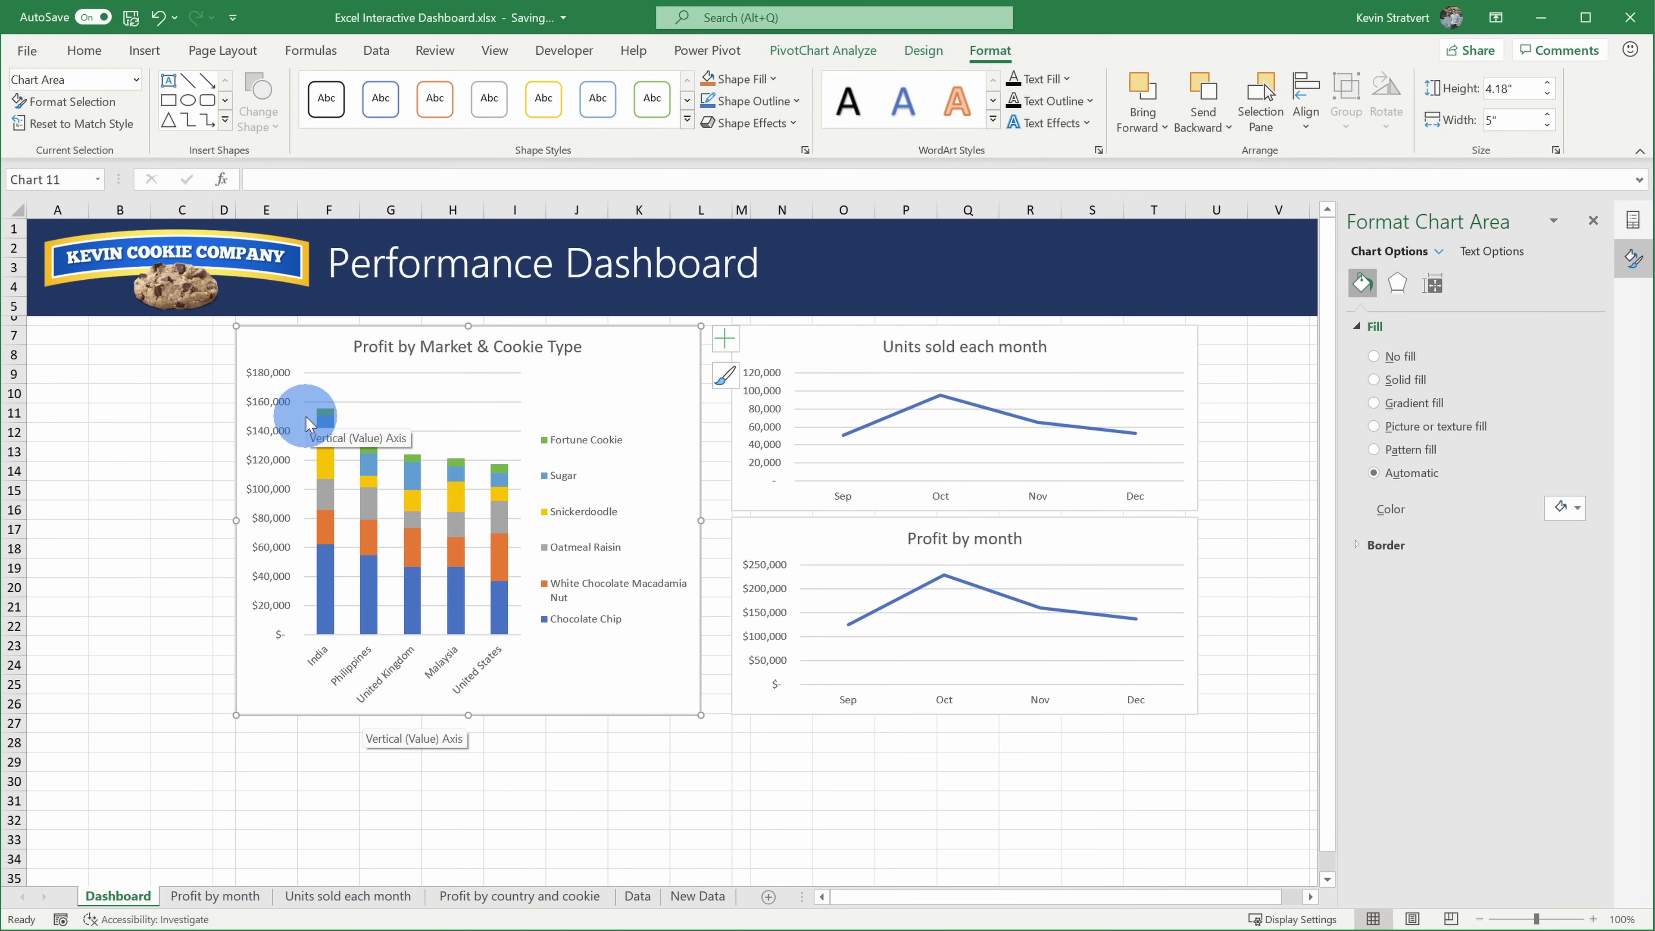
scroll(873, 467, "up", 2)
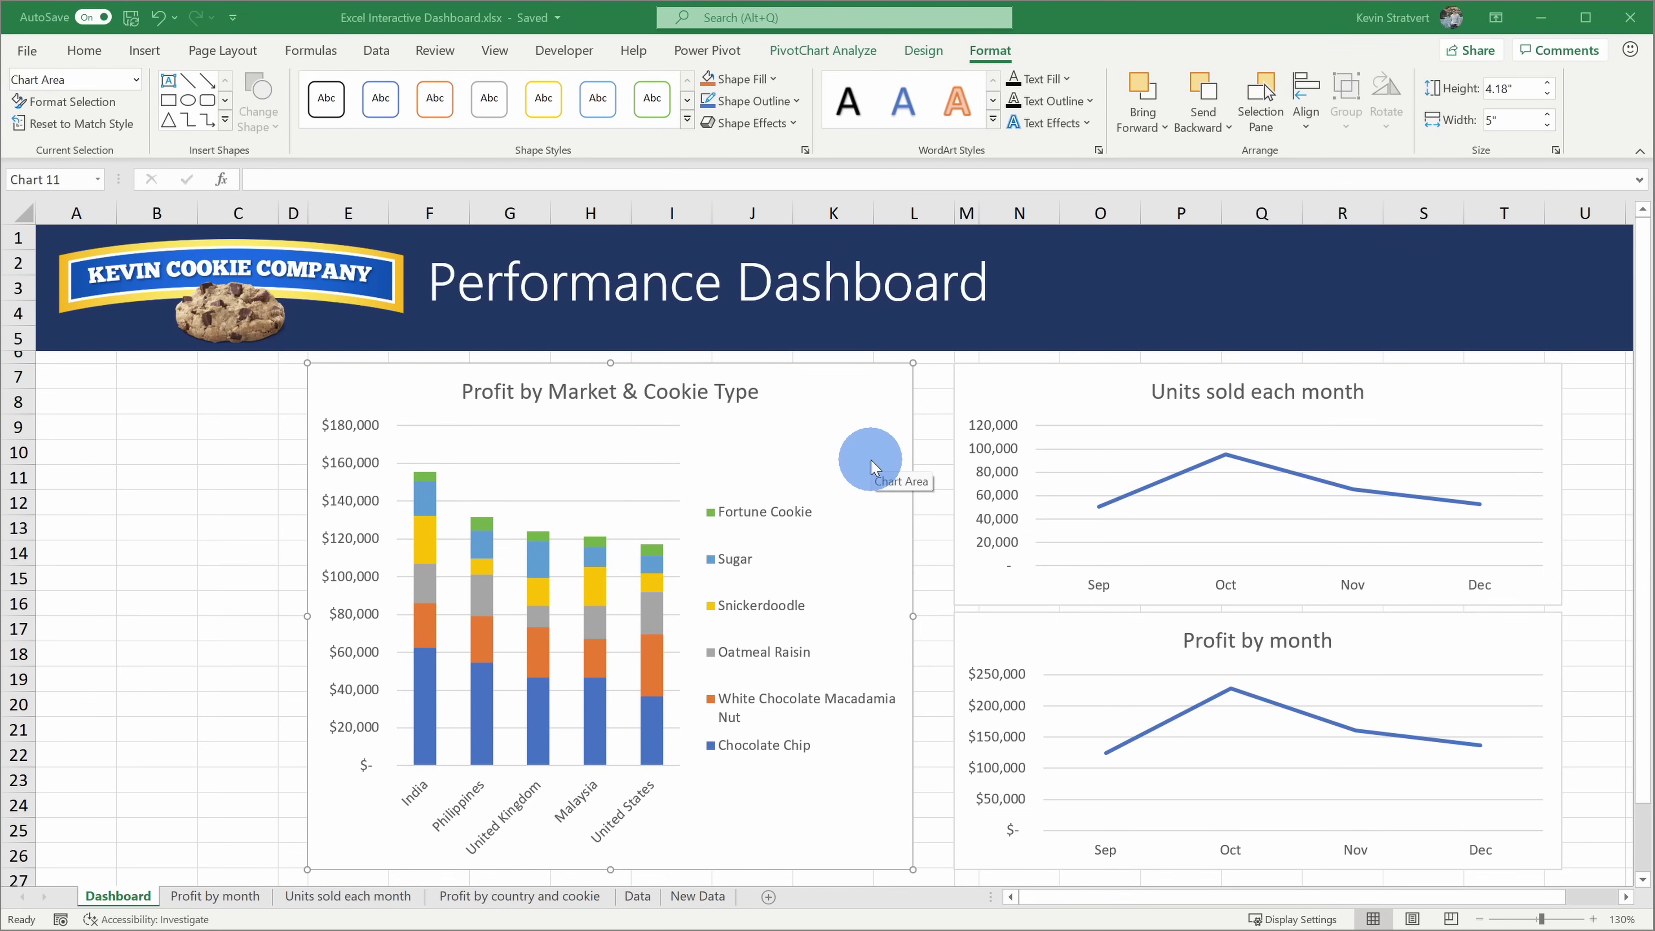
- Insert a timeline on the Date field from the Profit by Market & Cookie Type chart
left_click(911, 412)
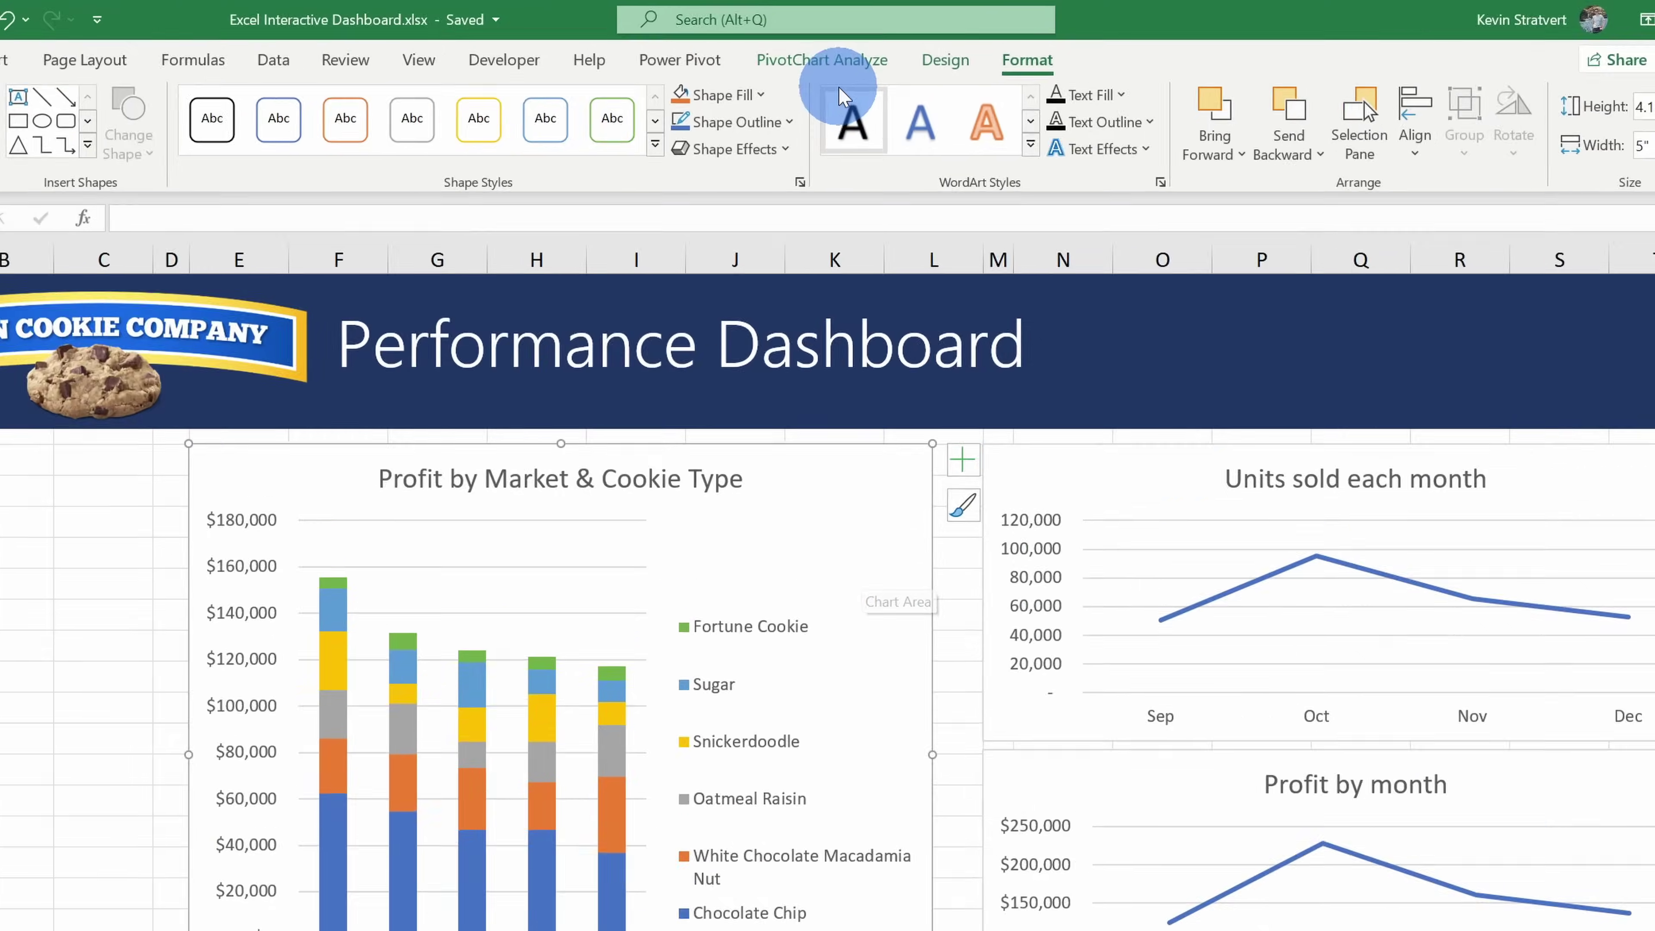
left_click(840, 51)
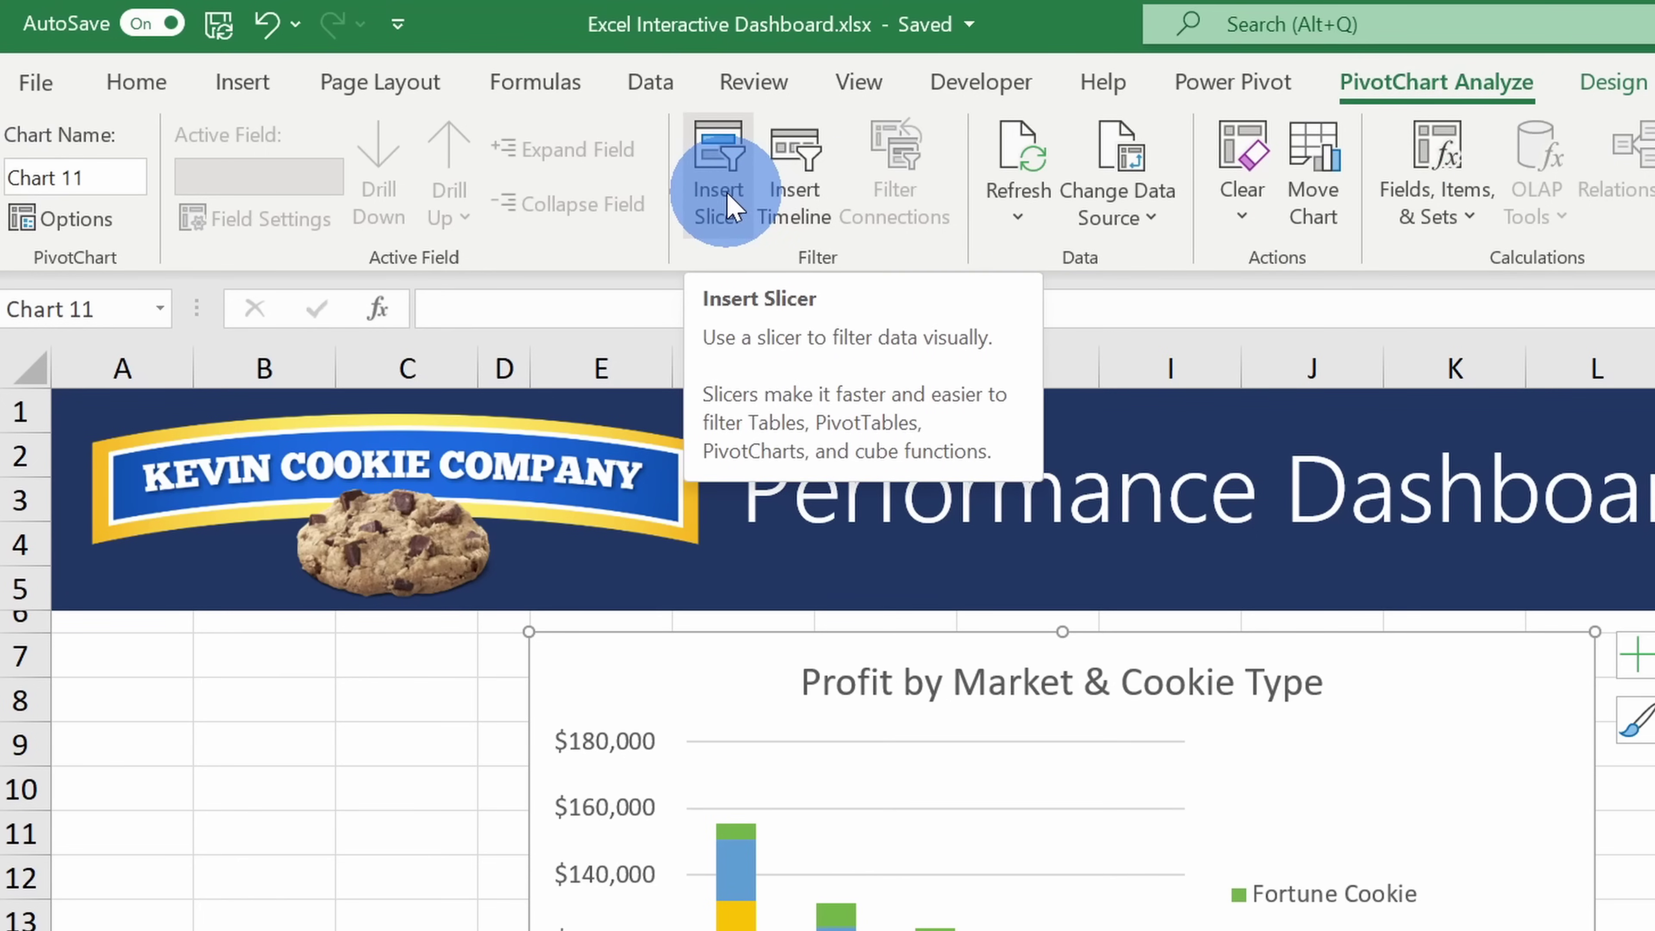
left_click(798, 171)
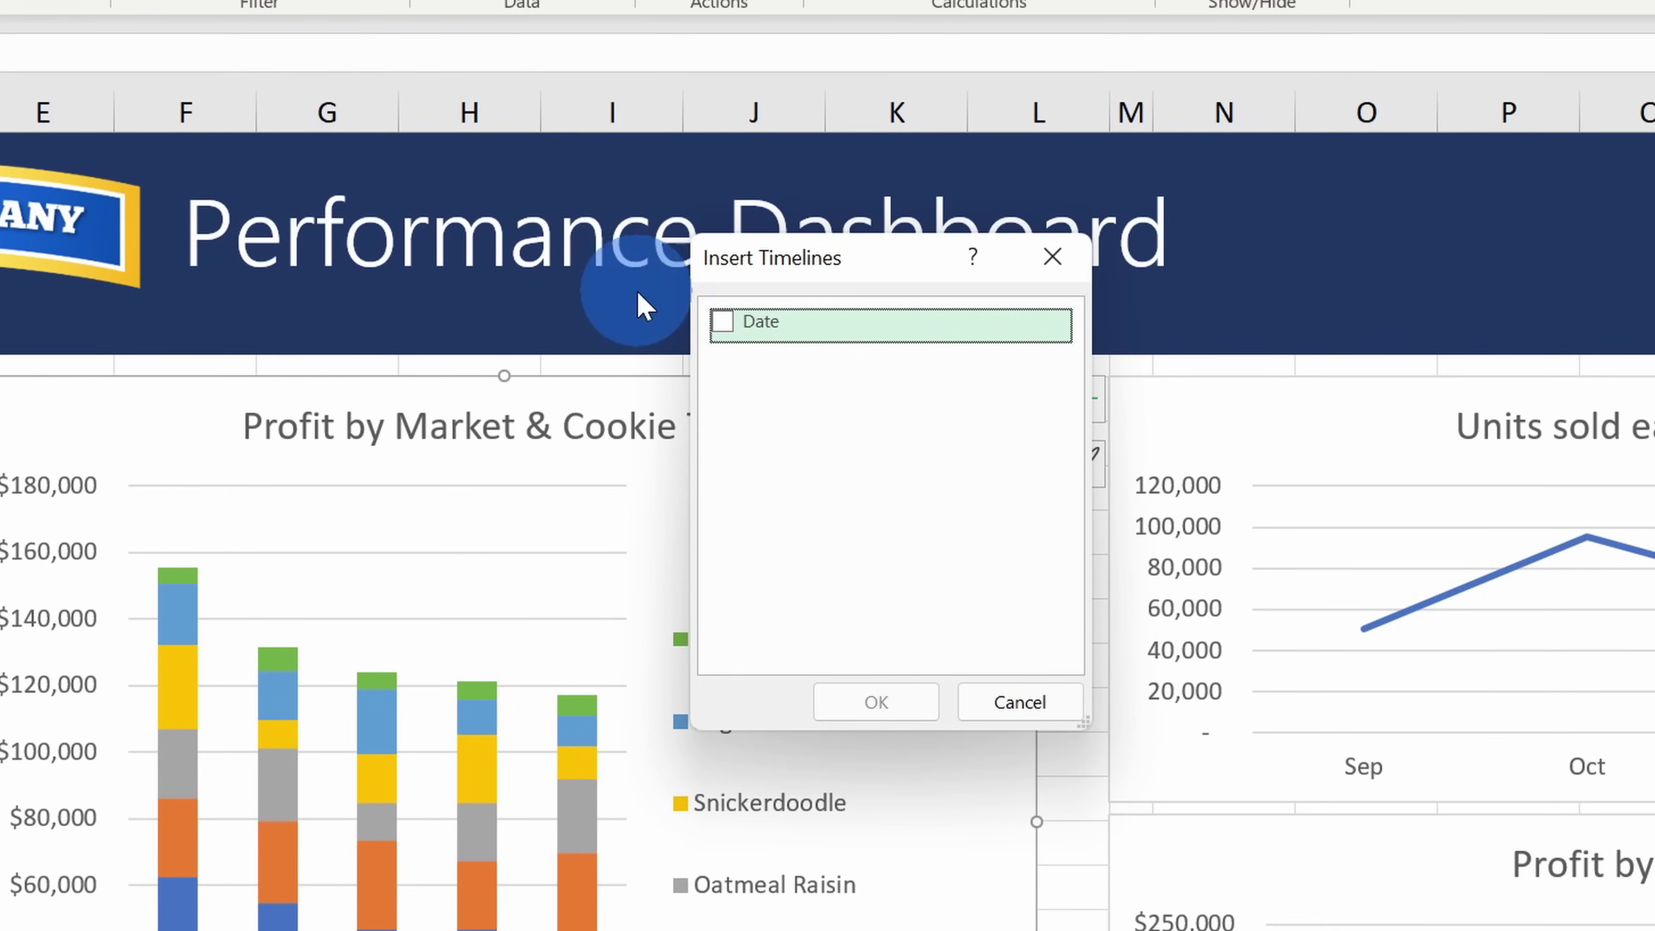
left_click(723, 325)
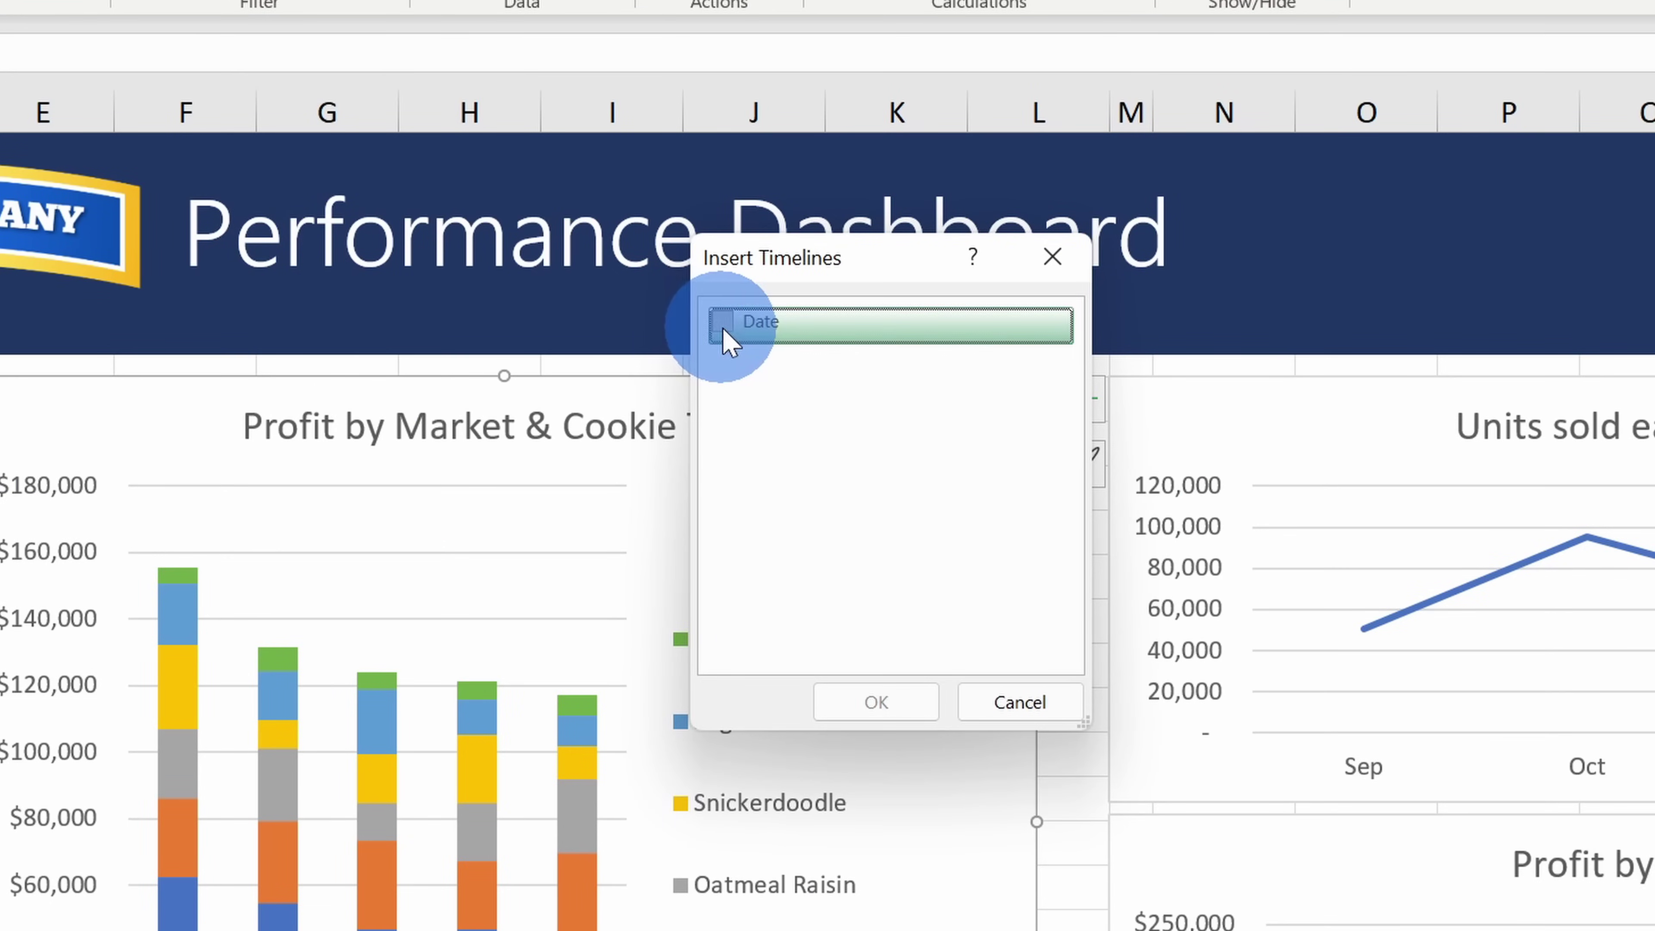
left_click(860, 711)
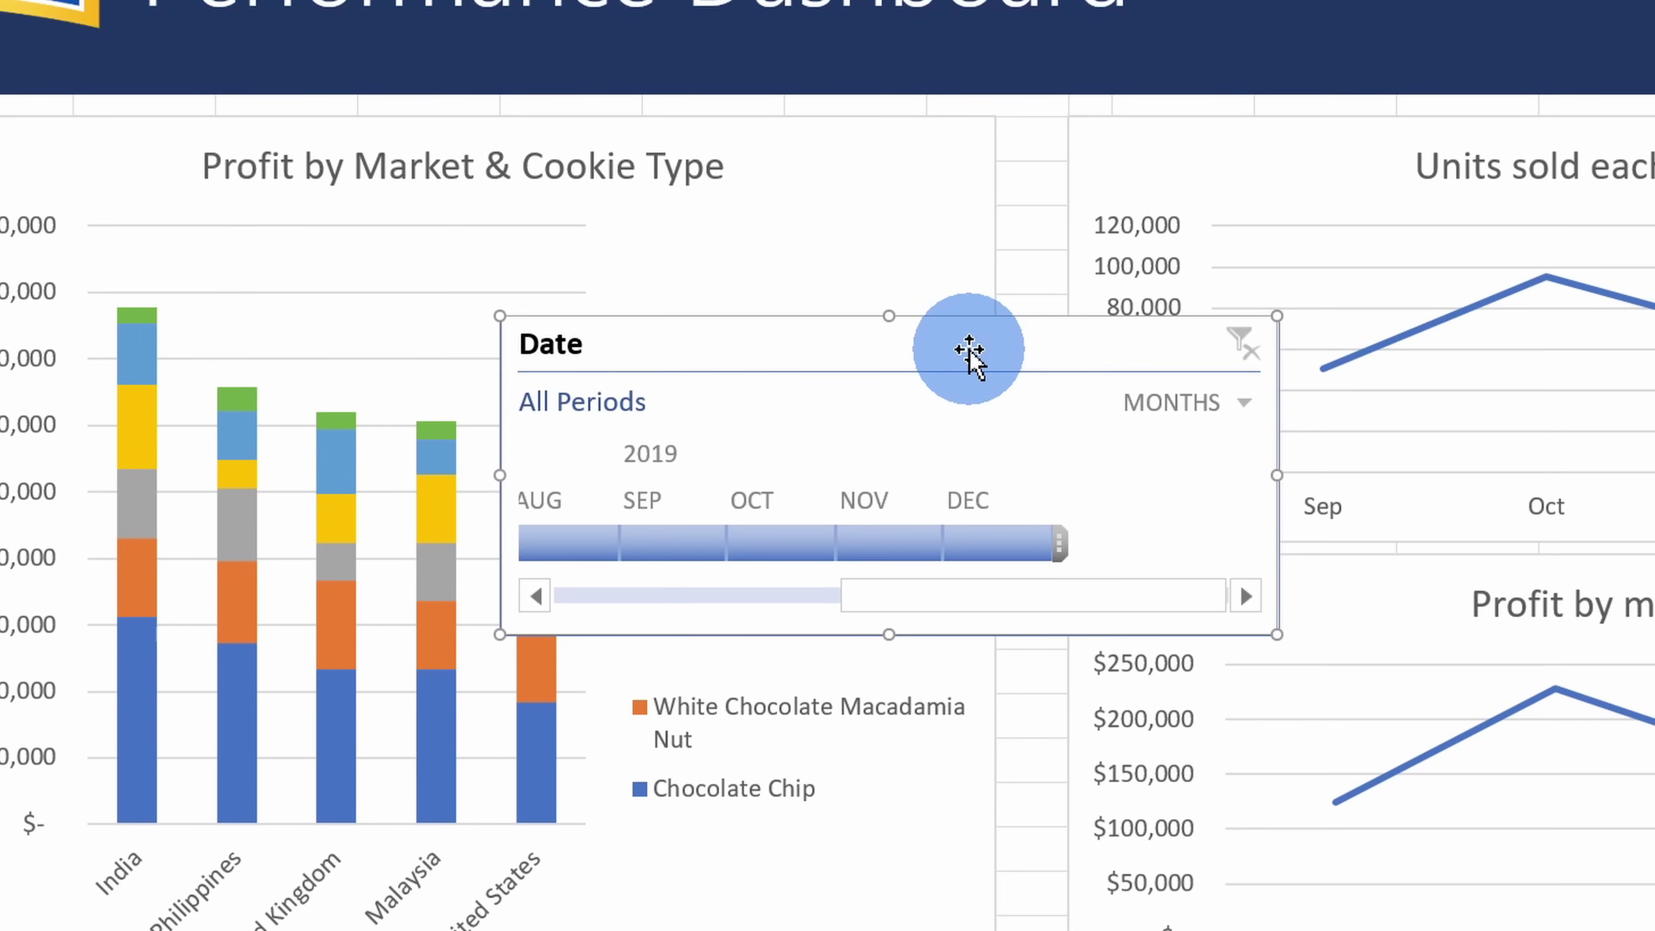
- Place the Date timeline below the company logo beside the market chart and narrow it to about 2.02 inches wide
left_click_drag(969, 352, 0, 156)
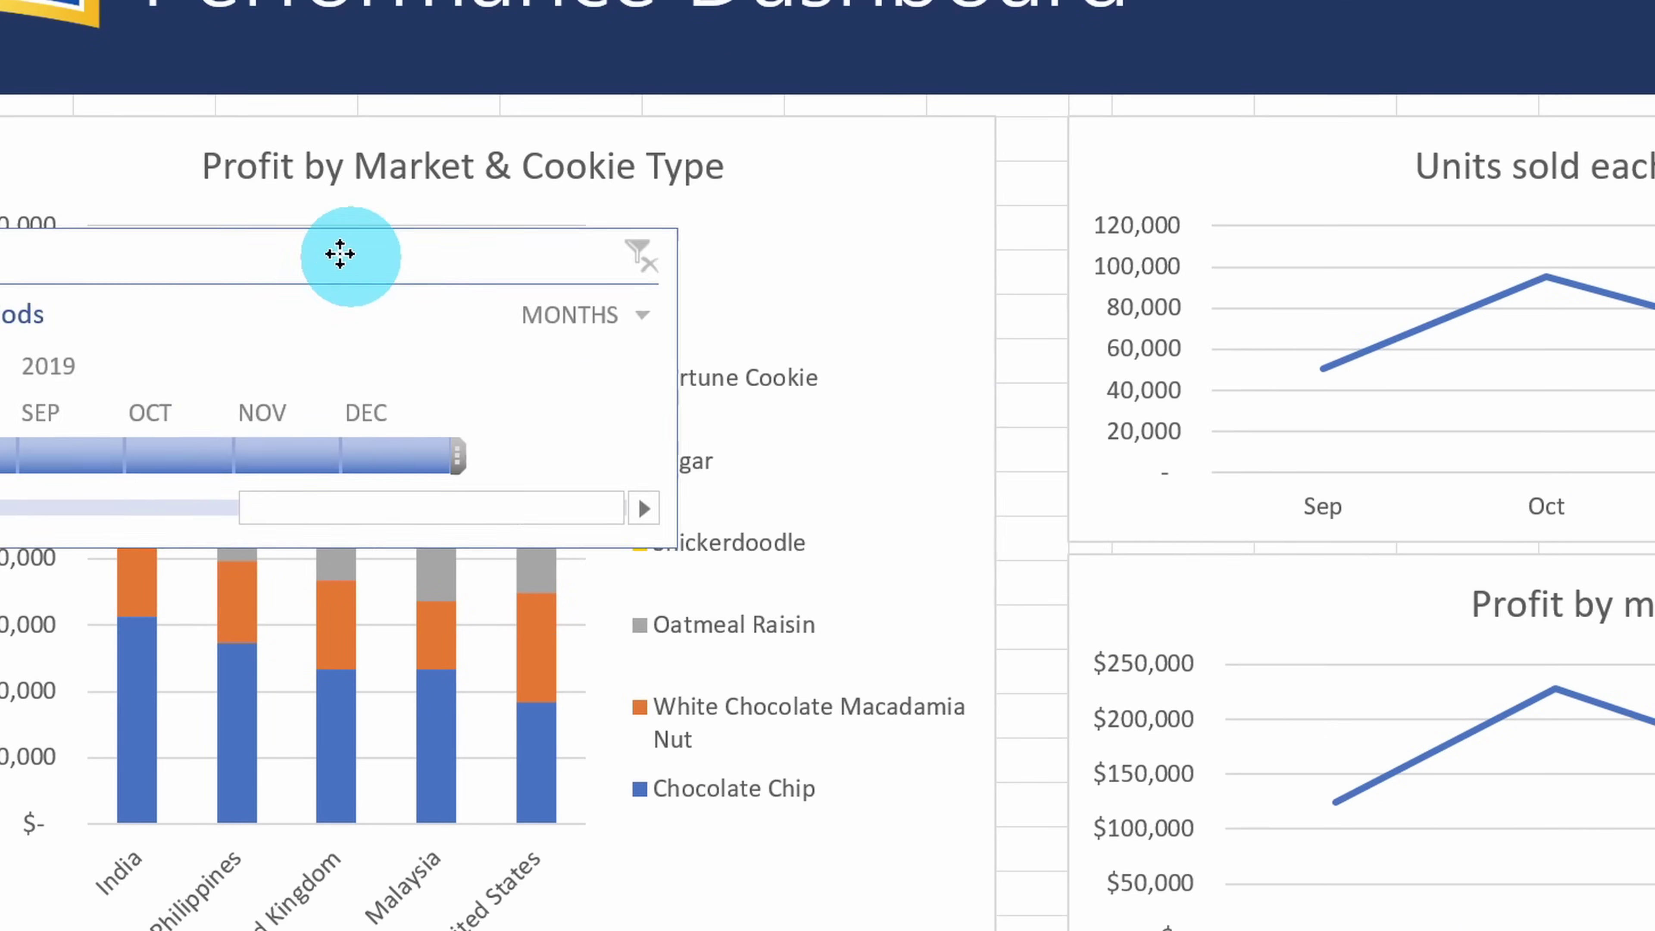
left_click_drag(531, 395, 528, 392)
left_click_drag(835, 513, 488, 513)
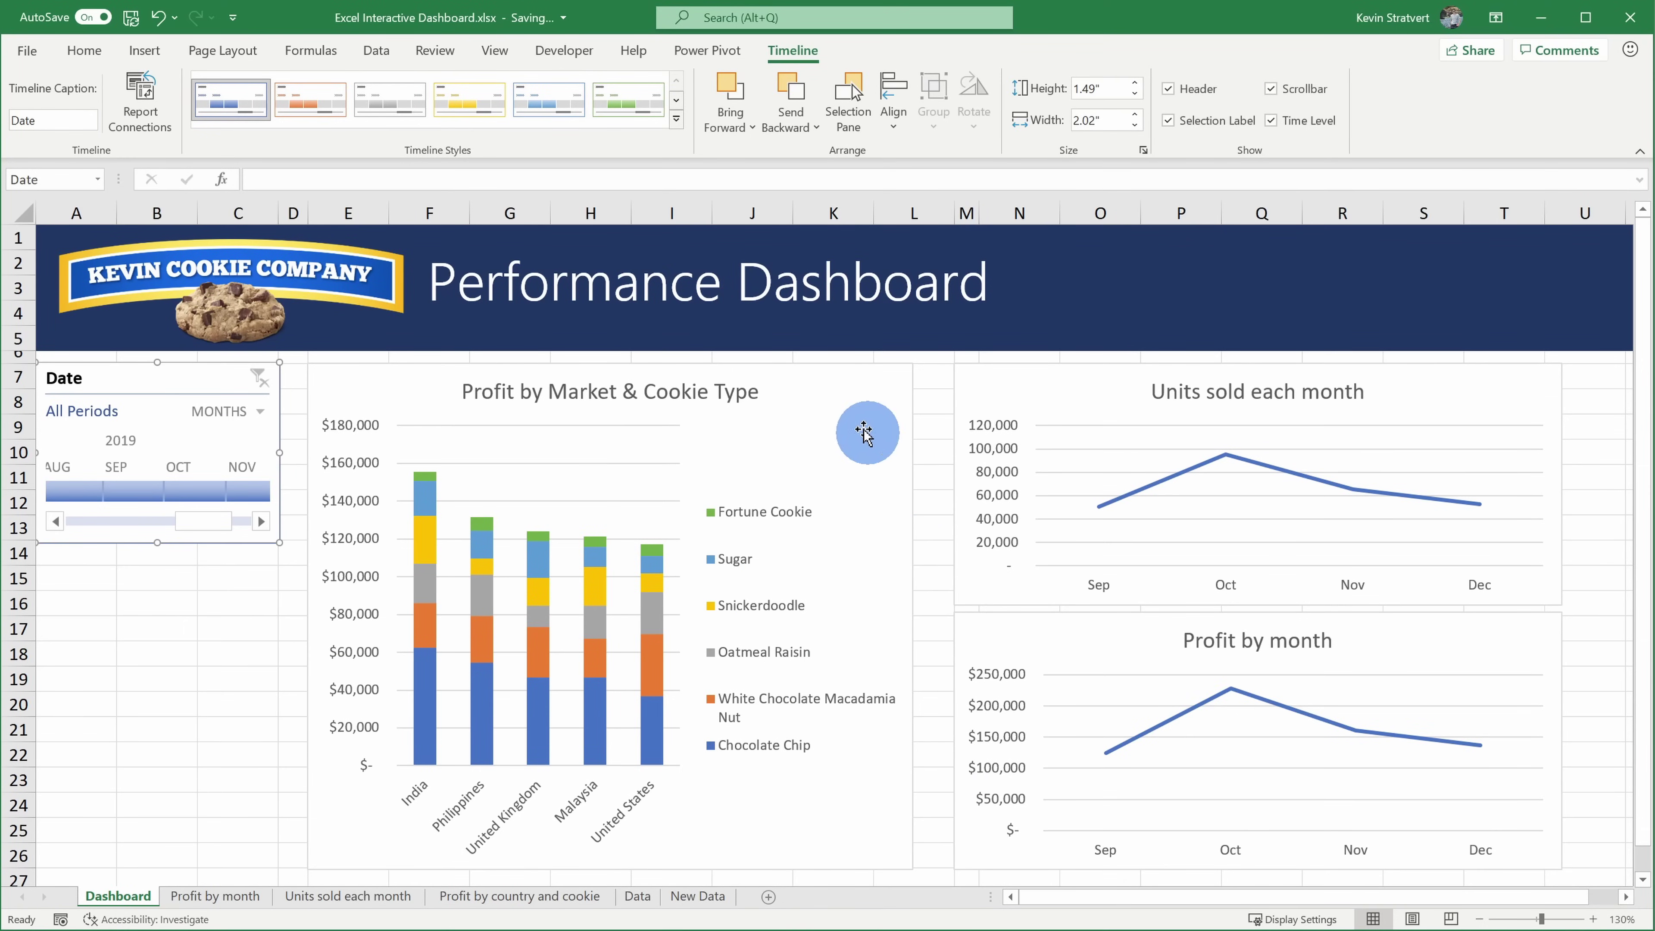
- Insert slicers for the Country and Product fields from the Profit by Market & Cookie Type chart
left_click(880, 431)
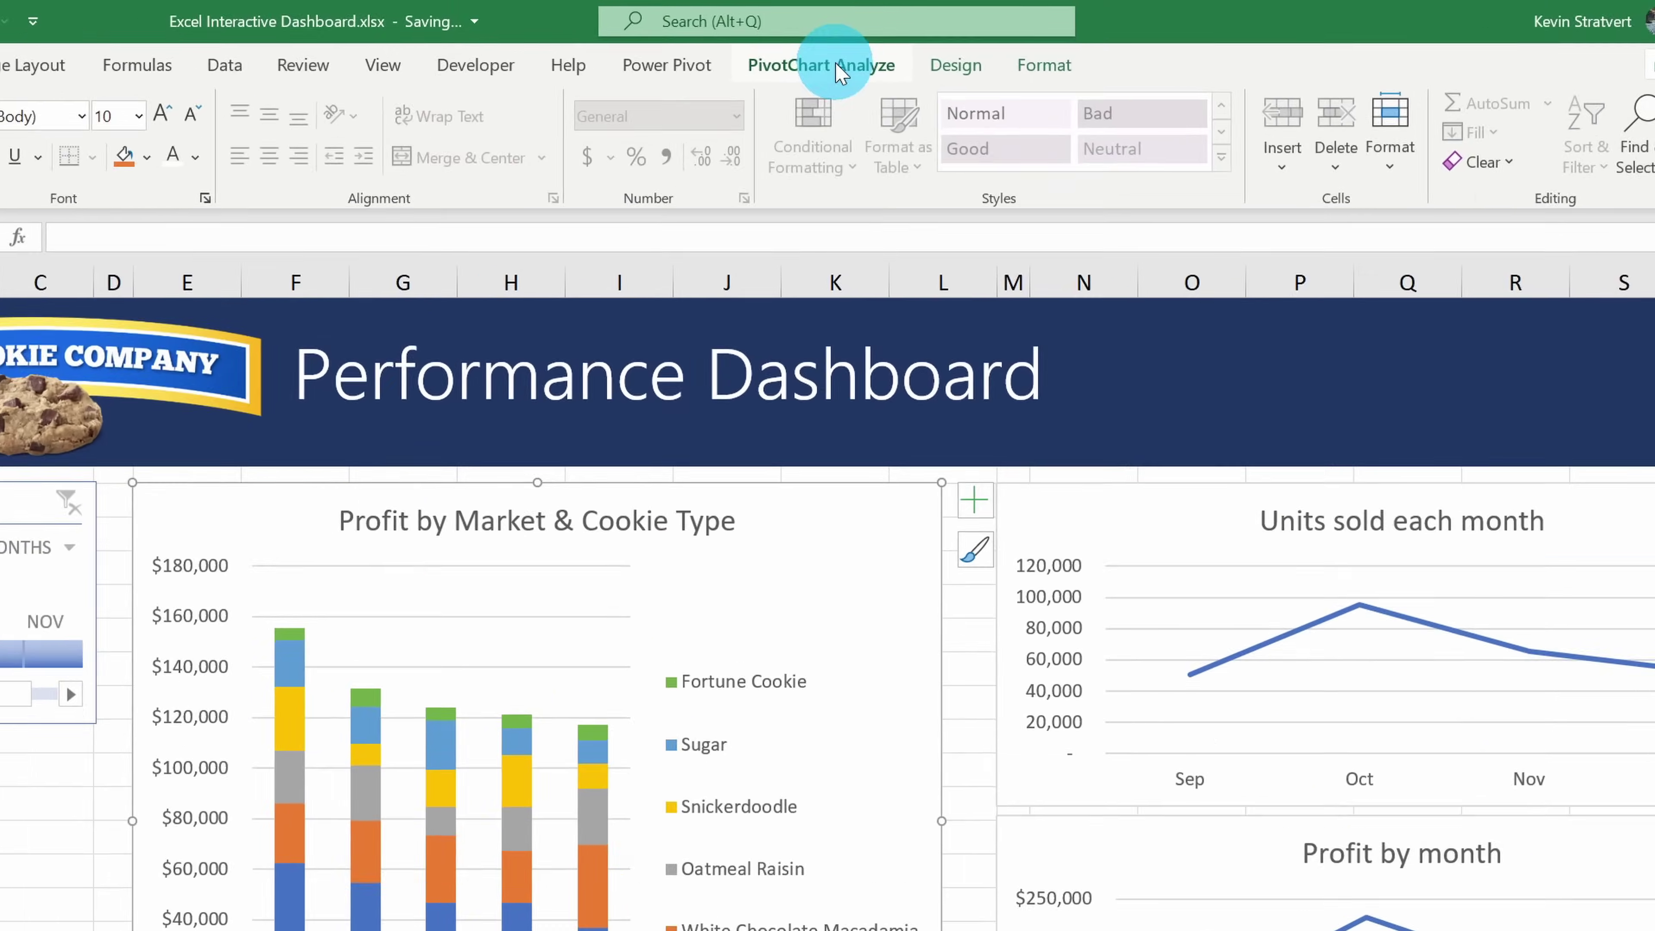
left_click(823, 50)
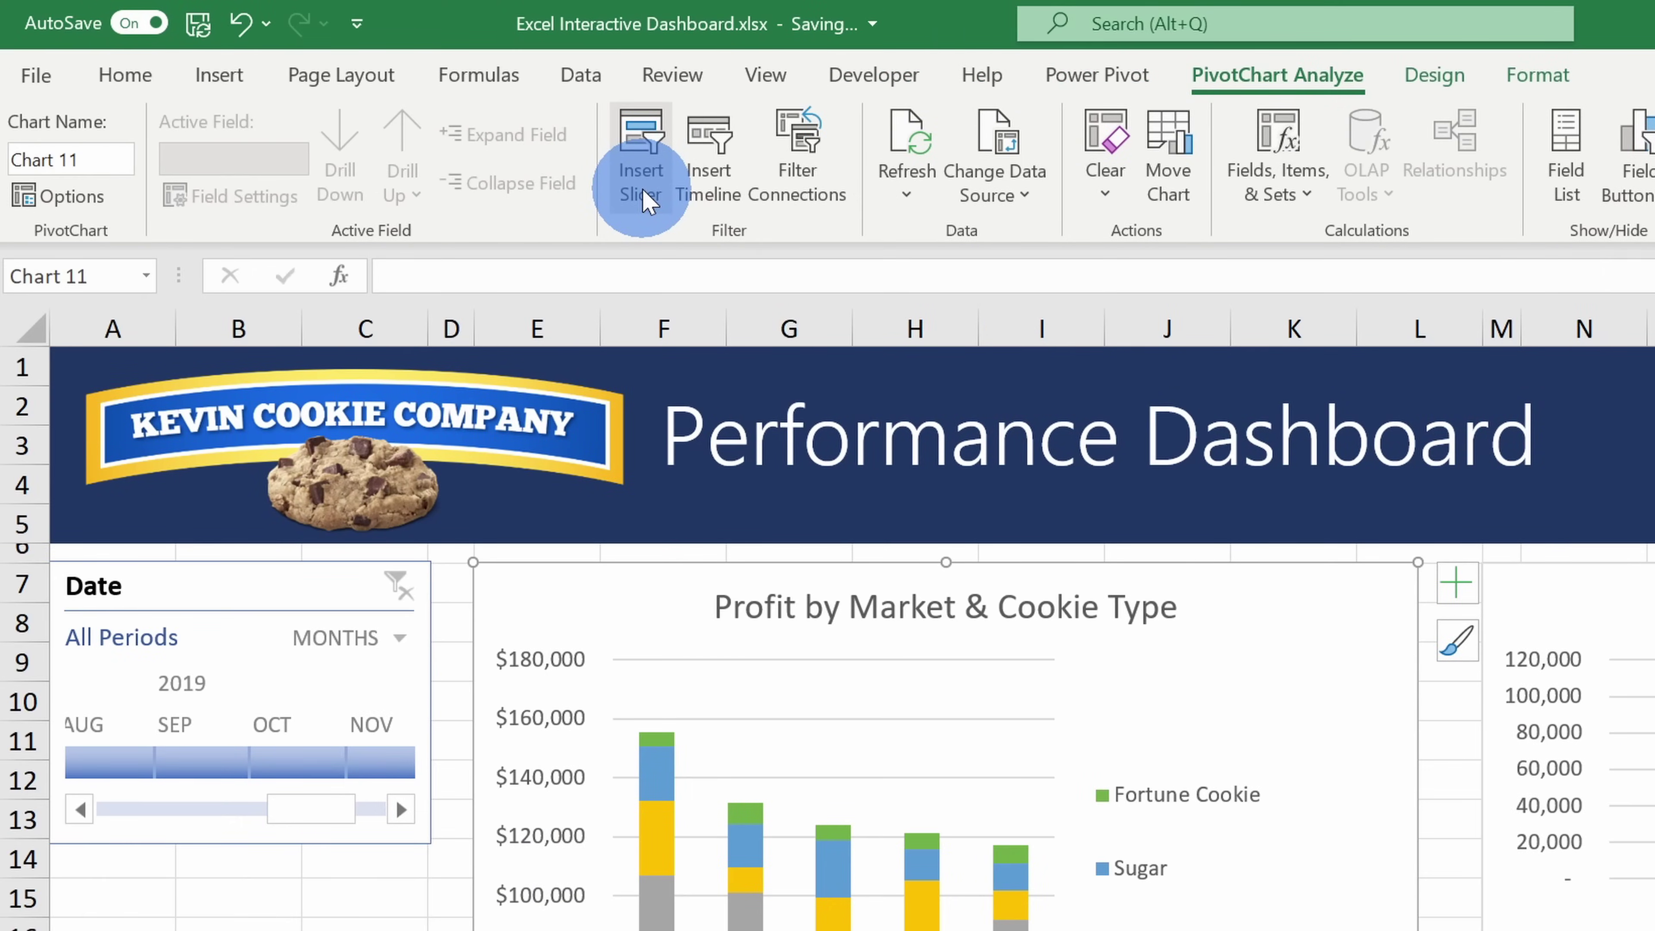
left_click(642, 188)
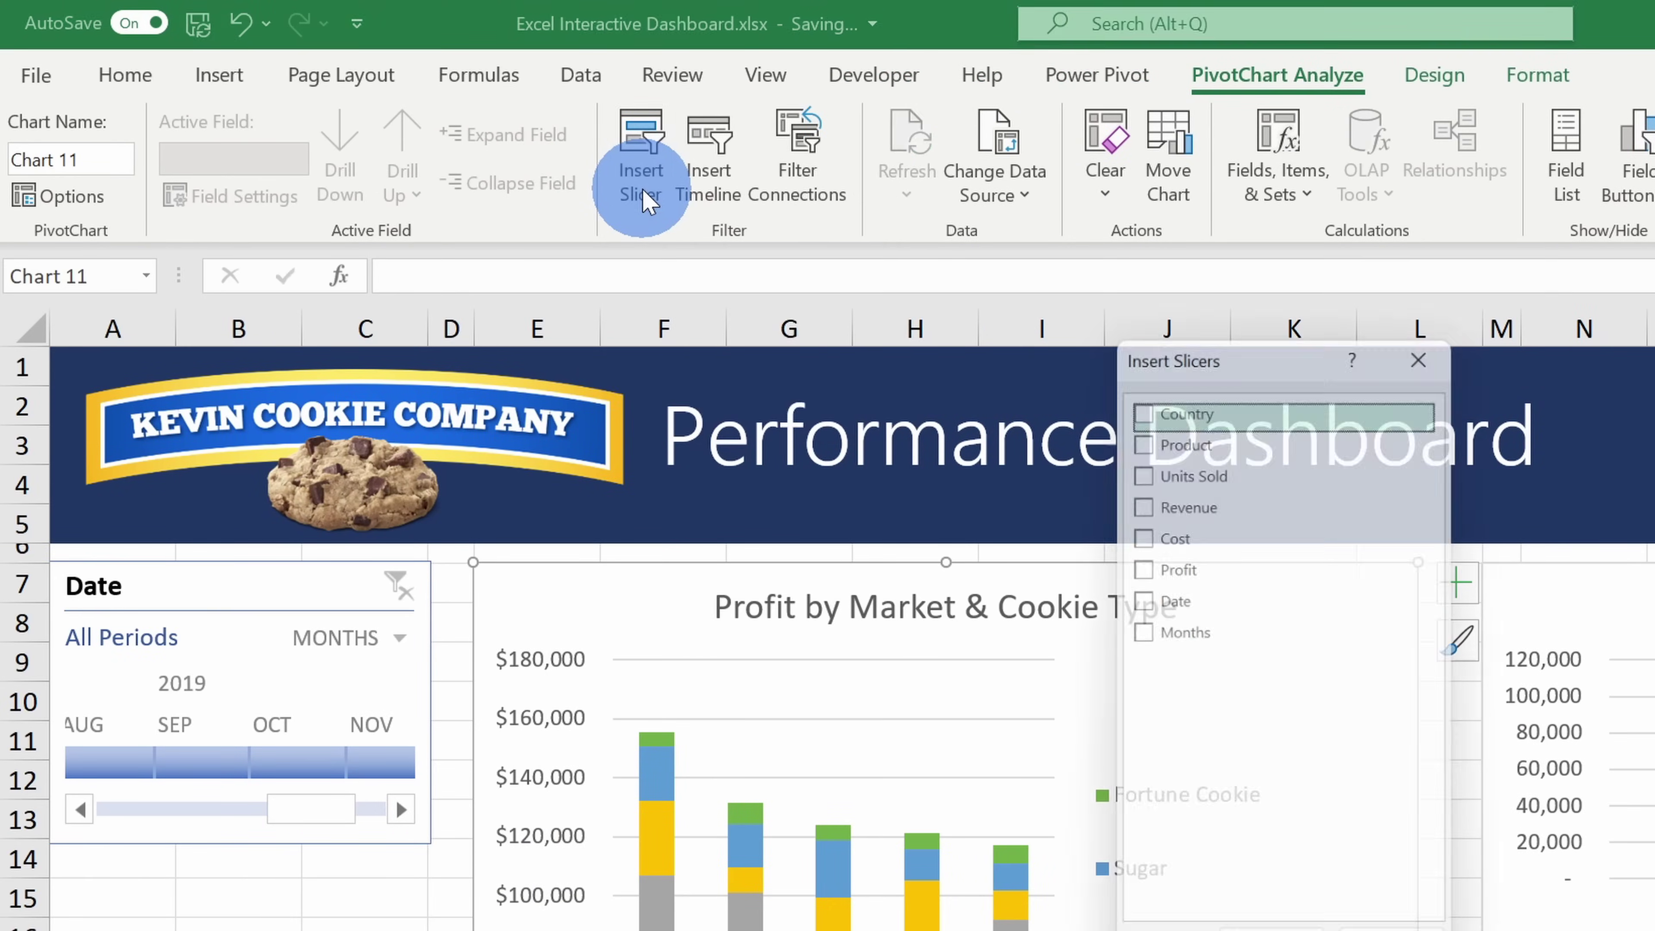
left_click(646, 207)
left_click(648, 240)
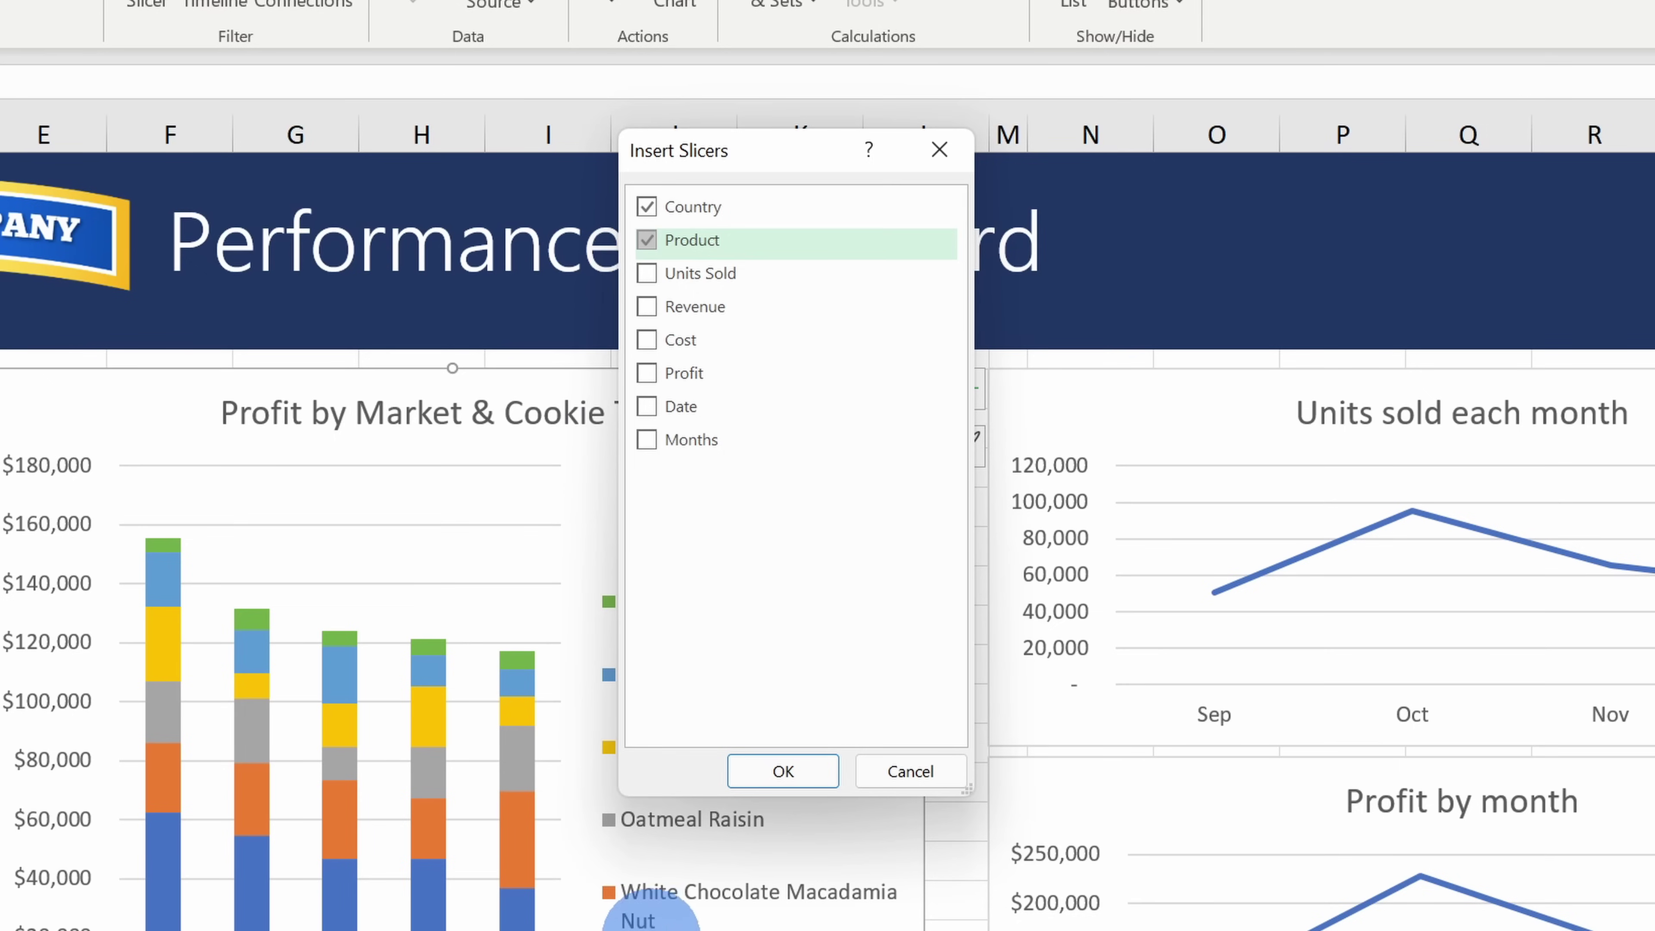
left_click(816, 777)
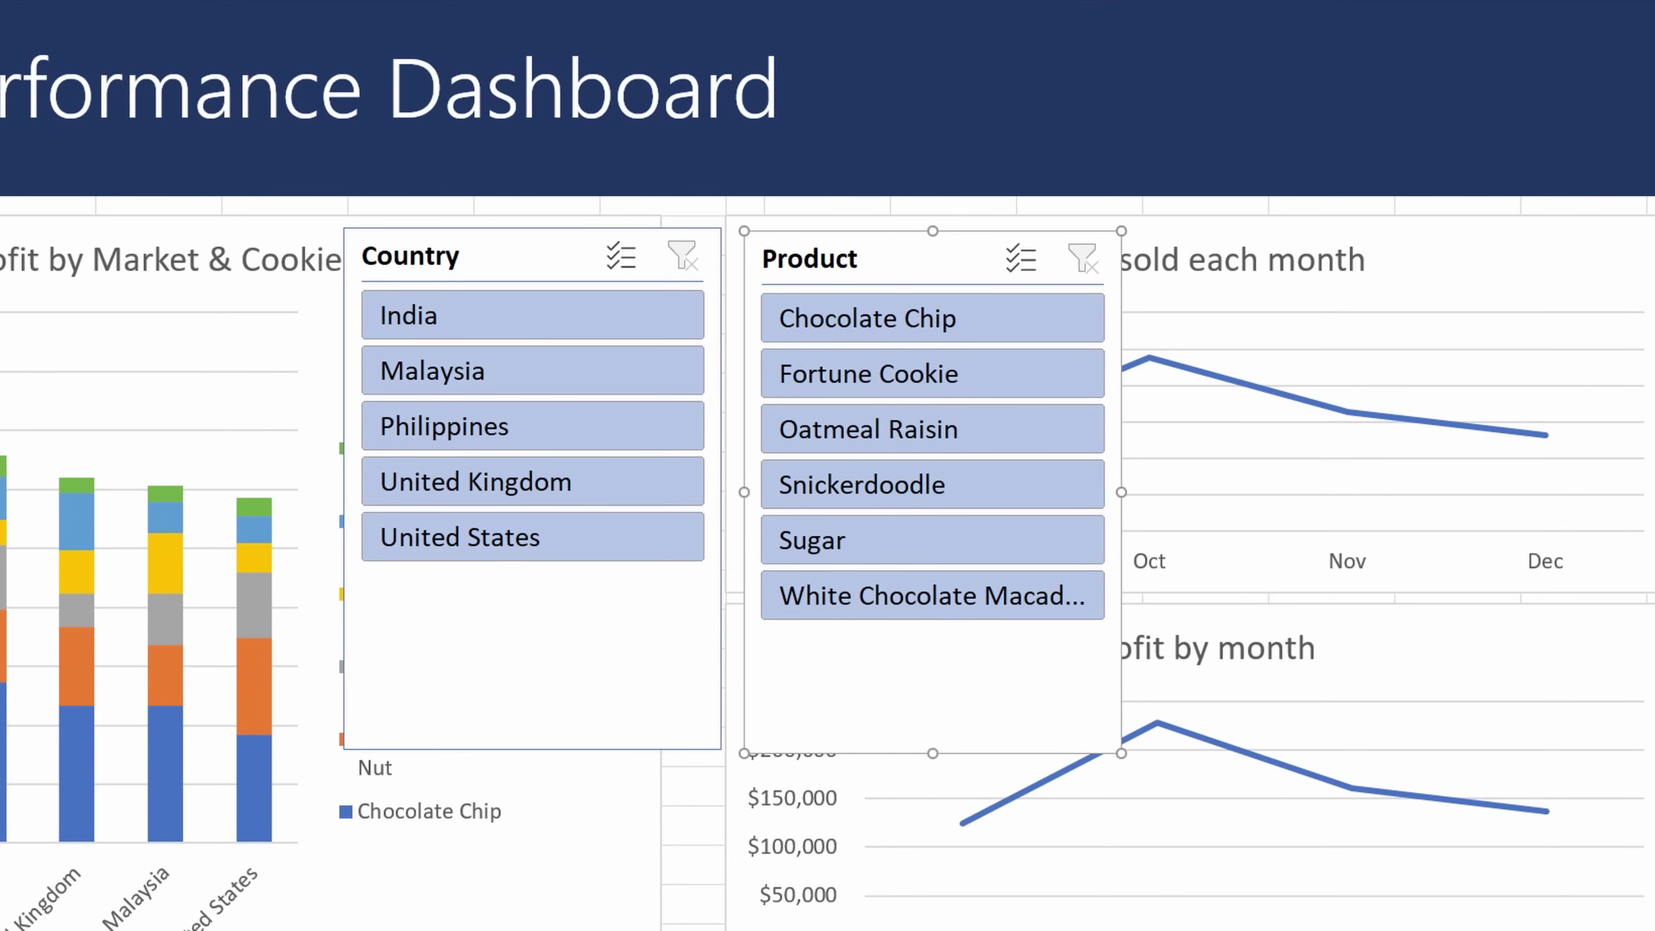
- Turn off the header display on the Country and Product slicers
left_click(475, 321)
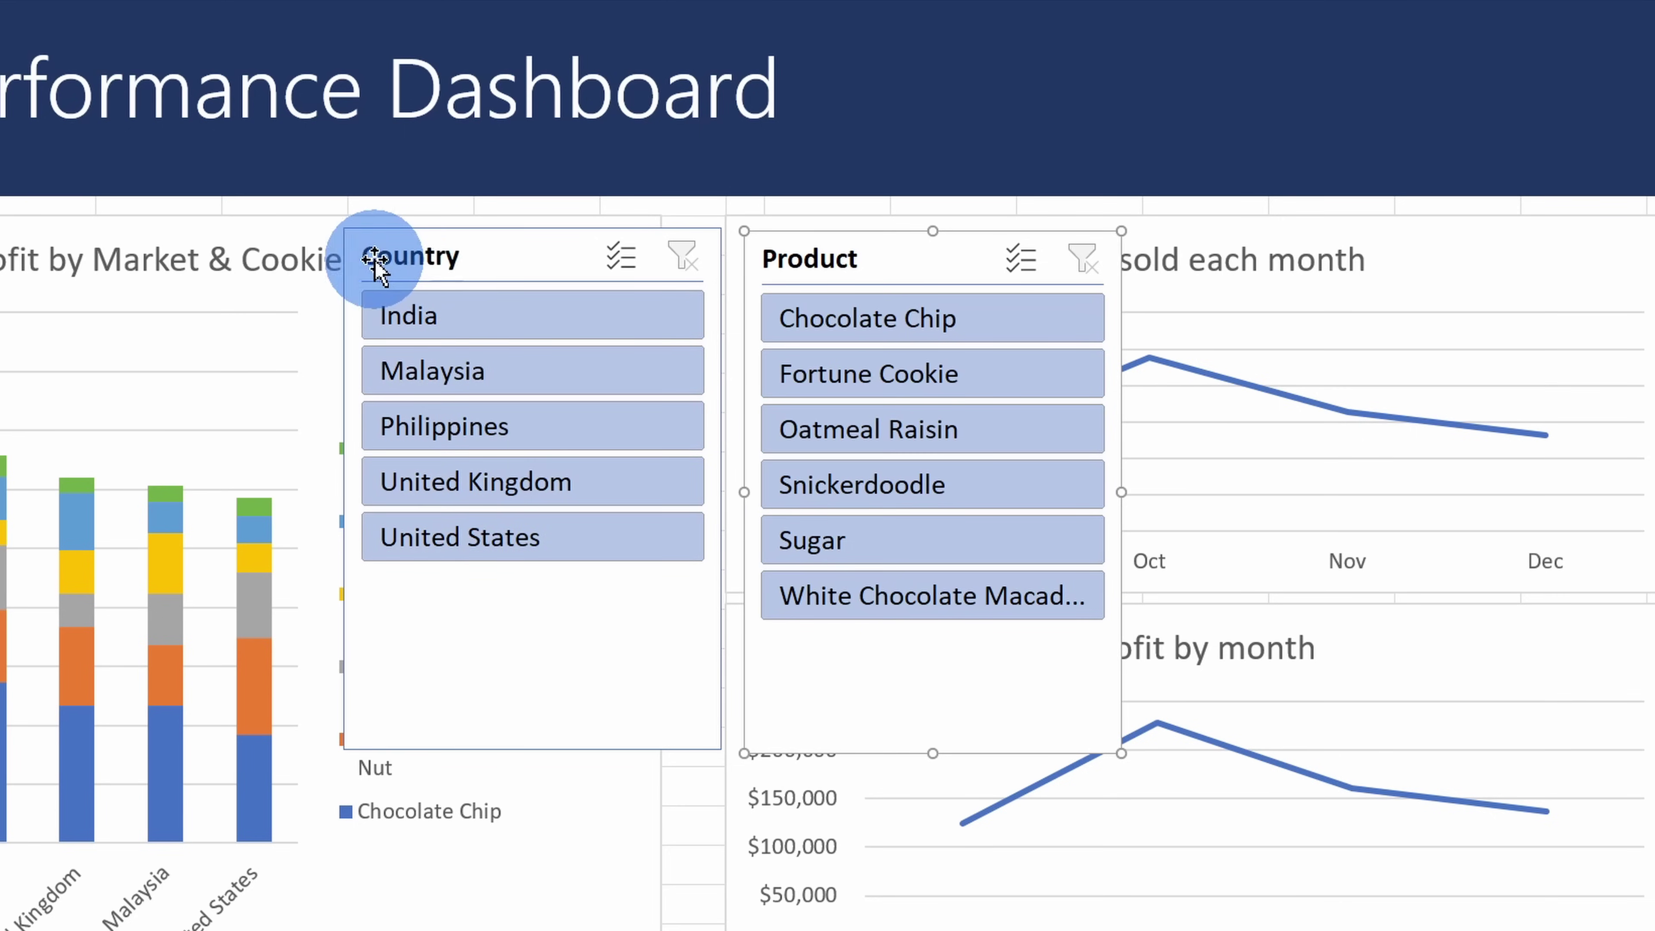
right_click(481, 603)
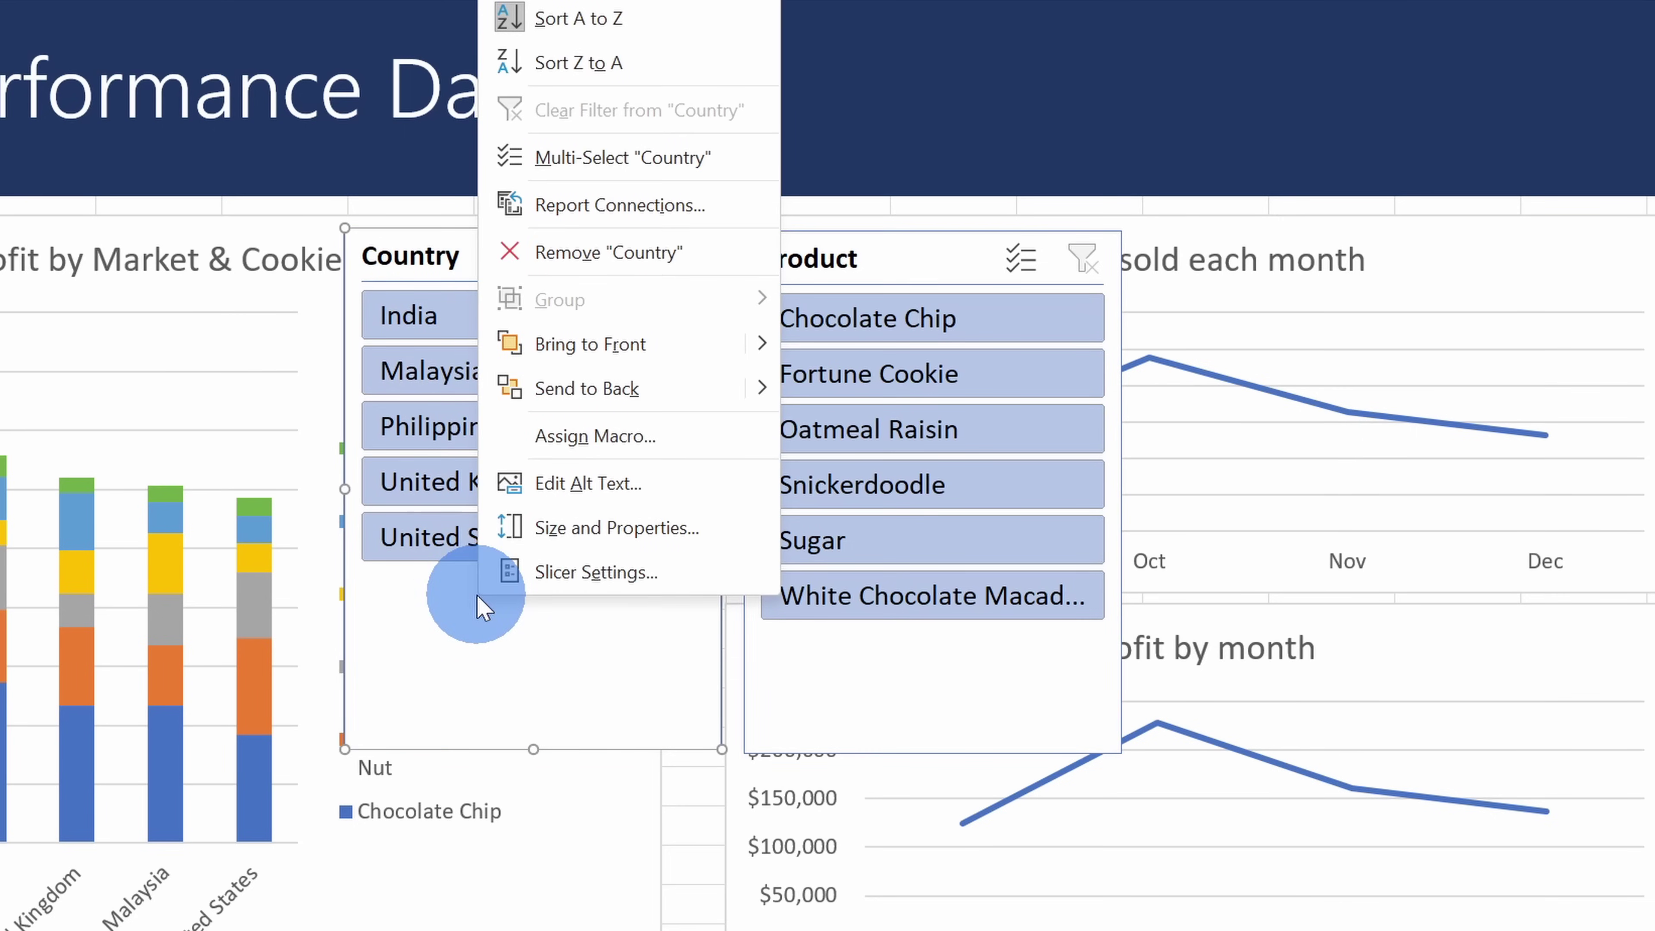
left_click(543, 582)
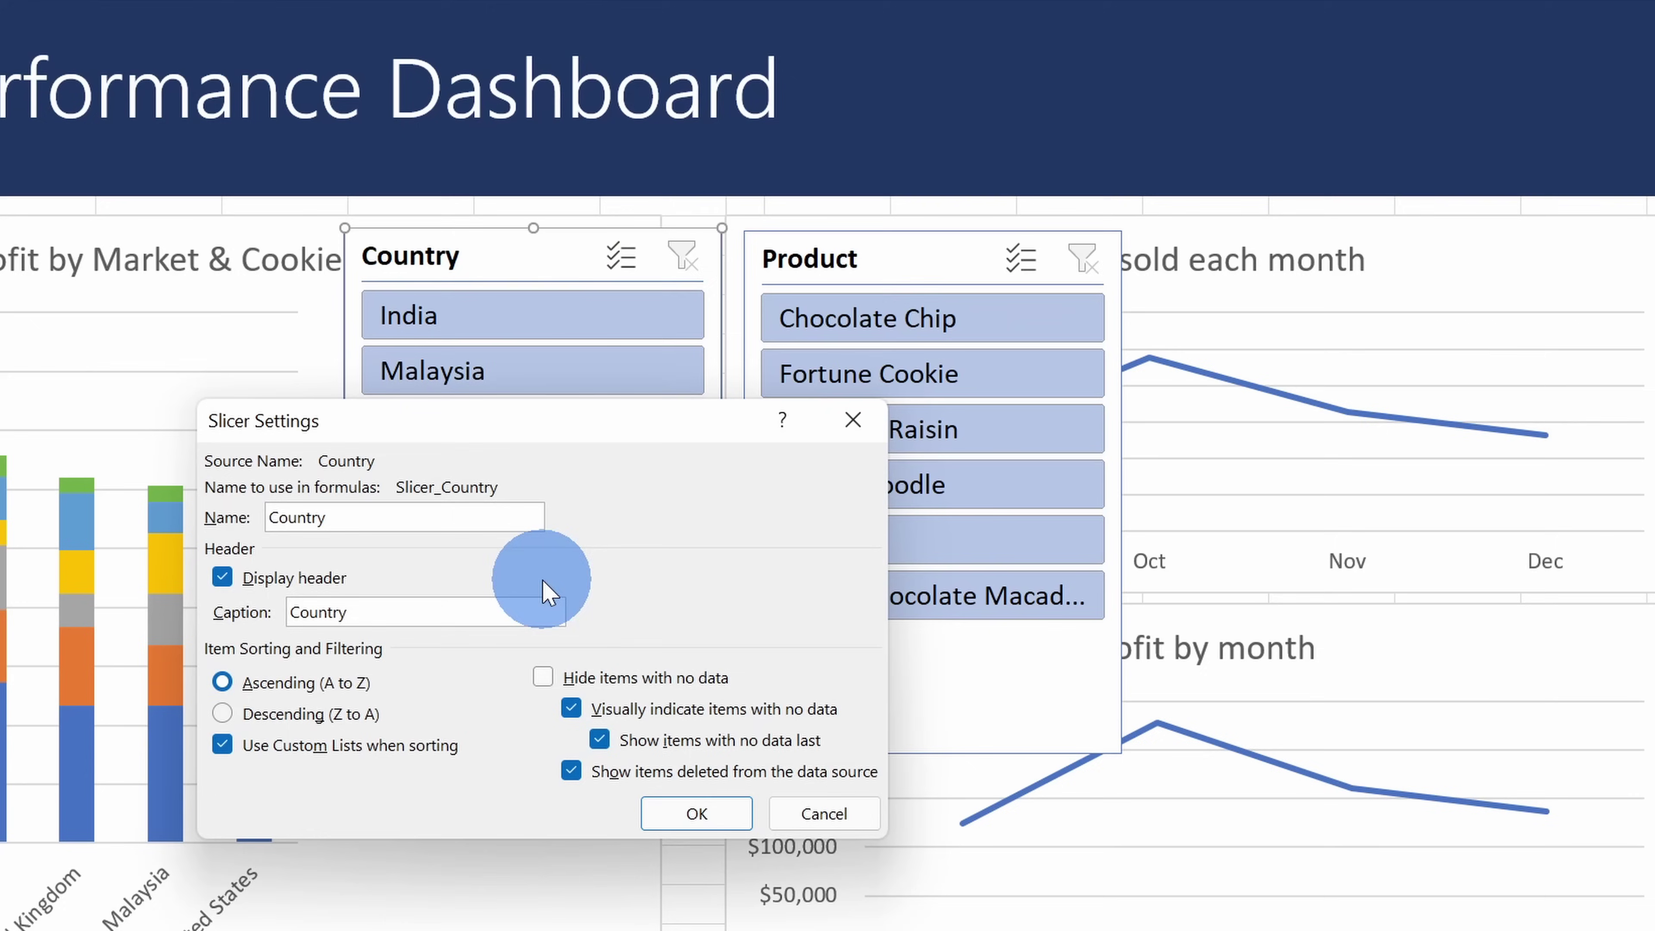
left_click(700, 809)
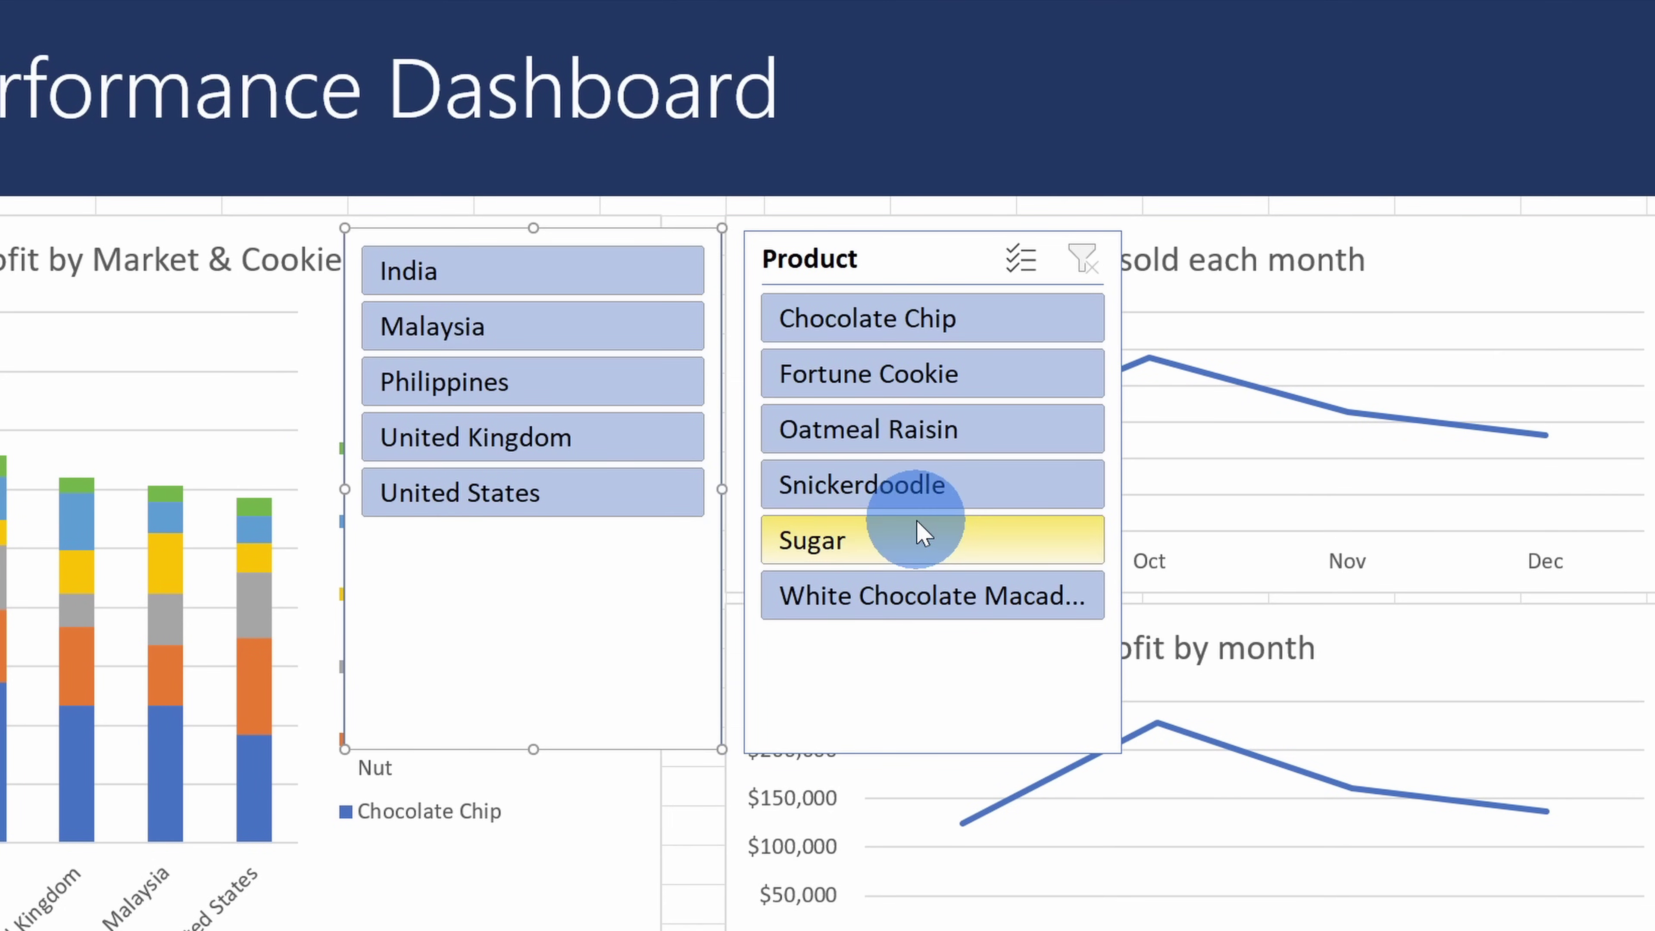
left_click(1005, 642)
- Shorten the Country slicer to about 1.65 inches and the Product slicer to about 2 inches high, removing the empty space below their items
left_click(545, 735)
left_click_drag(538, 749, 539, 540)
left_click(824, 651)
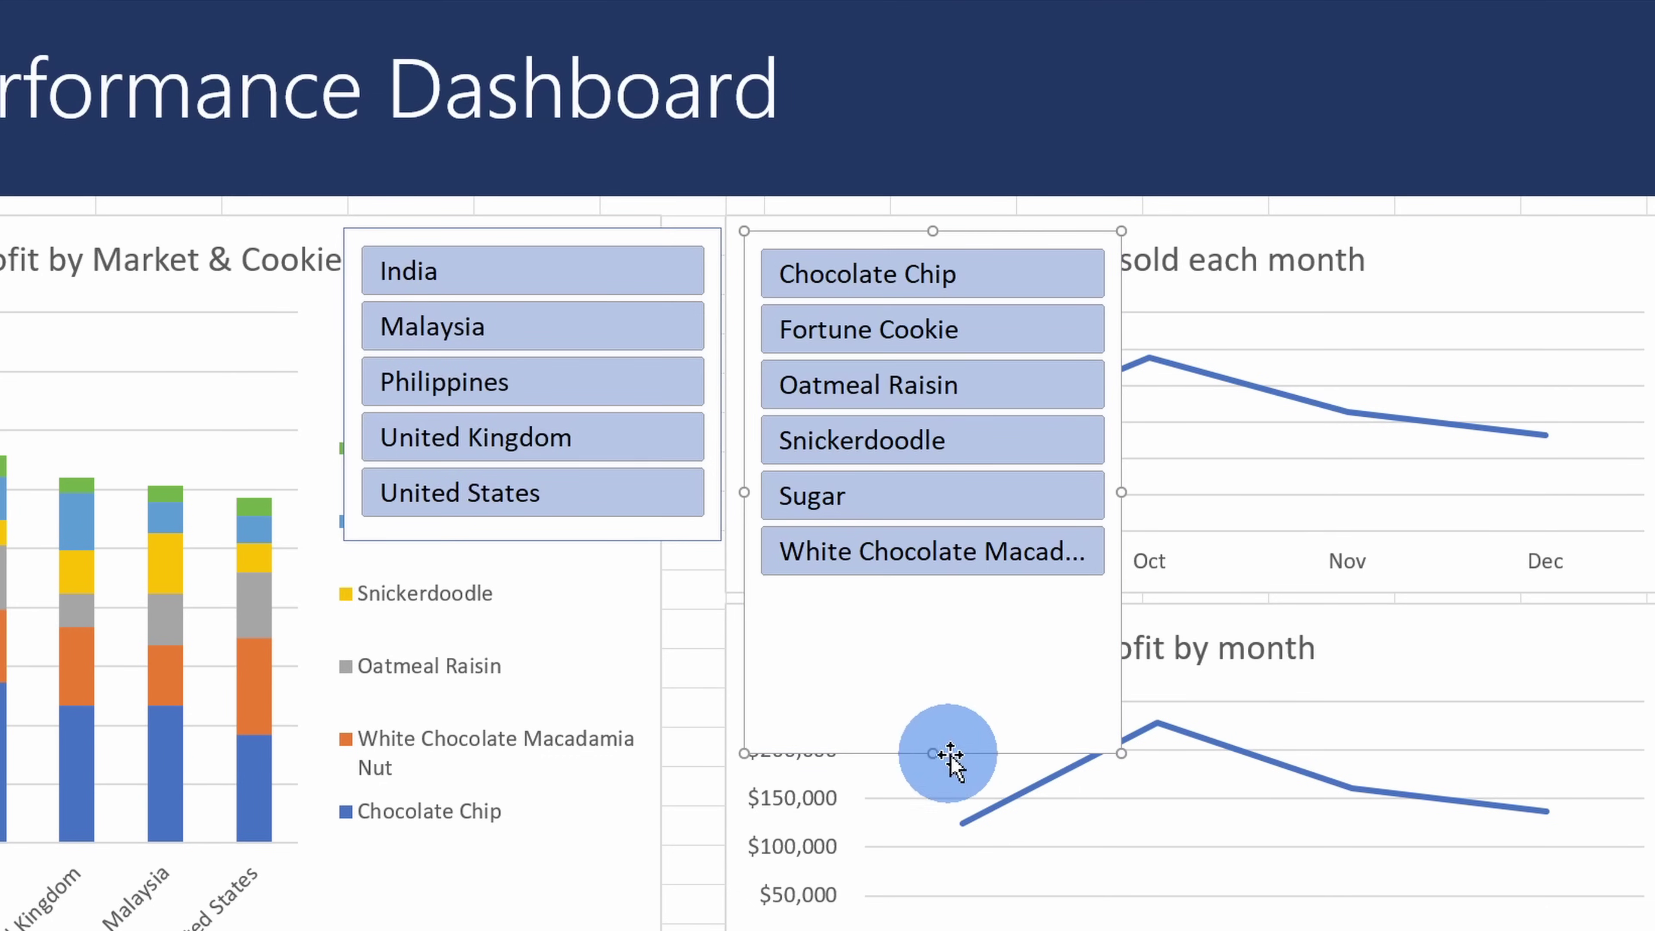
left_click_drag(936, 753, 939, 602)
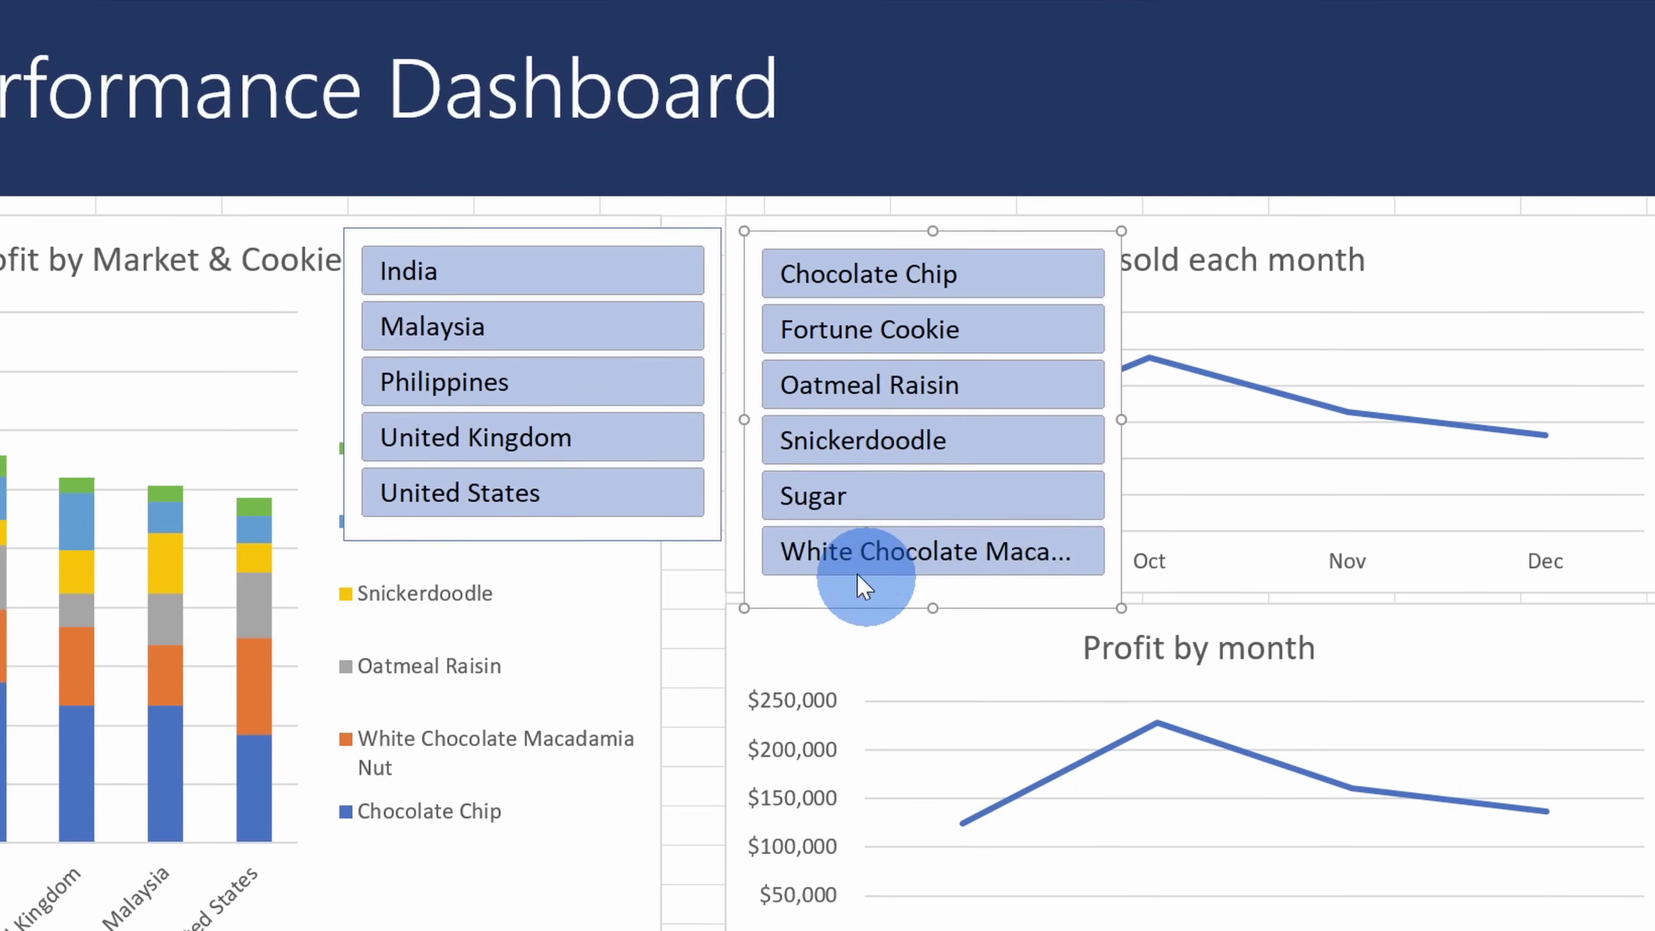
- Stack the Country slicer directly below the Date timeline and the Product slicer beneath the Country slicer
left_click_drag(687, 529, 0, 795)
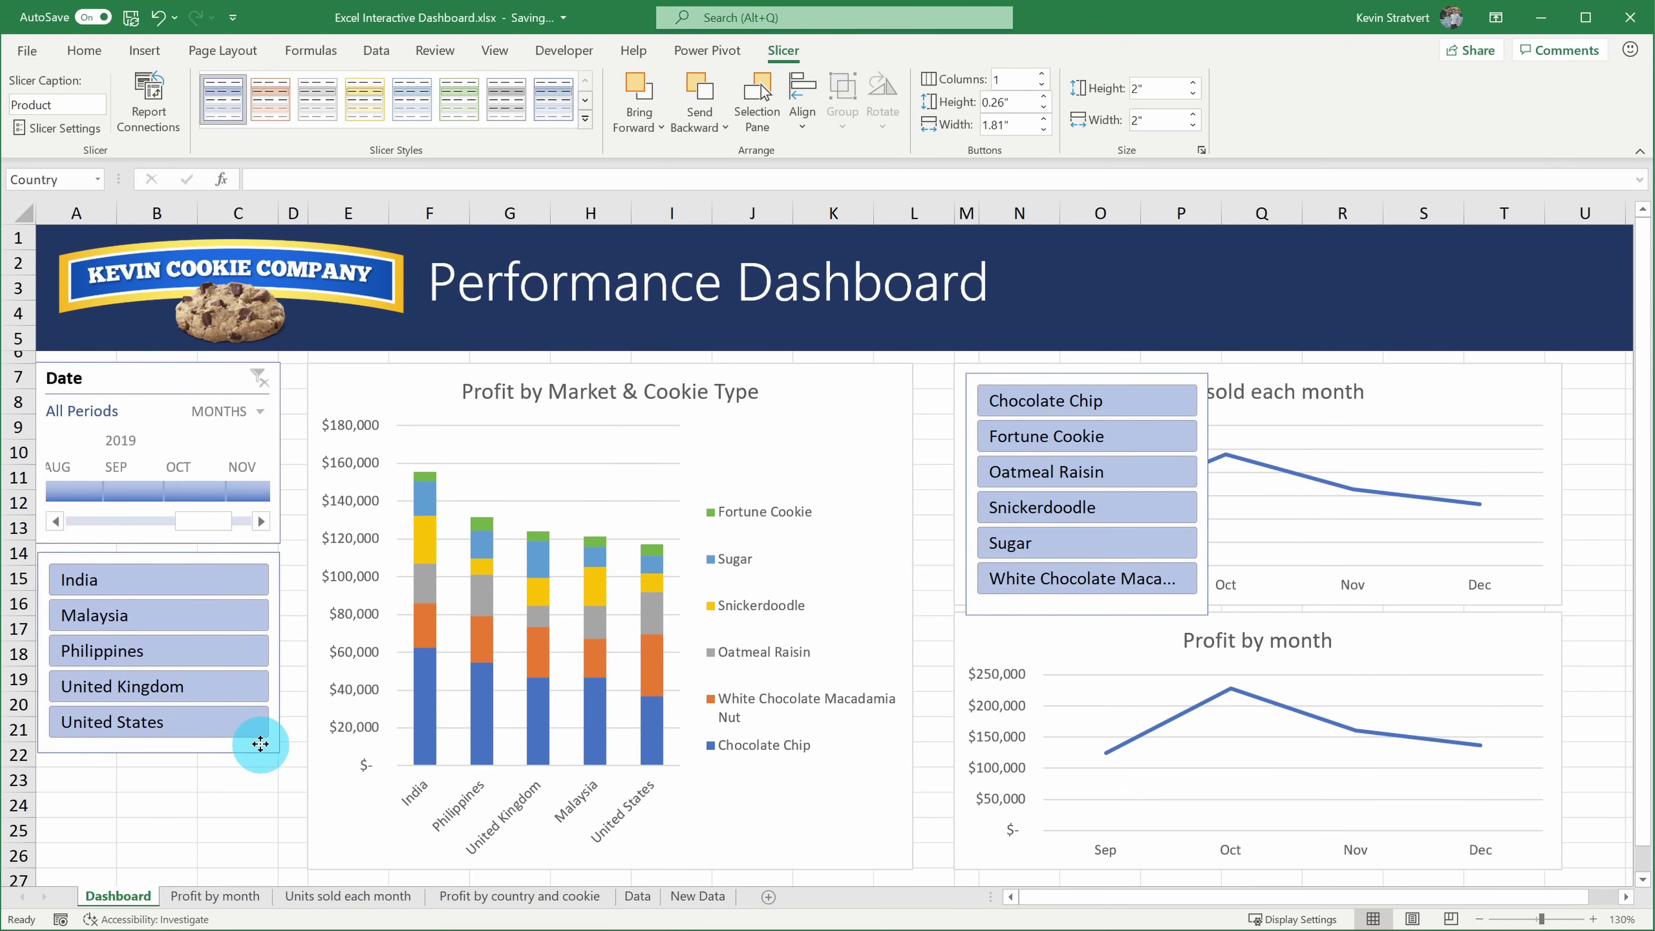
left_click_drag(258, 739, 258, 739)
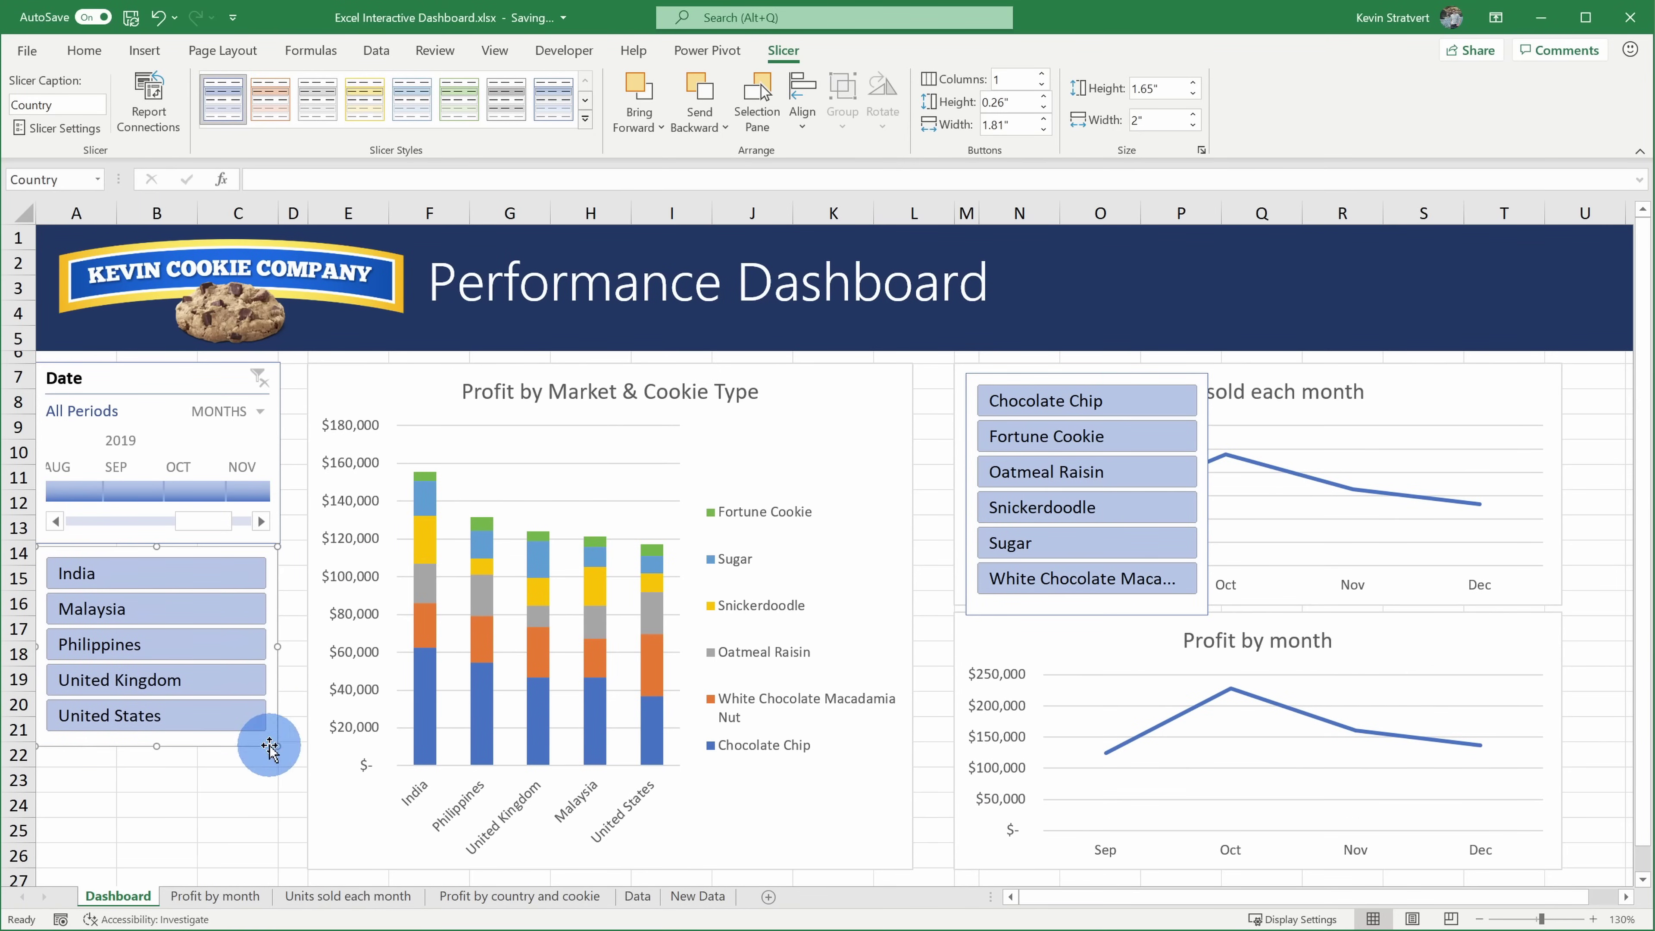
left_click_drag(1179, 609, 221, 885)
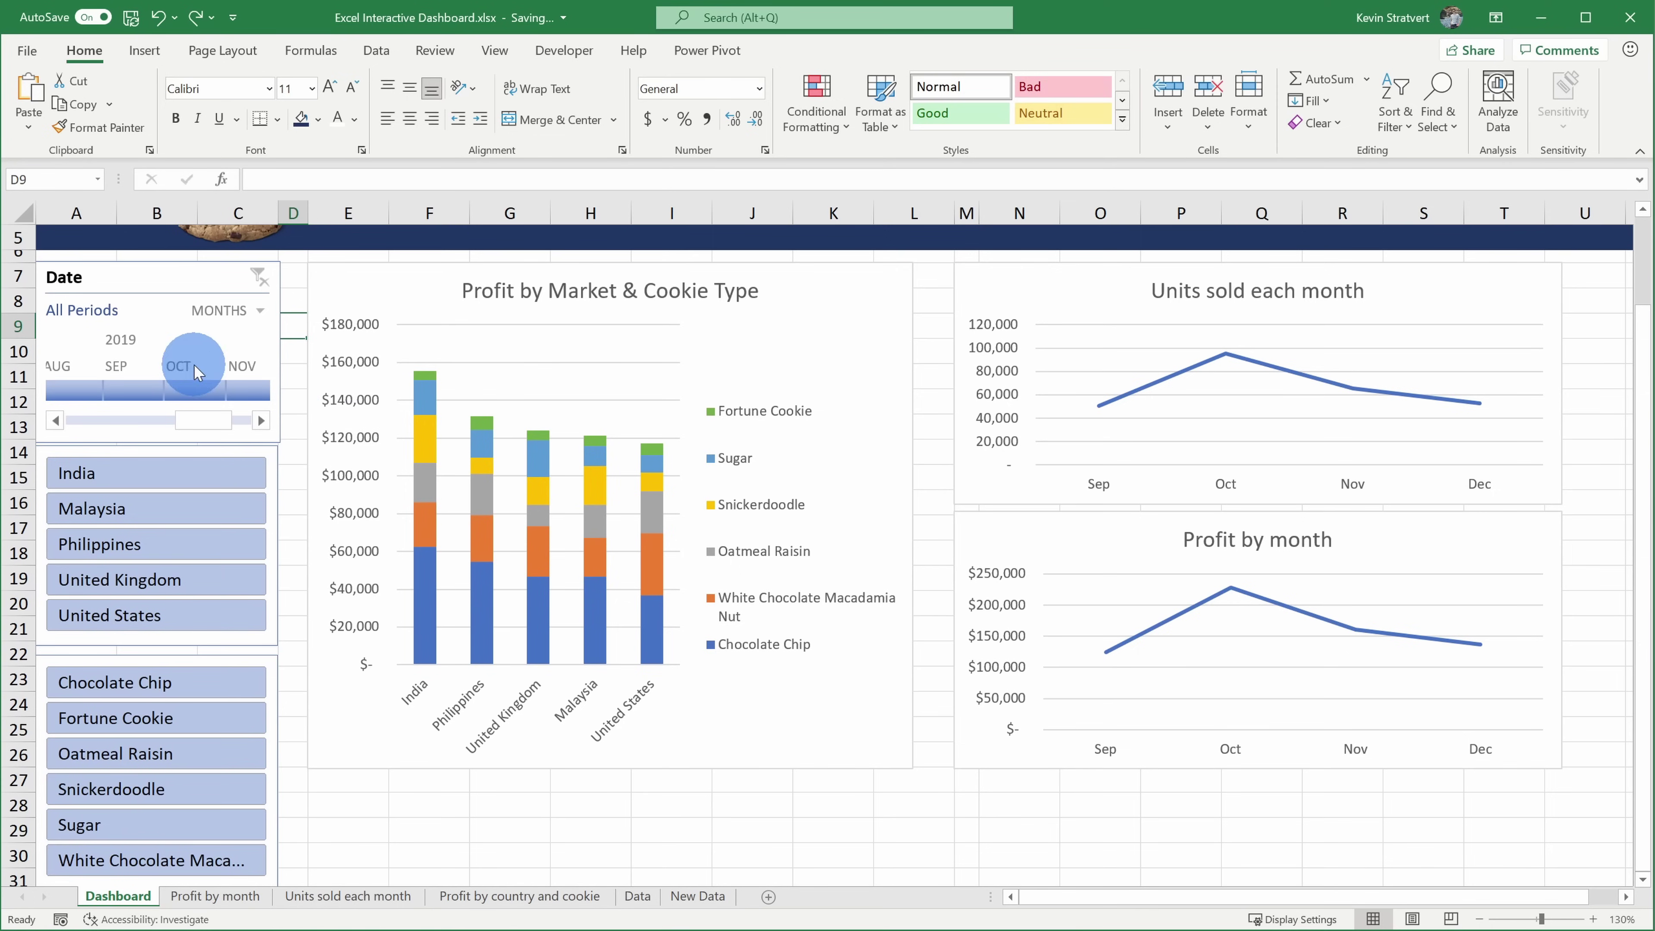
- Set the Date timeline's width to 2 inches
left_click(287, 329)
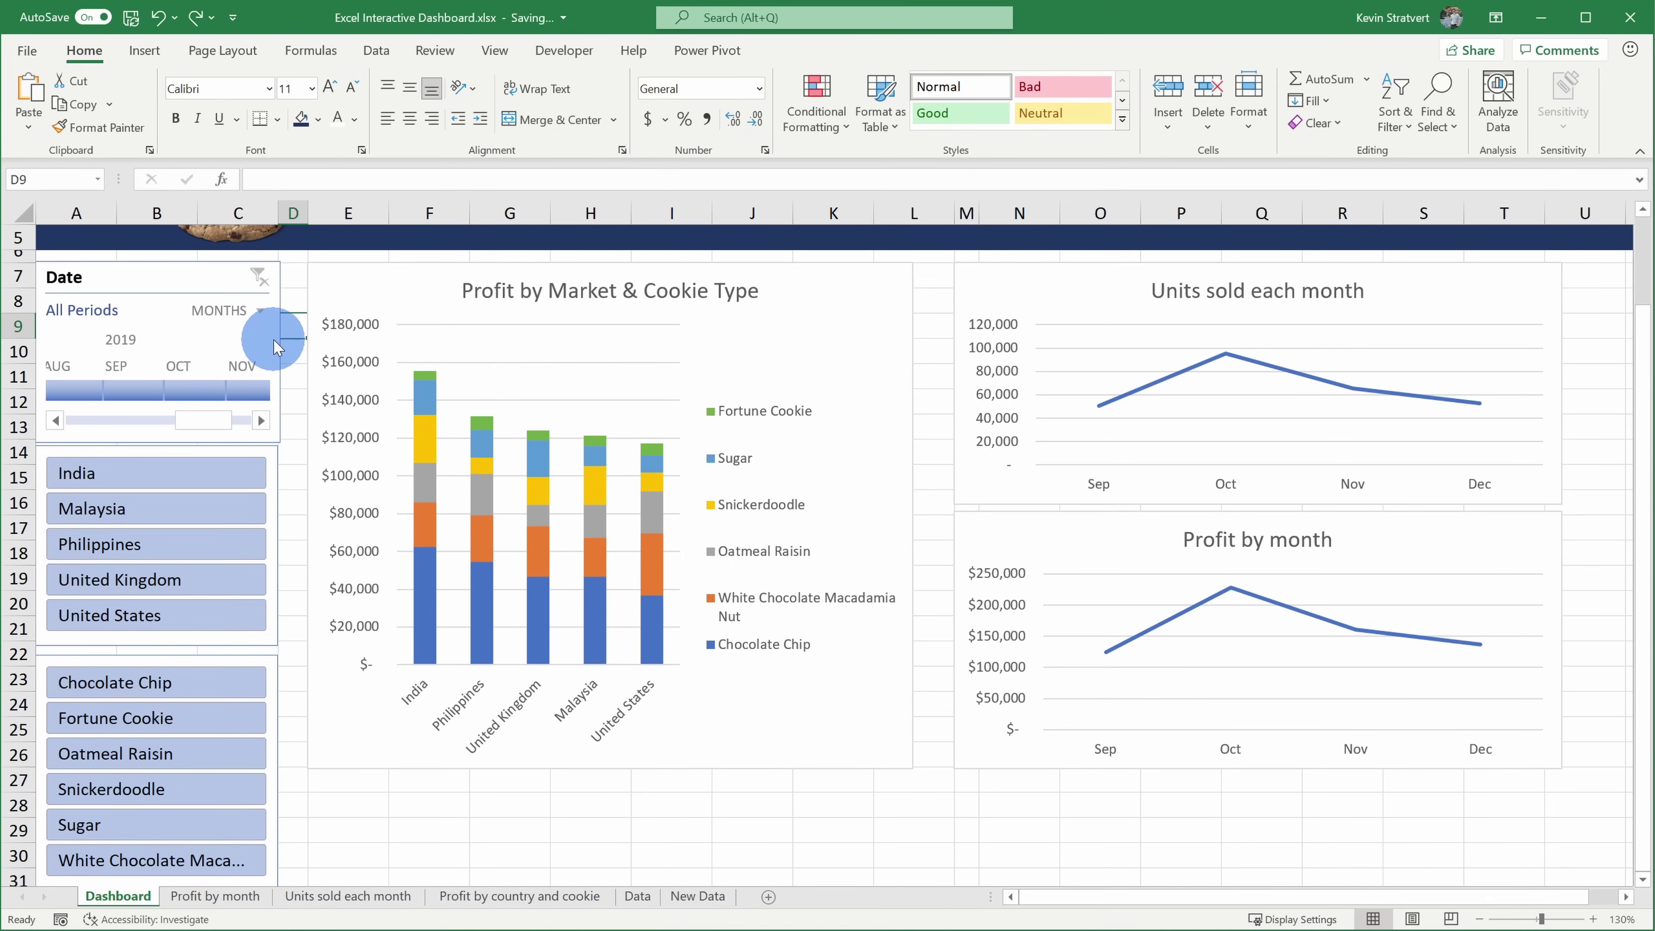
left_click(272, 436)
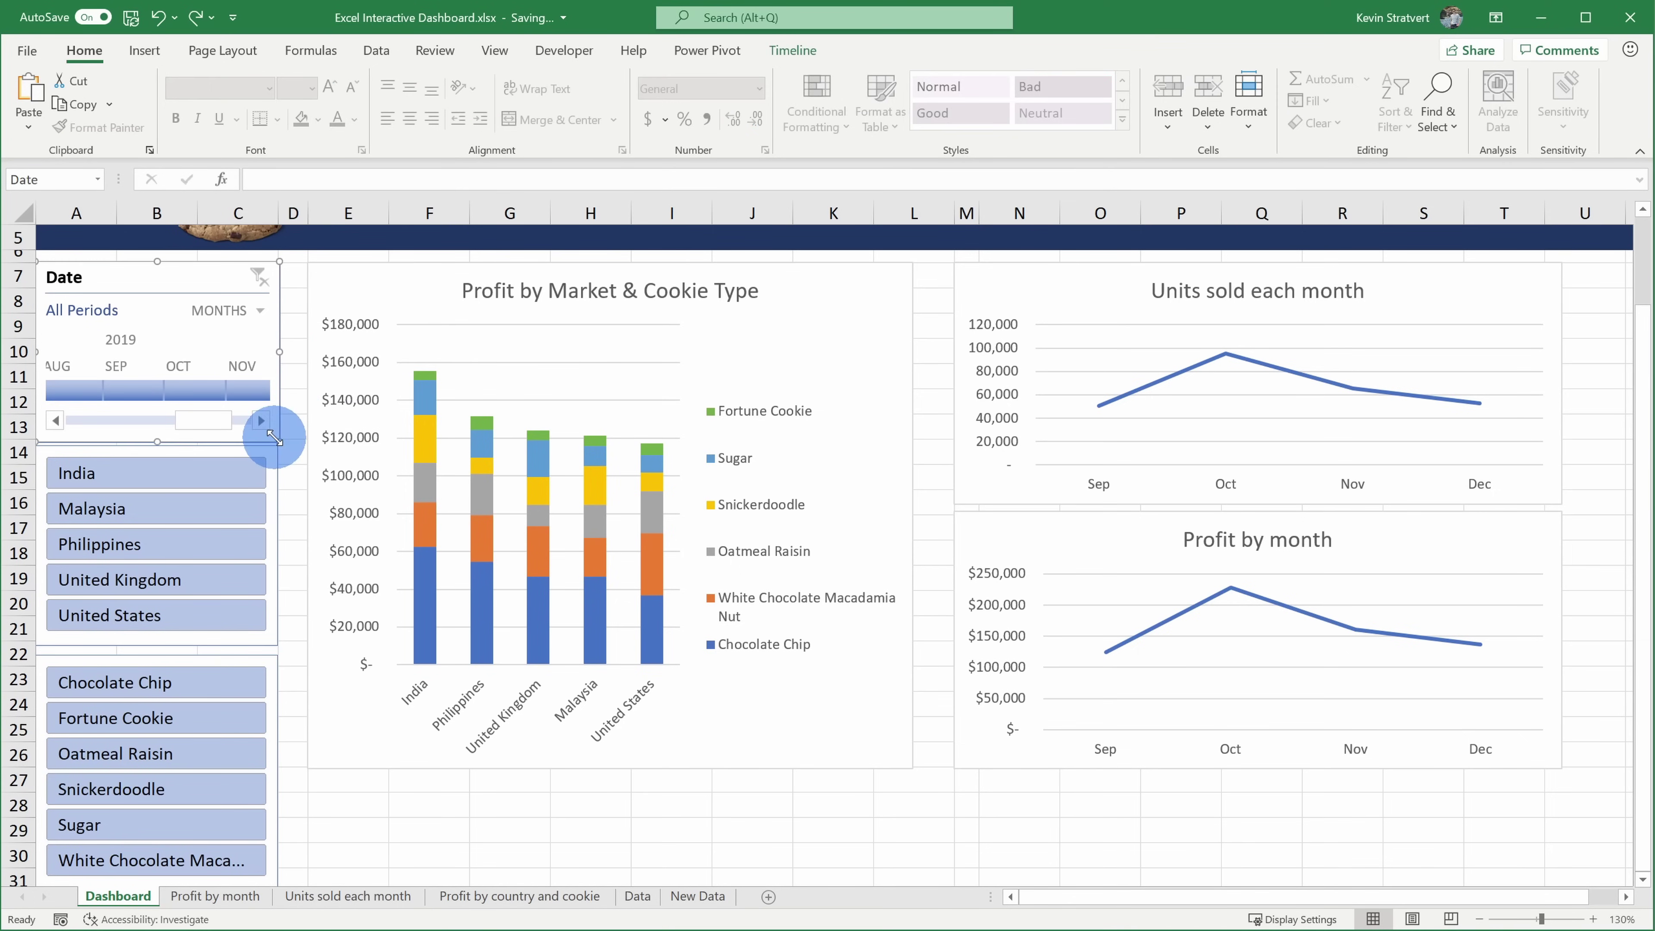
left_click(792, 50)
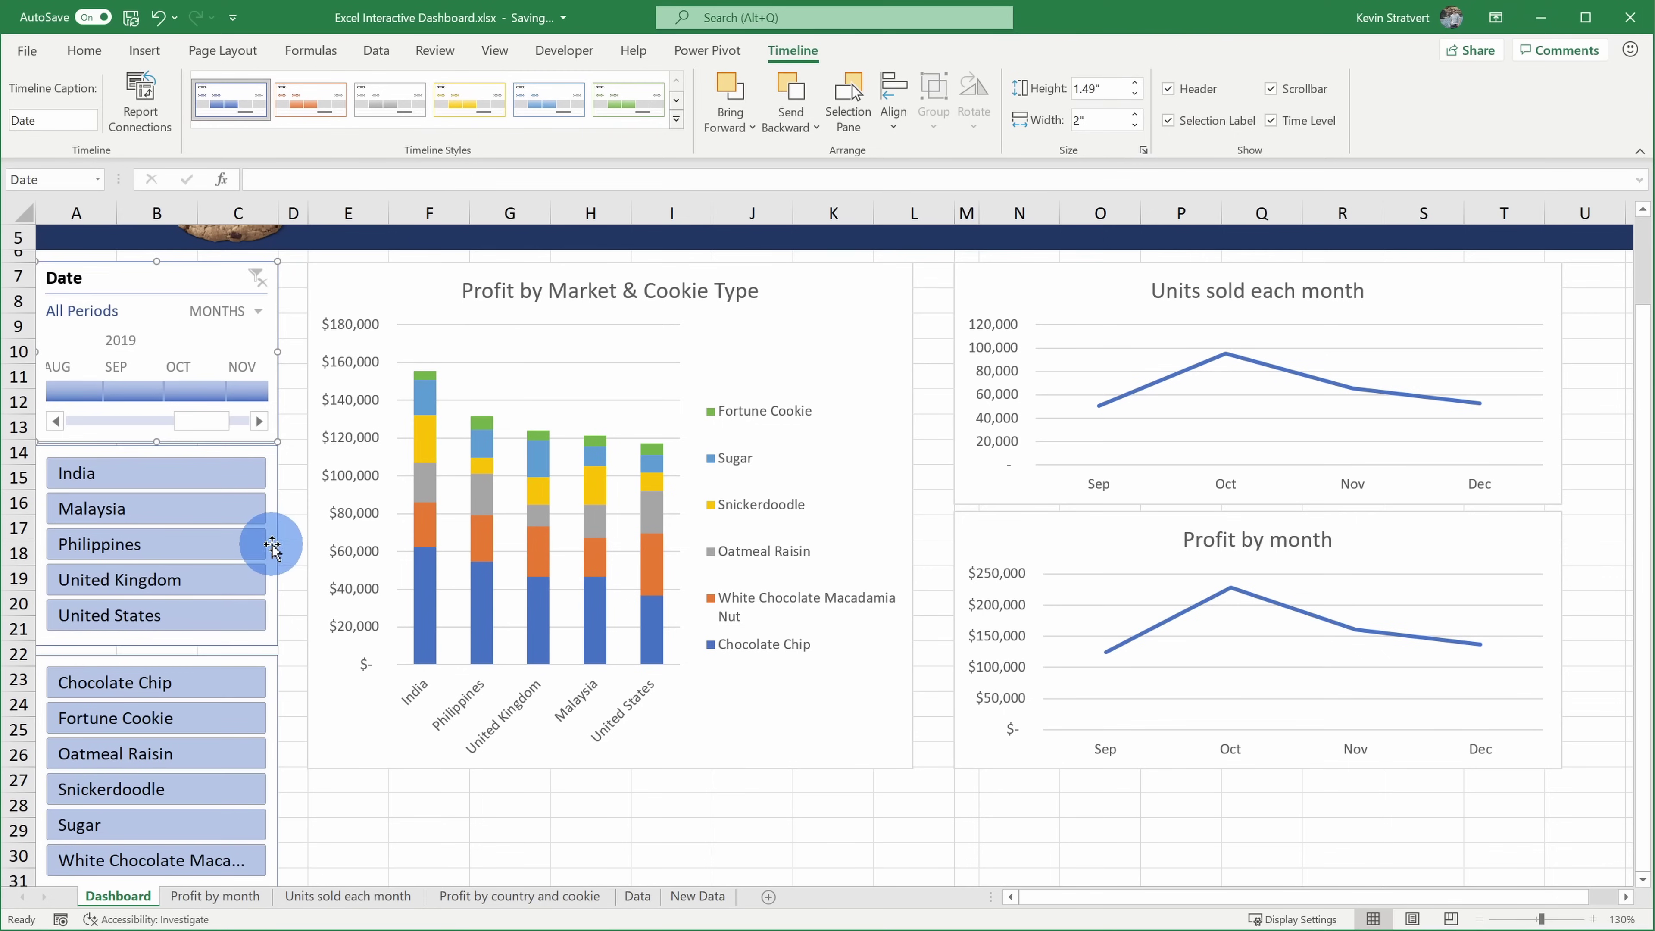
- Check the widths of the Country and Product slicers and nudge the Product slicer up slightly closer to the Country slicer
left_click(273, 544)
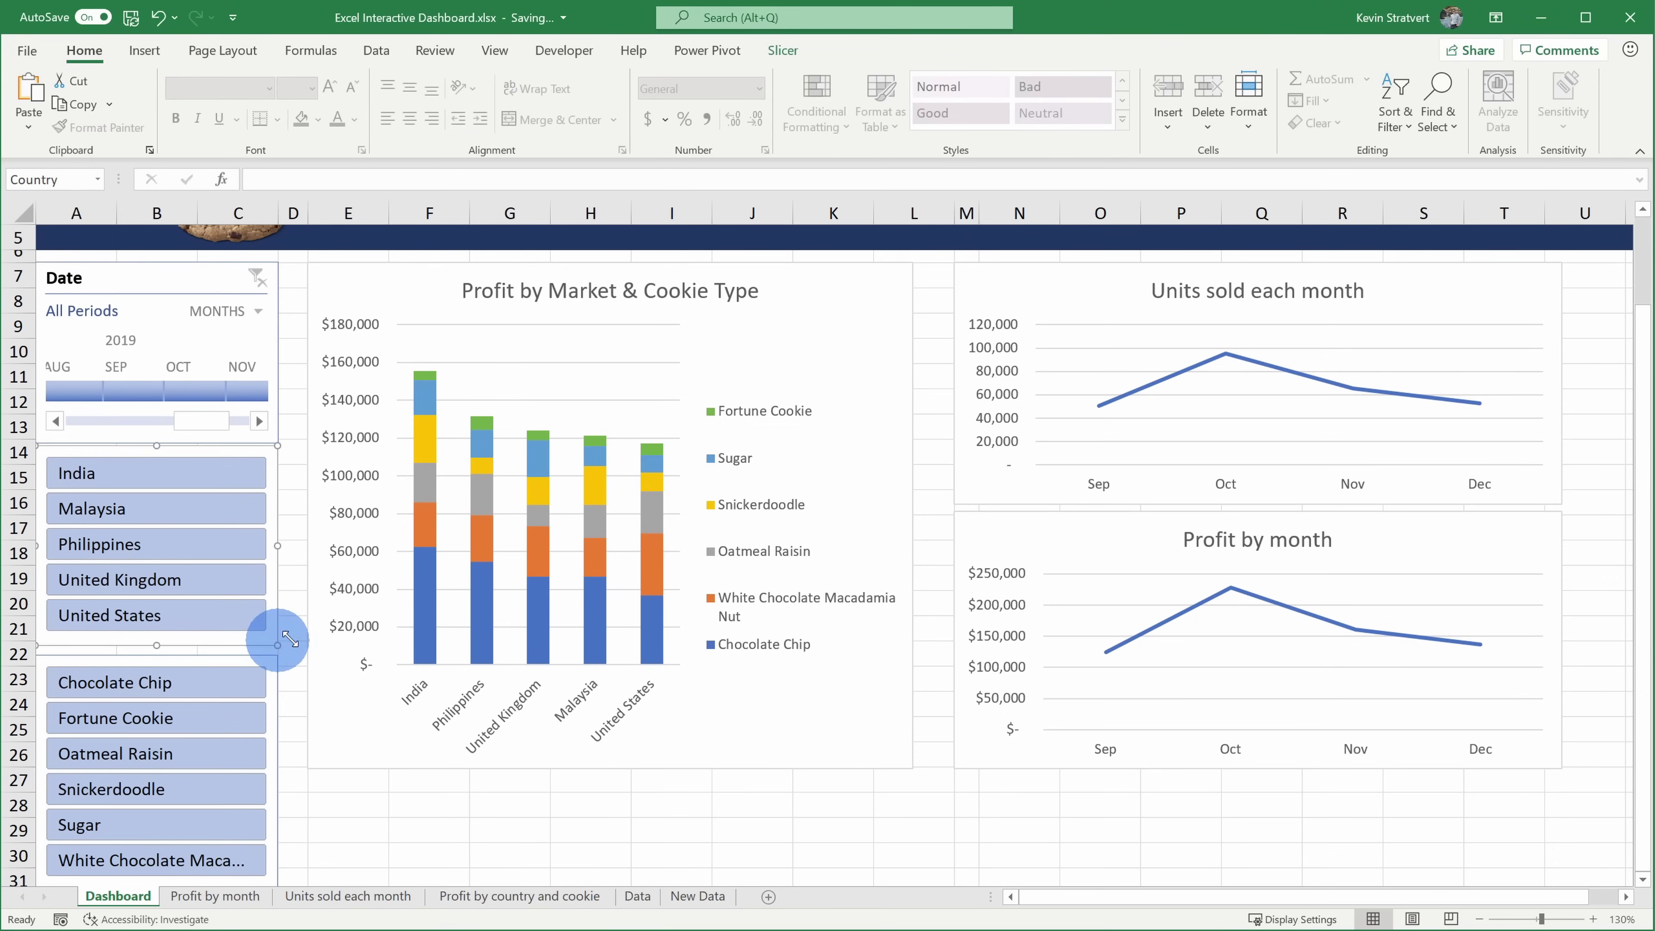
left_click(783, 50)
left_click(1173, 122)
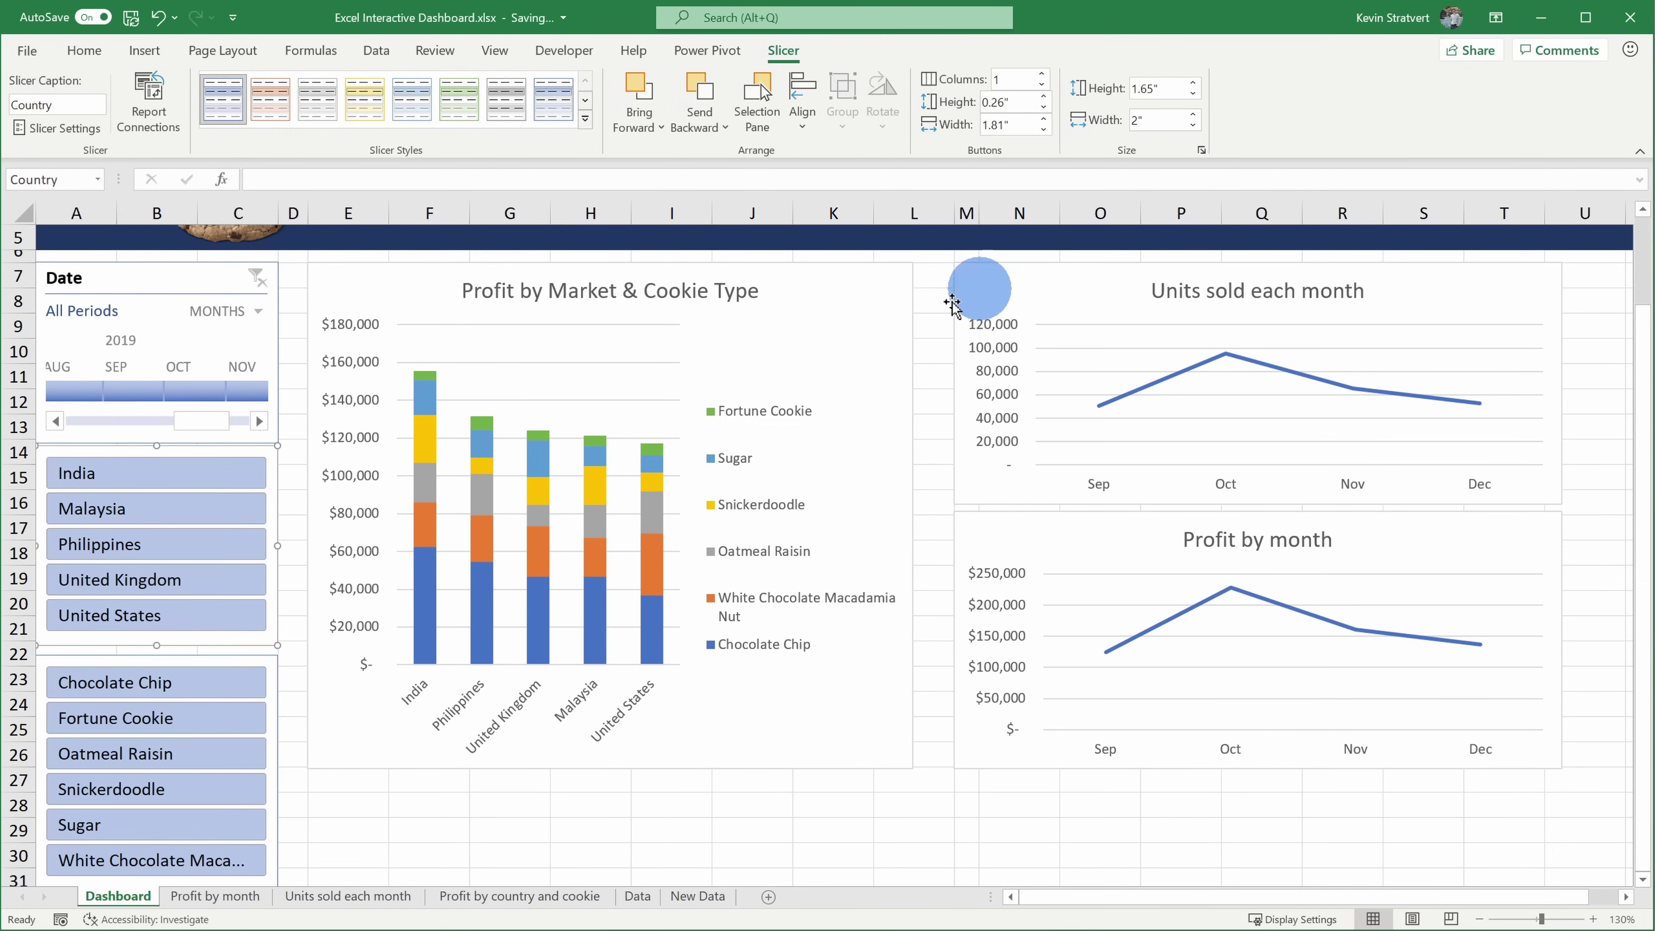
left_click(285, 678)
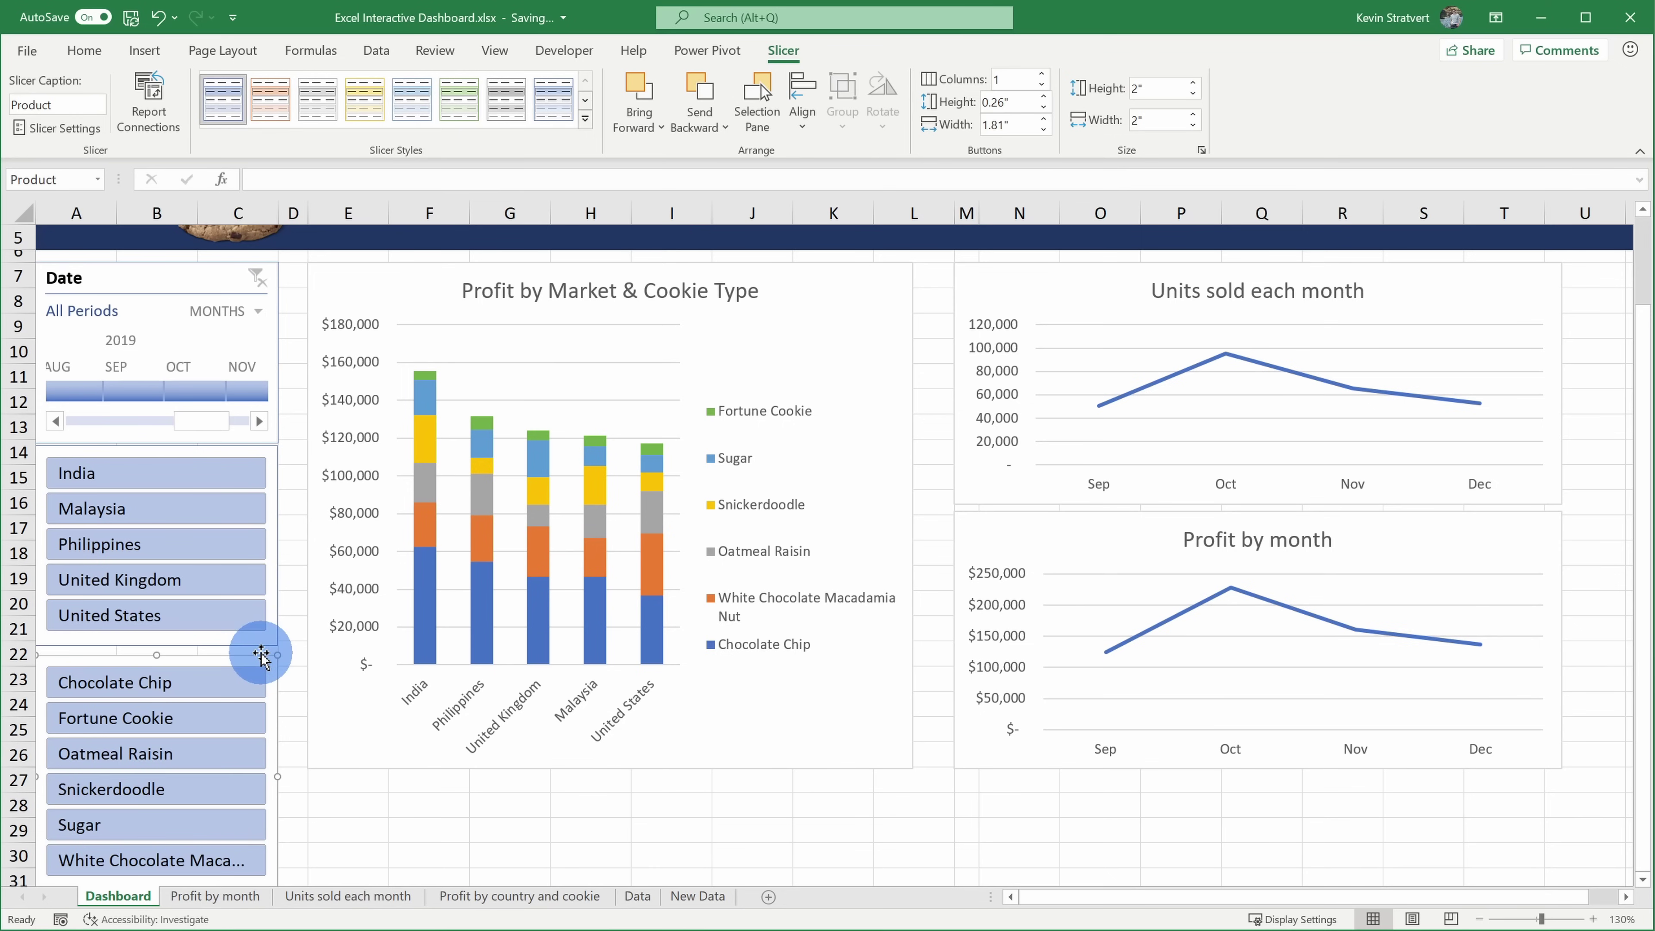
left_click_drag(261, 654, 261, 650)
left_click(290, 603)
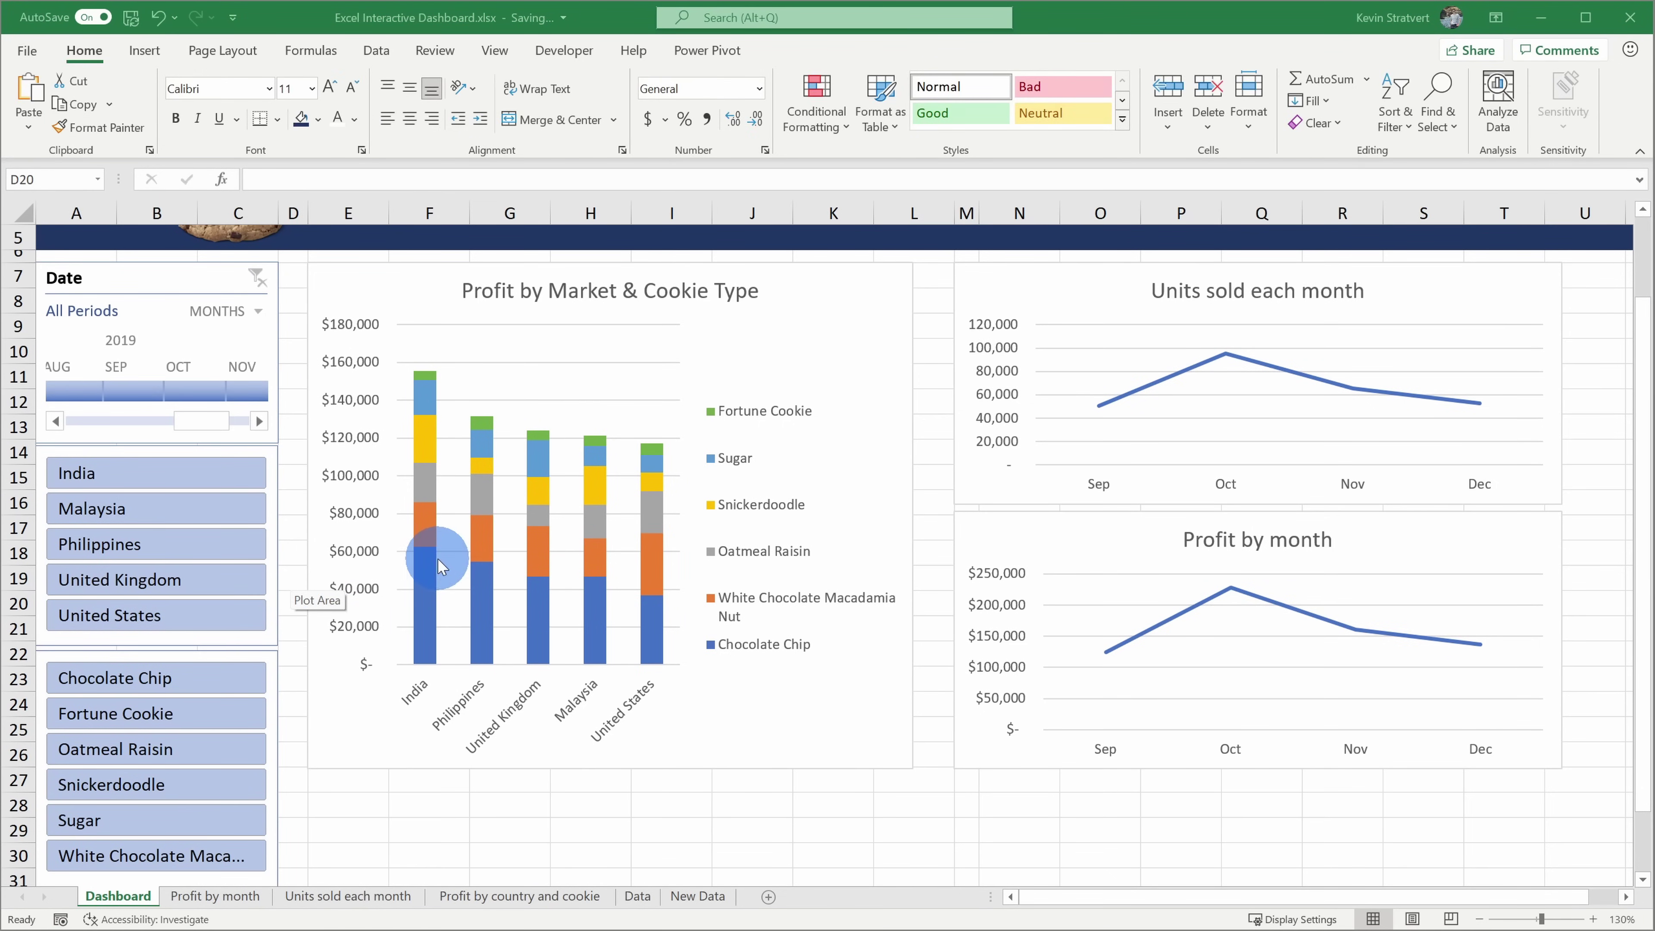
- Filter the Country slicer to India and connect it to the PivotTables on the Profit by month and Units sold each month sheets
mouse_move(438, 560)
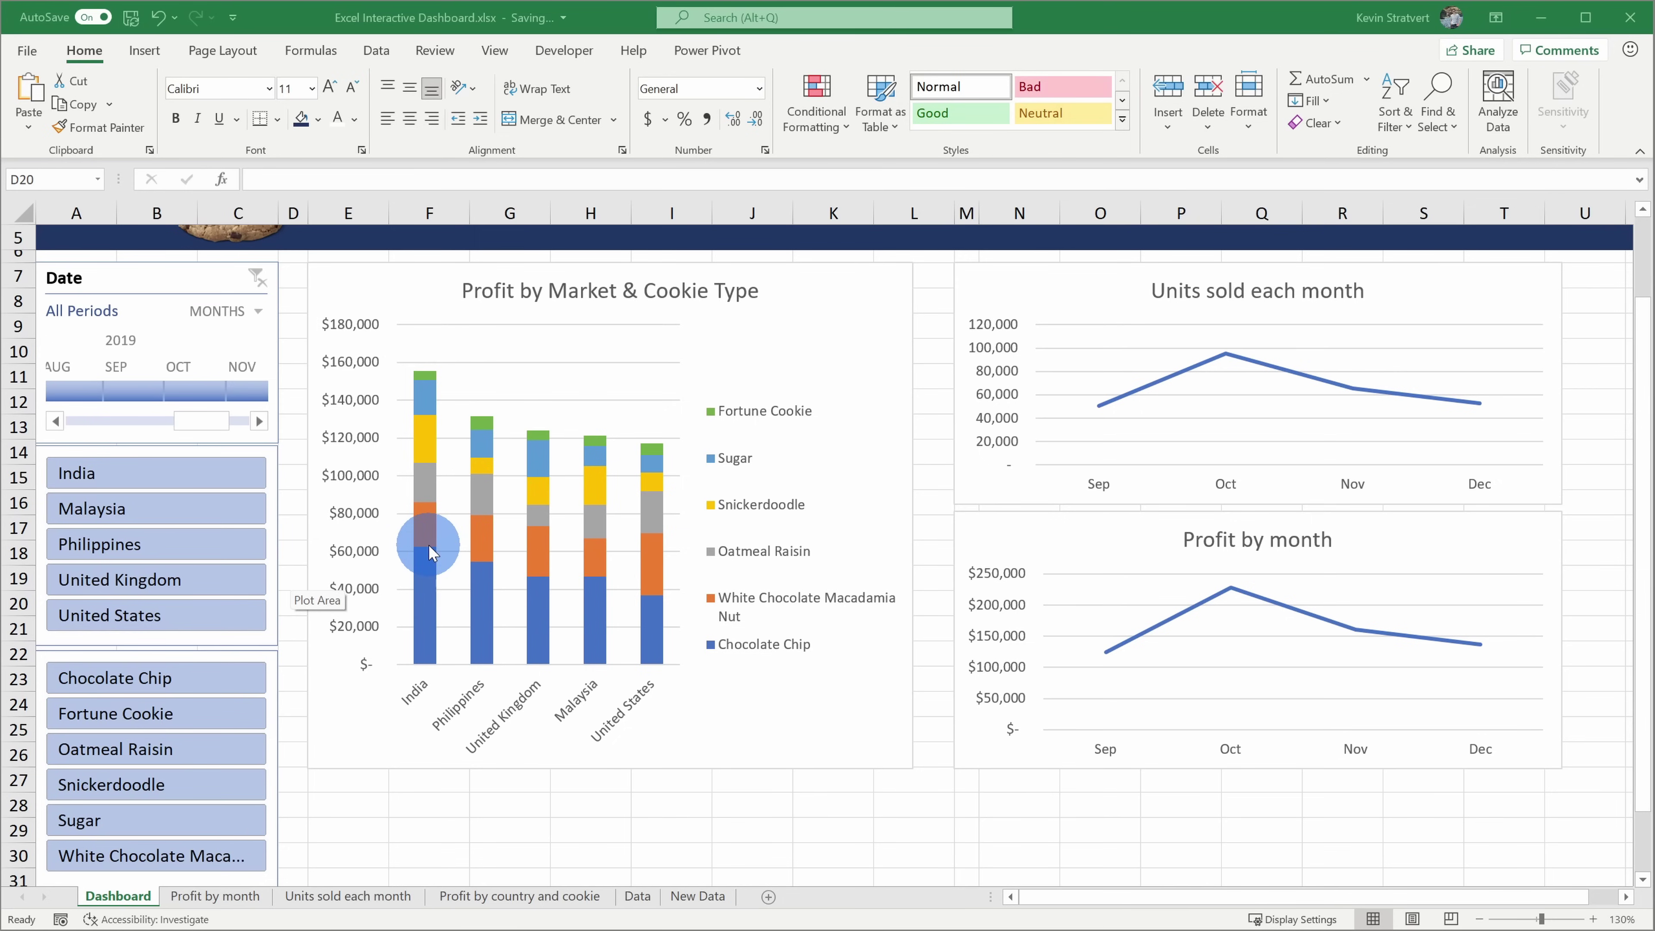
left_click(181, 485)
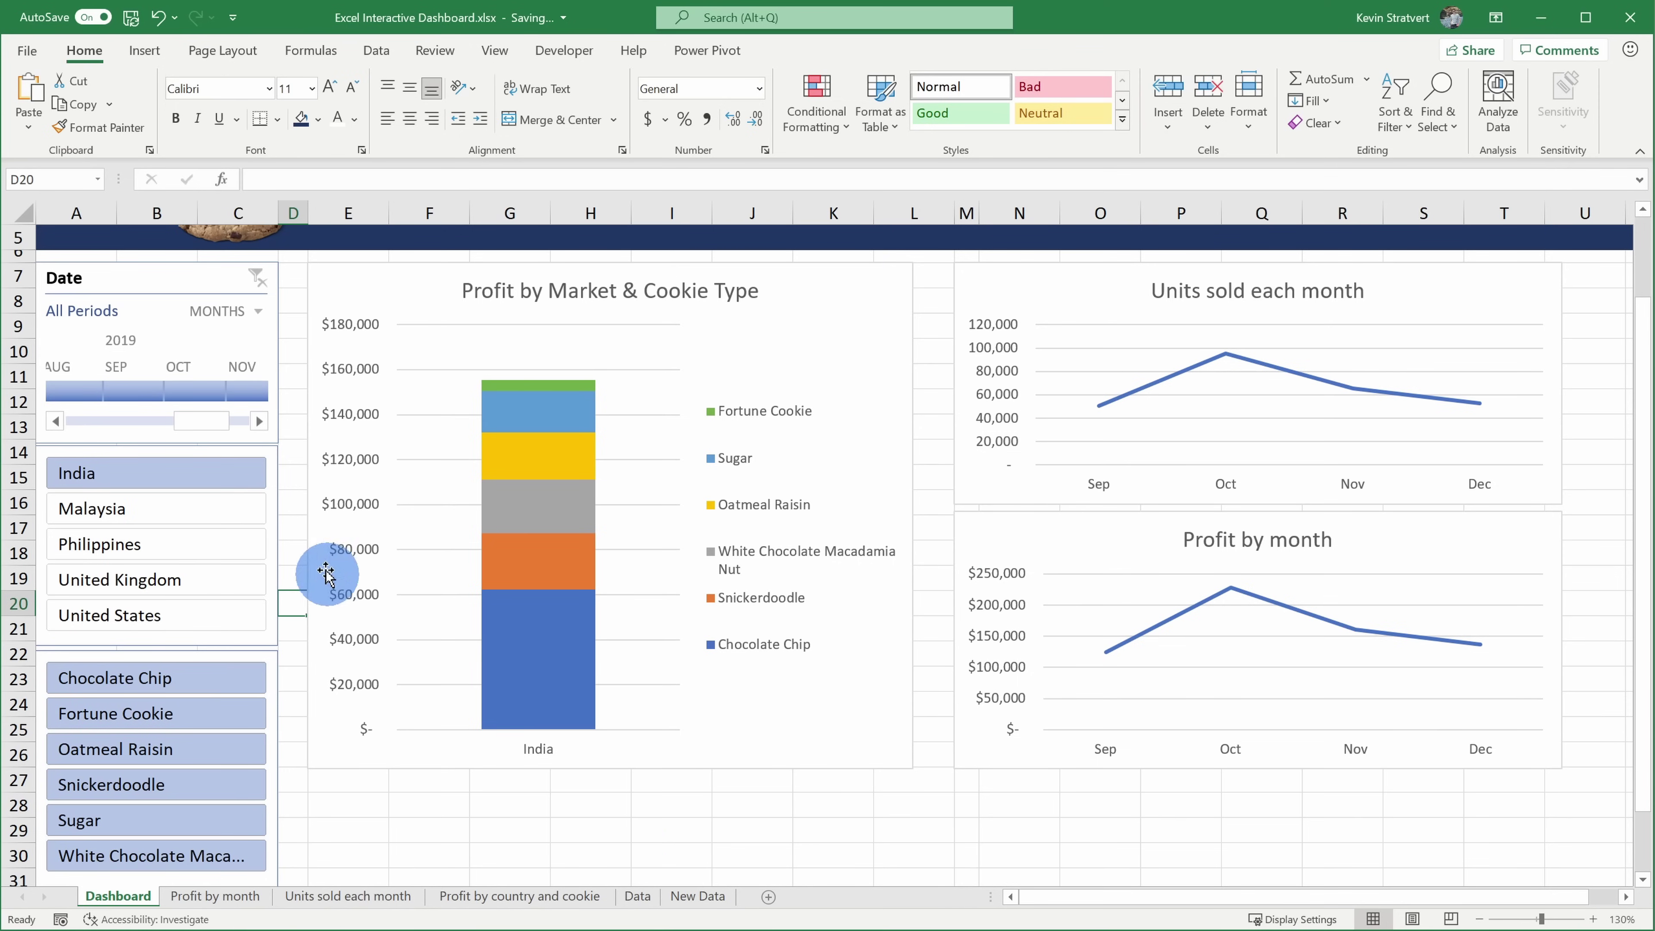
right_click(272, 519)
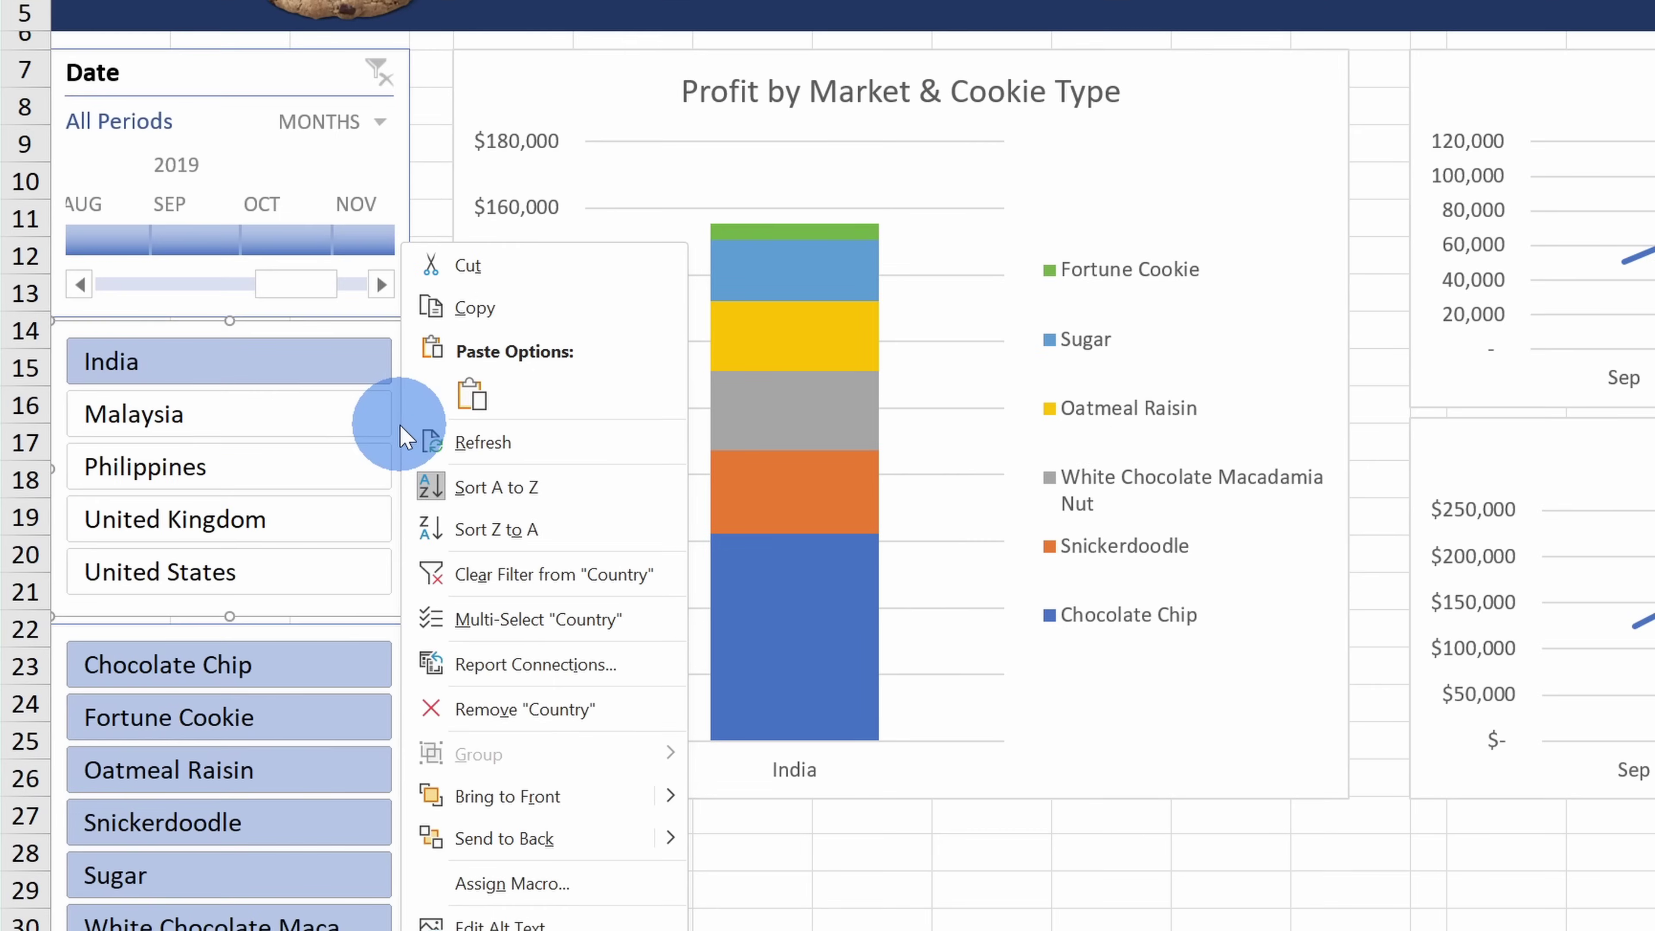
left_click(545, 685)
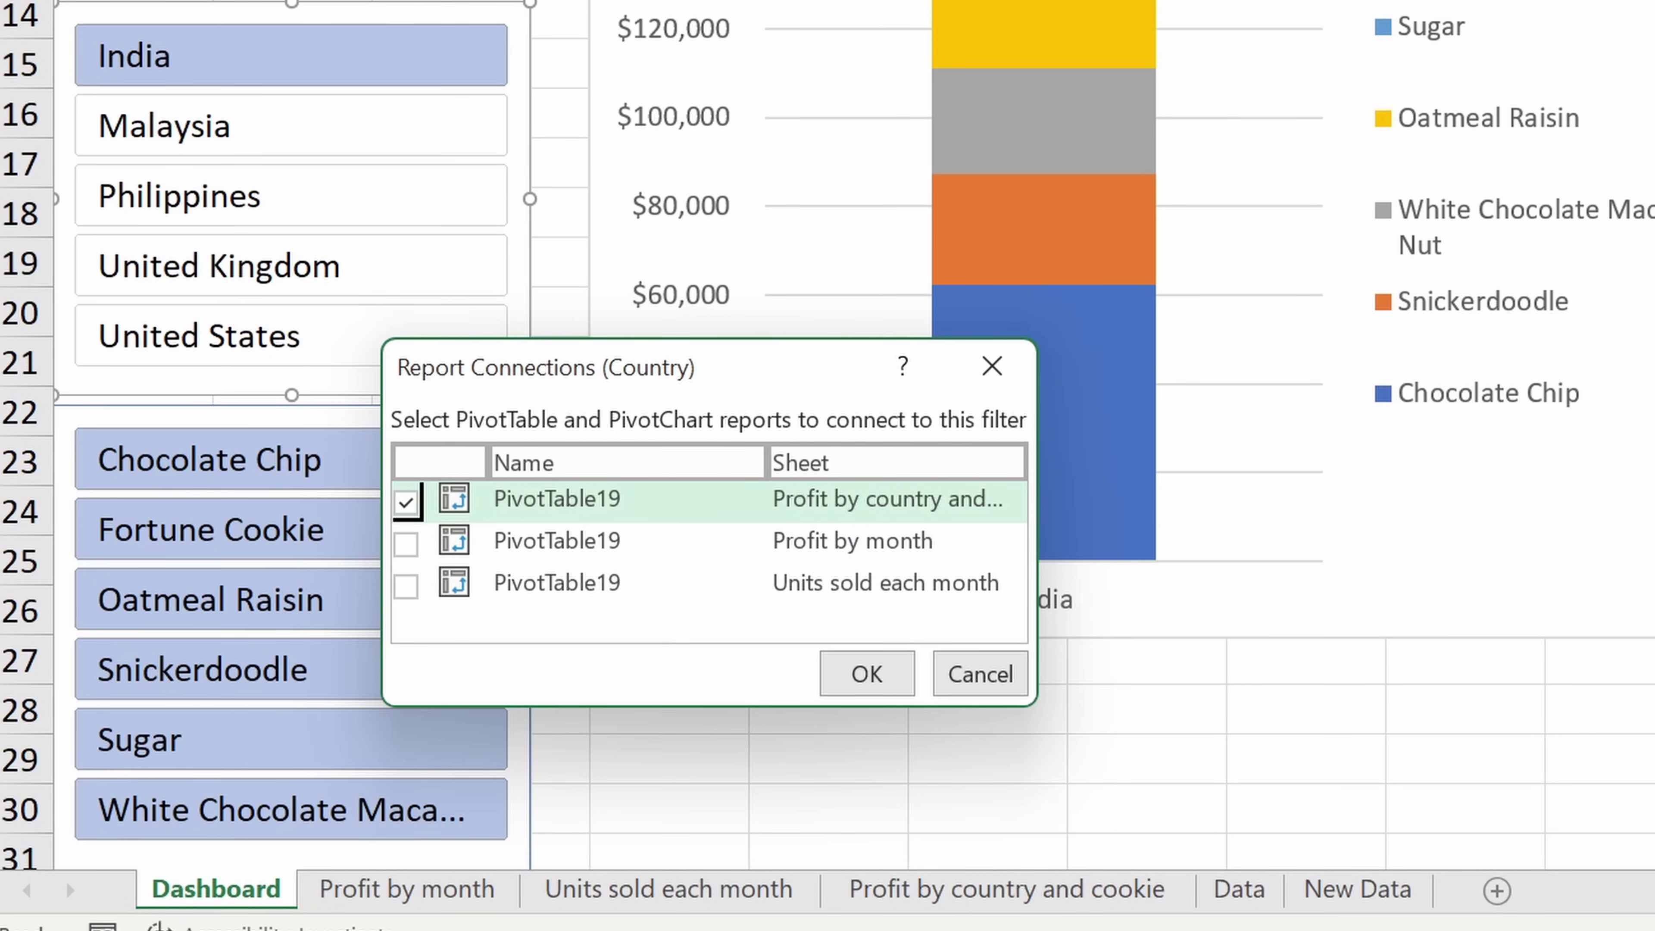
left_click(406, 544)
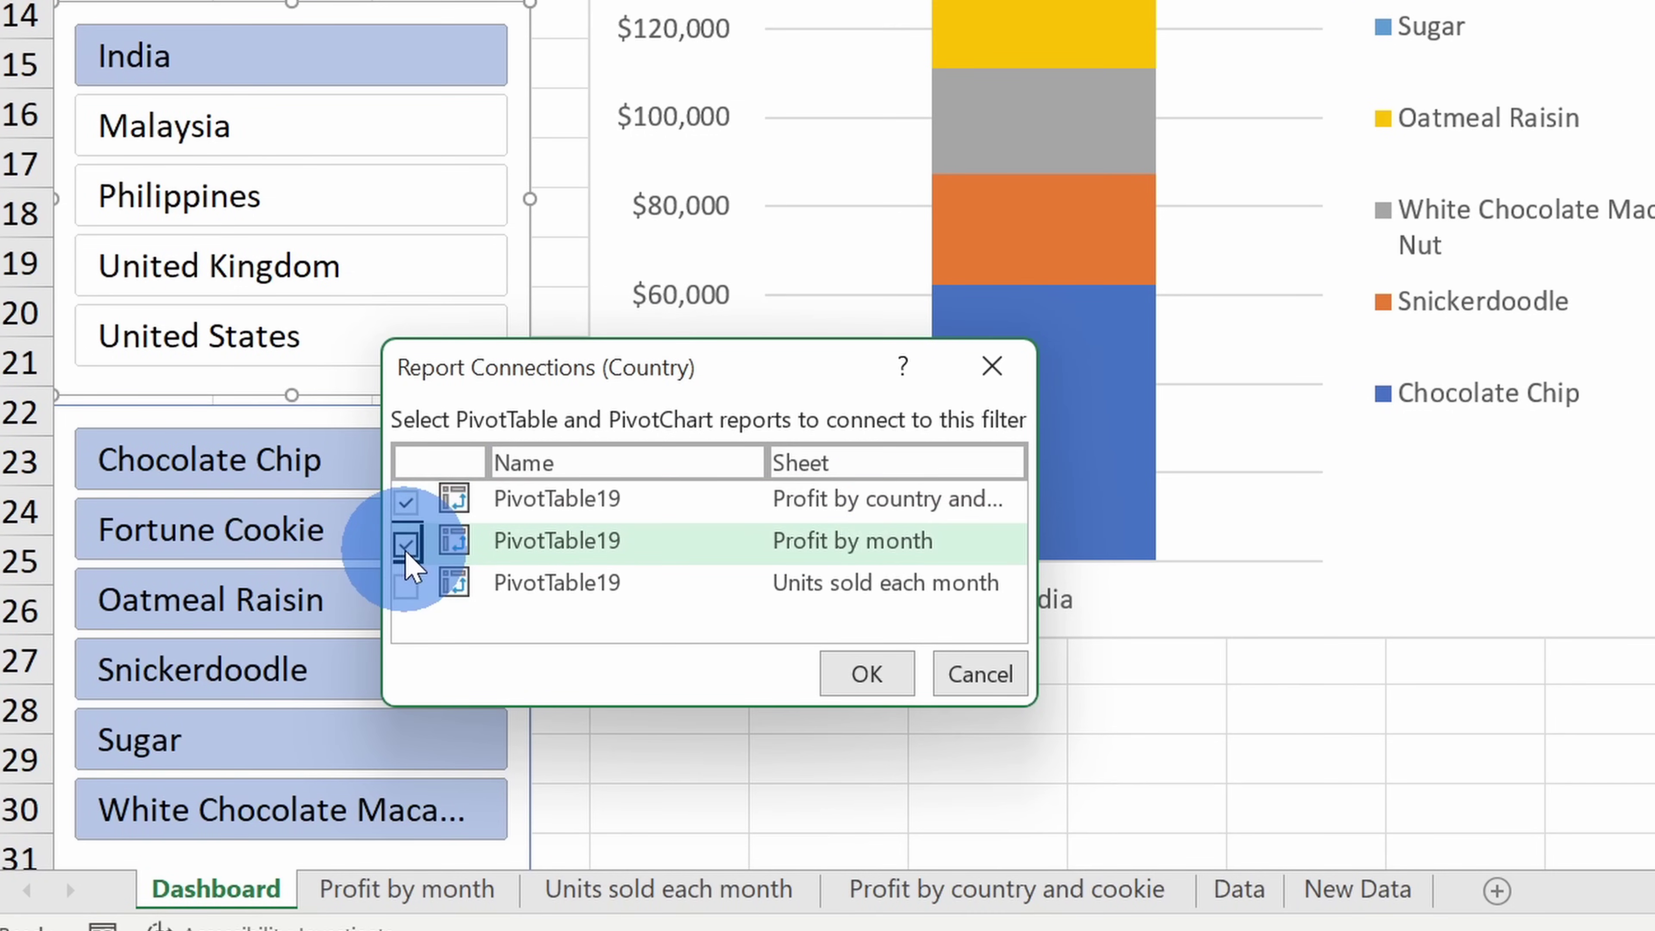
left_click(406, 586)
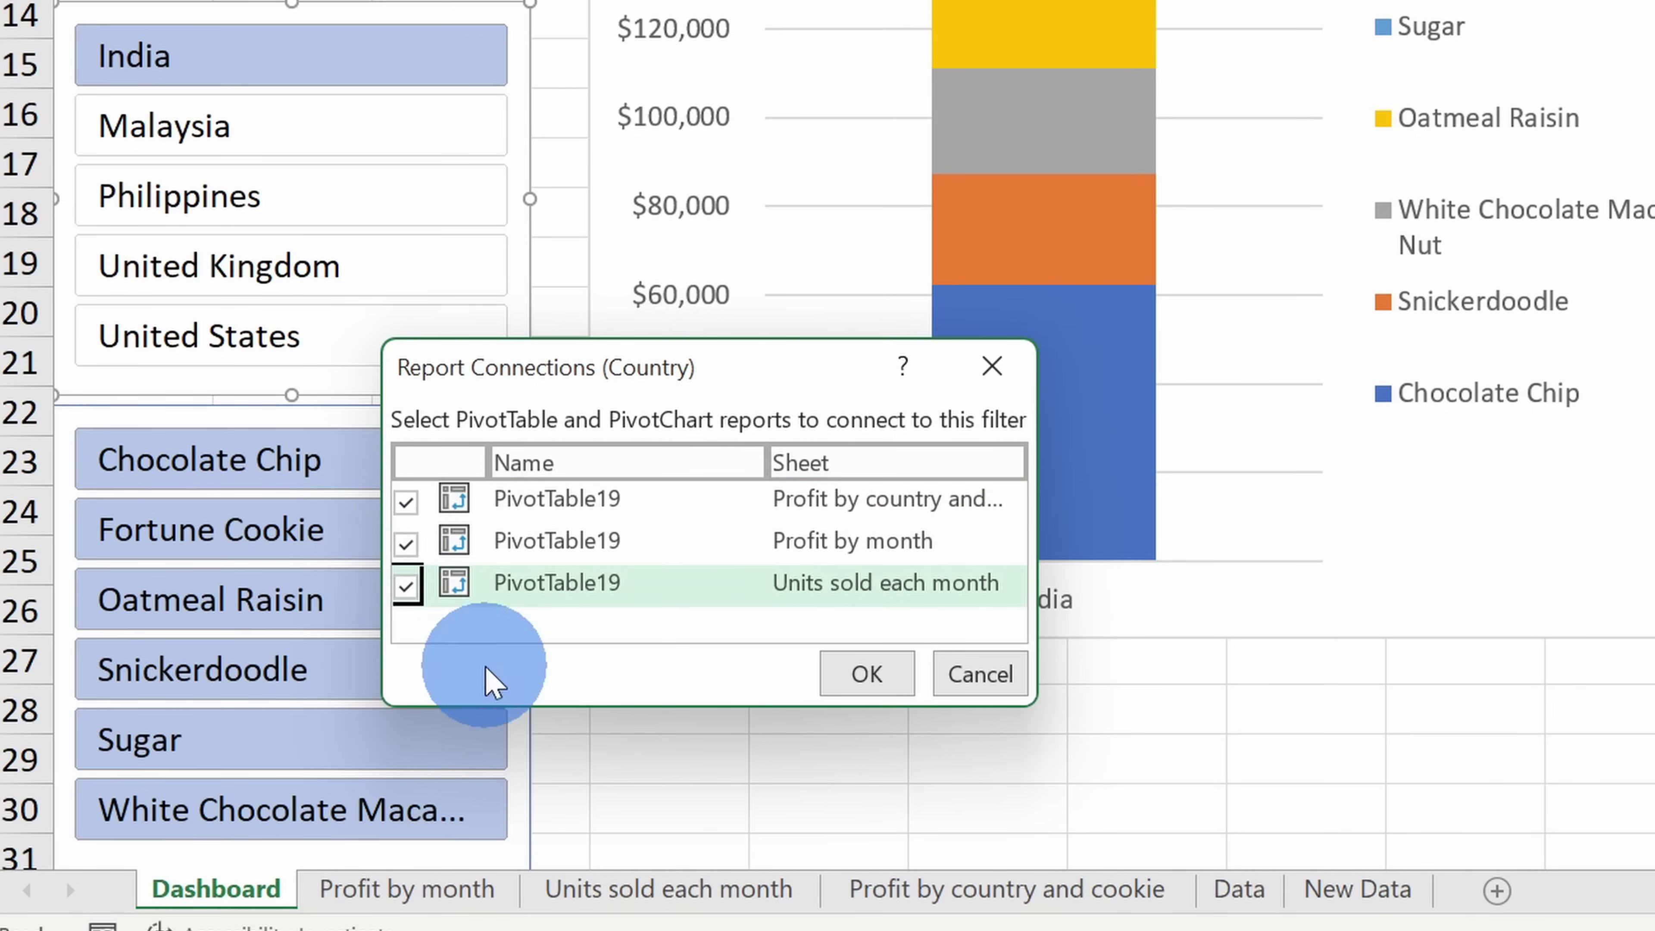
left_click(868, 683)
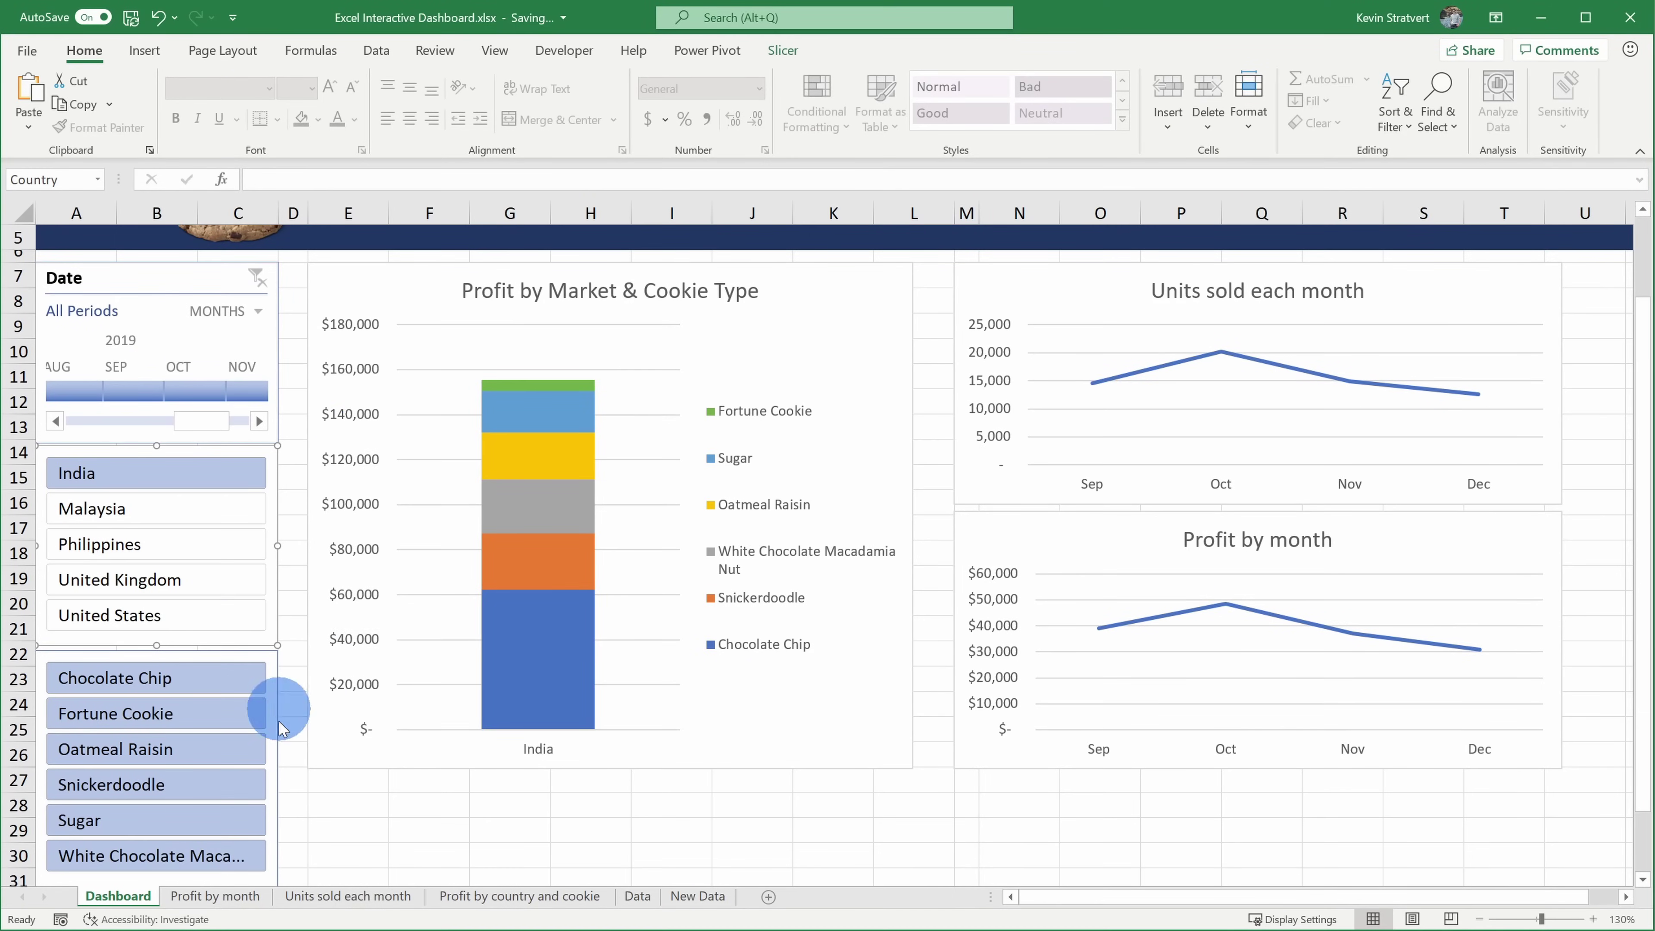
- Filter the dashboard by Malaysia, Philippines, United Kingdom and United States in turn to test the Country slicer
left_click(202, 509)
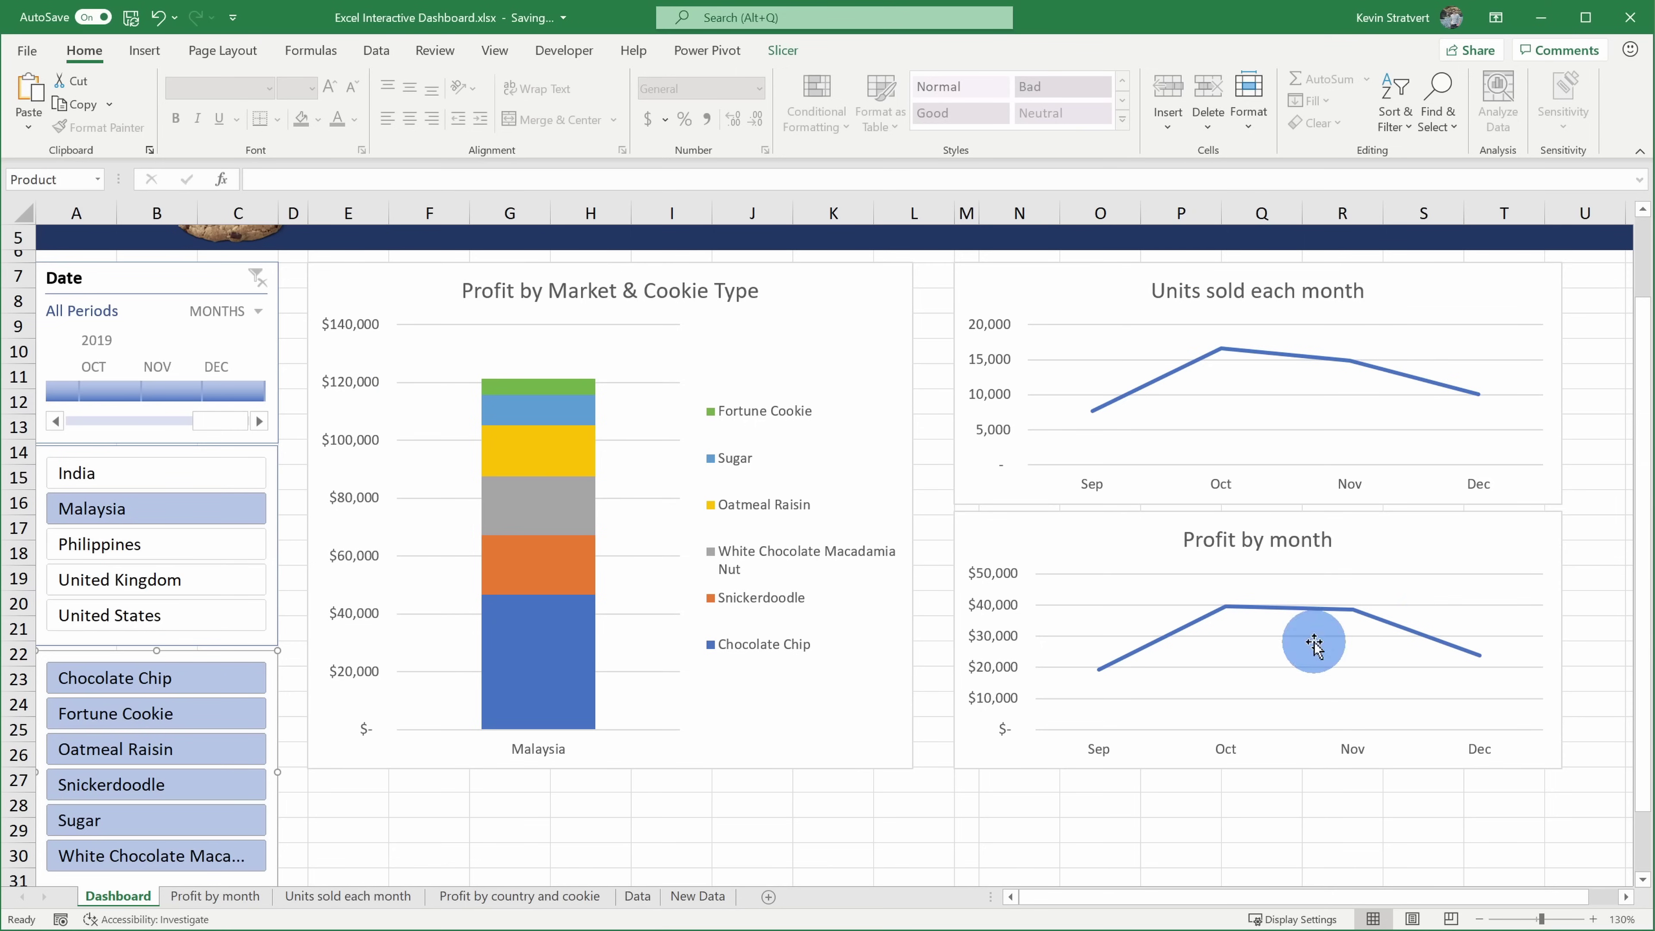
left_click(168, 556)
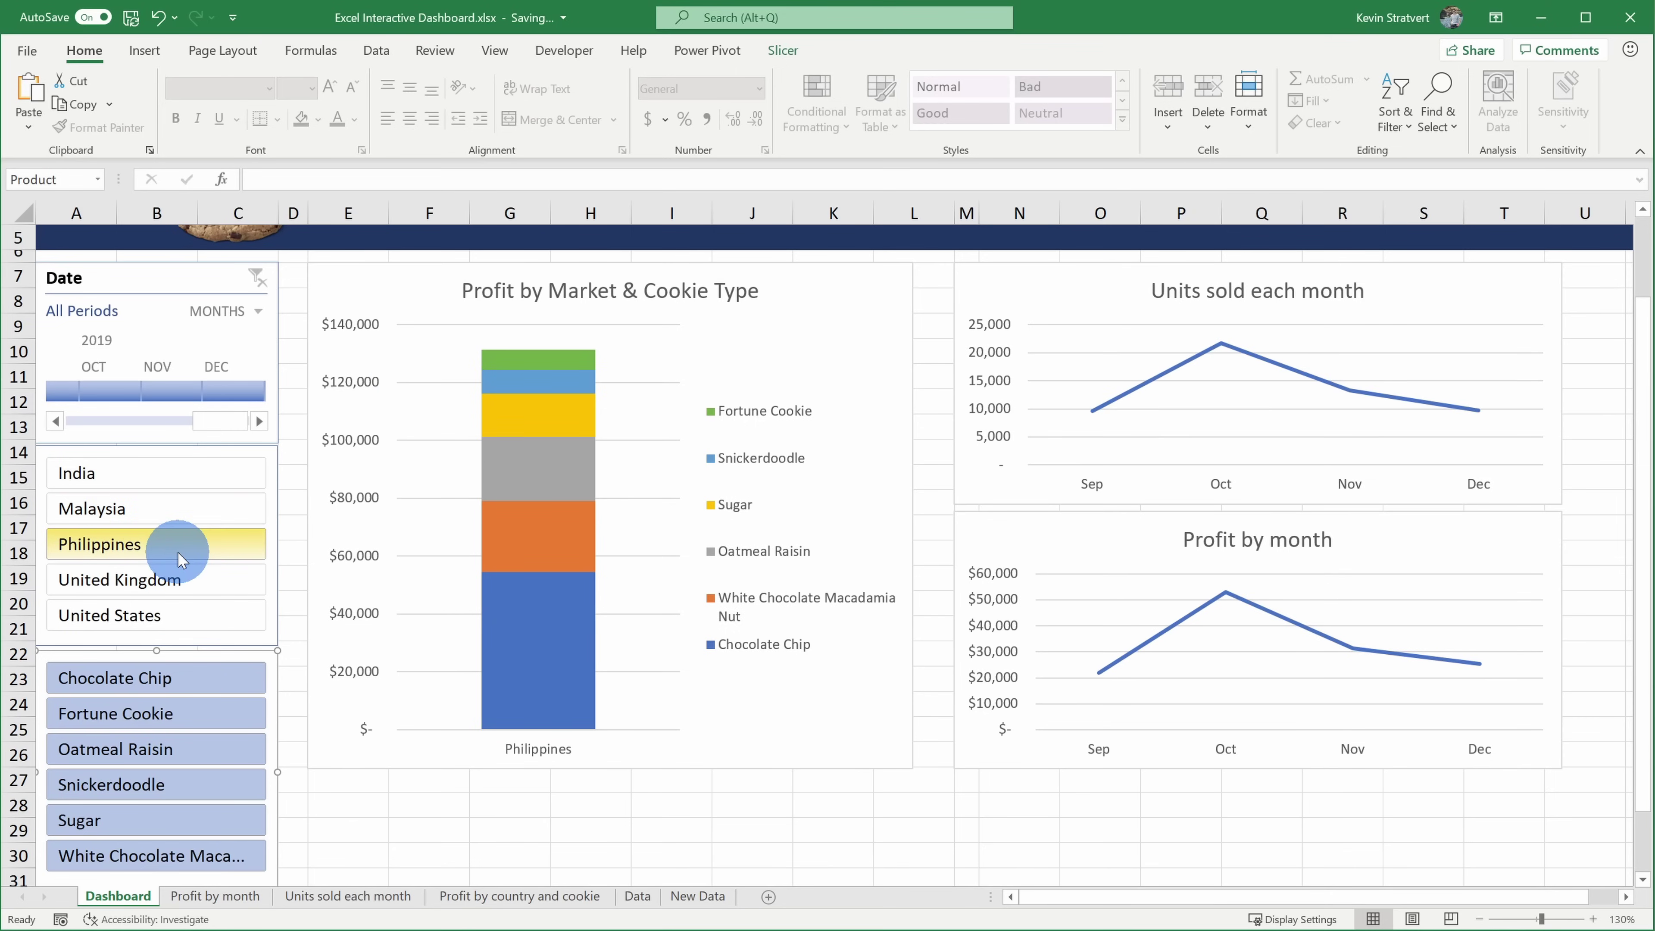
left_click(195, 585)
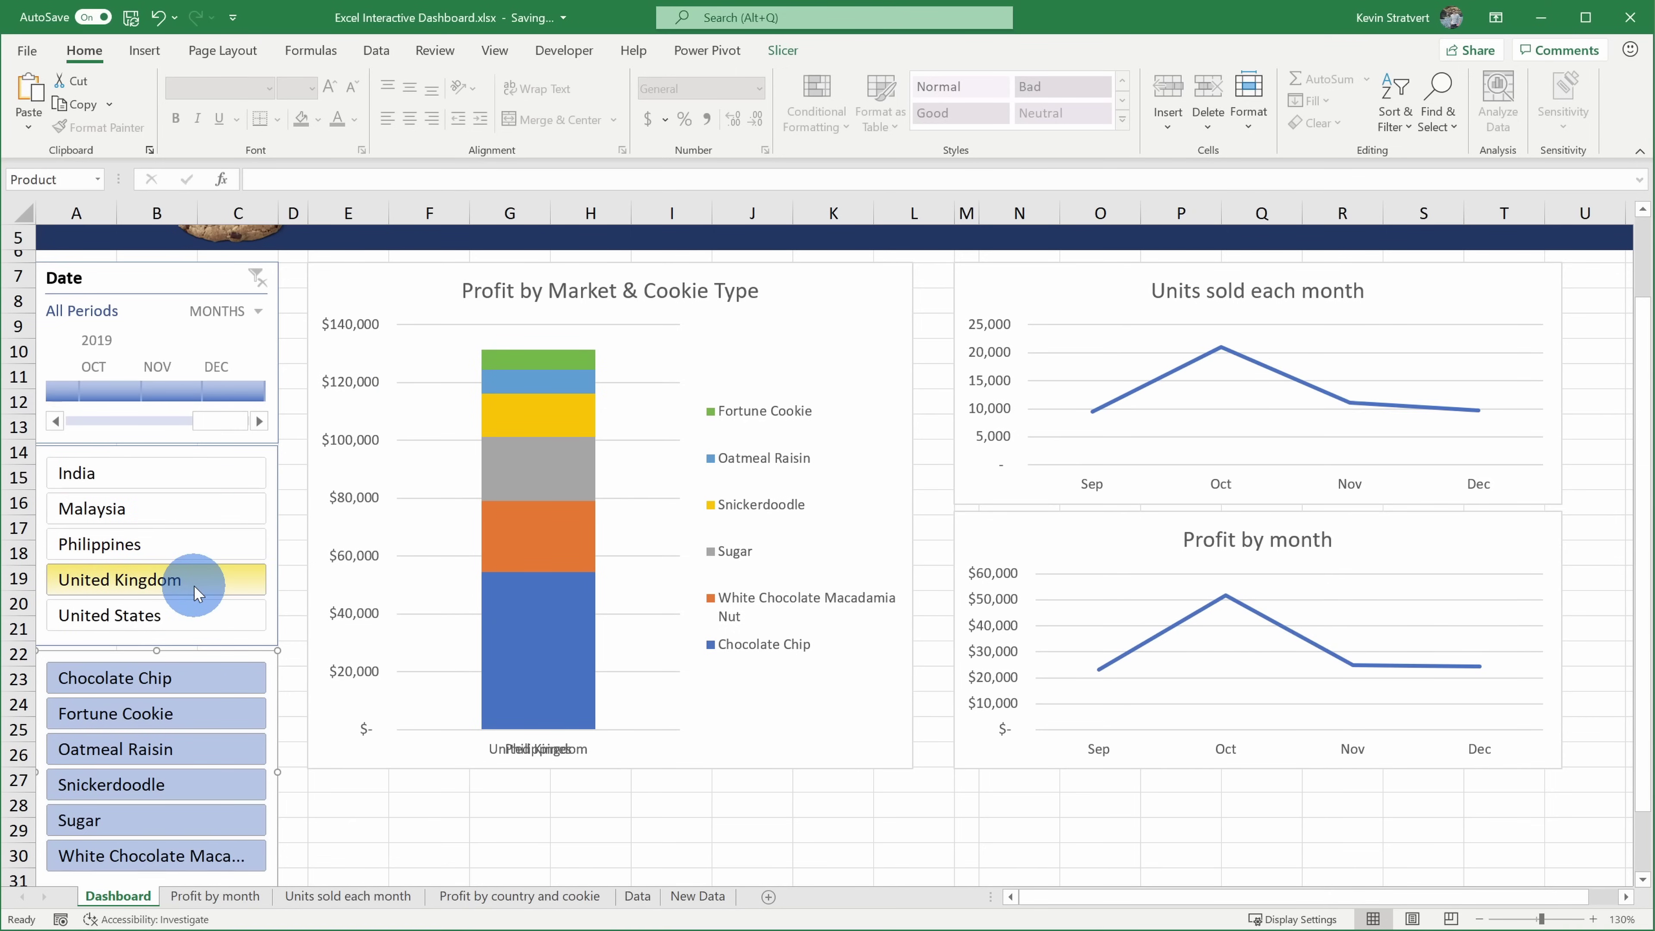
left_click(200, 617)
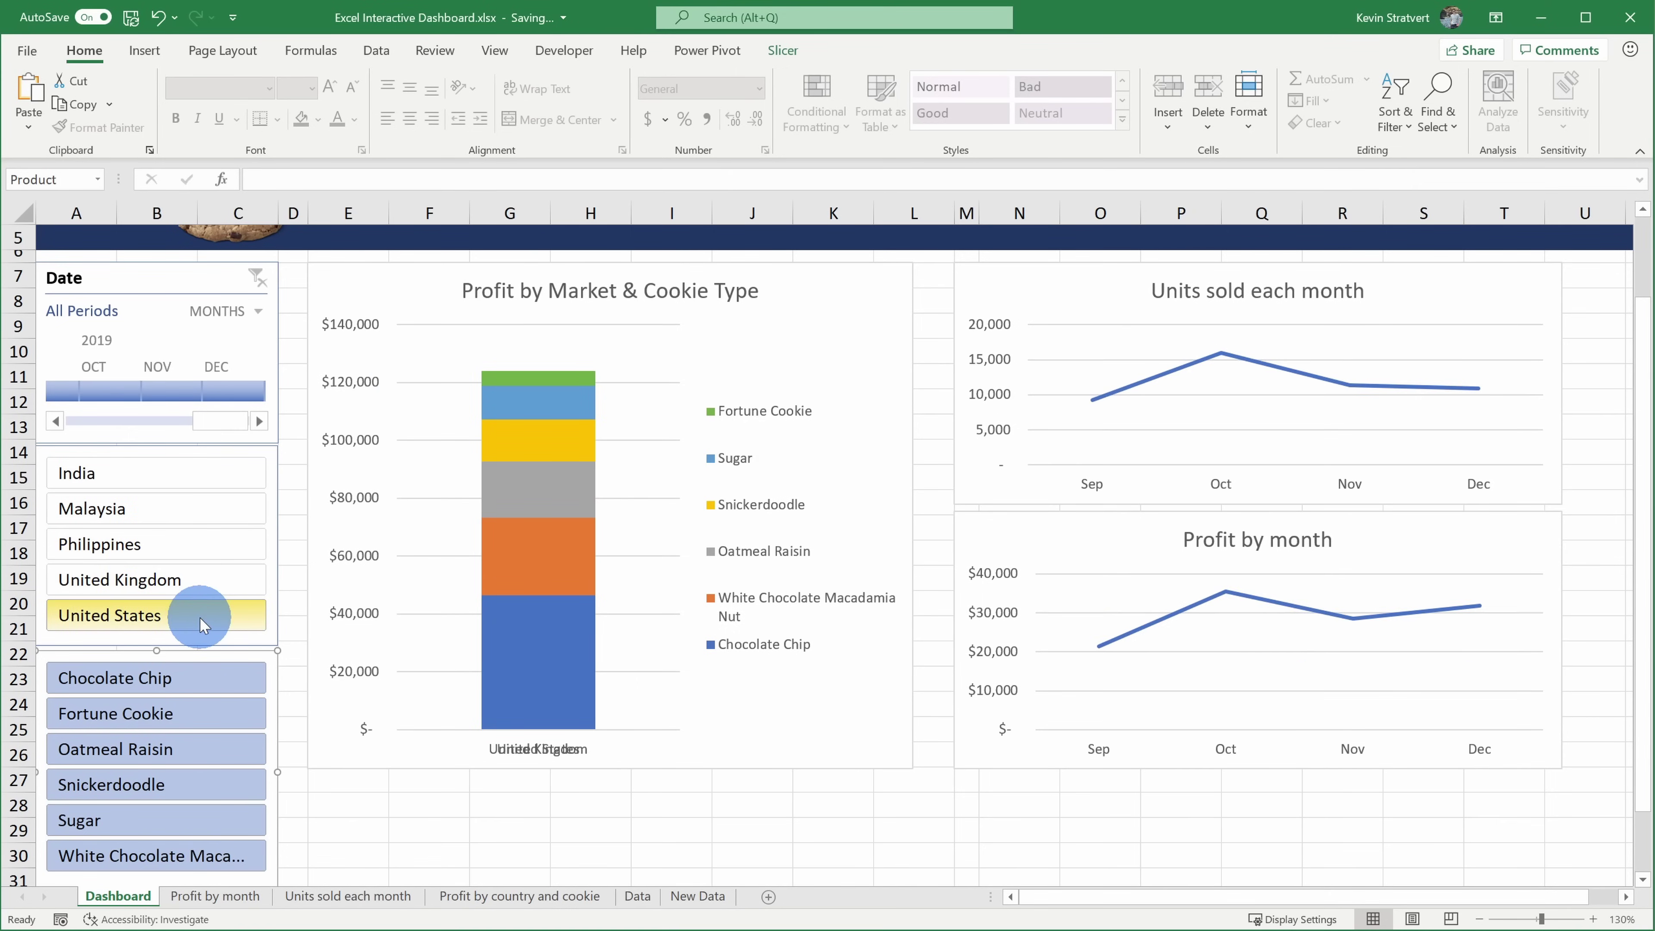
- Filter the Product slicer to Chocolate Chip and select all countries from India through United States in the Country slicer
left_click(203, 680)
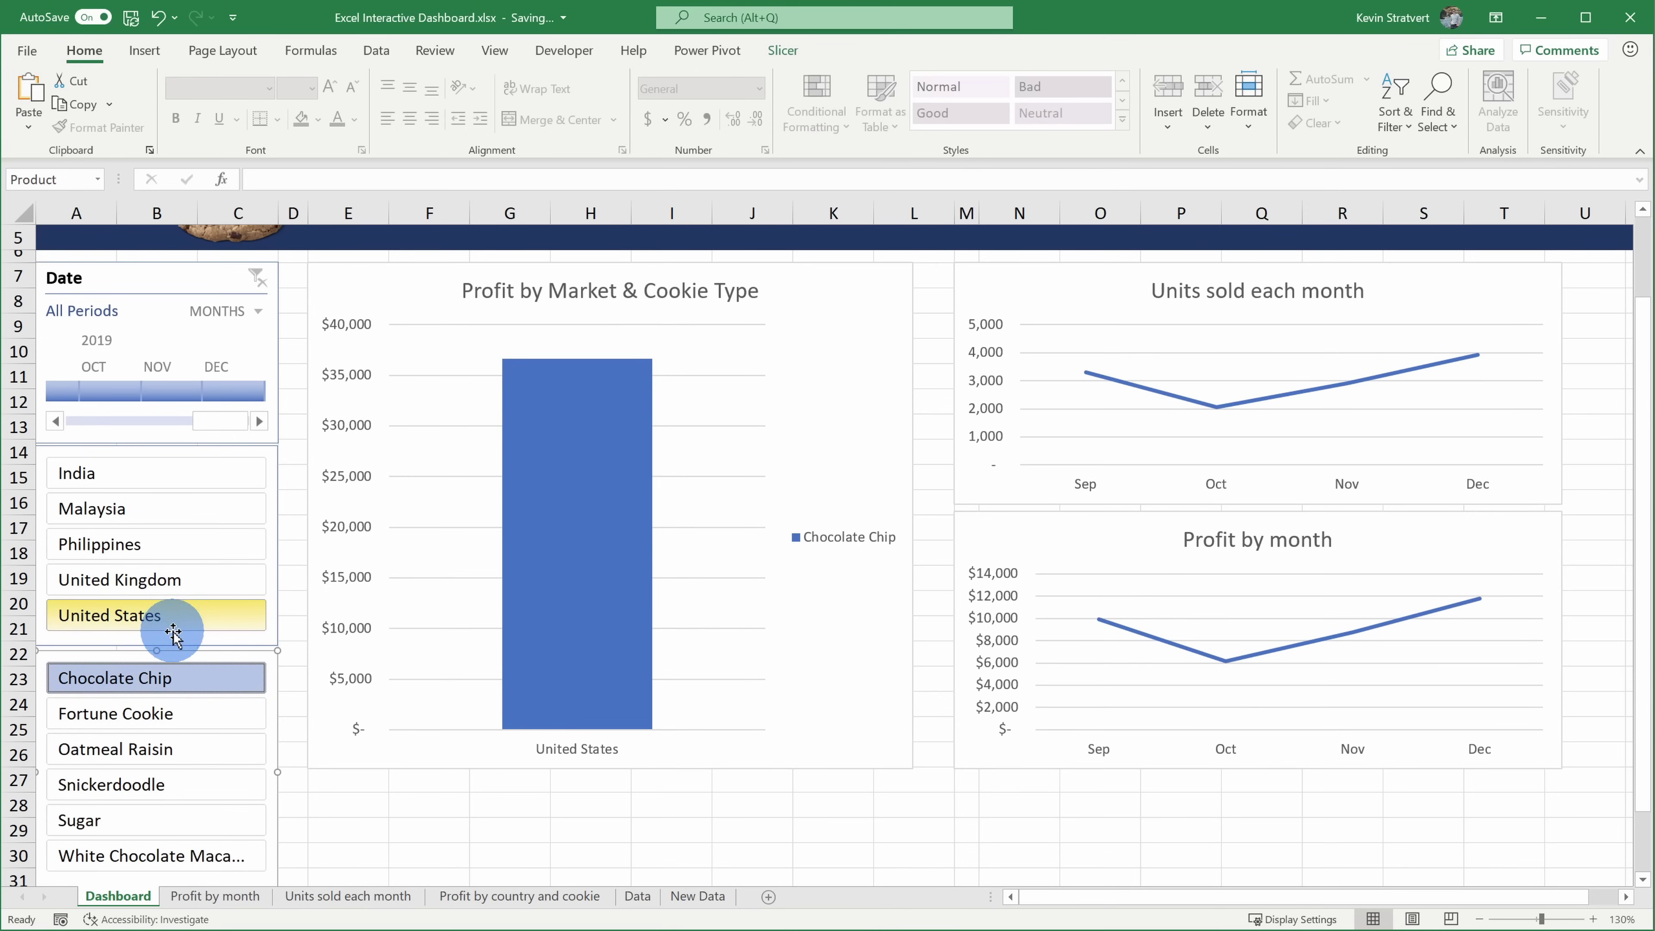
left_click(509, 660)
mouse_move(559, 613)
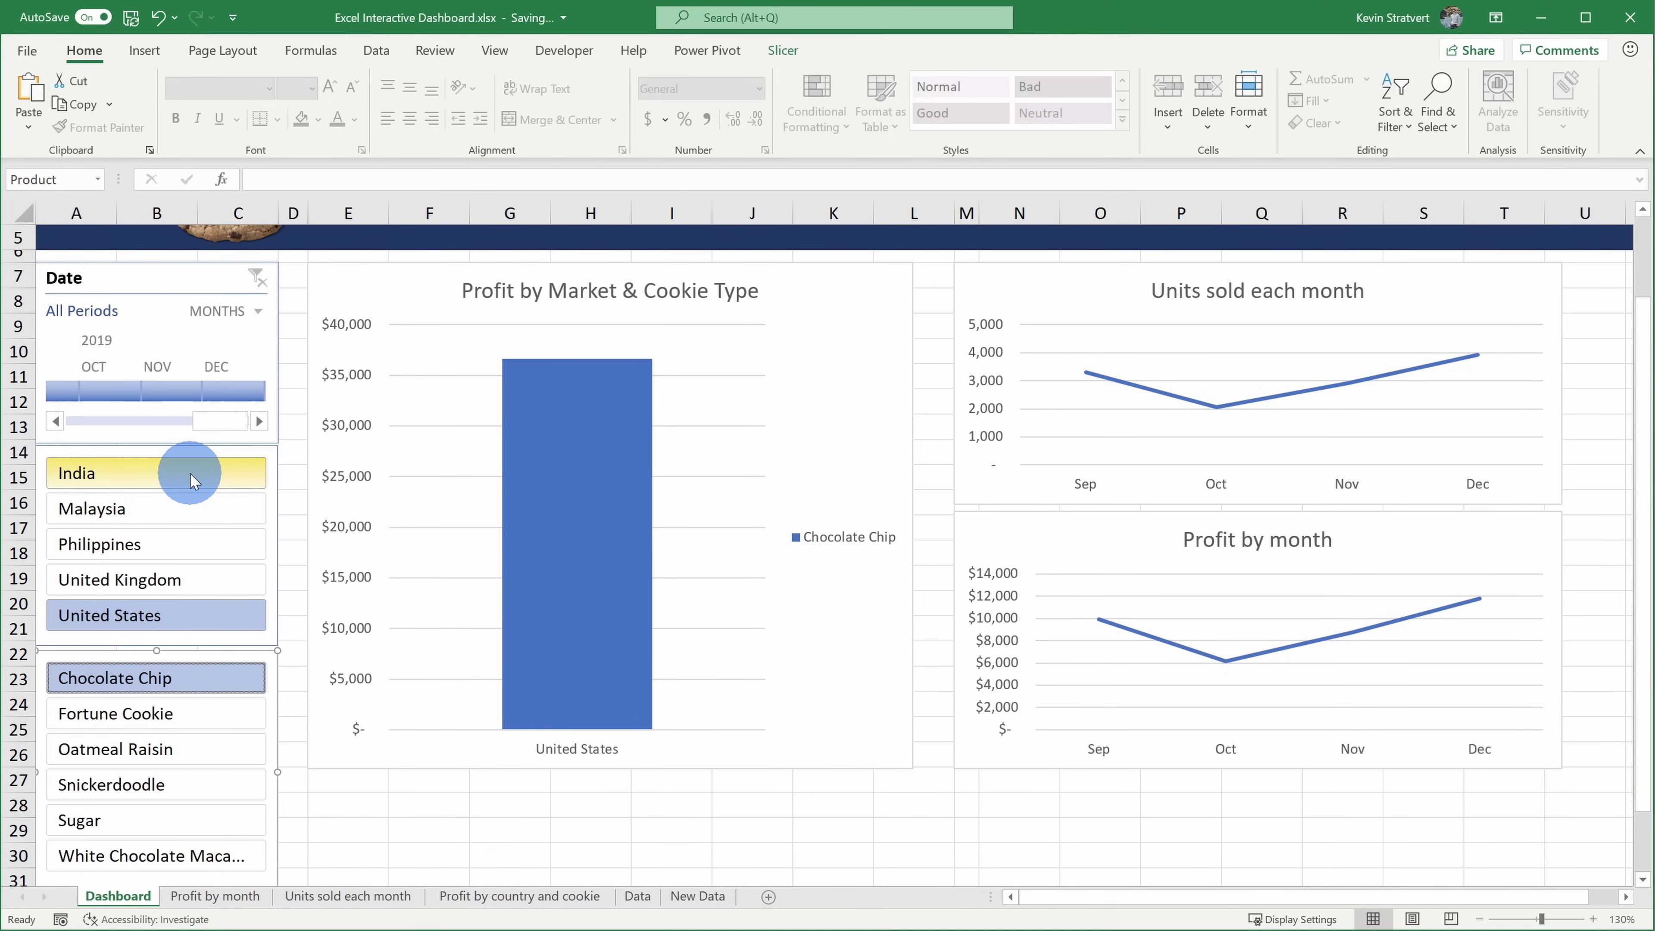
left_click_drag(188, 474, 188, 627)
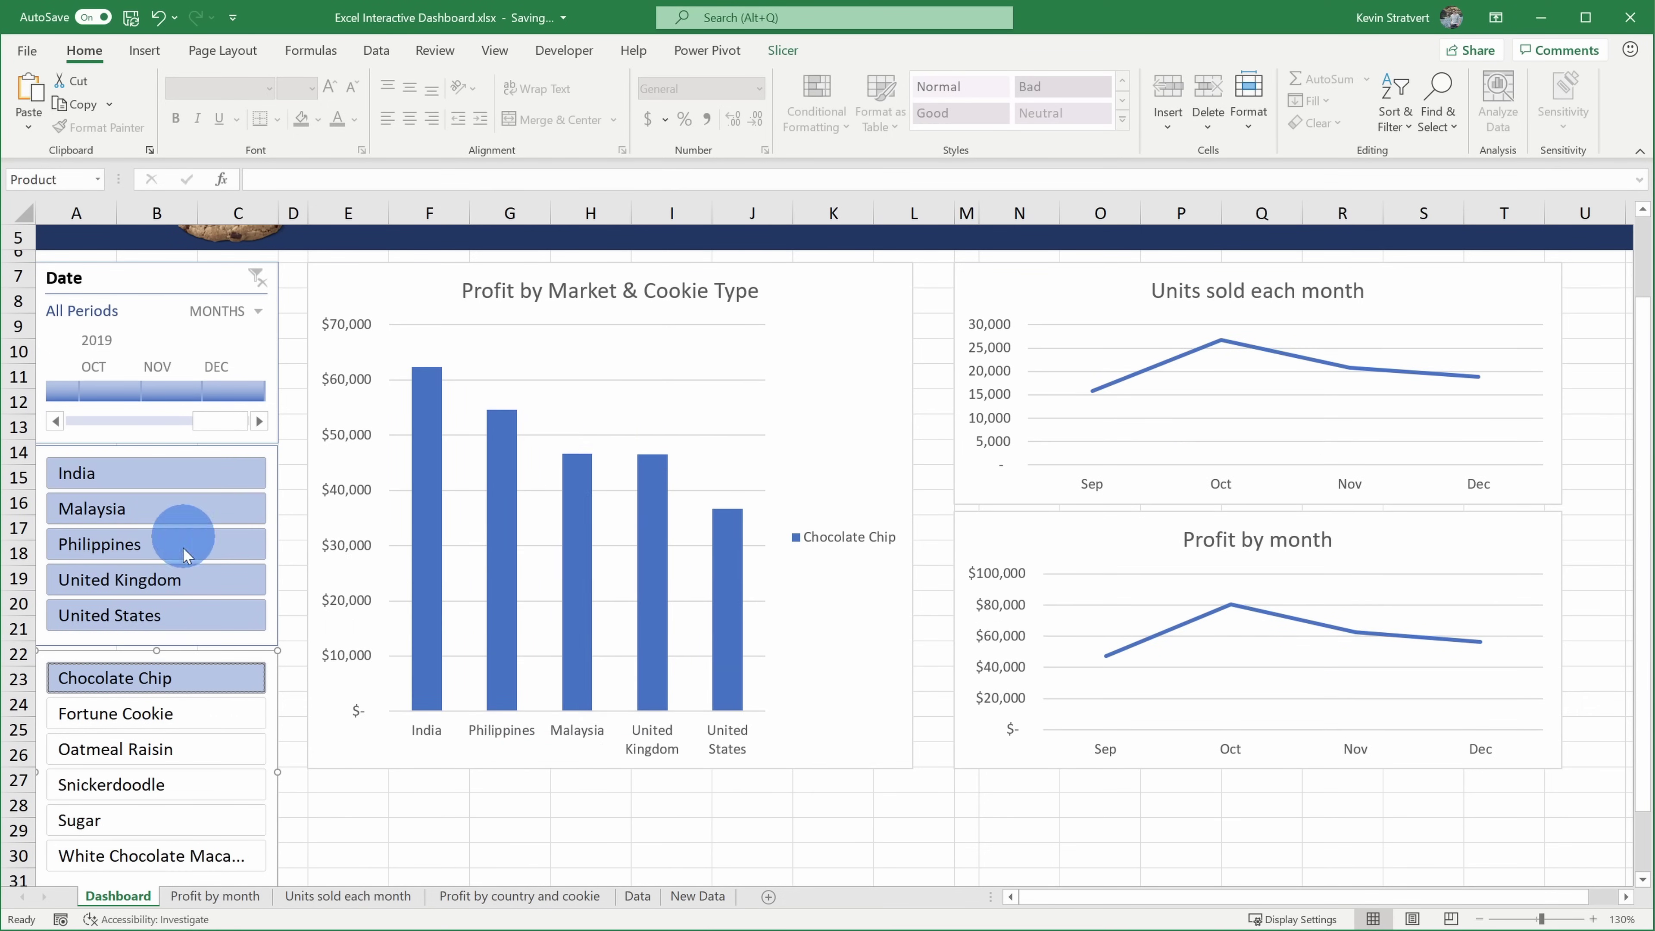
- Select all products from Chocolate Chip through White Chocolate Macadamia Nut in the Product slicer and deselect the slicer
left_click_drag(183, 687, 182, 851)
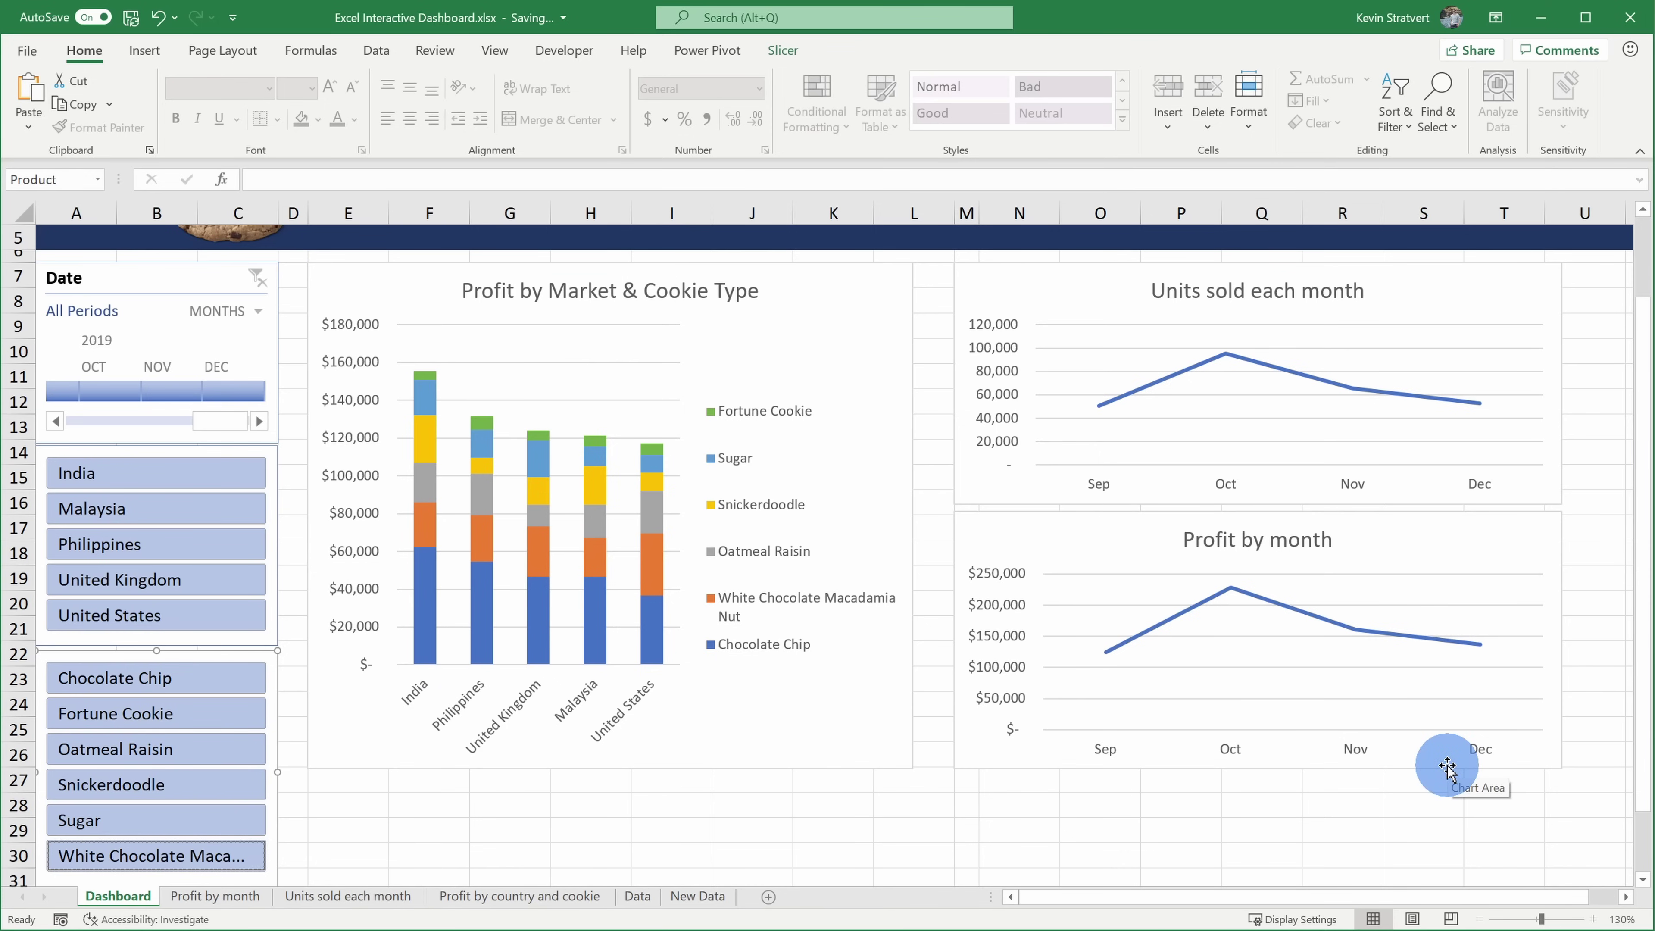
key("Escape")
scroll(968, 607, "up", 2)
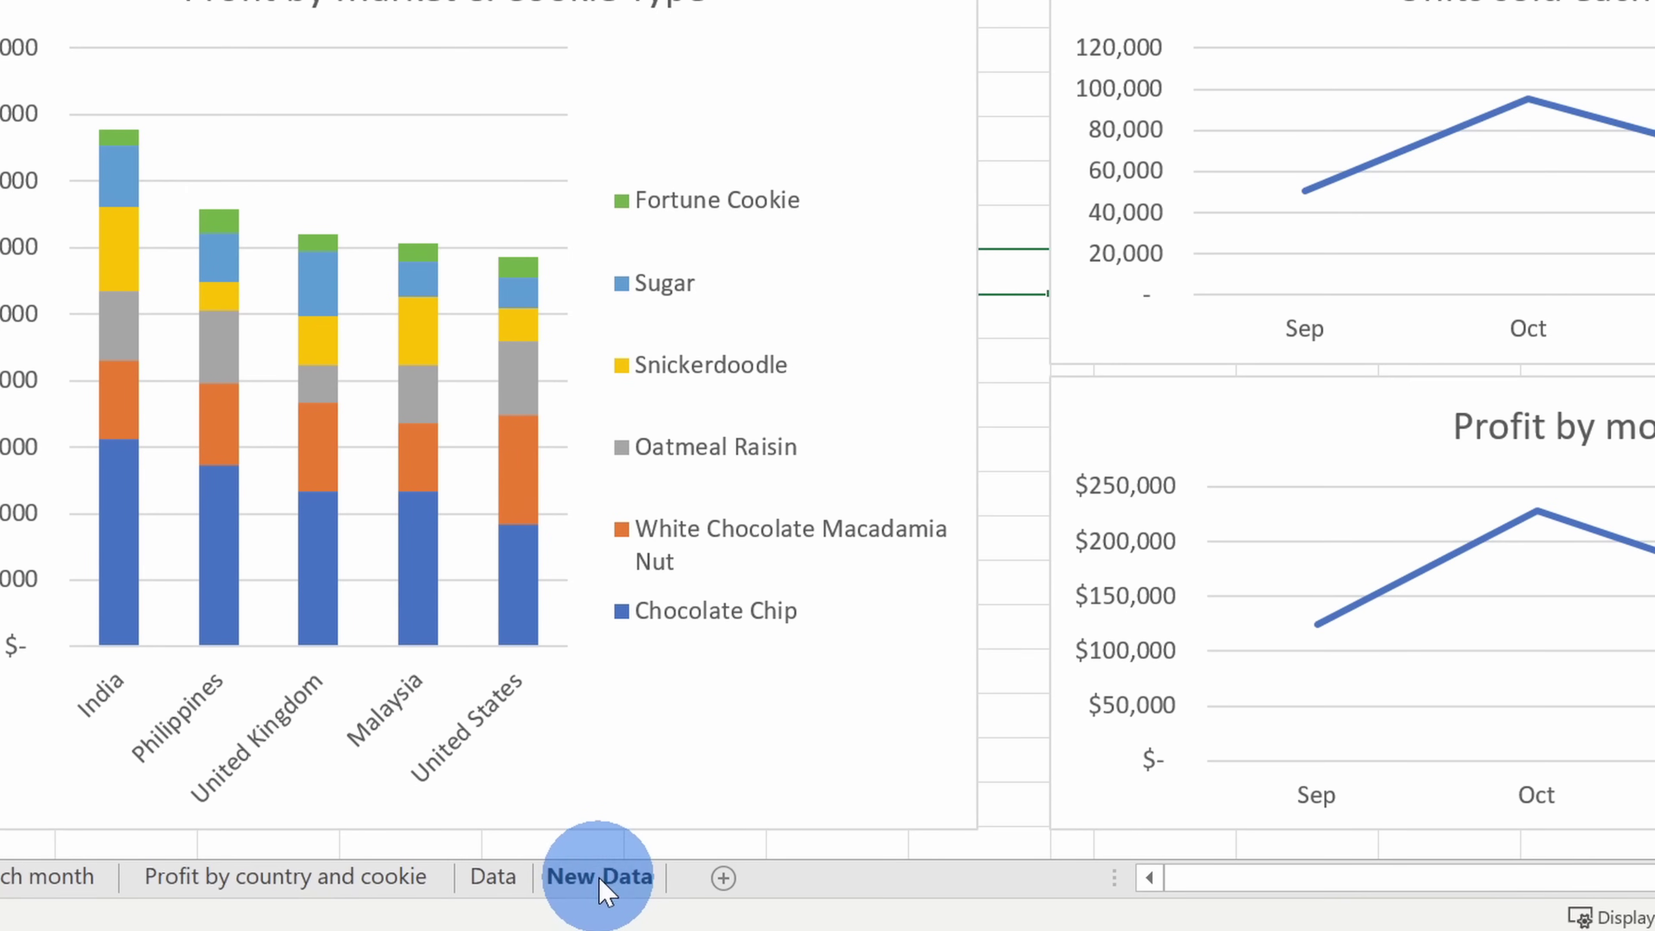
- Copy all data rows below the header on the New Data sheet, from Country through Date
left_click(598, 877)
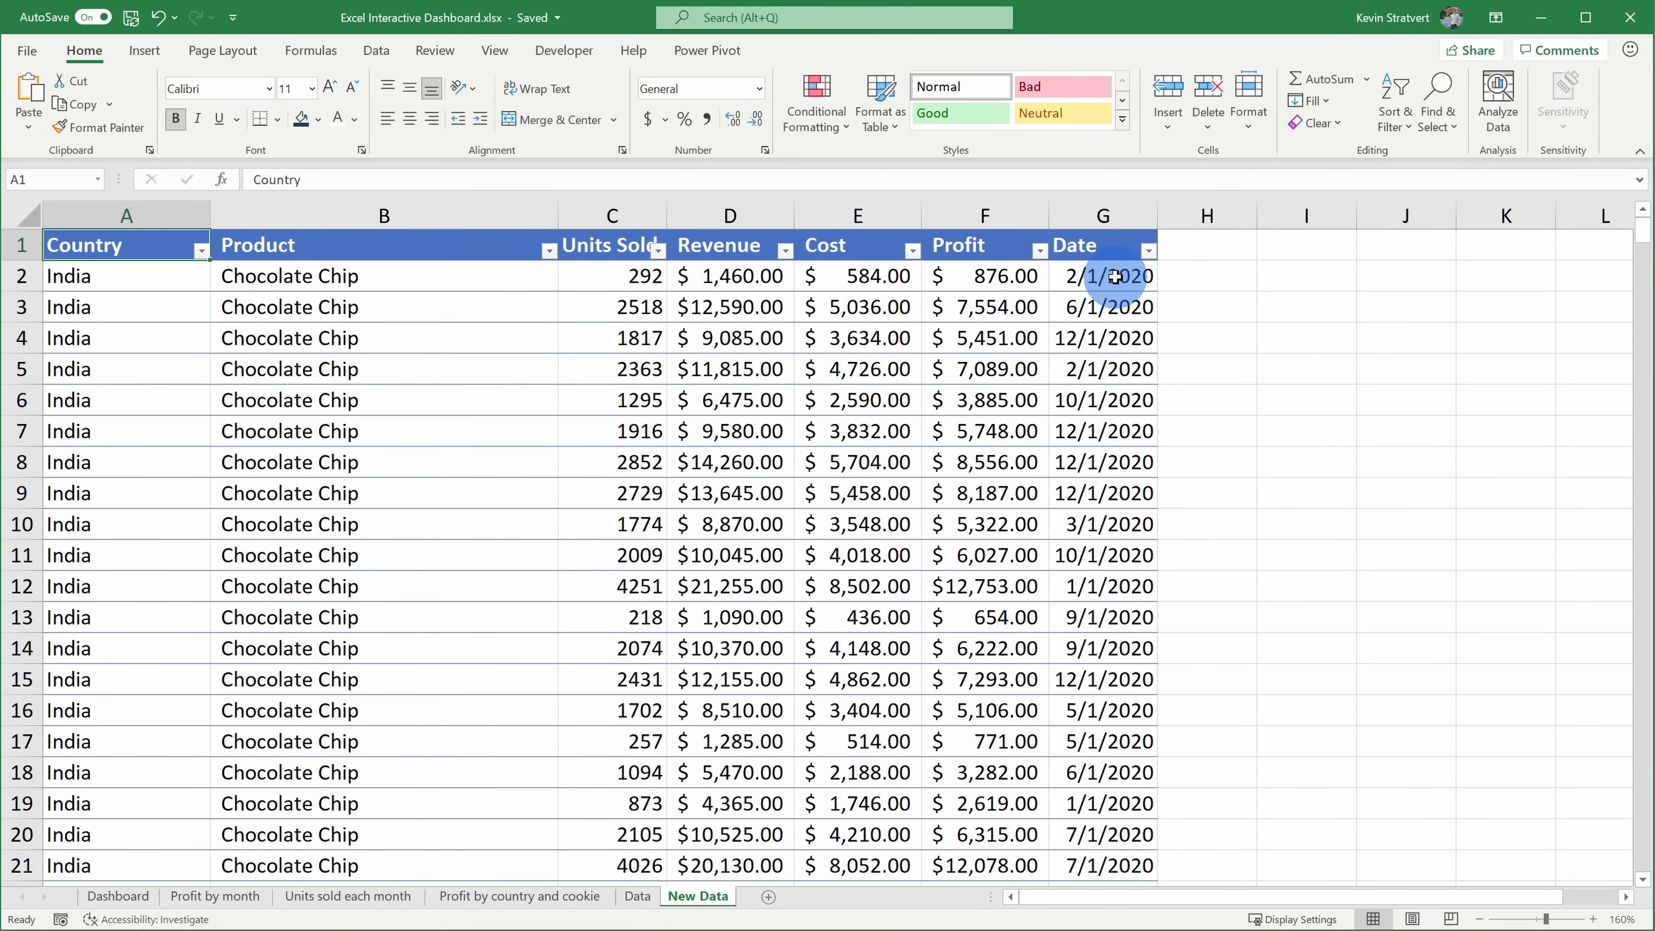
left_click(140, 276)
key("ctrl+shift+Right")
key("ctrl+shift+Down")
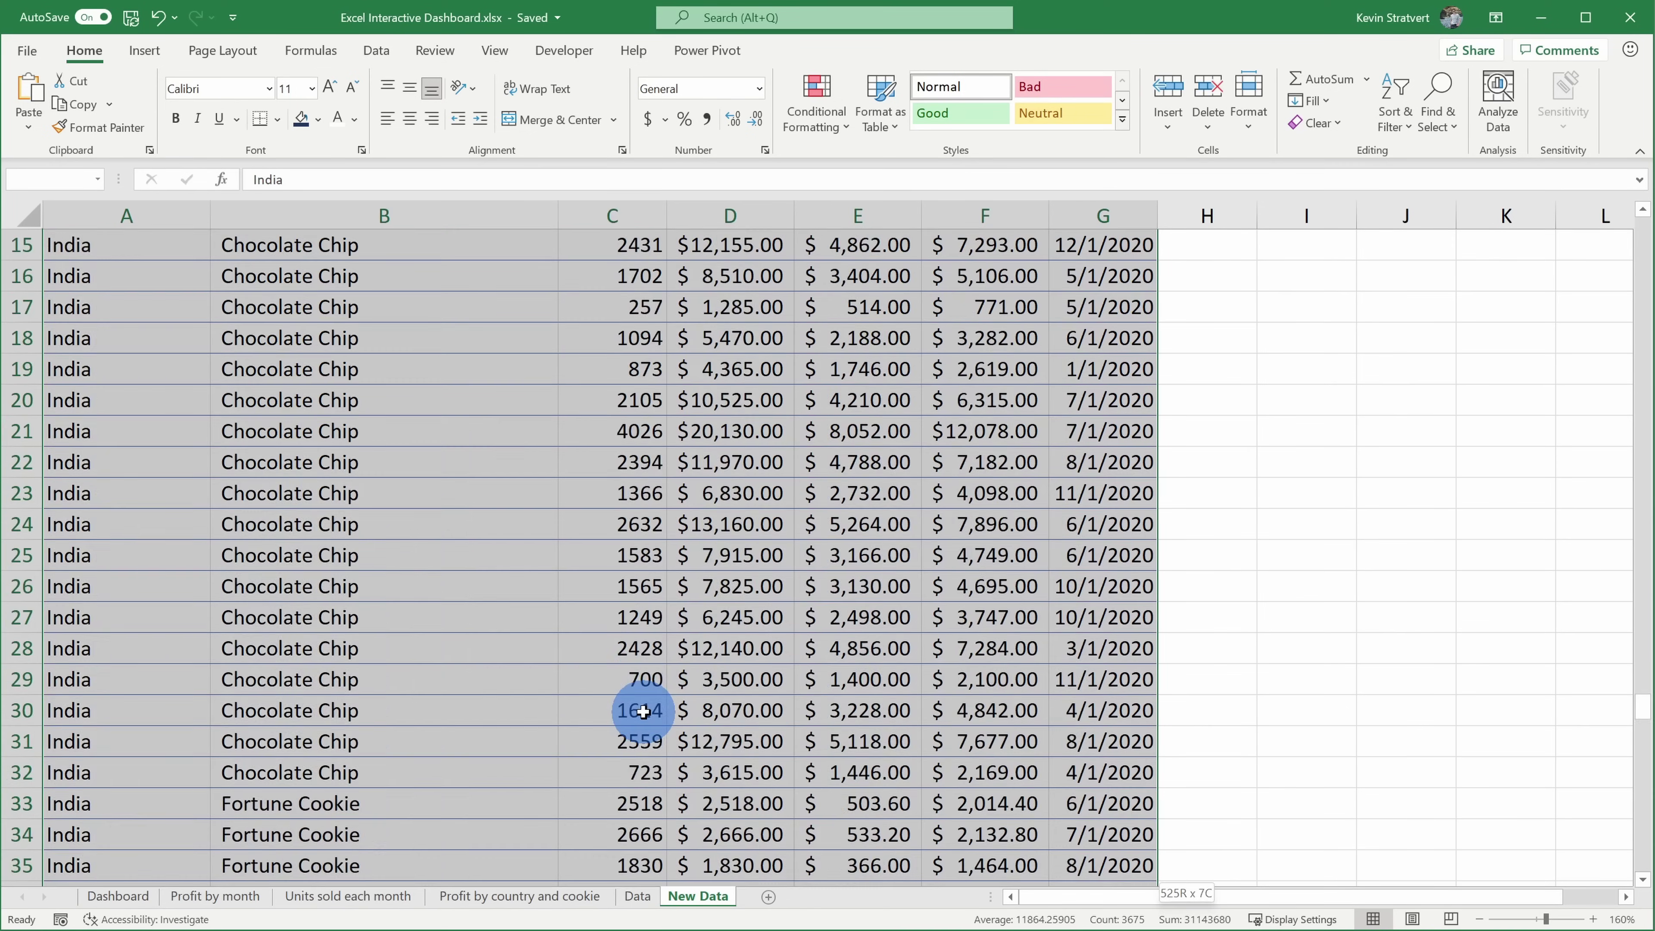
key("ctrl+c")
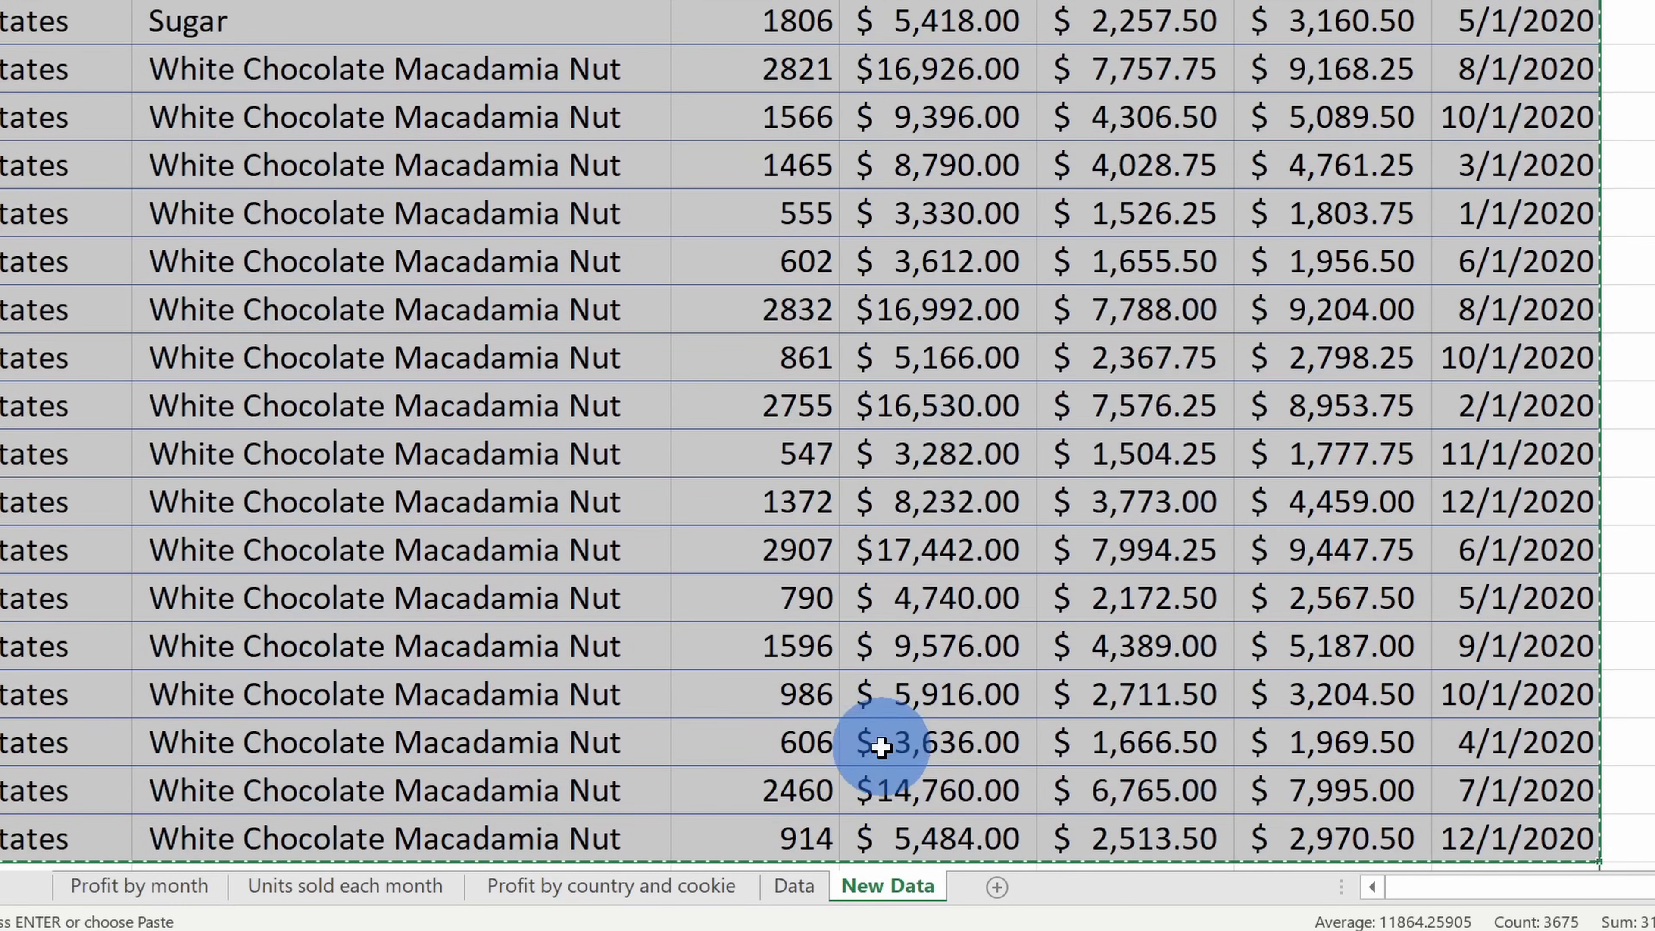
- Paste the copied rows directly below the table on the Data sheet, starting at cell A177
left_click(804, 885)
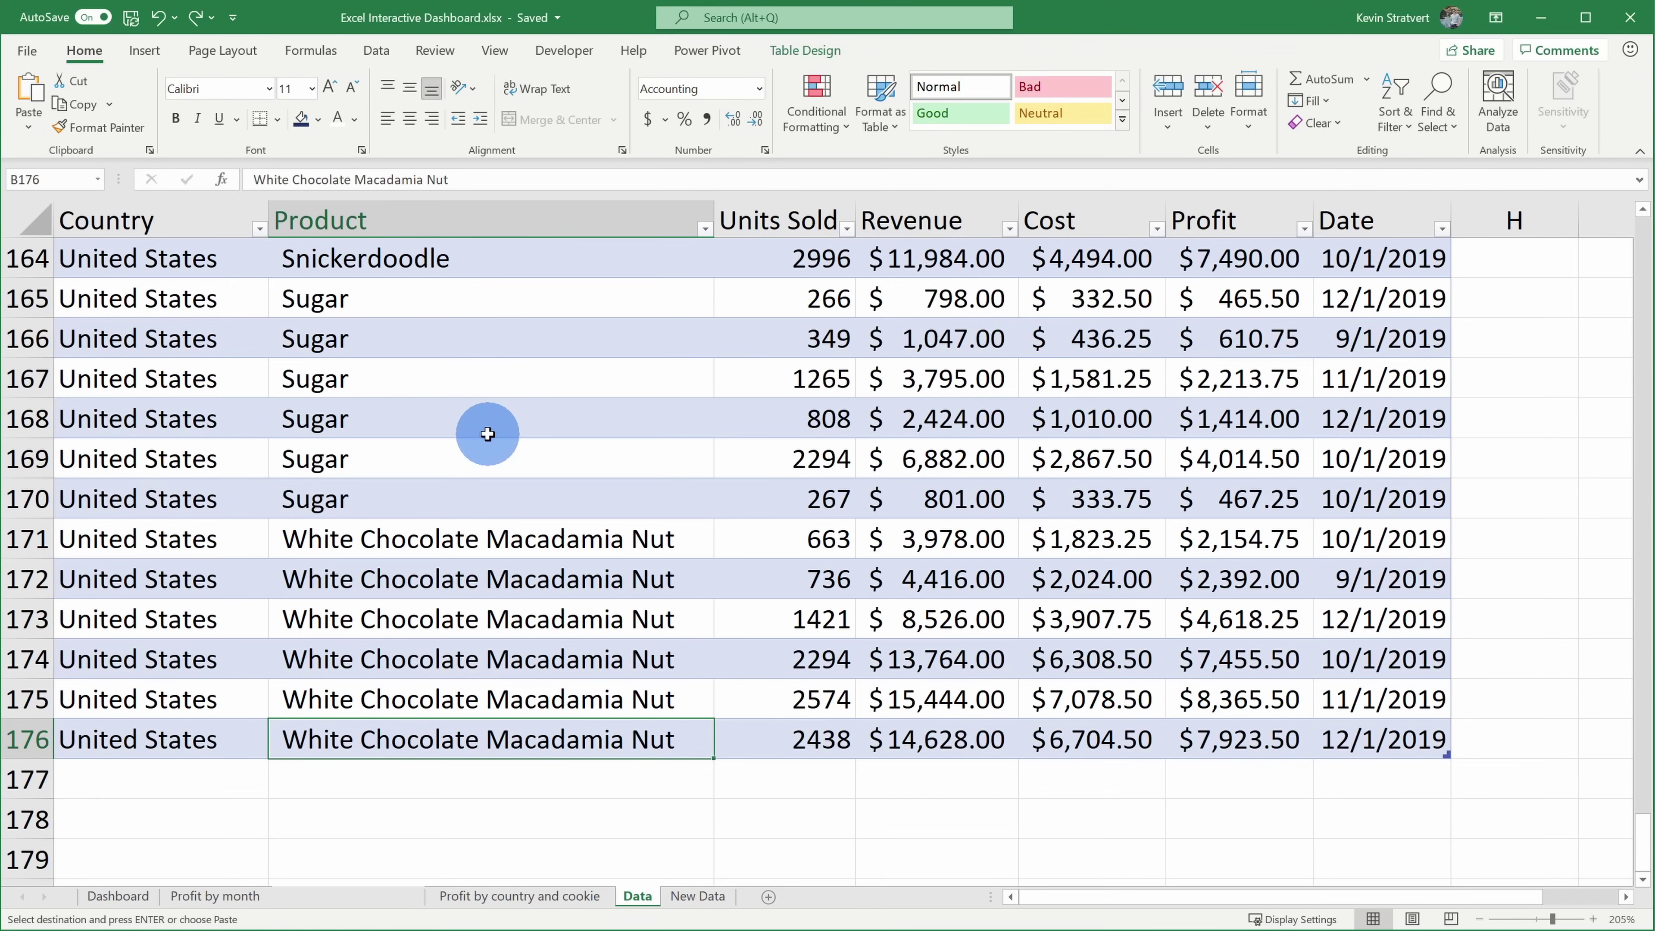
scroll(488, 434, "down", 1)
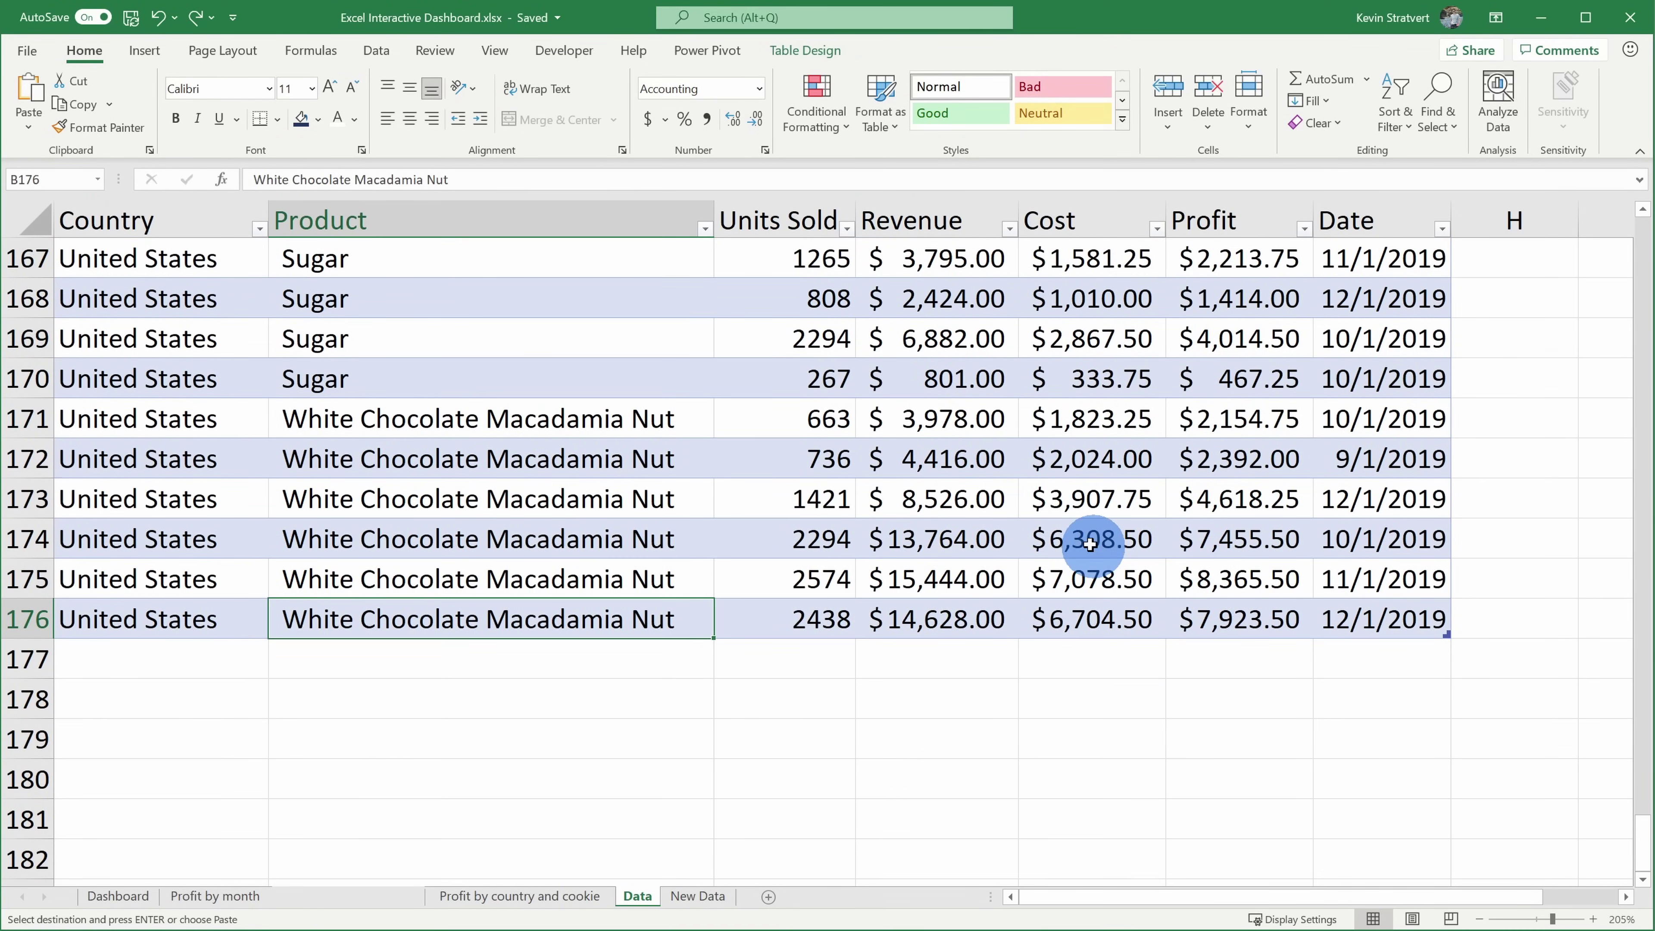
left_click(216, 647)
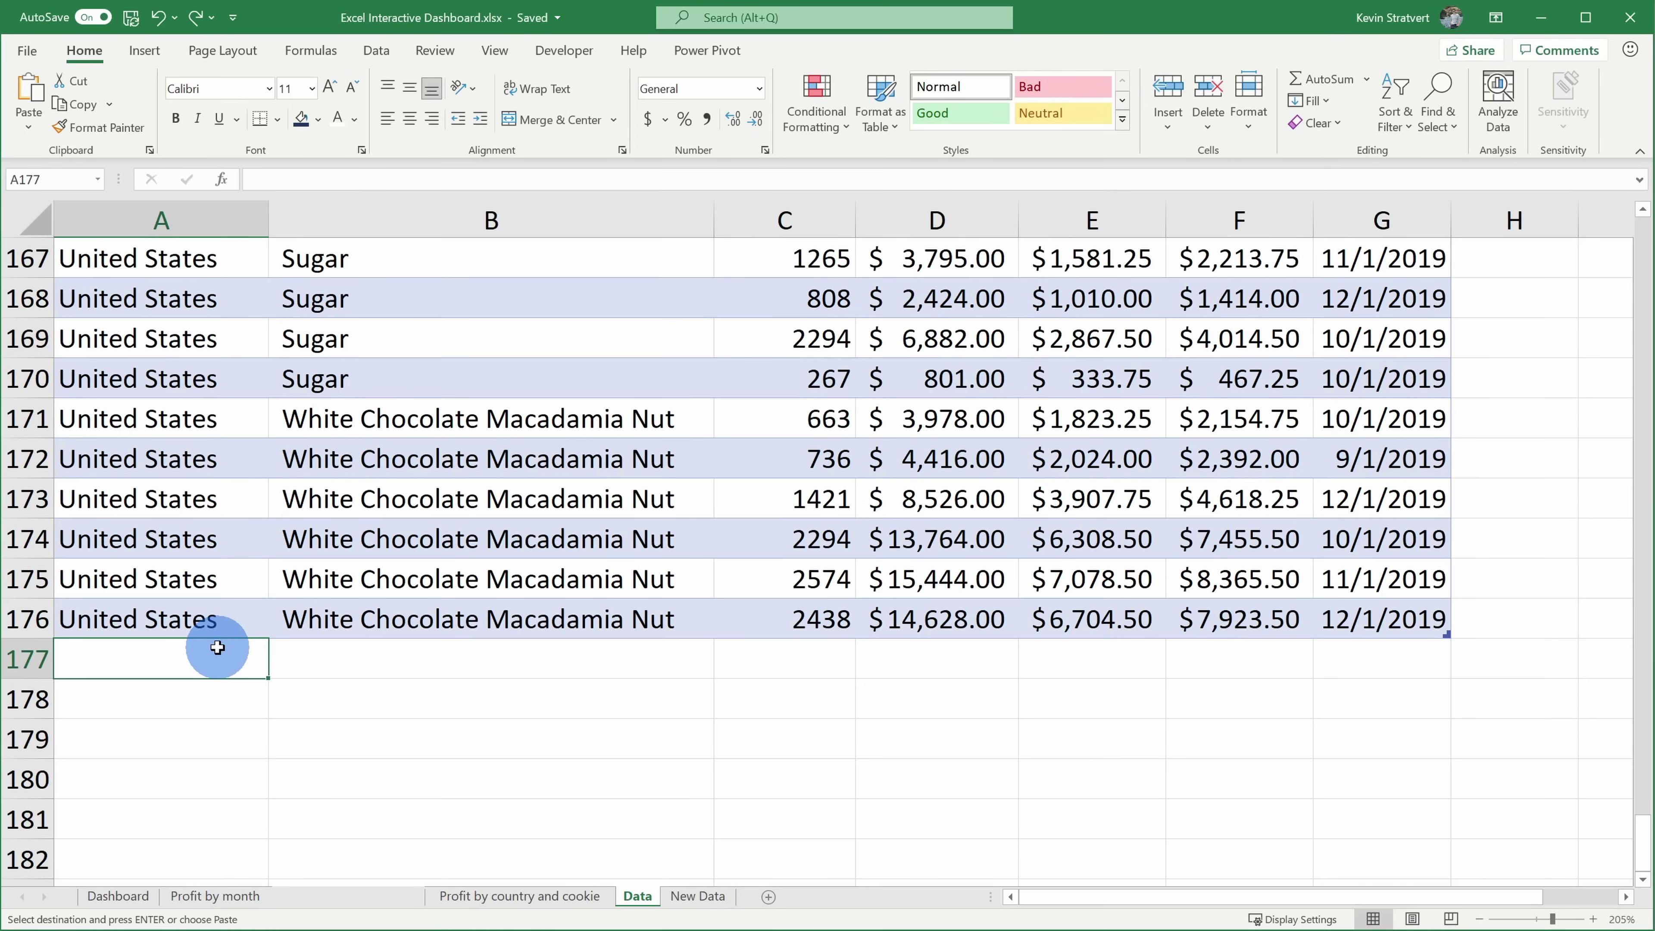
key("ctrl+v")
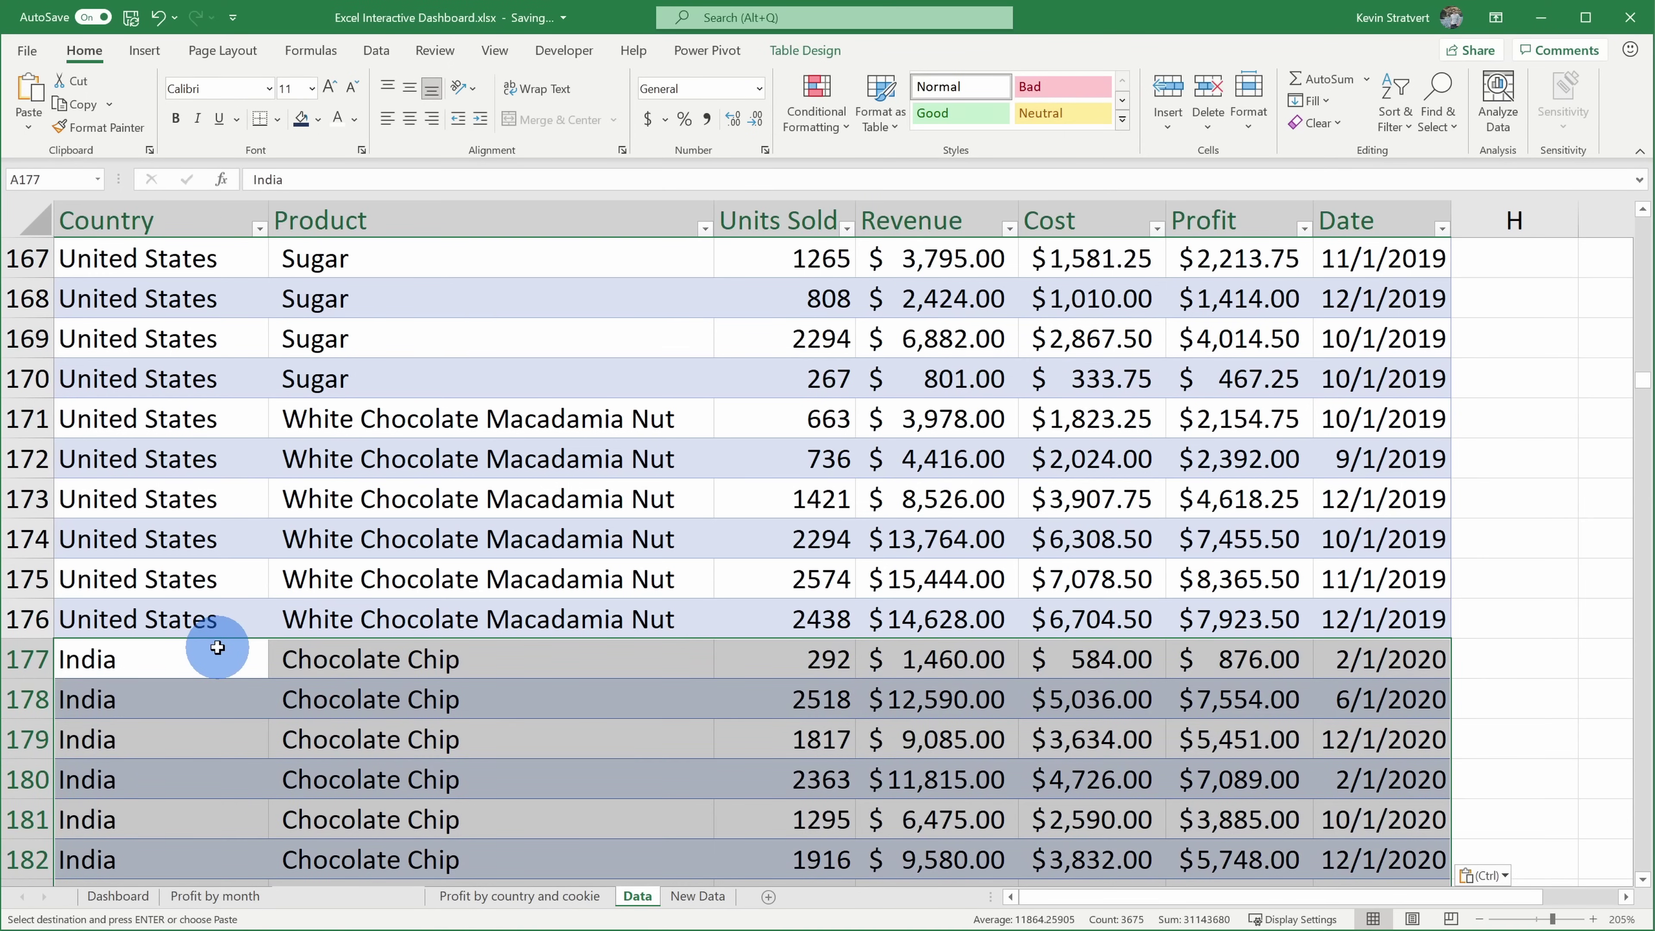
left_click(207, 613)
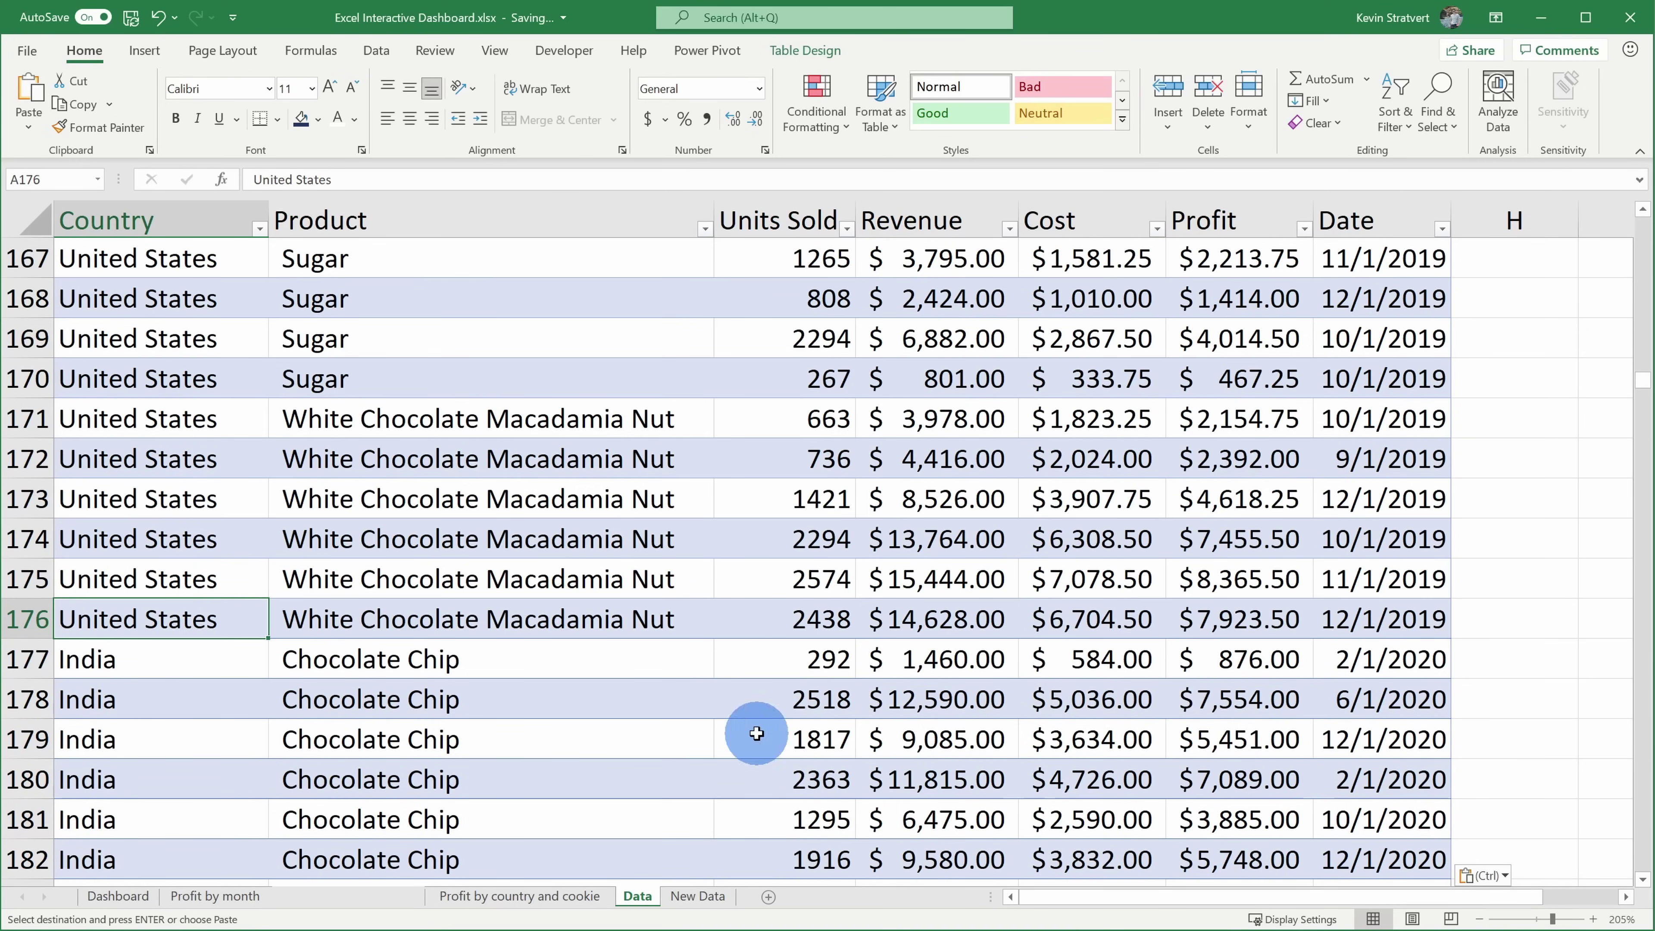
- Refresh all PivotTables and PivotCharts from the Profit by Market & Cookie Type chart on the Dashboard sheet
left_click(116, 899)
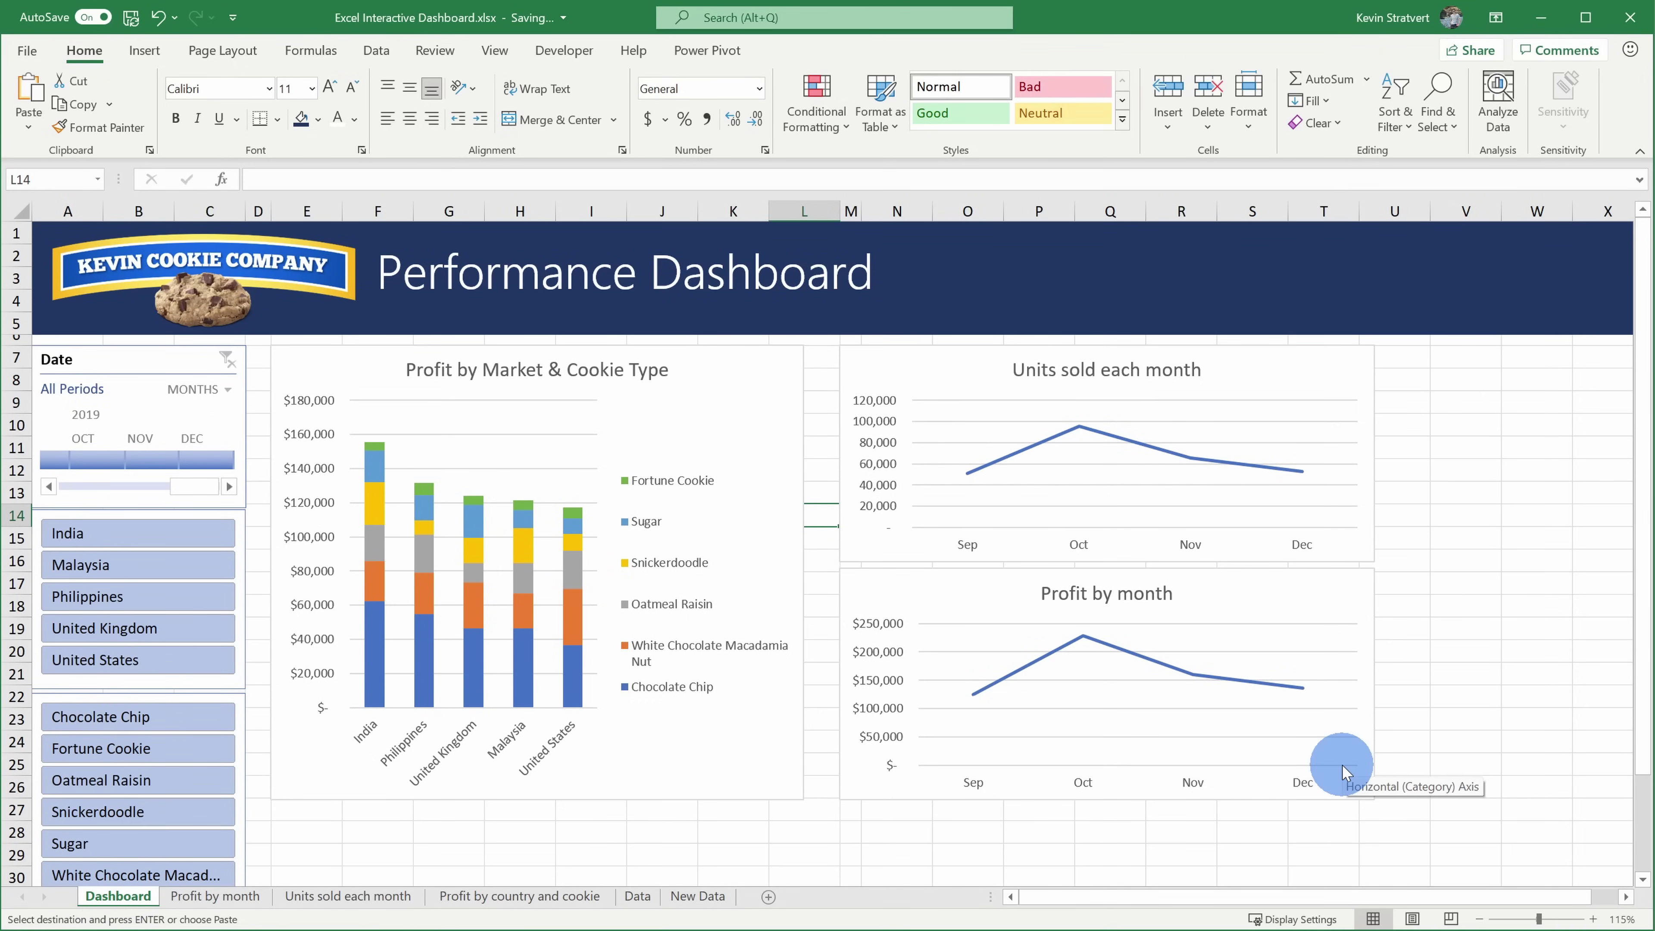
left_click(762, 383)
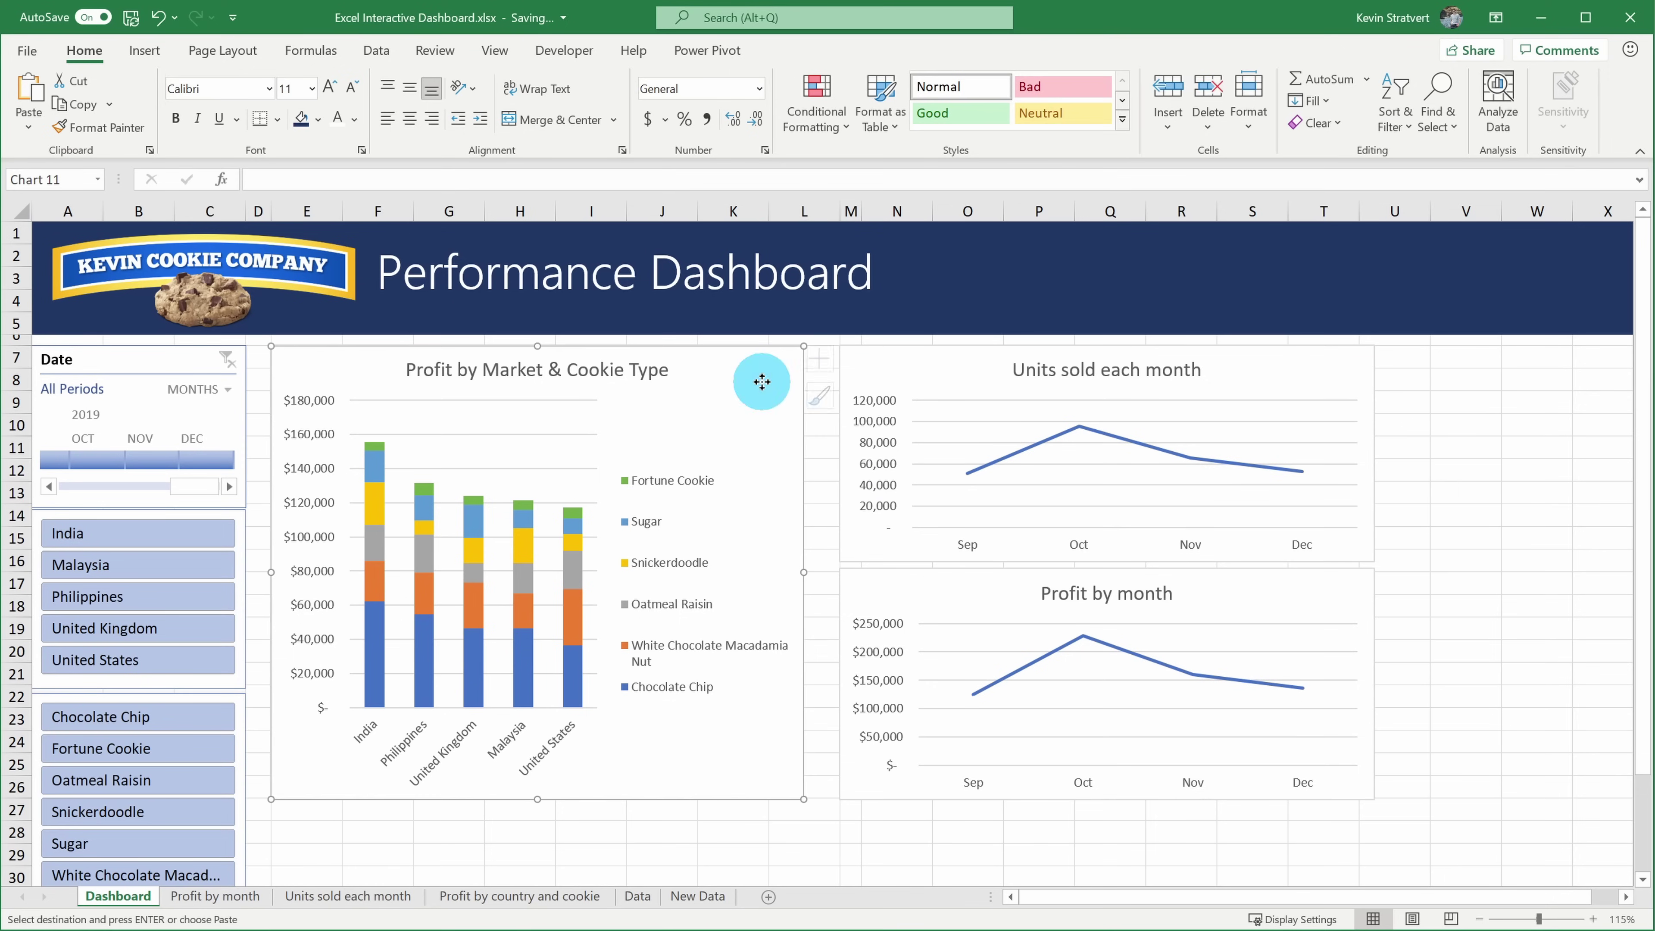
left_click_drag(763, 384, 763, 546)
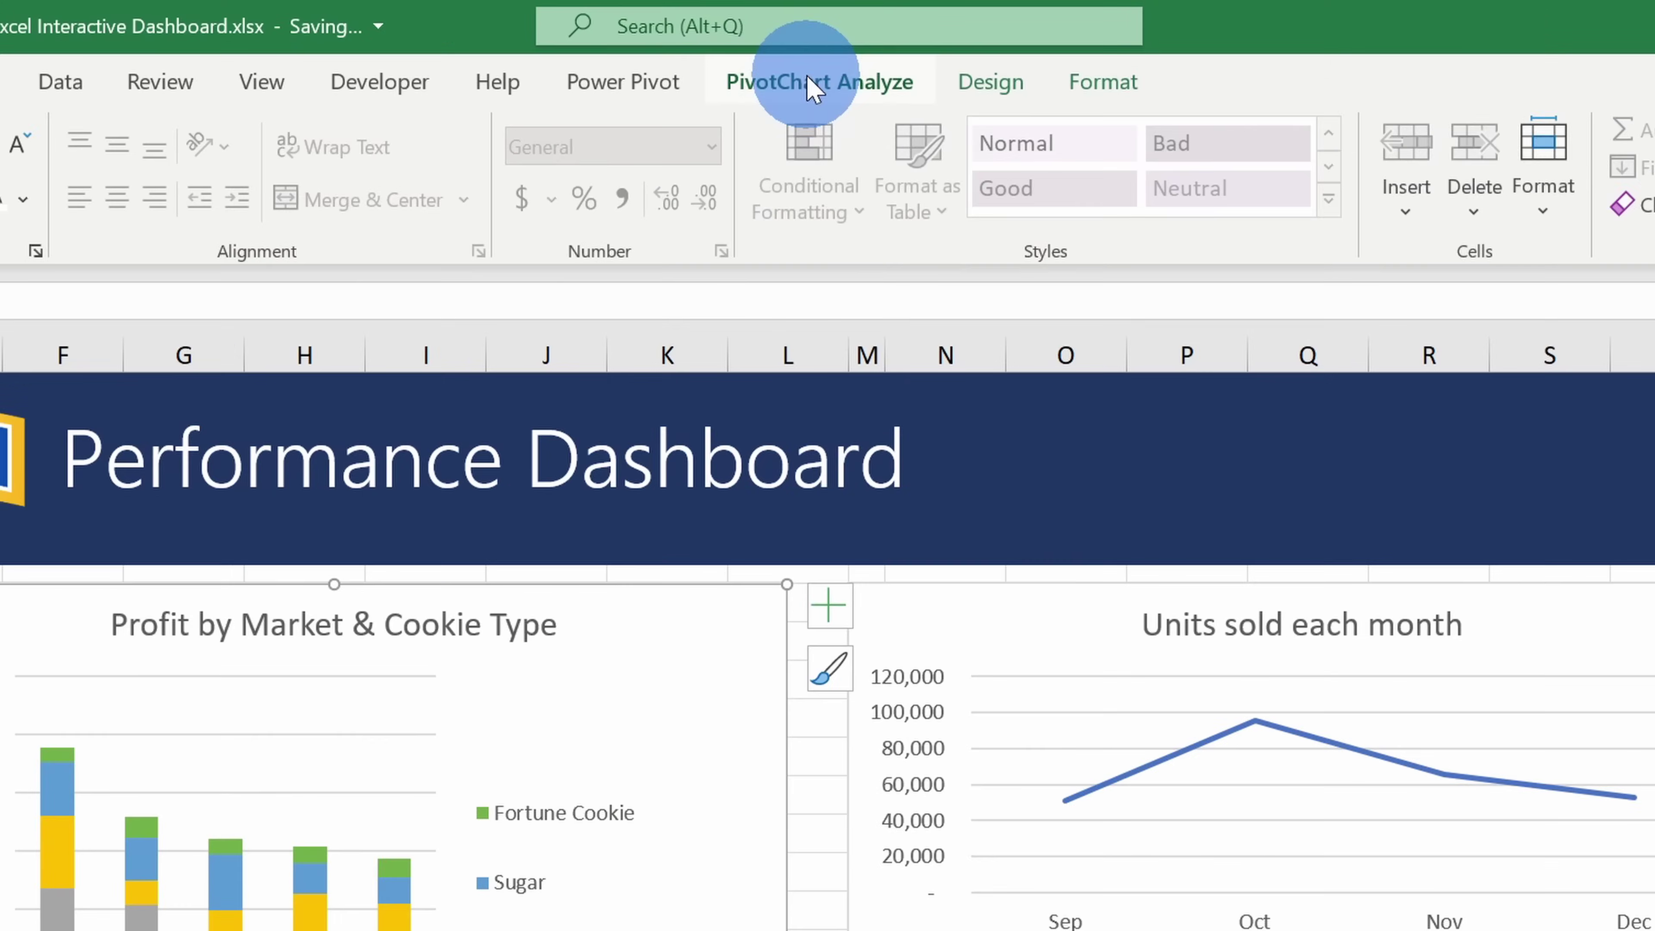
left_click(819, 51)
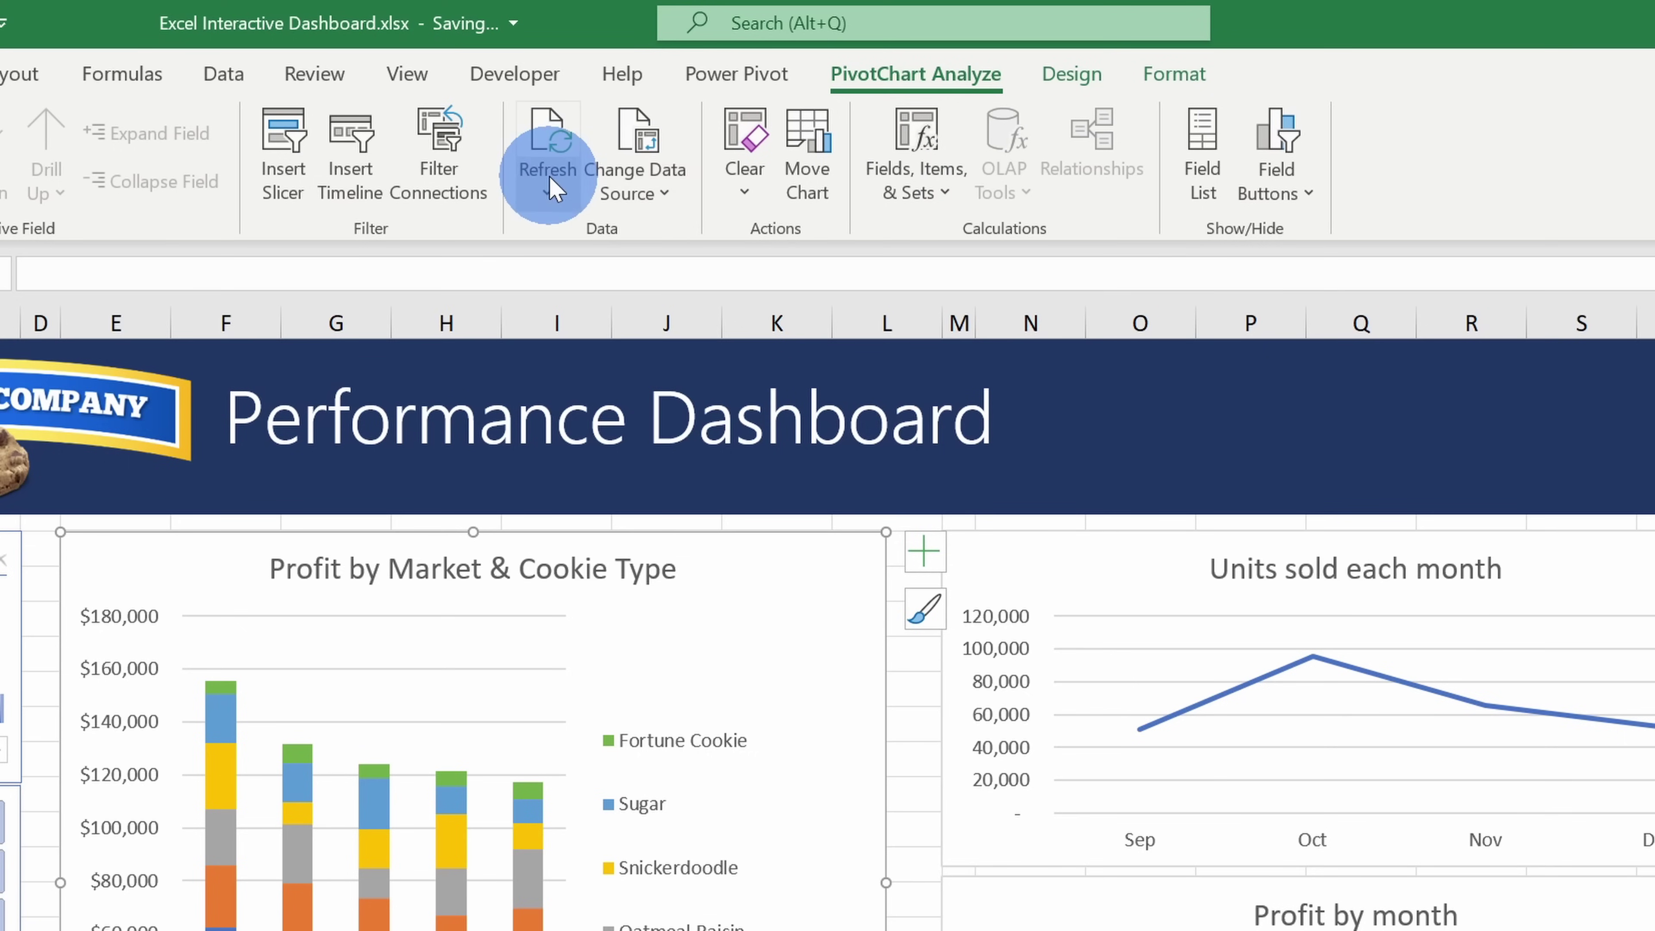
left_click(423, 208)
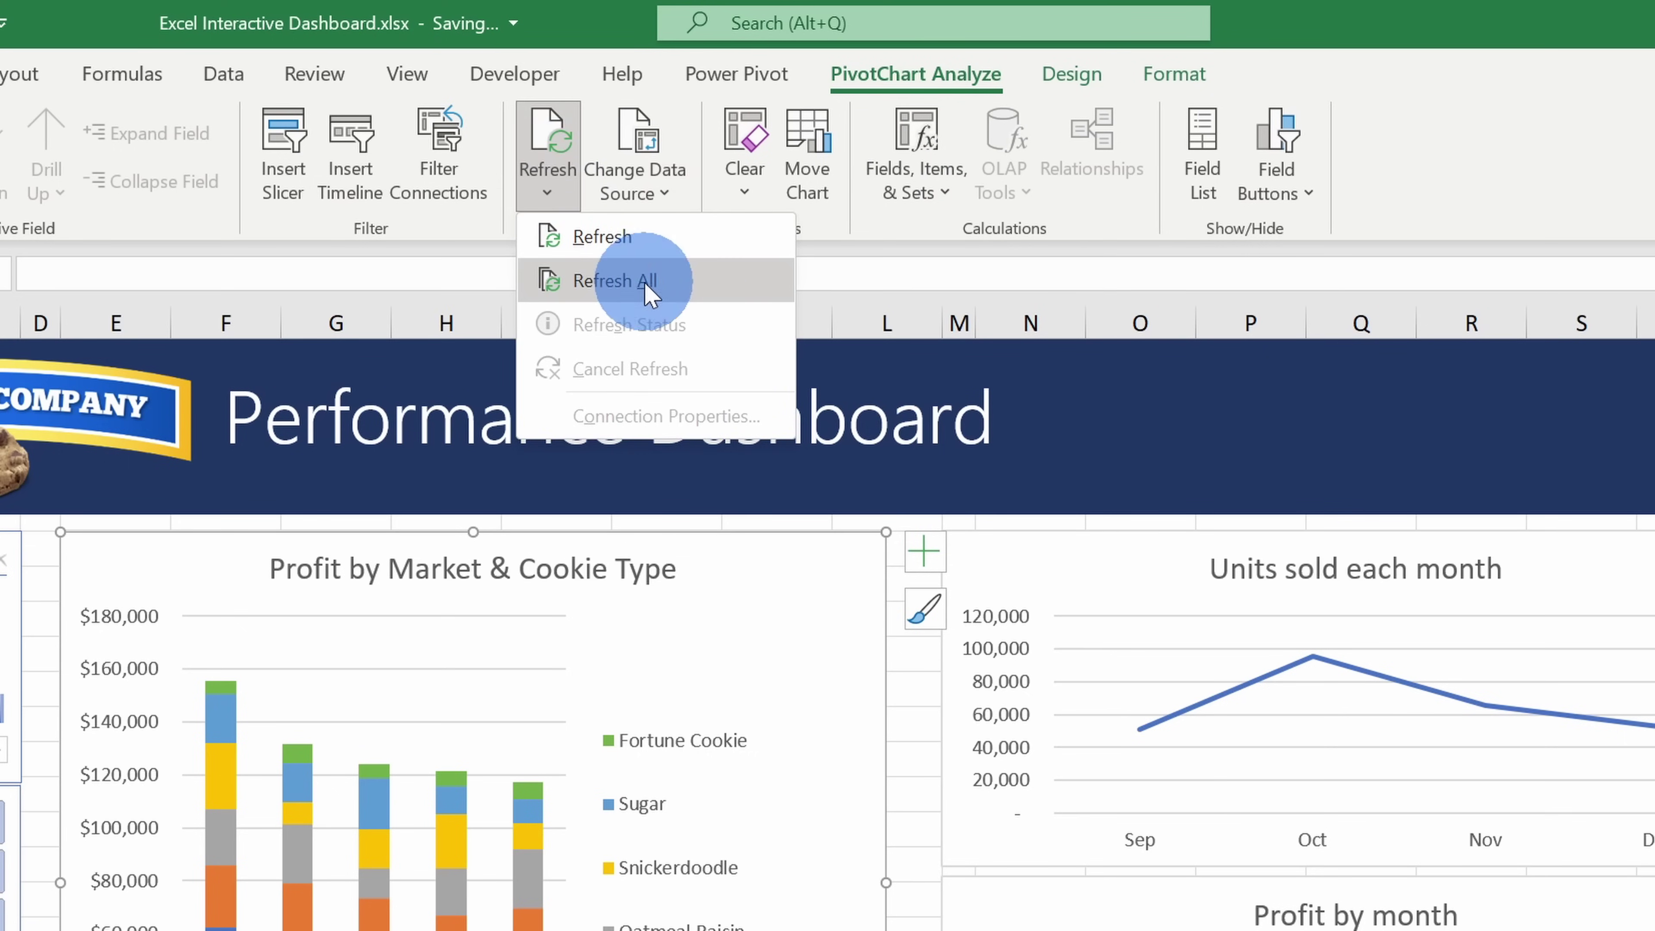
left_click(690, 282)
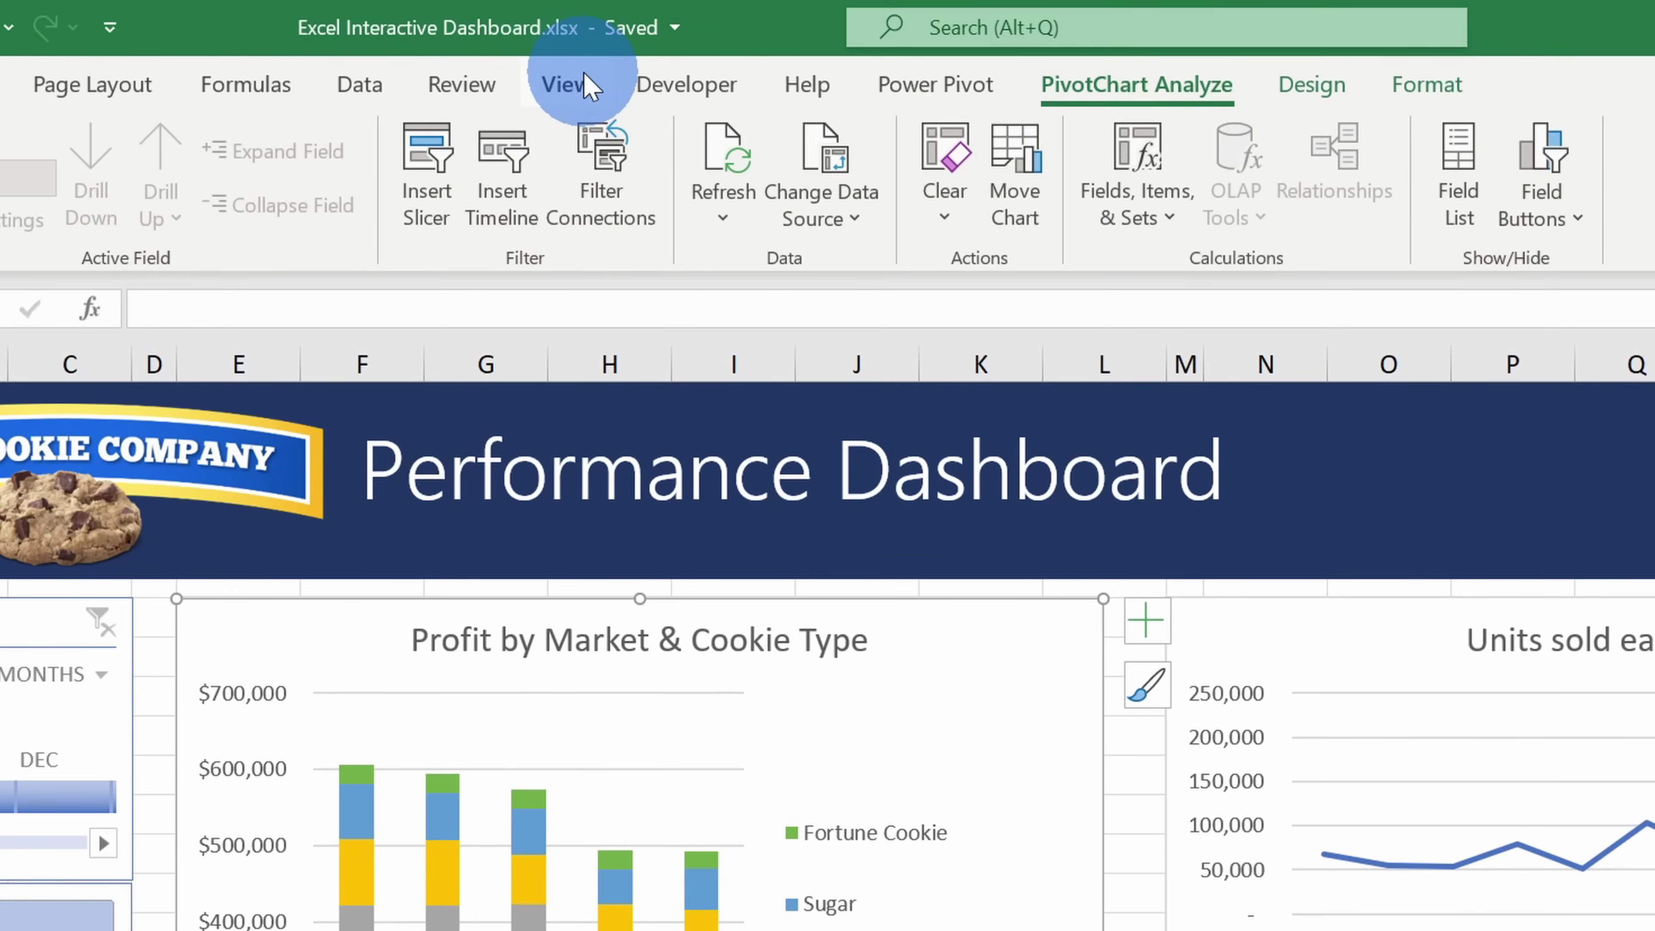
- Hide the gridlines and the row and column headings on the Dashboard sheet
left_click(503, 49)
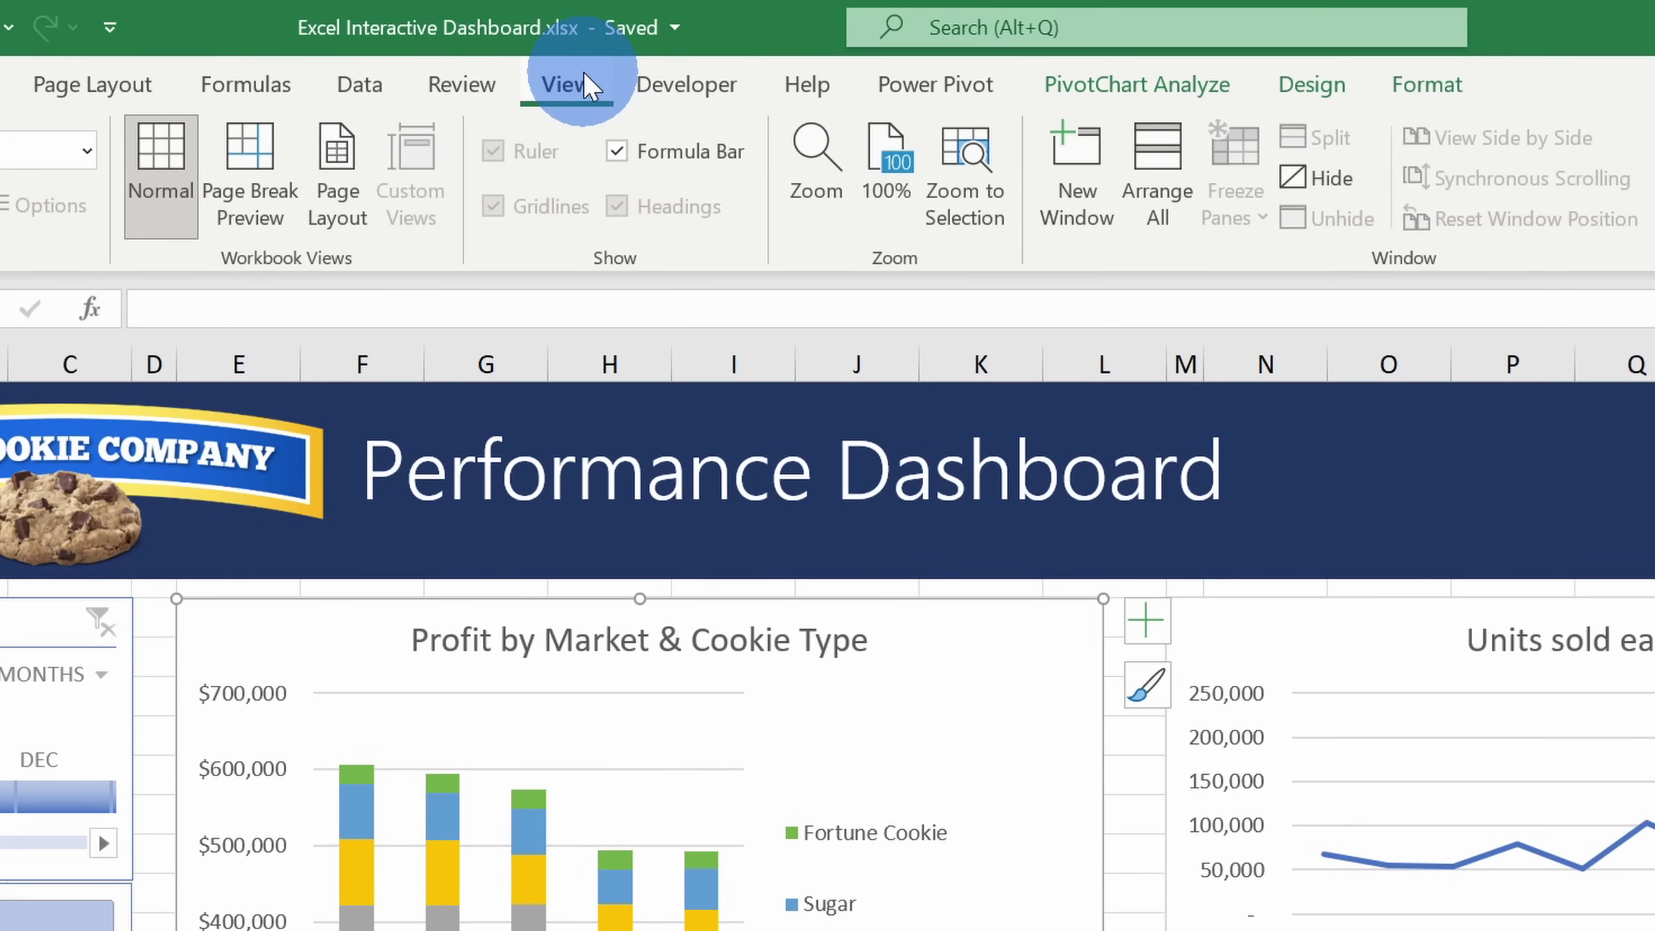
left_click(1506, 484)
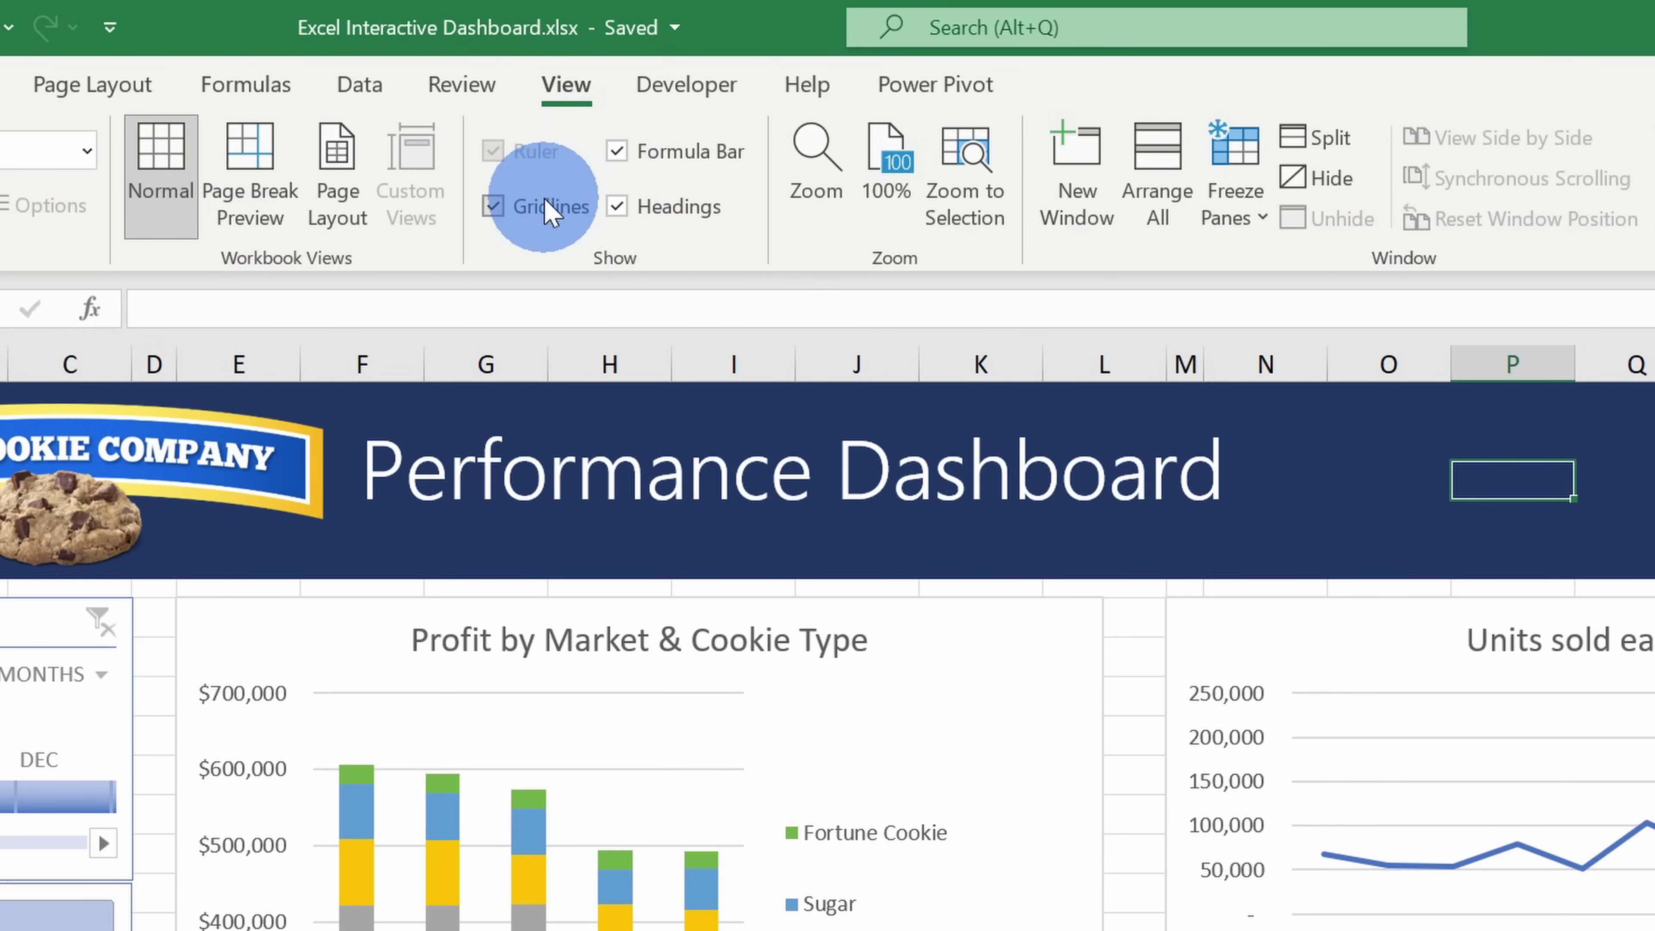
left_click(538, 215)
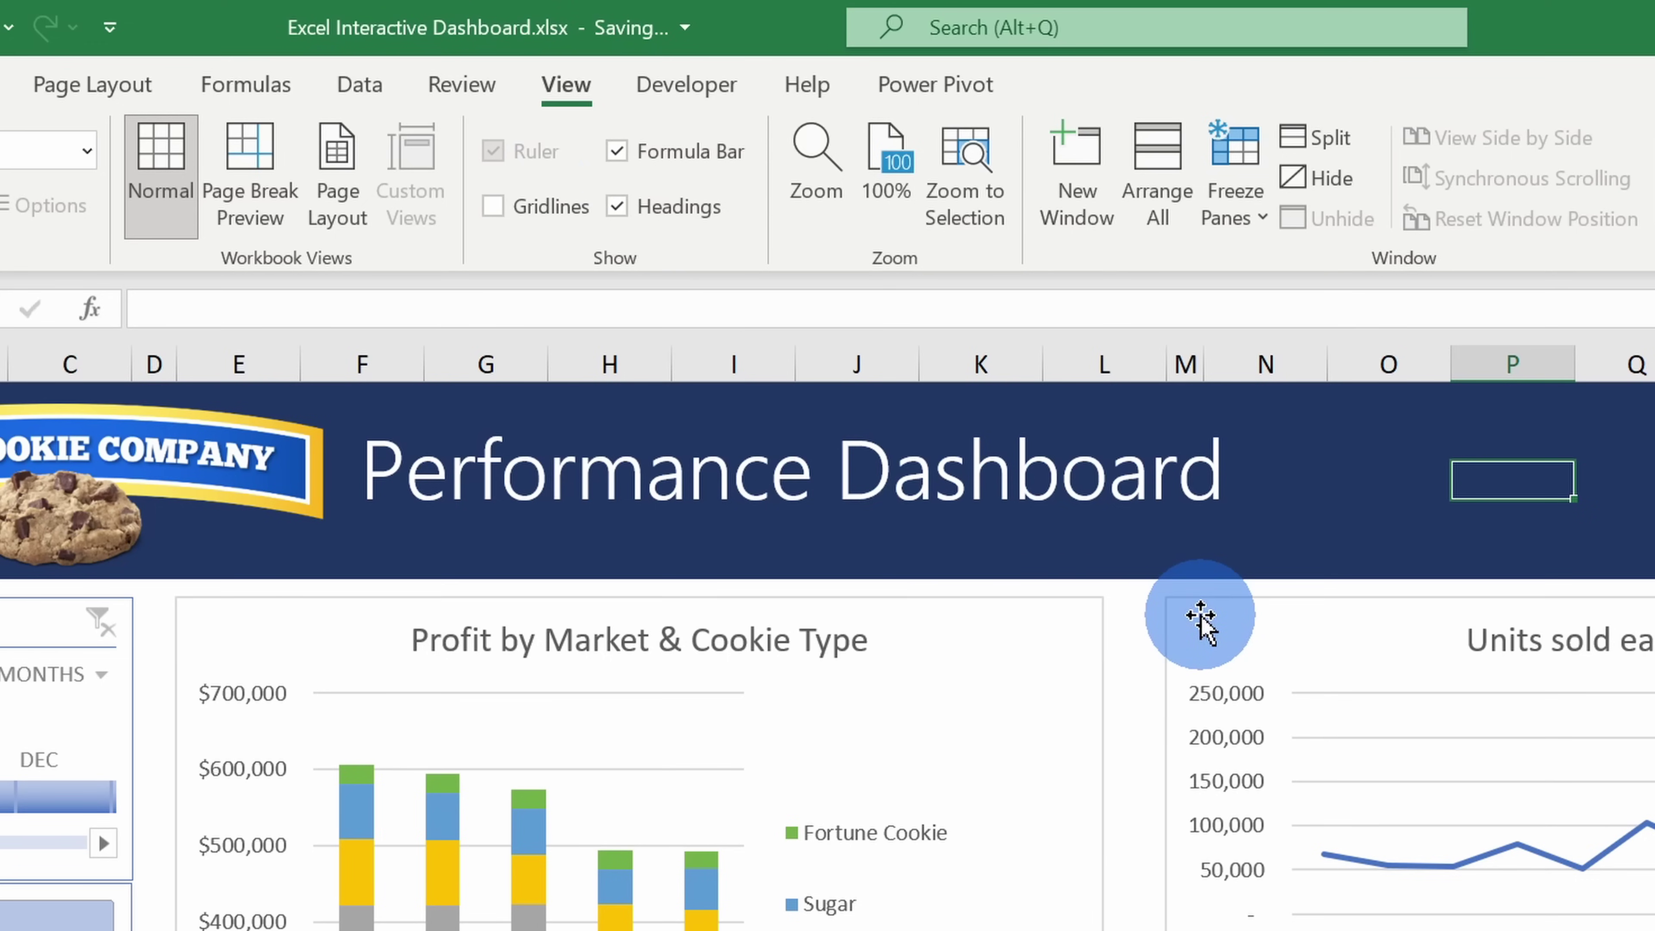
left_click(617, 207)
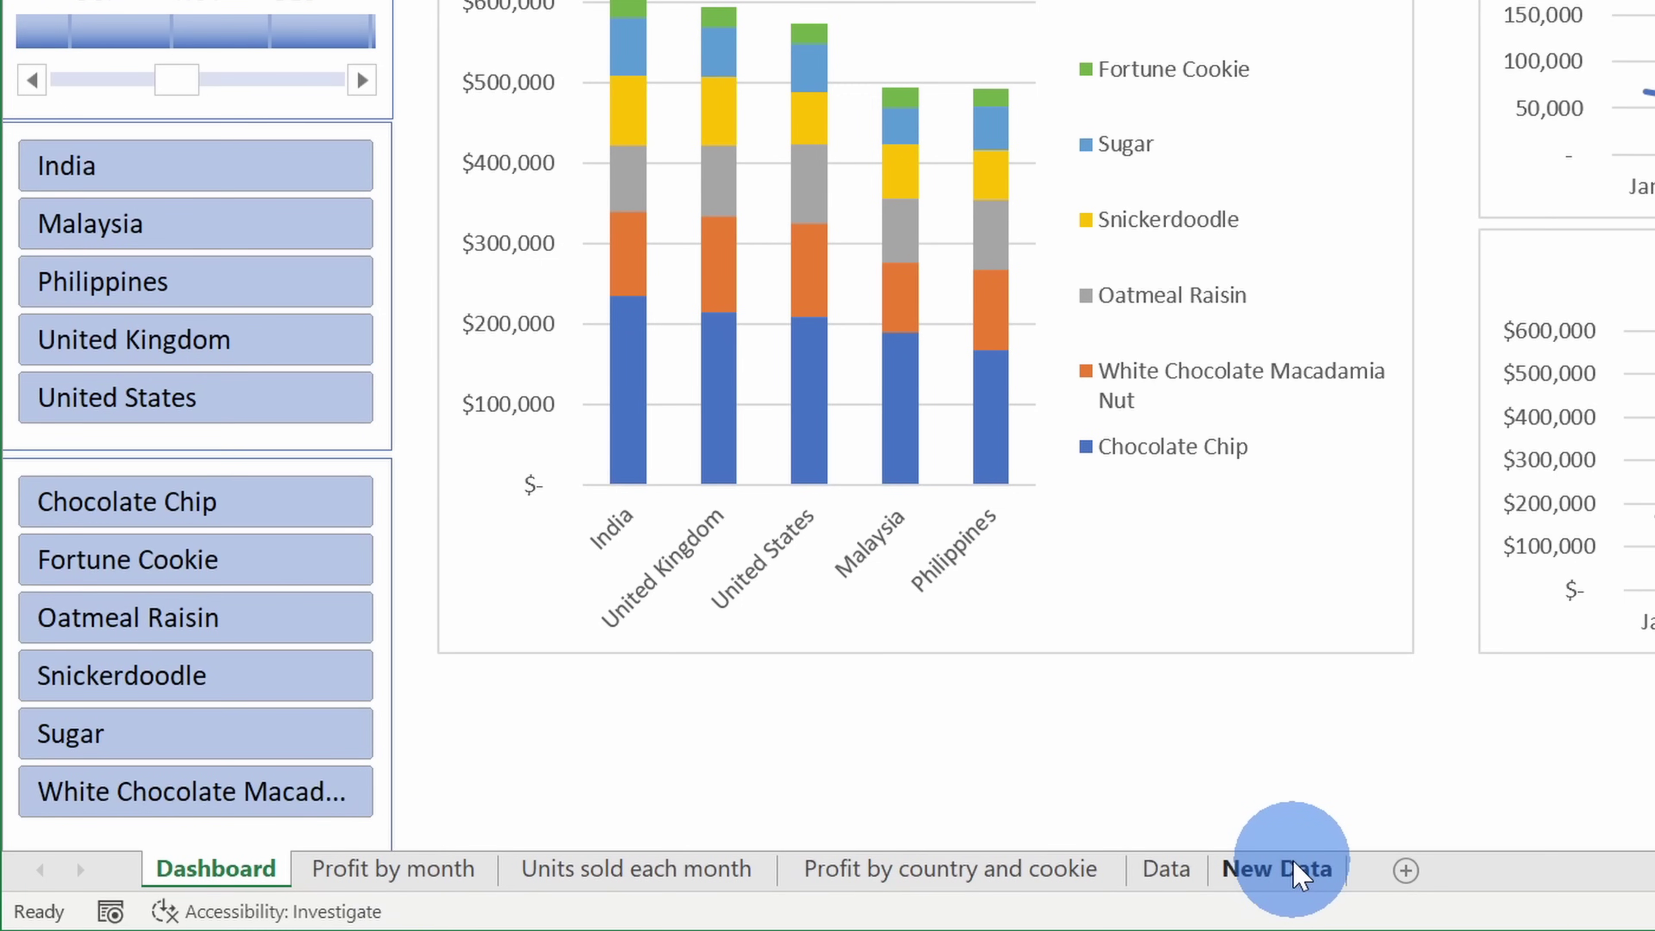
- Hide all sheets from Profit by month through New Data, leaving only the Dashboard sheet
left_click(436, 870)
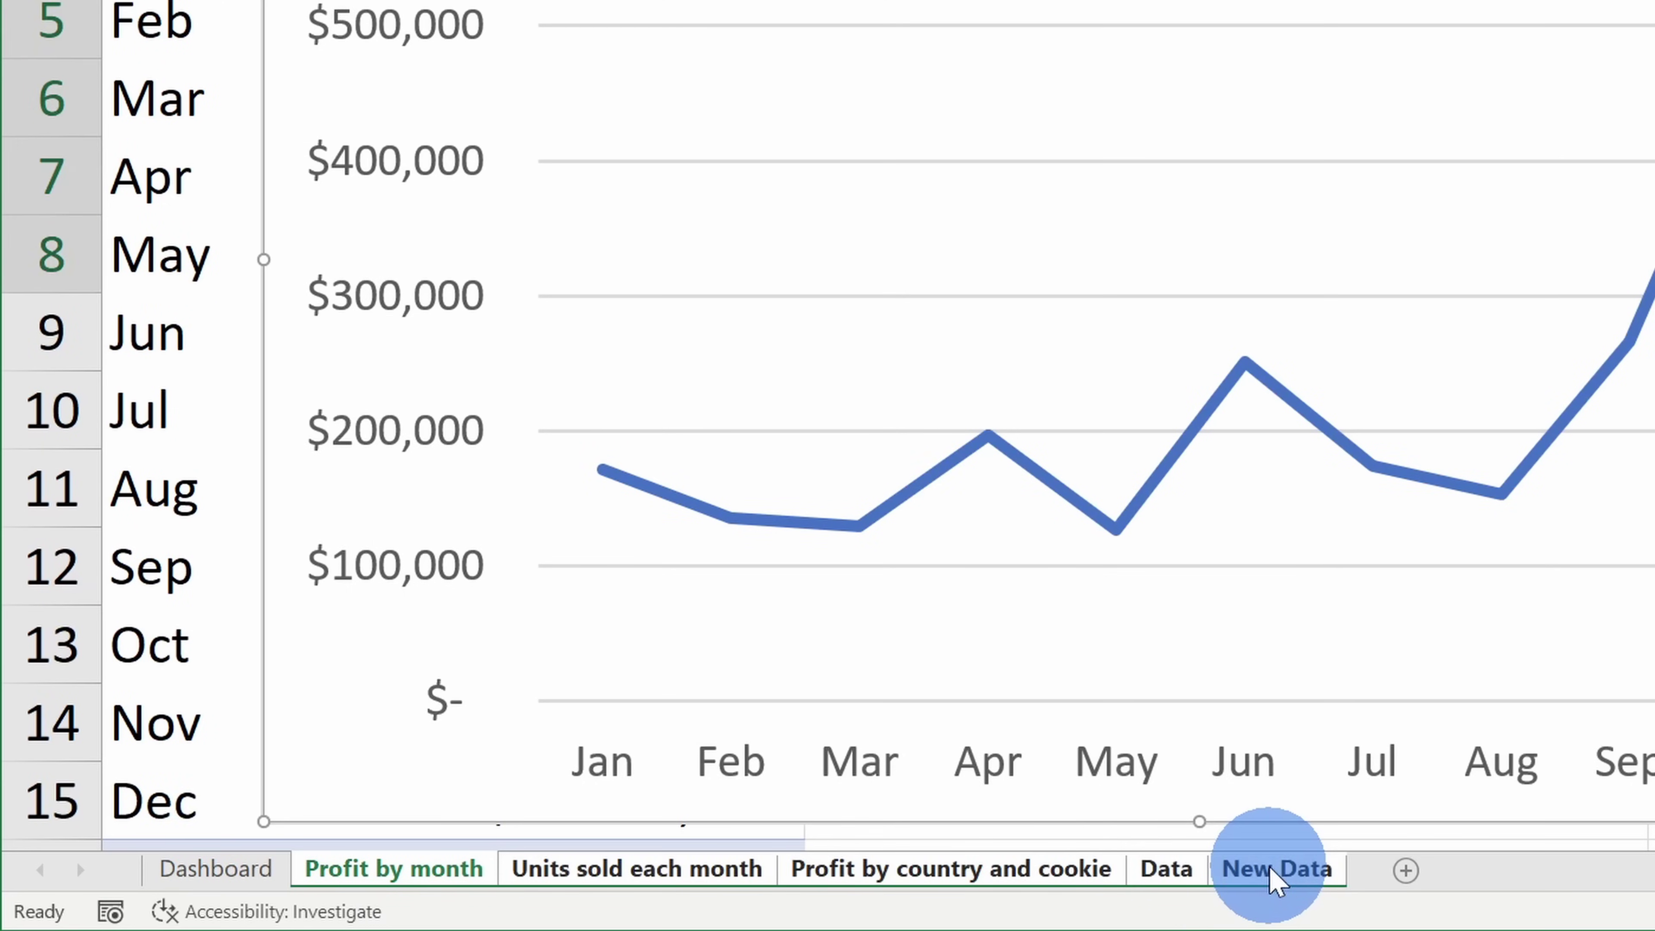
right_click(1275, 880)
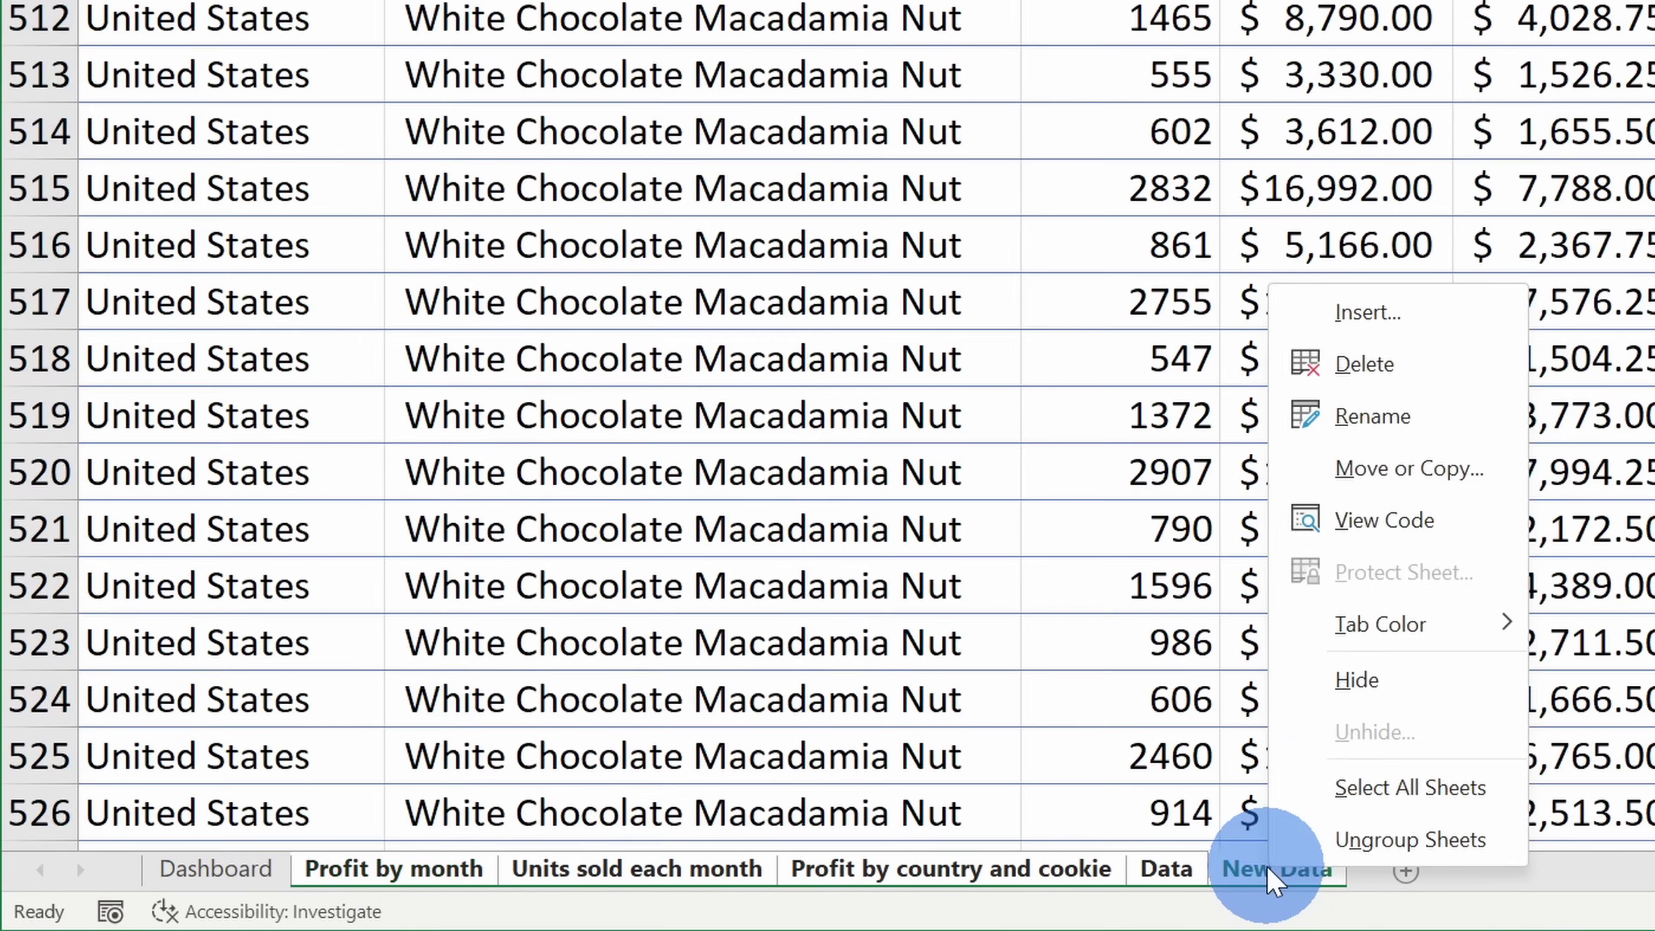
left_click(1313, 684)
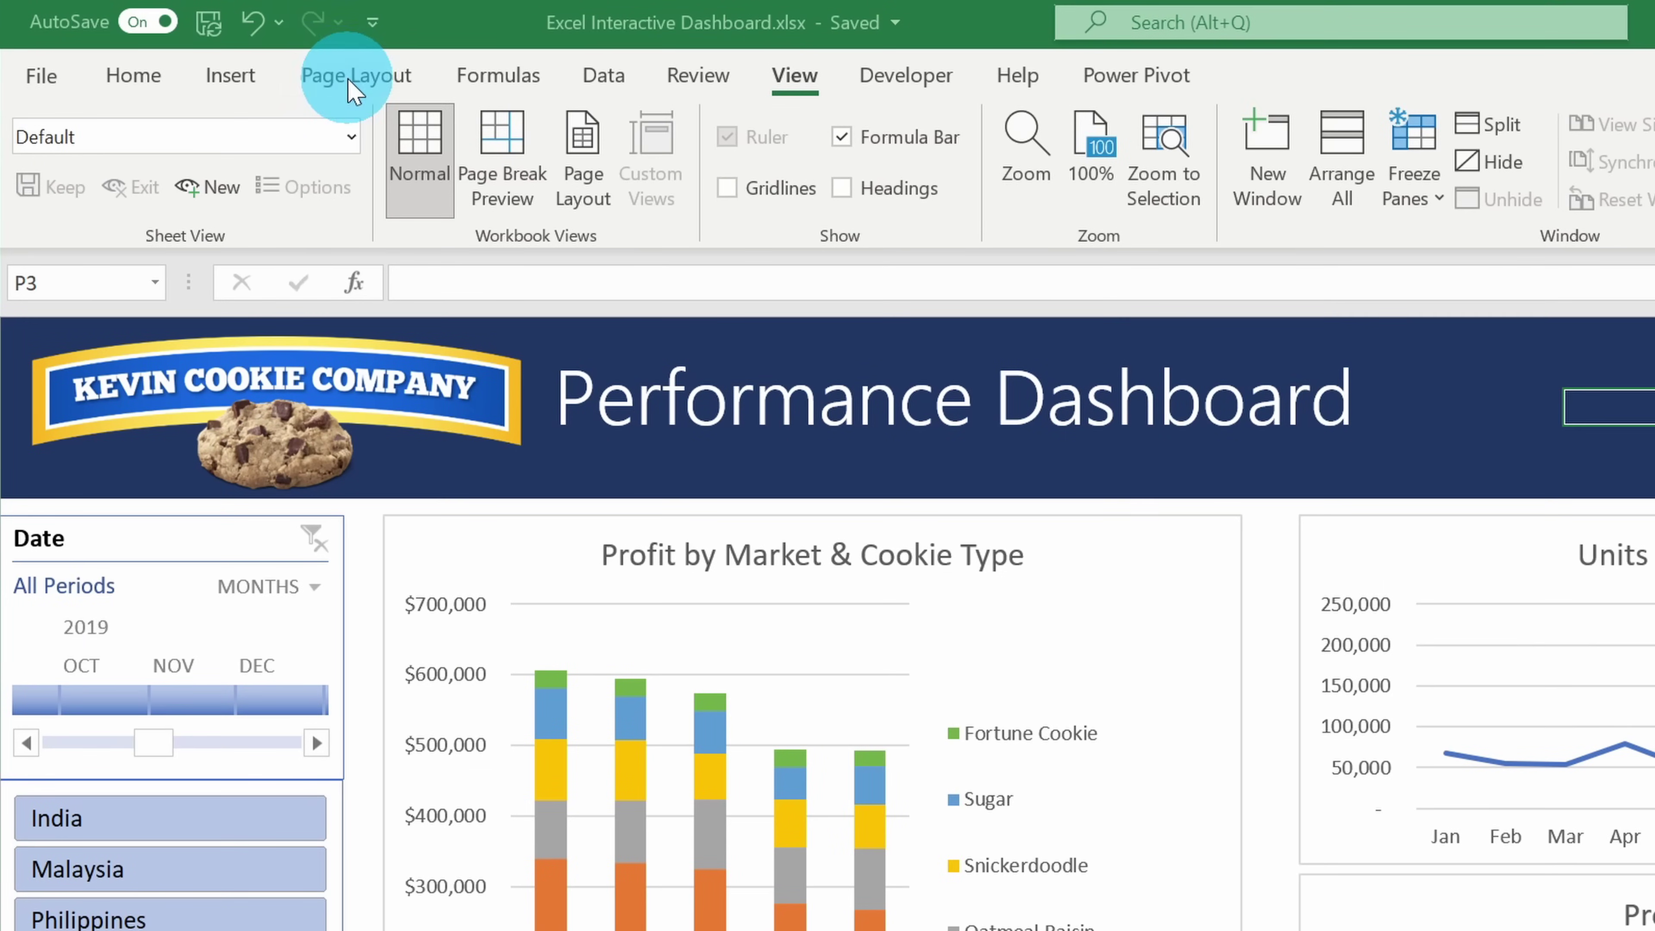
- Try the Facet and Gallery themes on the dashboard and restore the Office theme
left_click(352, 76)
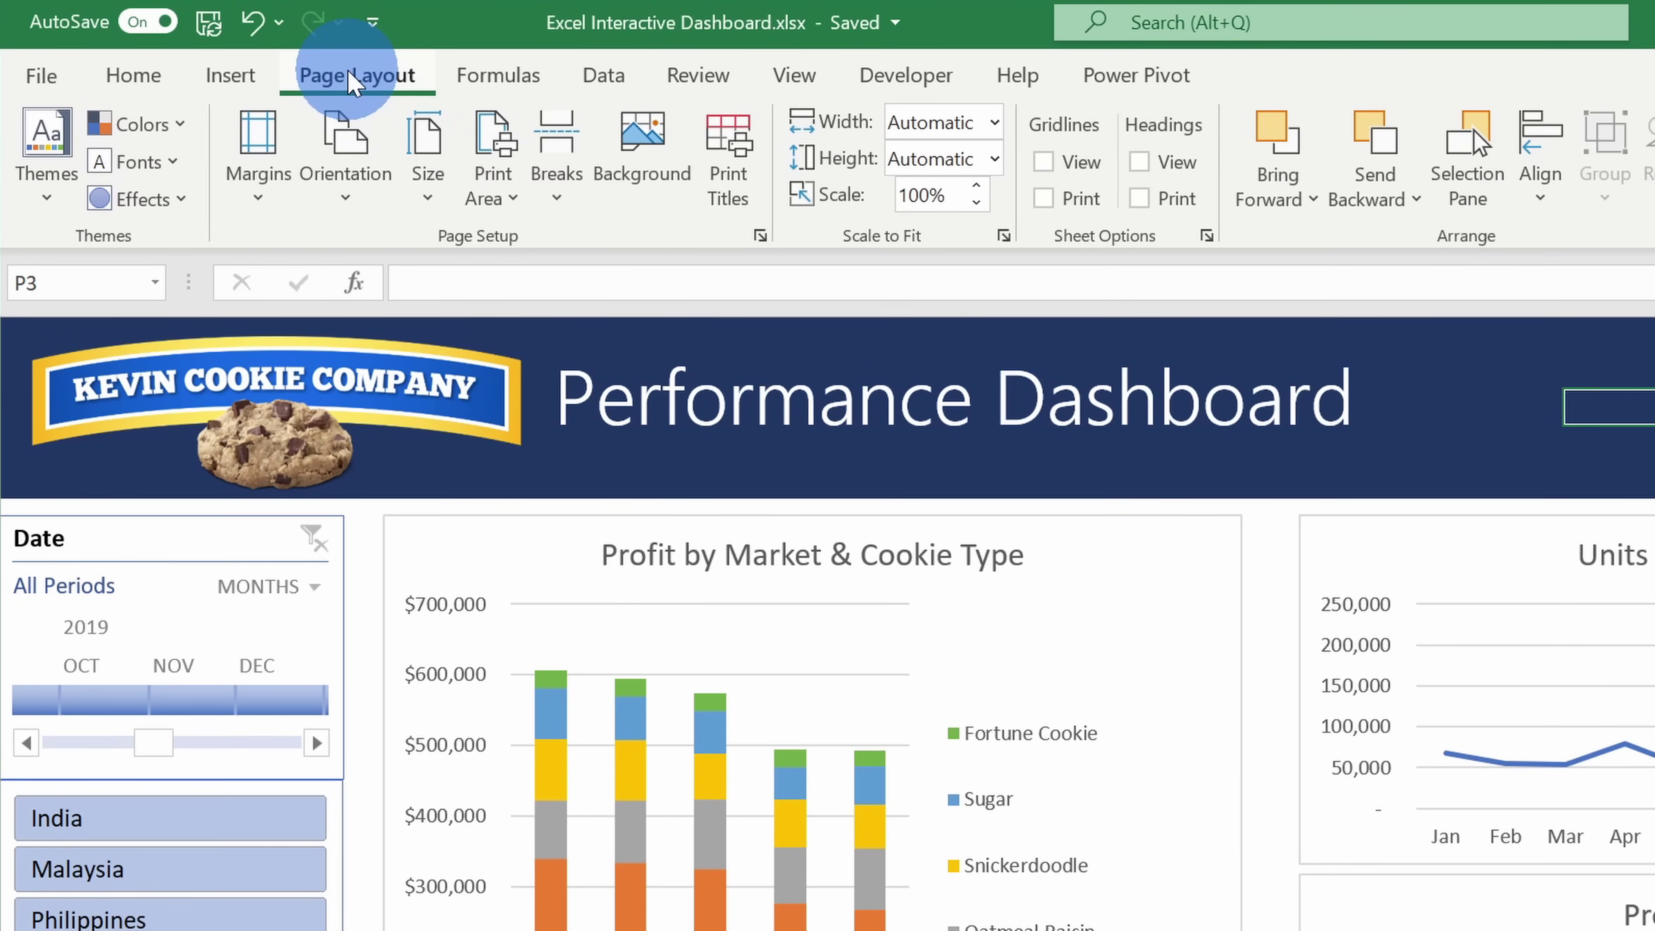
left_click(50, 183)
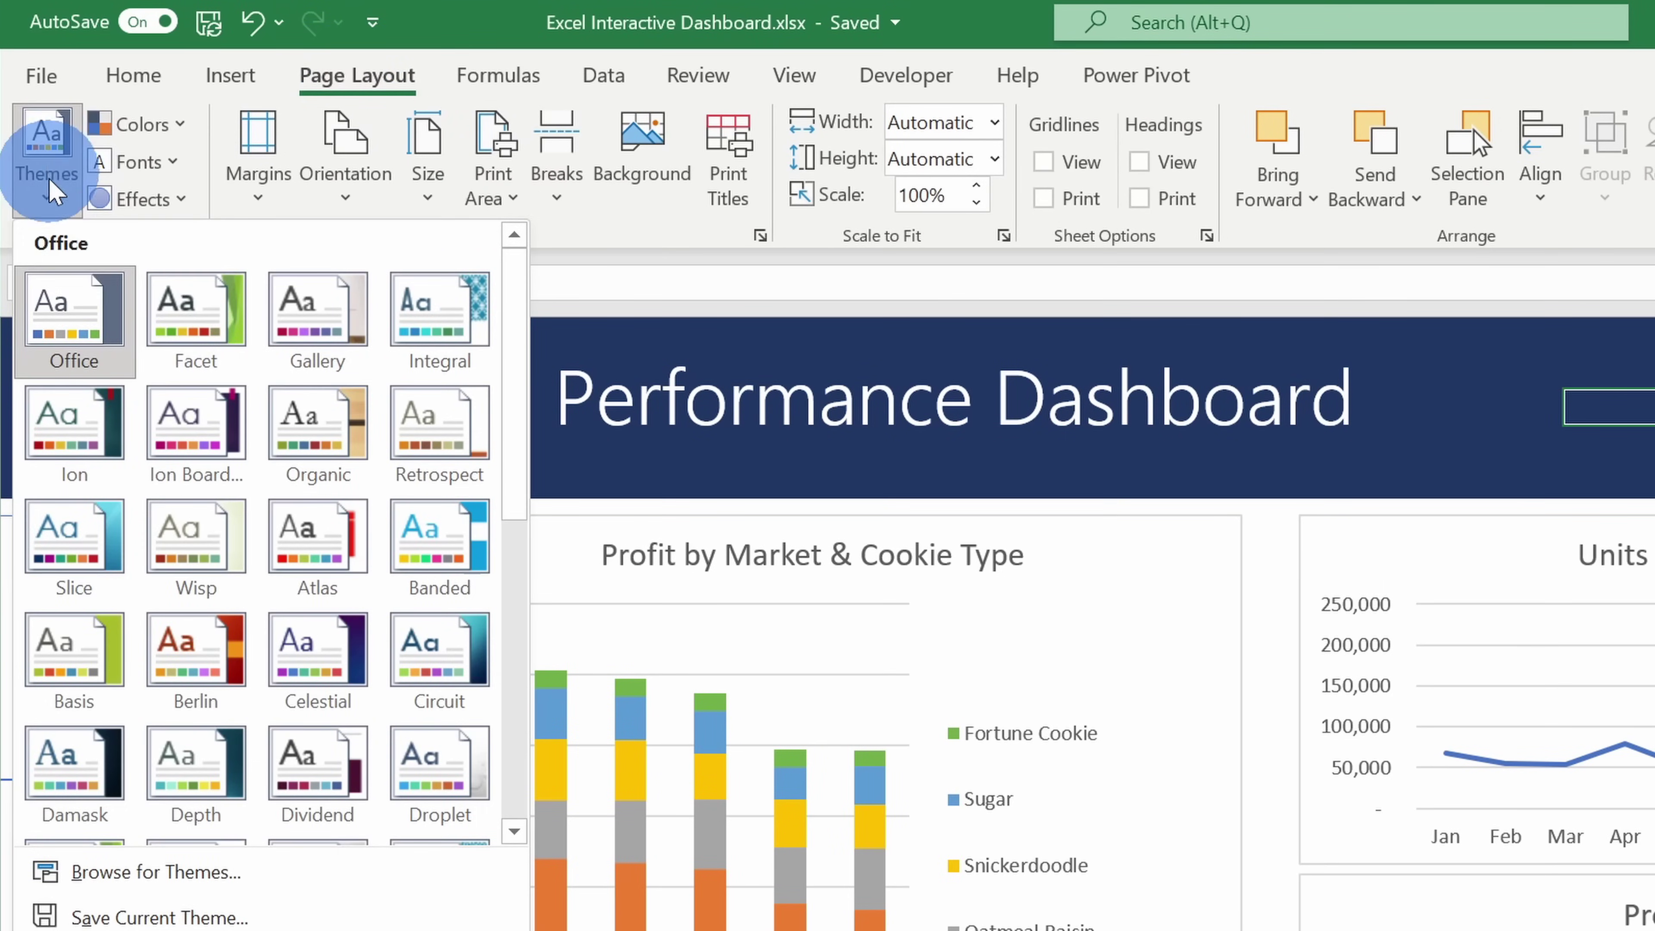
left_click(168, 297)
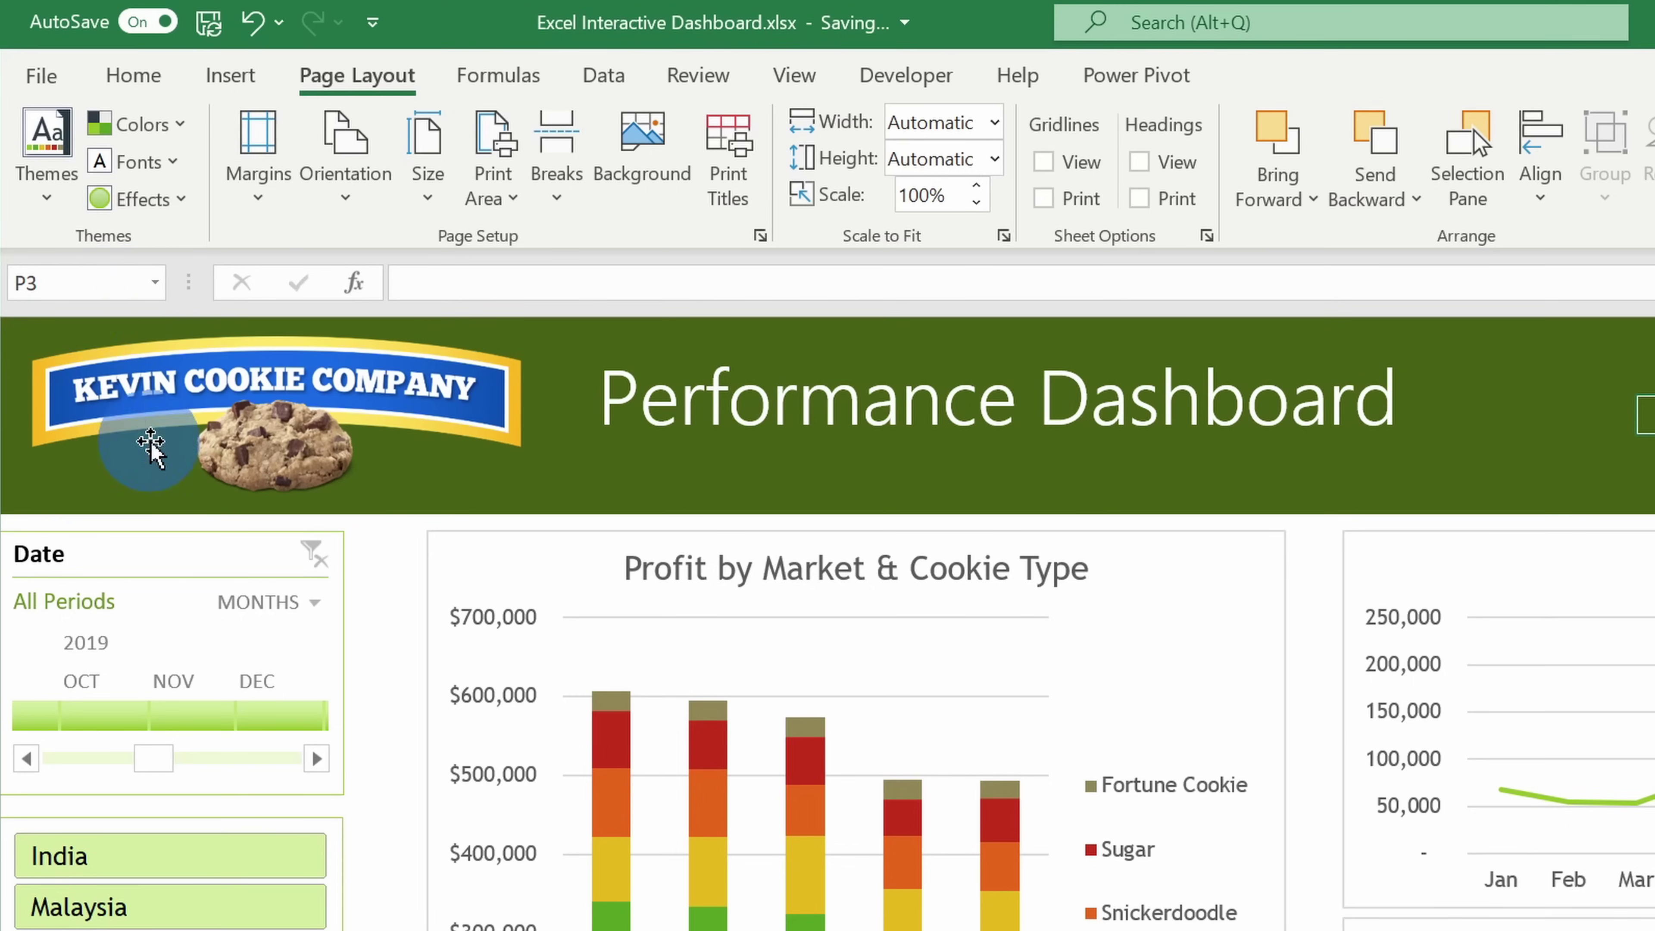
left_click(44, 198)
left_click(294, 300)
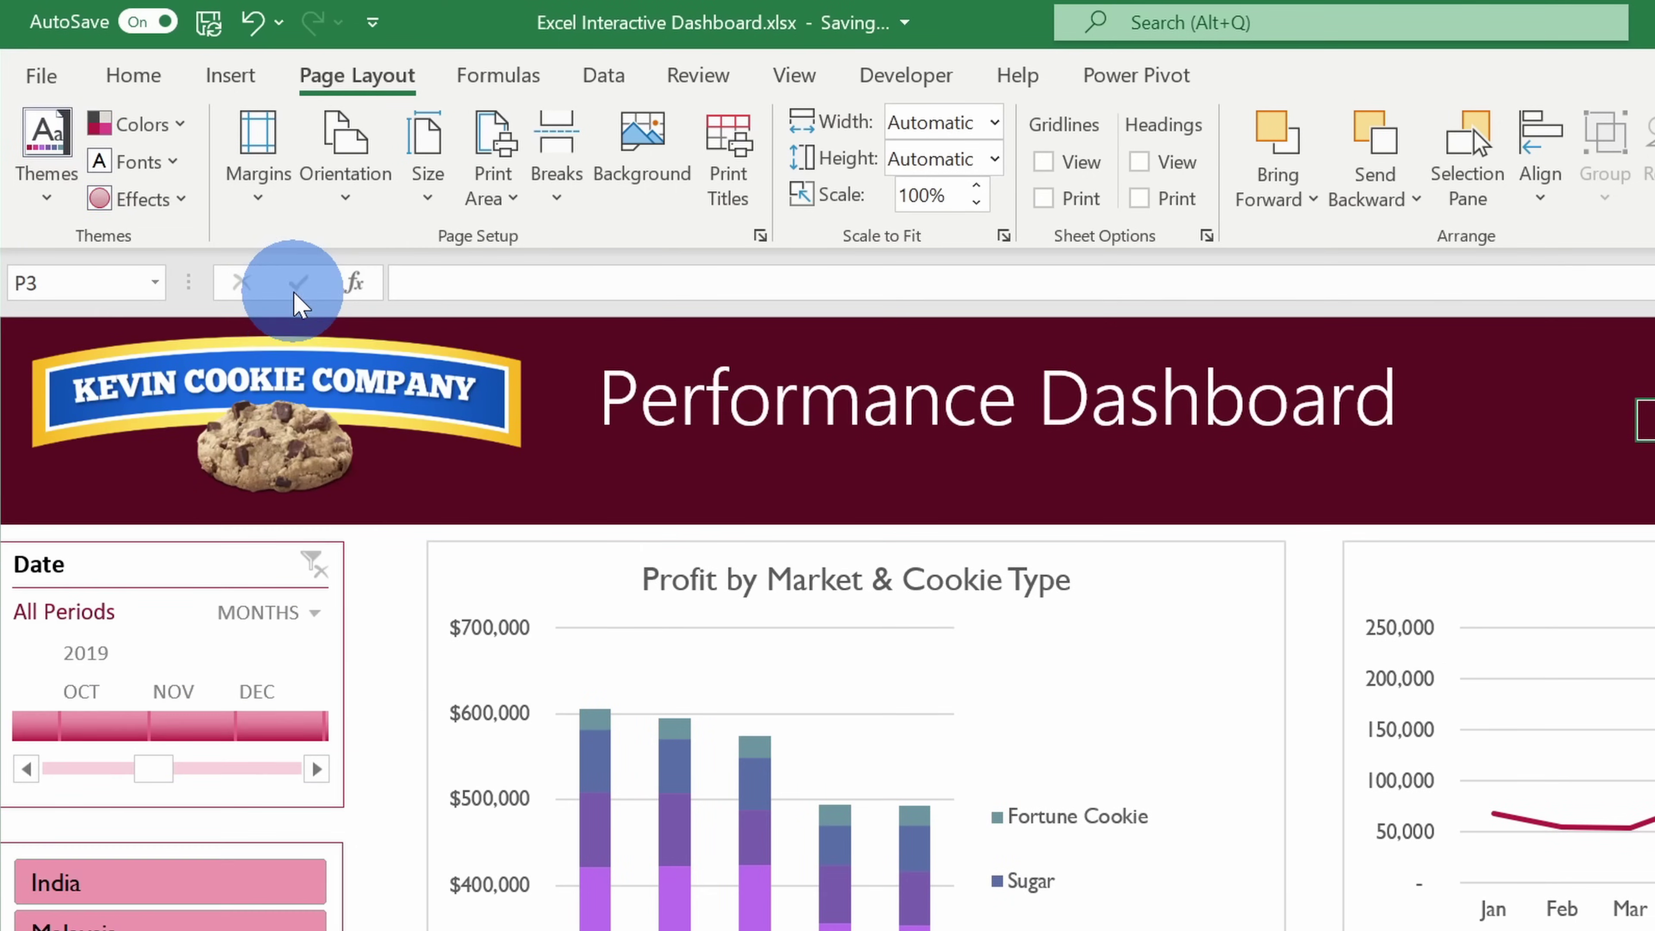
left_click(49, 196)
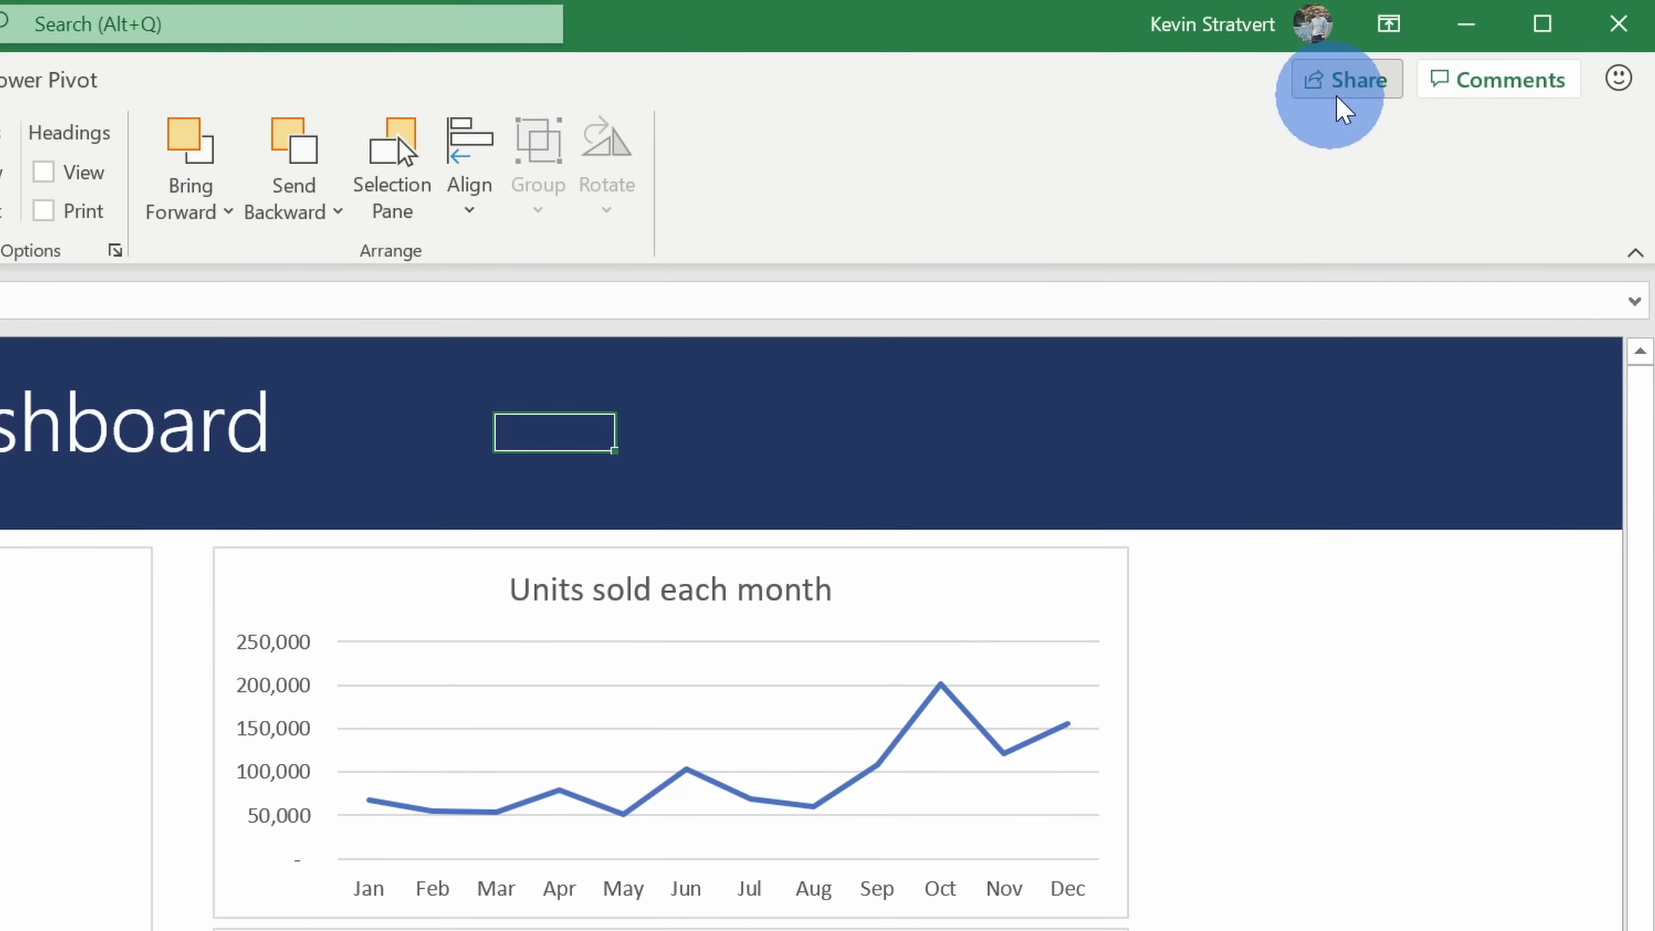
- Open the workbook's sharing options, review the link settings for editing, expiration and password, cancel them, and go to the recipient field
left_click(1329, 86)
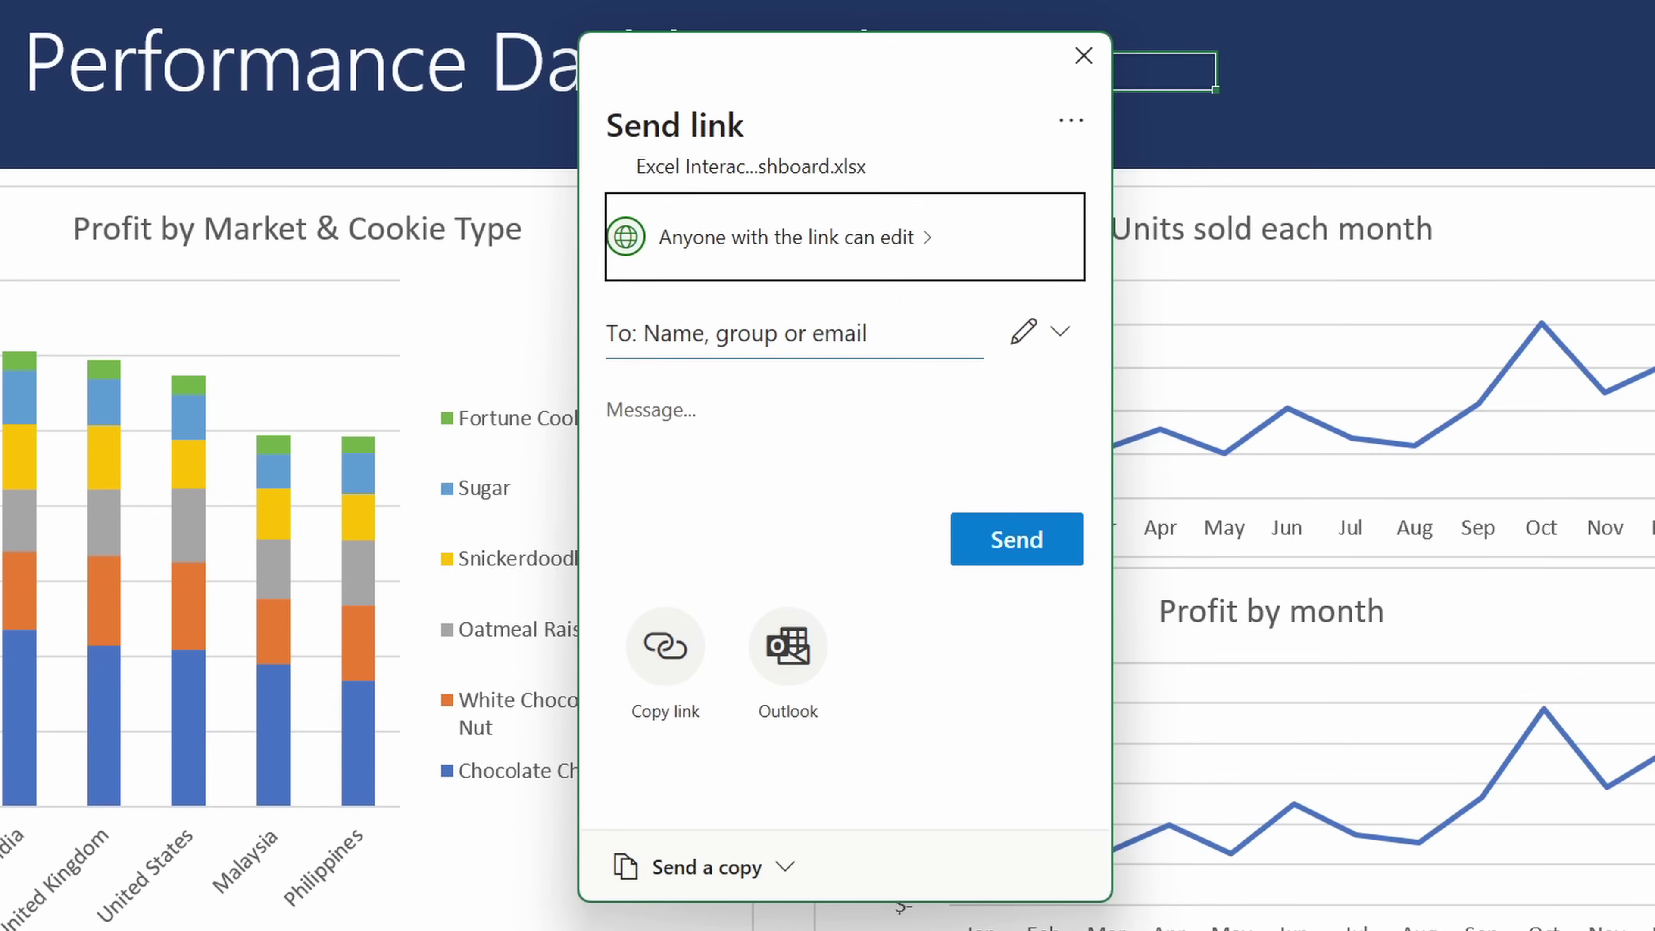
left_click(925, 248)
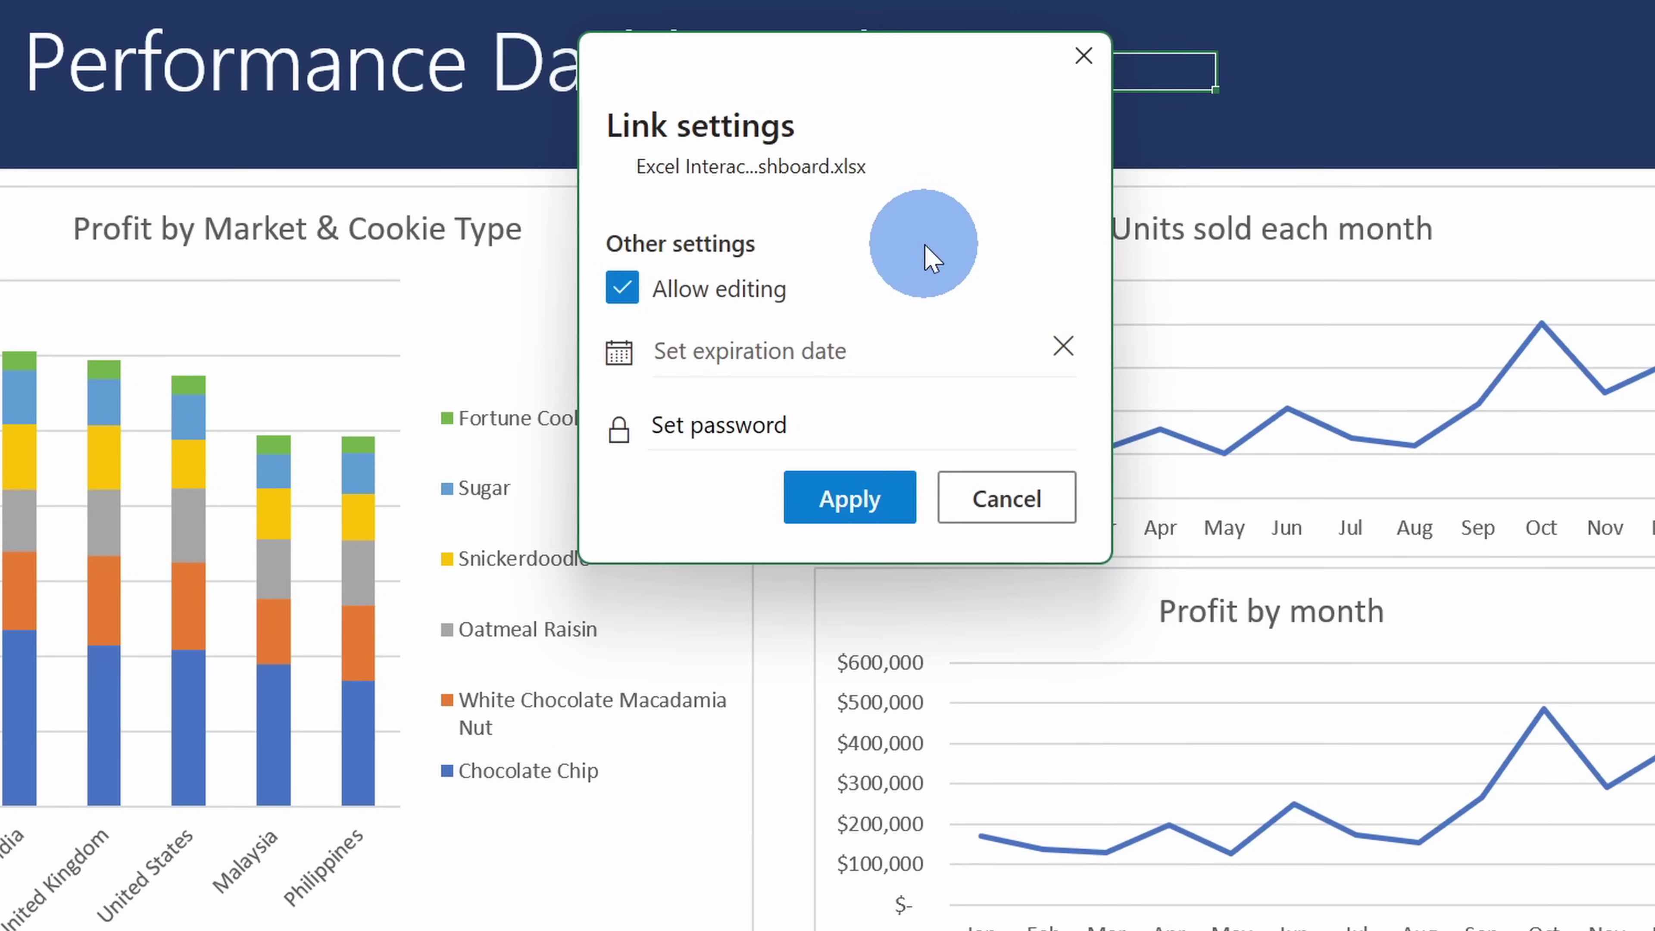
left_click(706, 302)
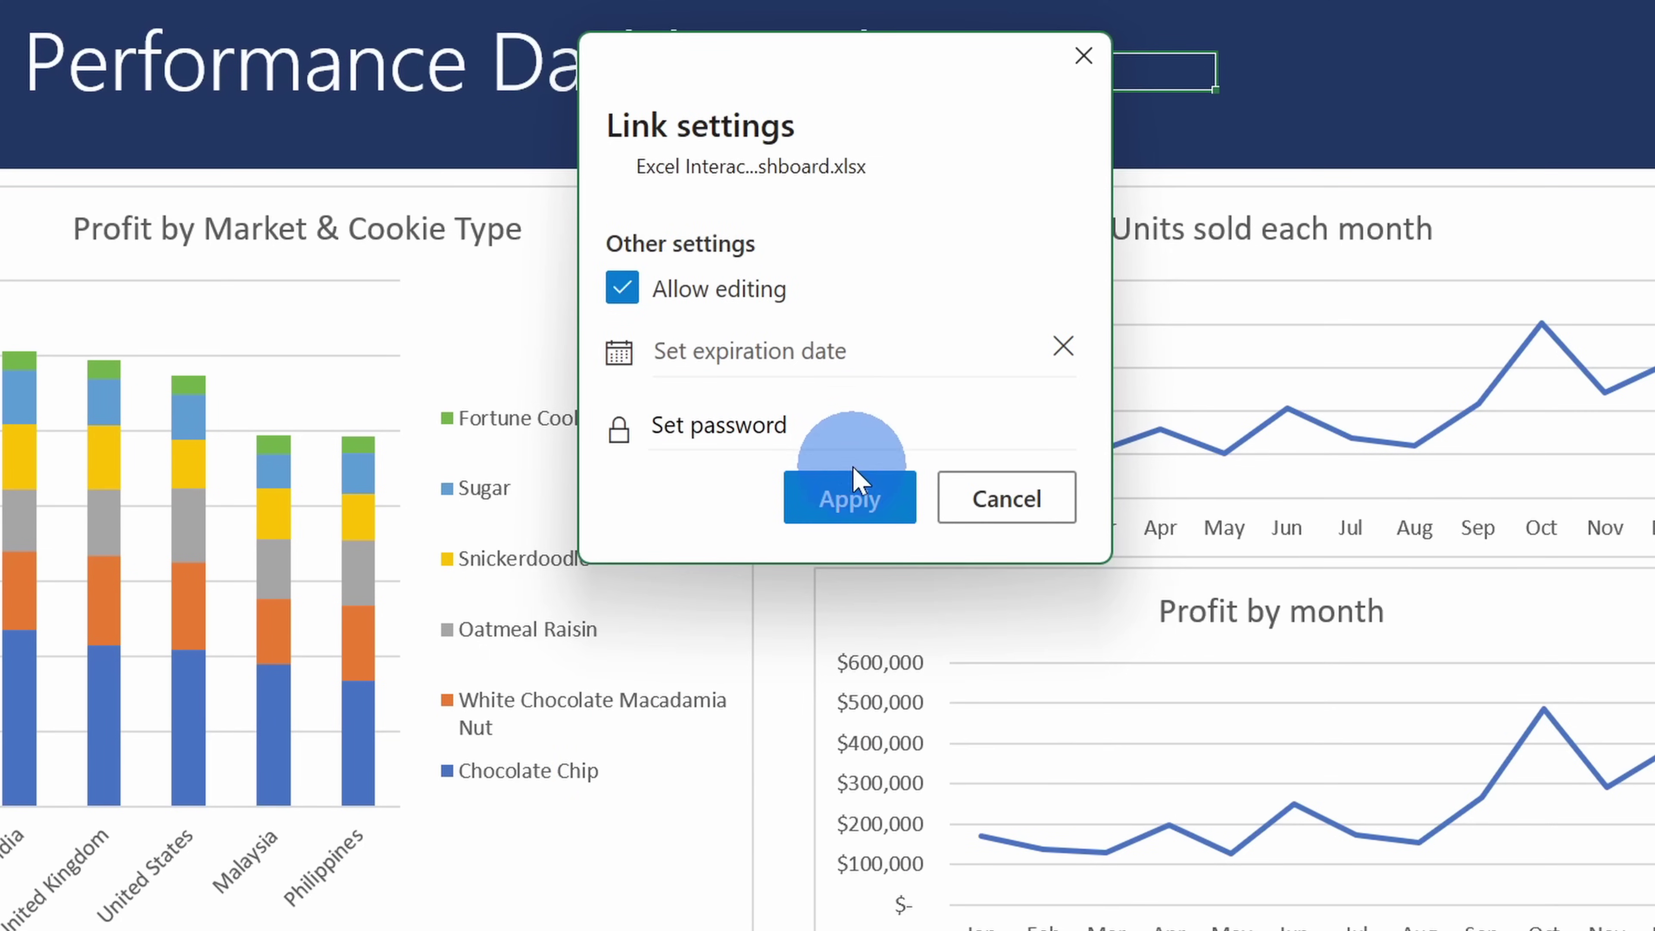
left_click(969, 503)
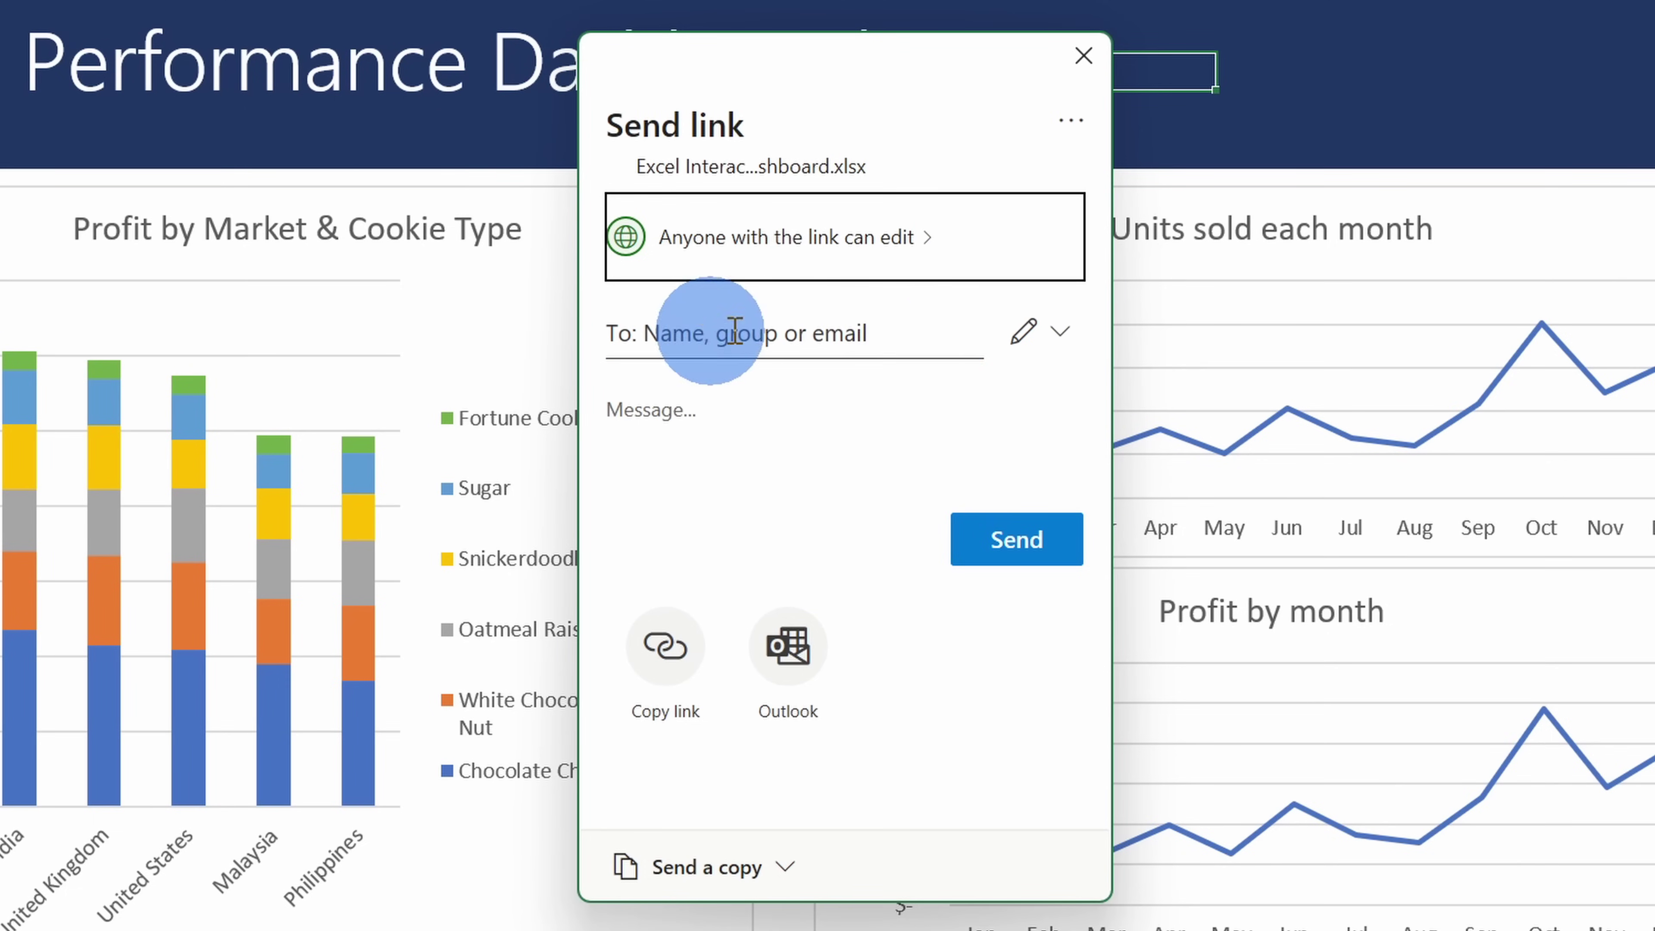
left_click(886, 337)
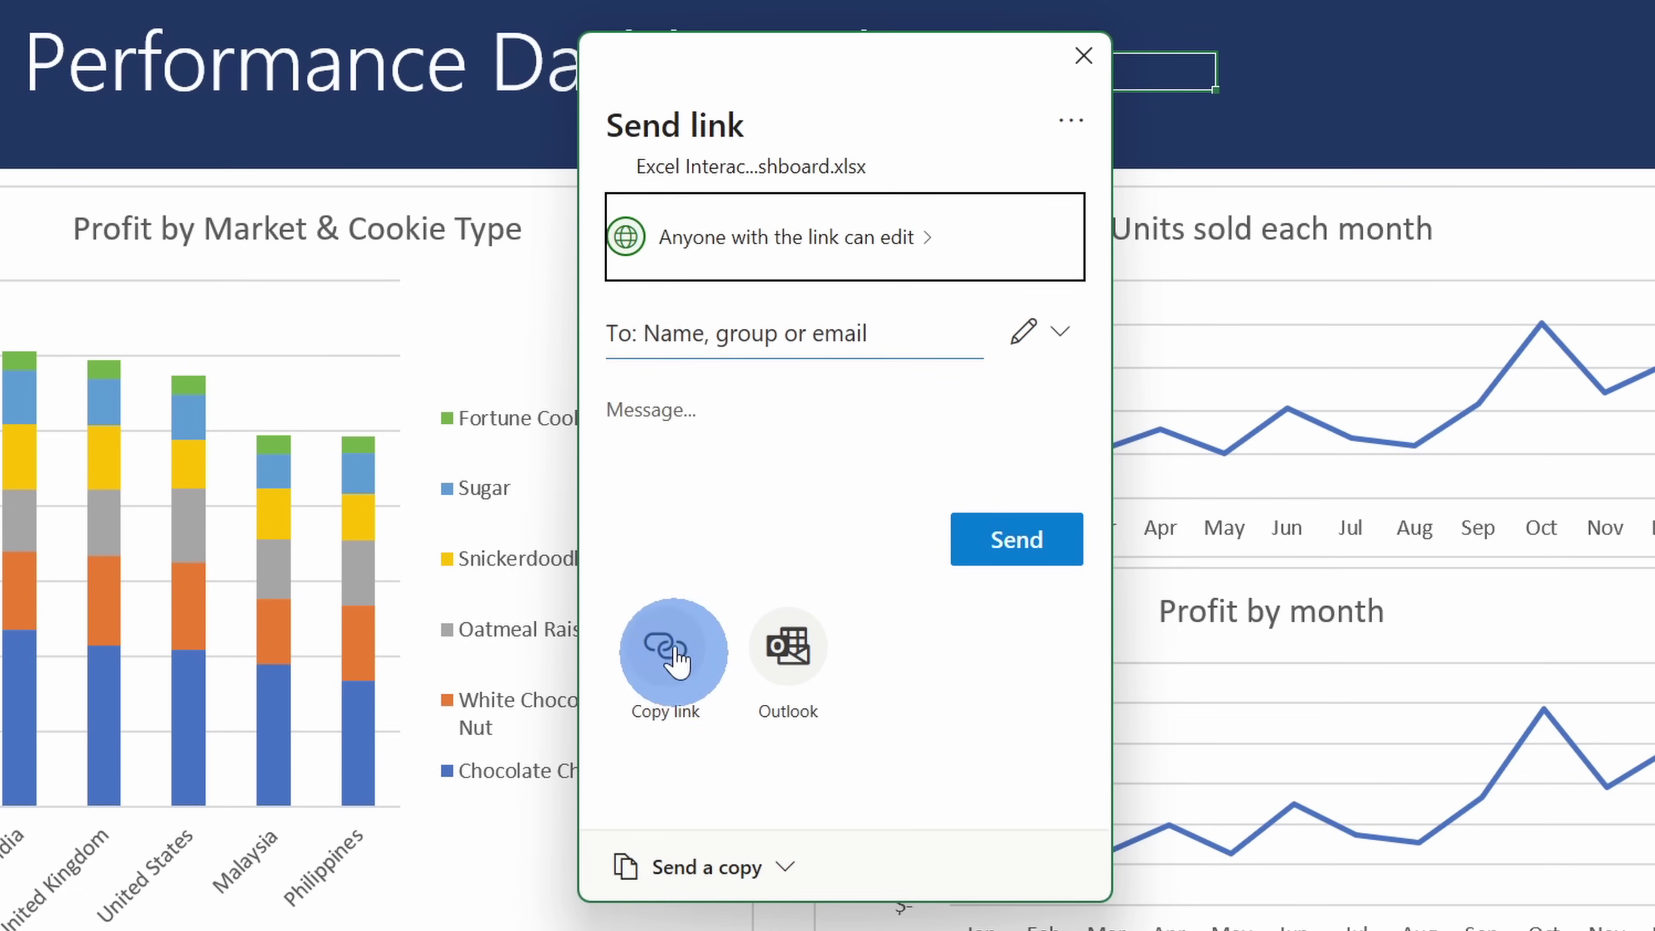